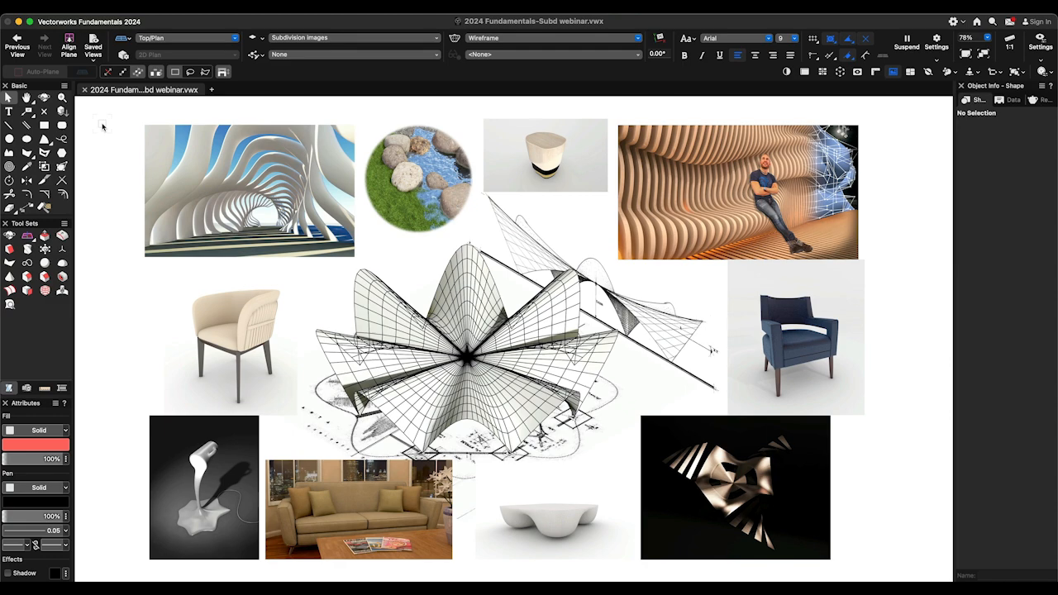
- Examine the example images close up, including the curved rib tunnel and the wood-topped stool
key(c)
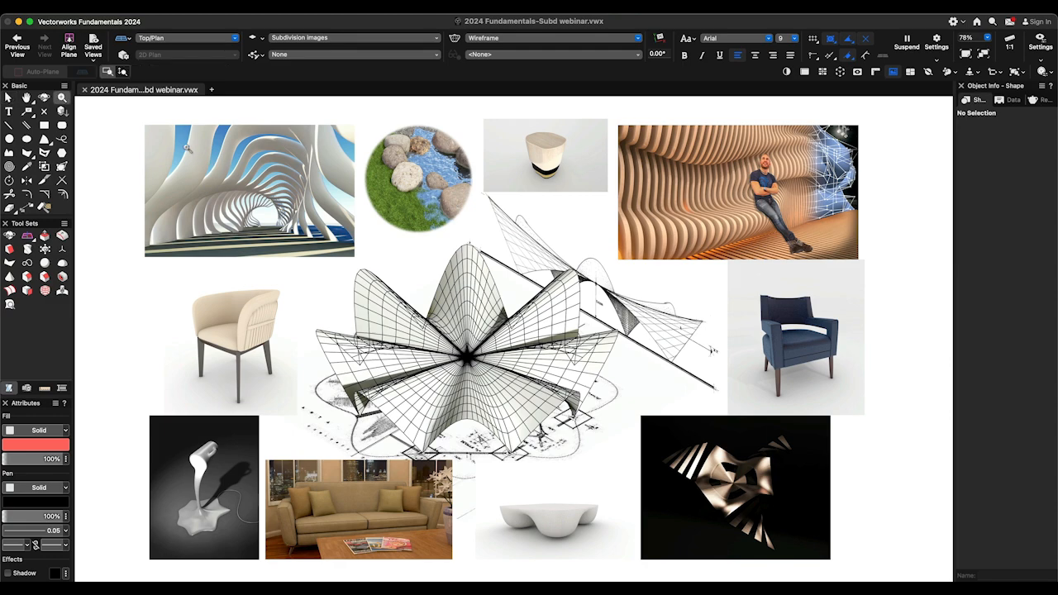
drag(303, 233, 331, 246)
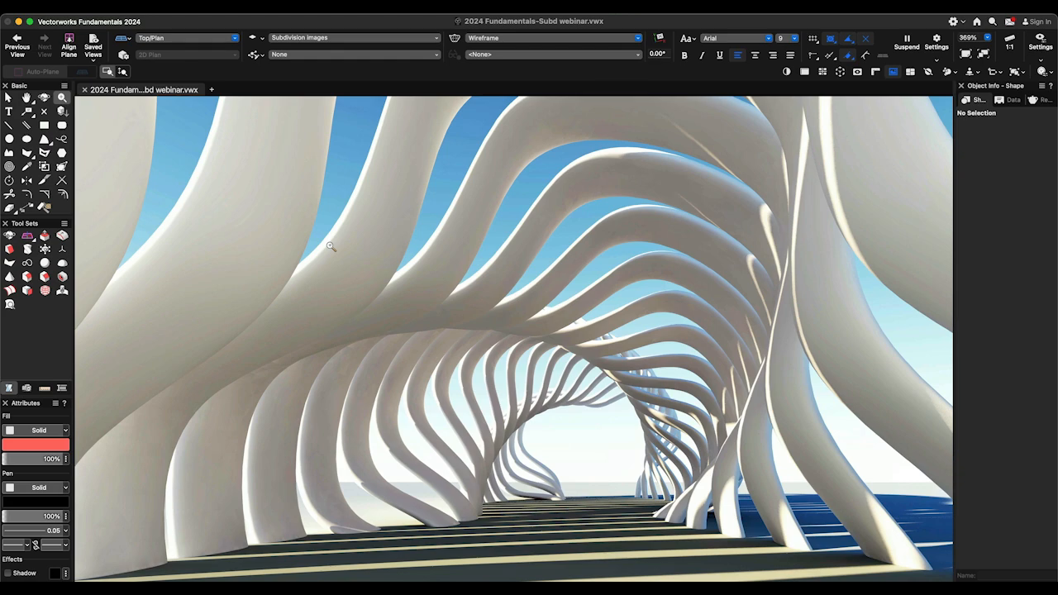
key(x)
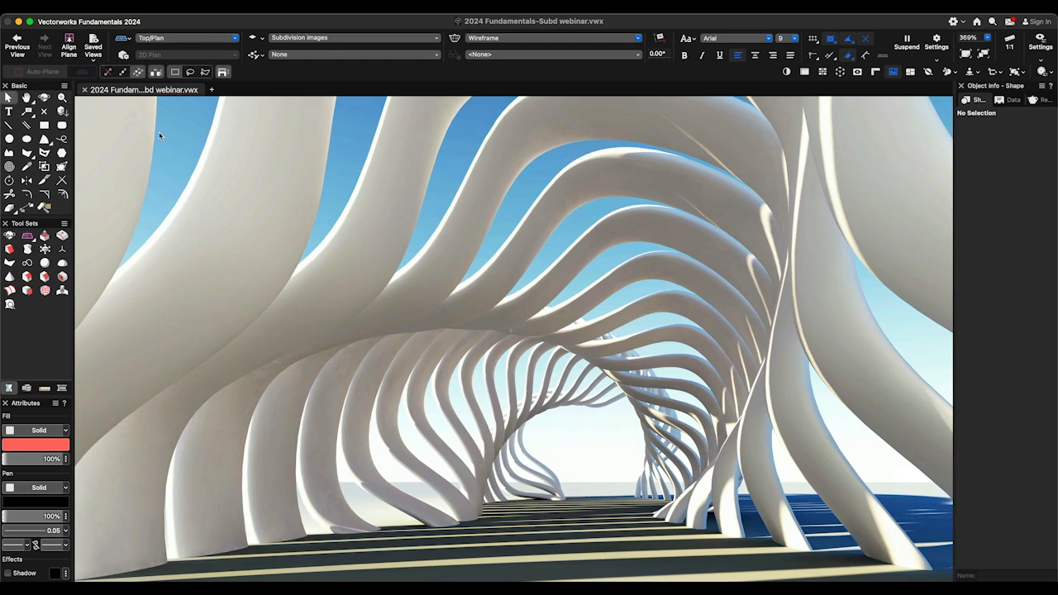
click(18, 45)
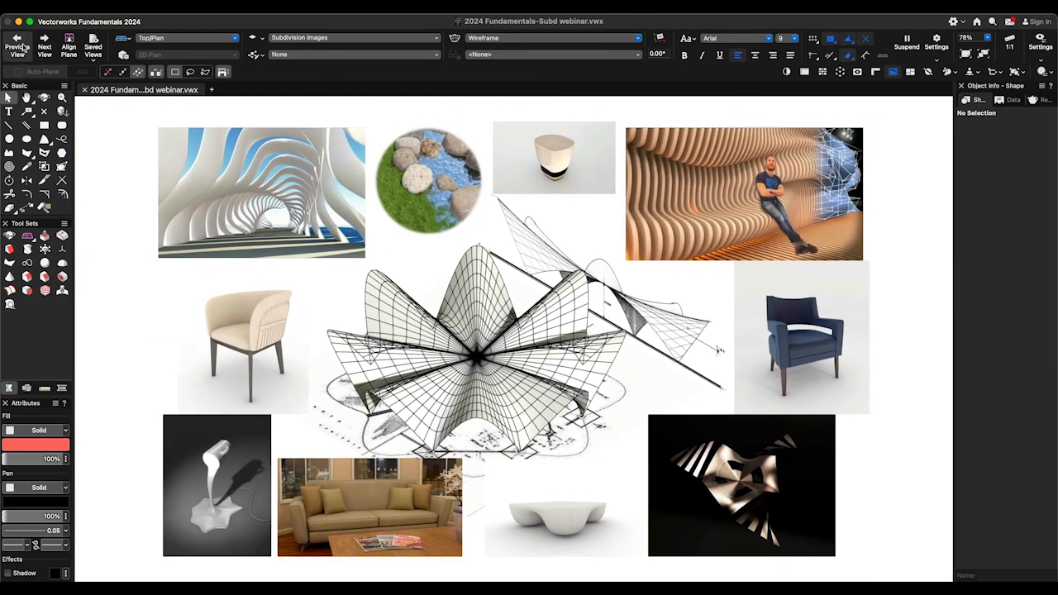
key(c)
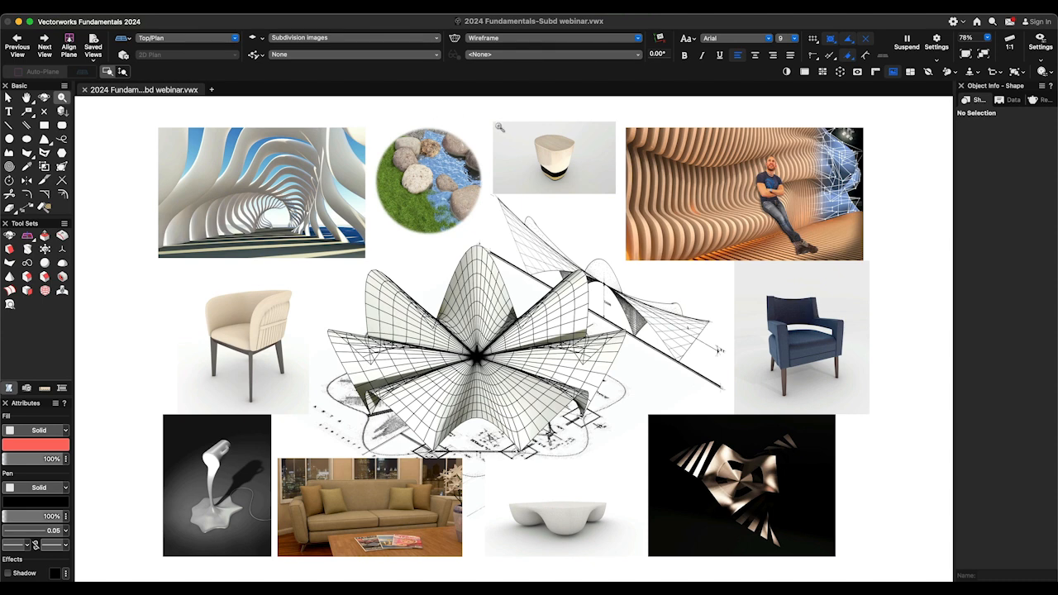
drag(533, 139, 570, 185)
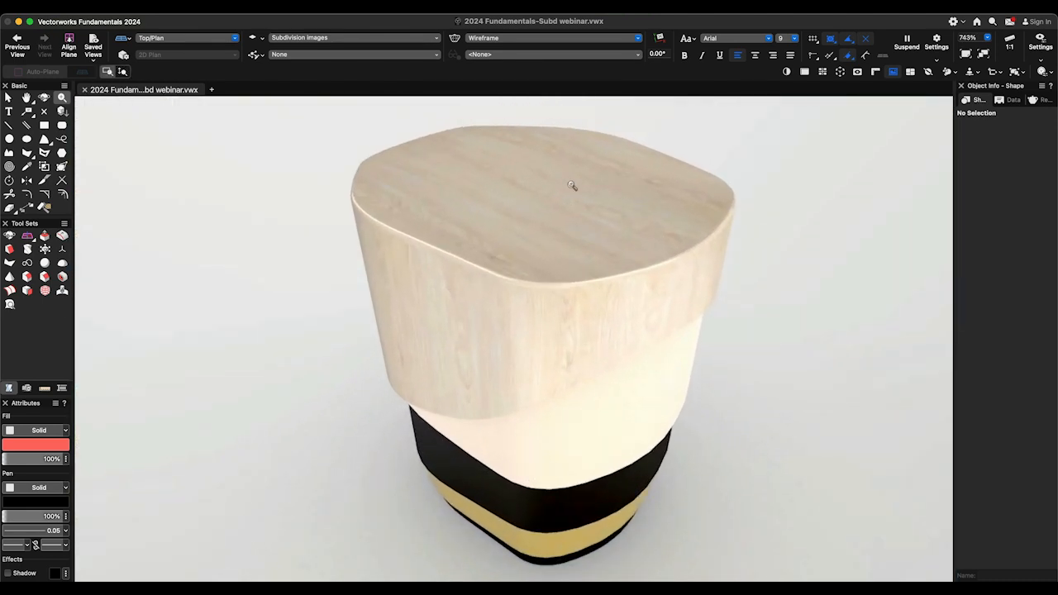
click(17, 43)
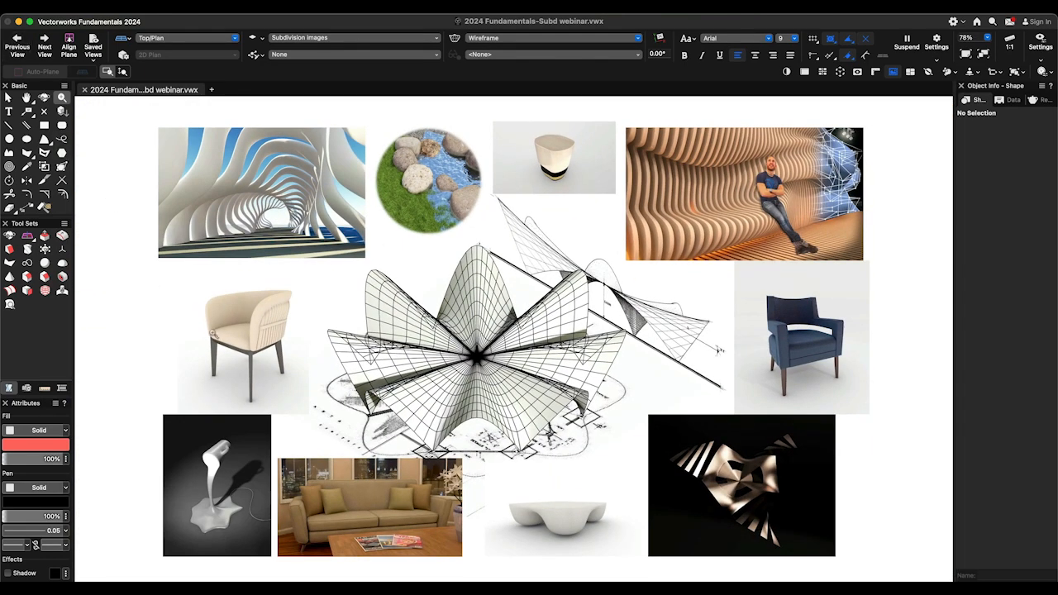
drag(389, 529, 398, 540)
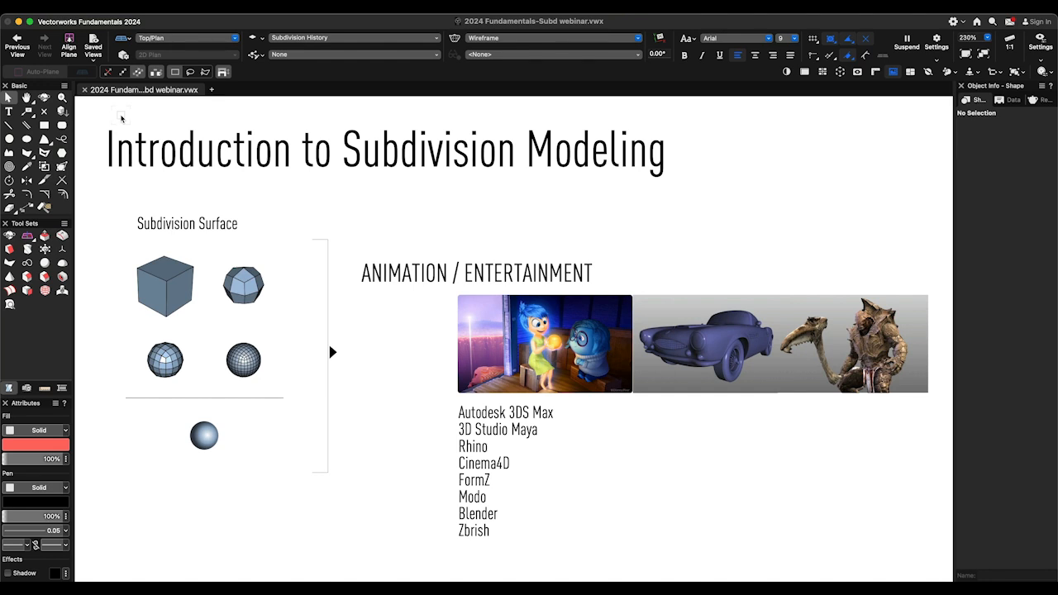
- Edit the cage of the orange cross-shaped subdivision and pull the top face of one arm's end upward
click(113, 152)
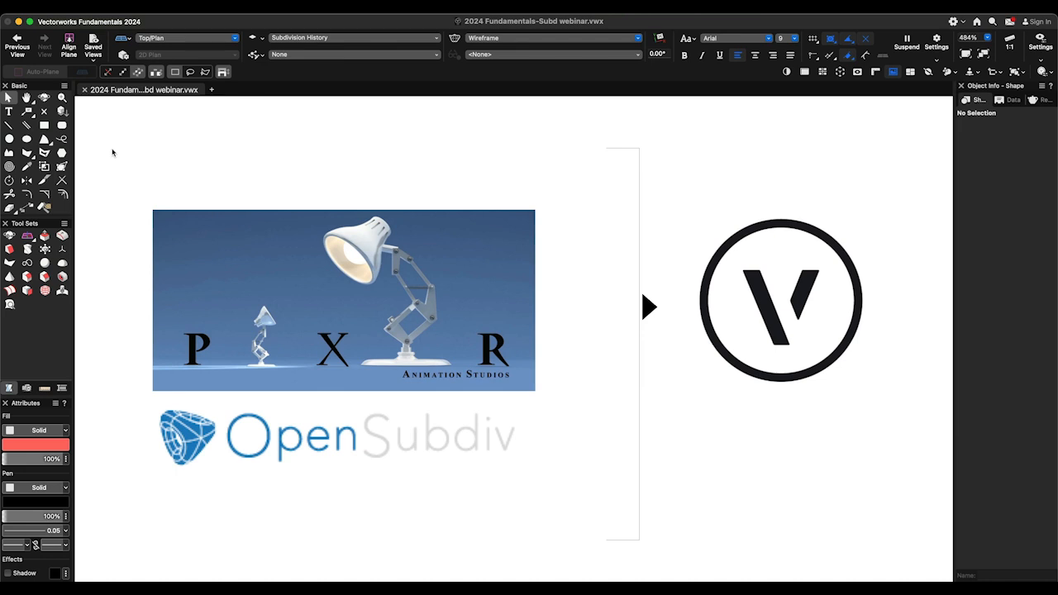
click(121, 169)
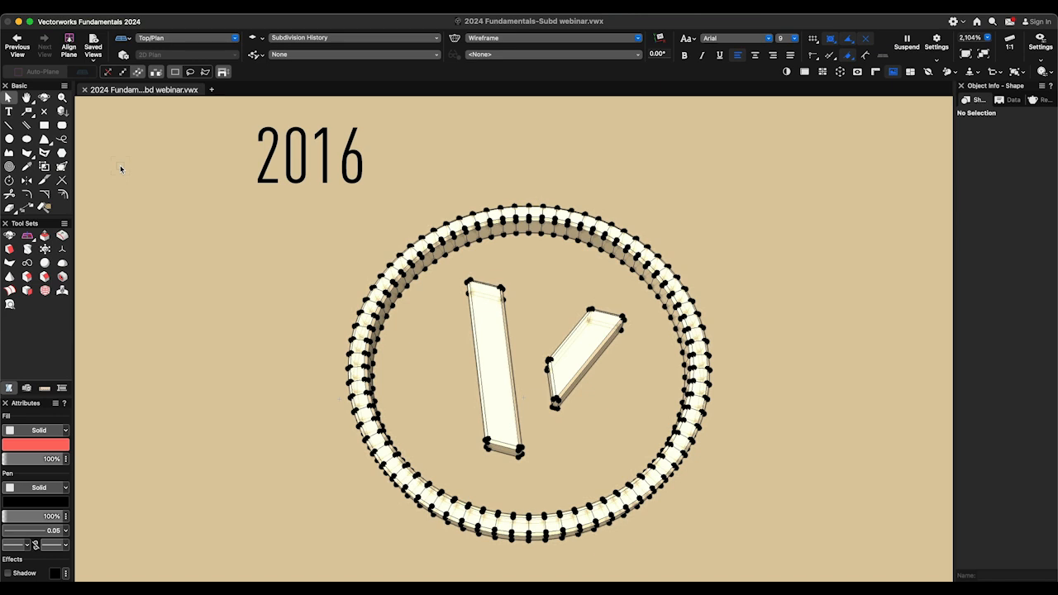
double_click(366, 289)
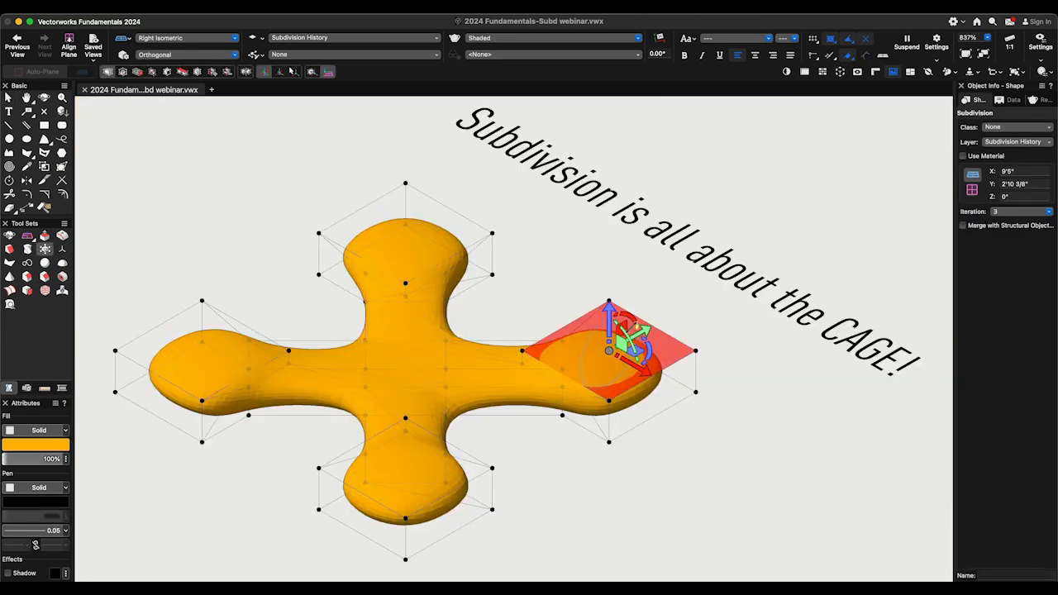
mouse_move(616, 327)
mouse_down()
mouse_move(606, 272)
mouse_move(600, 281)
mouse_move(609, 207)
mouse_move(608, 248)
mouse_up()
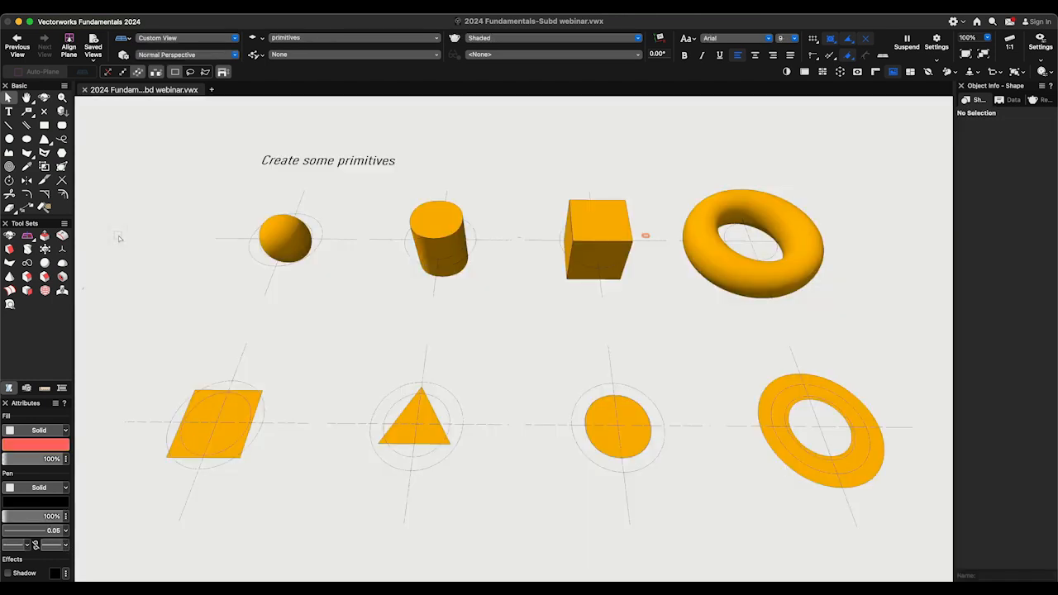
- Select the sphere, cylinder and cube primitives in turn to inspect their subdivision meshes and properties
click(274, 243)
click(440, 248)
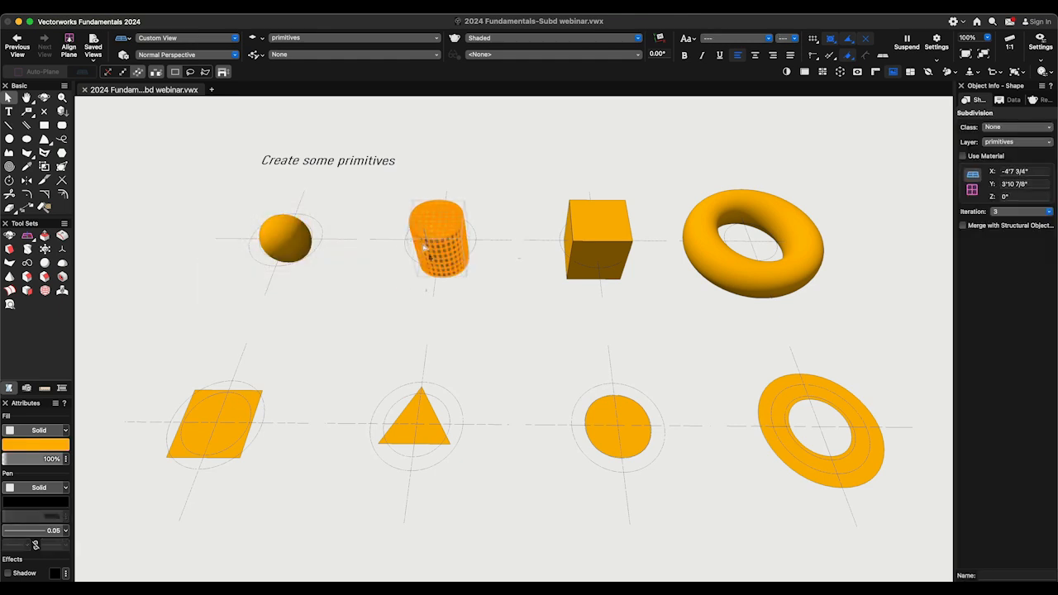
click(587, 244)
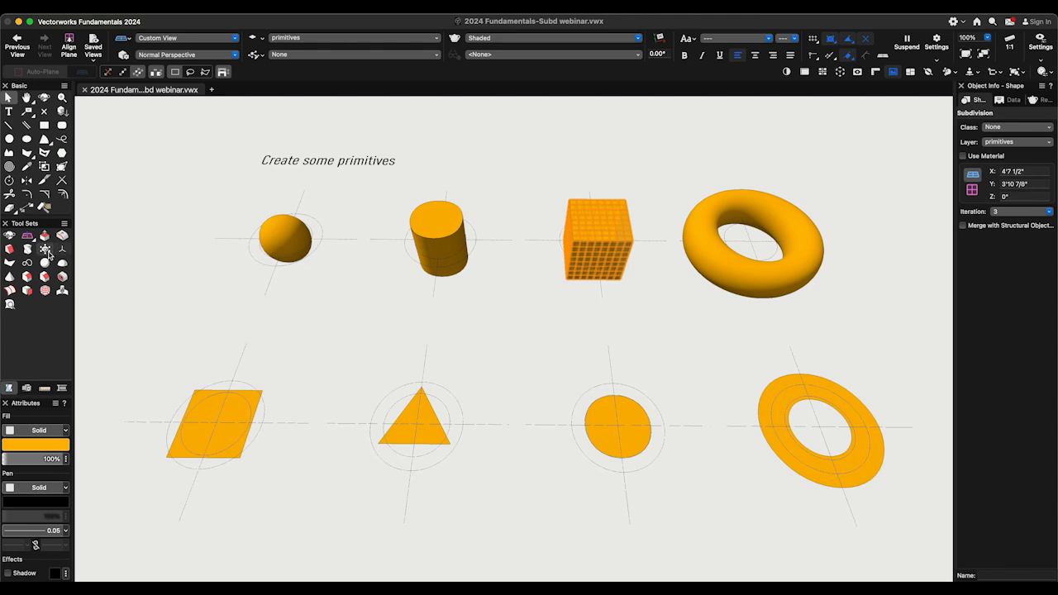
- Create a sphere subdivision primitive of size 5'0" with iteration 3, centered between the two rows of primitives
double_click(46, 250)
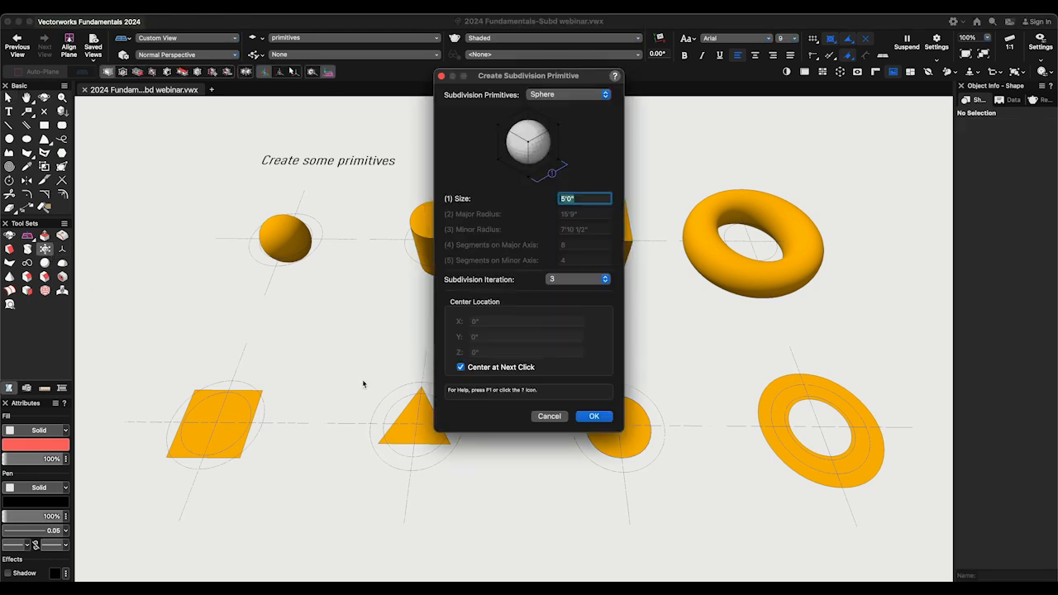
click(583, 417)
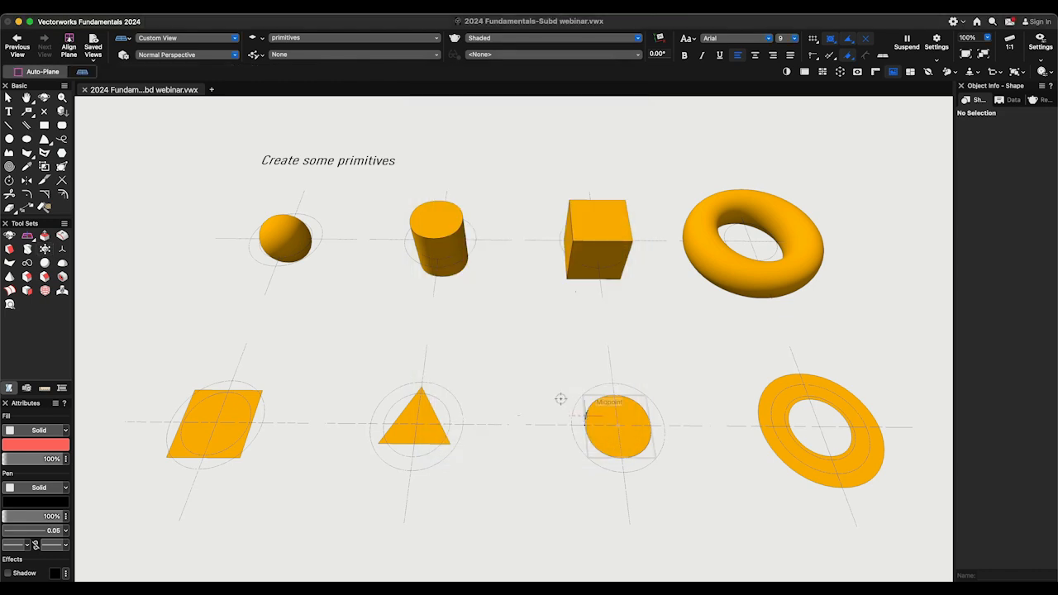
click(520, 342)
key(x)
key(x)
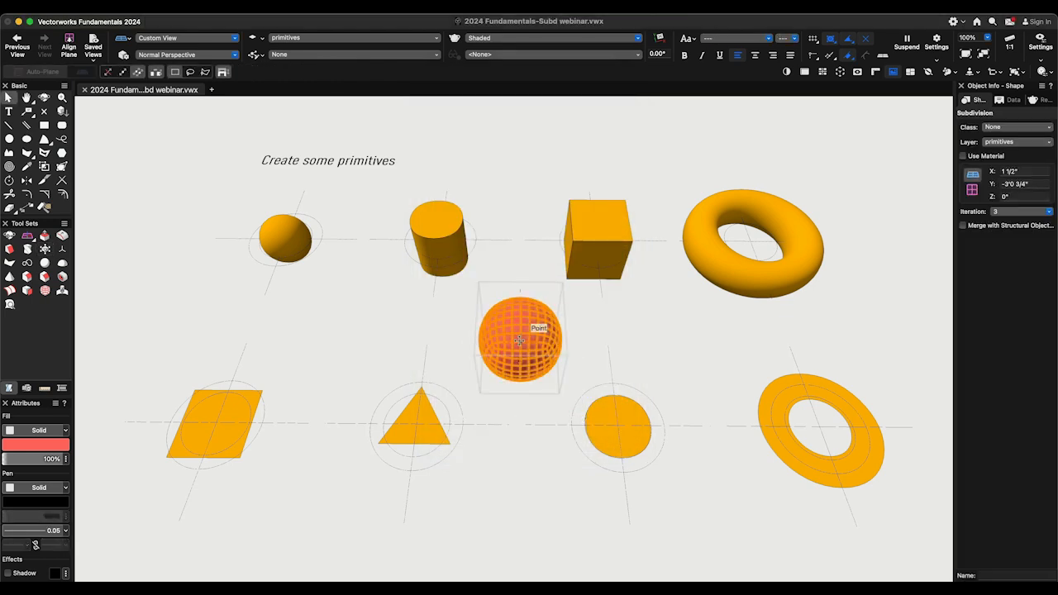
- Reduce the new sphere's subdivision iteration step by step to 2, 1 and 0
click(1005, 213)
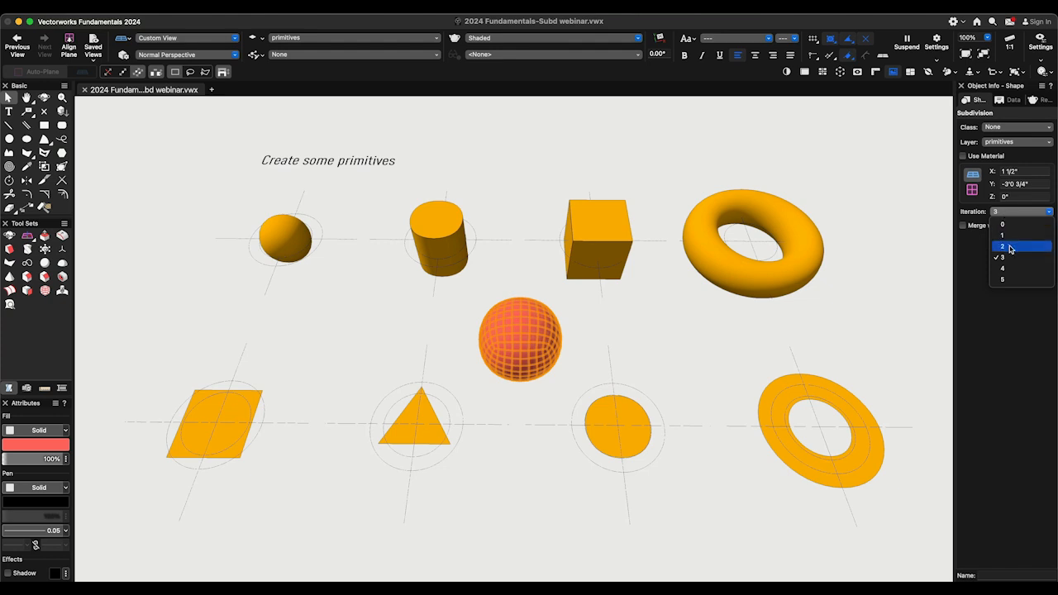
click(1010, 247)
click(1008, 217)
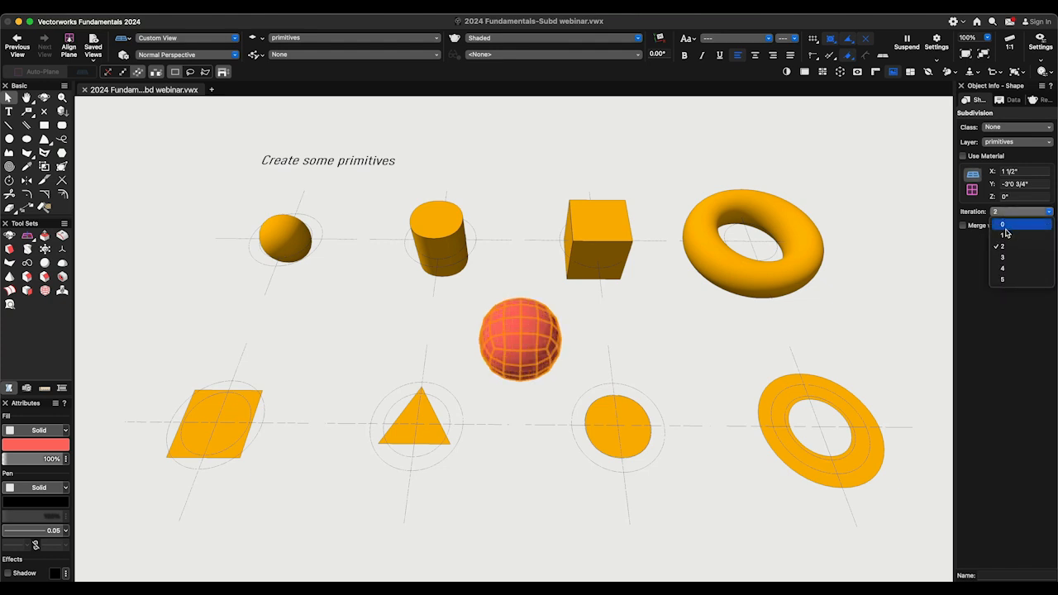
click(1006, 237)
click(1007, 217)
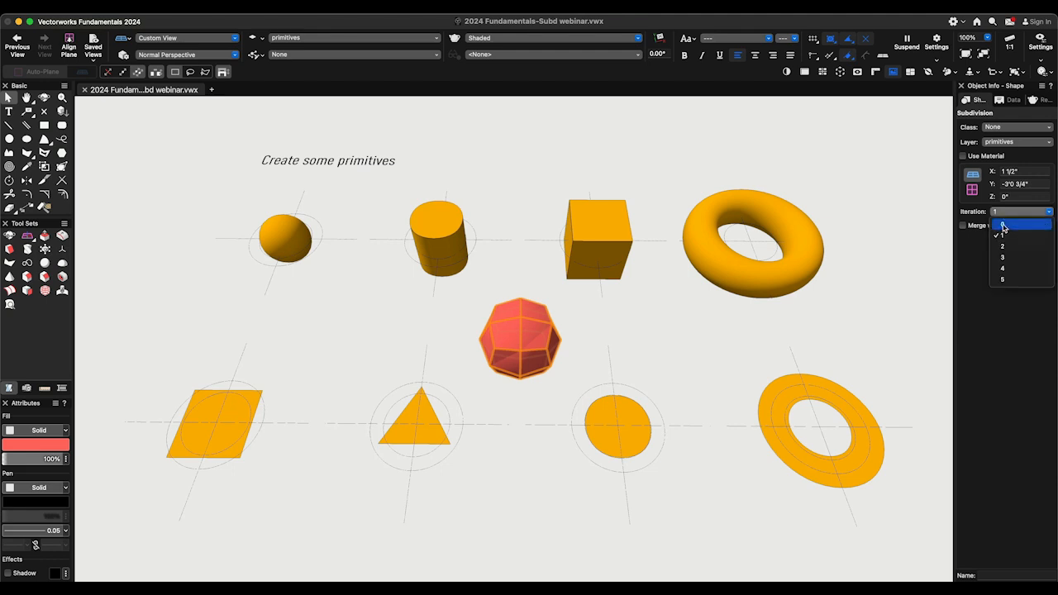
click(1005, 231)
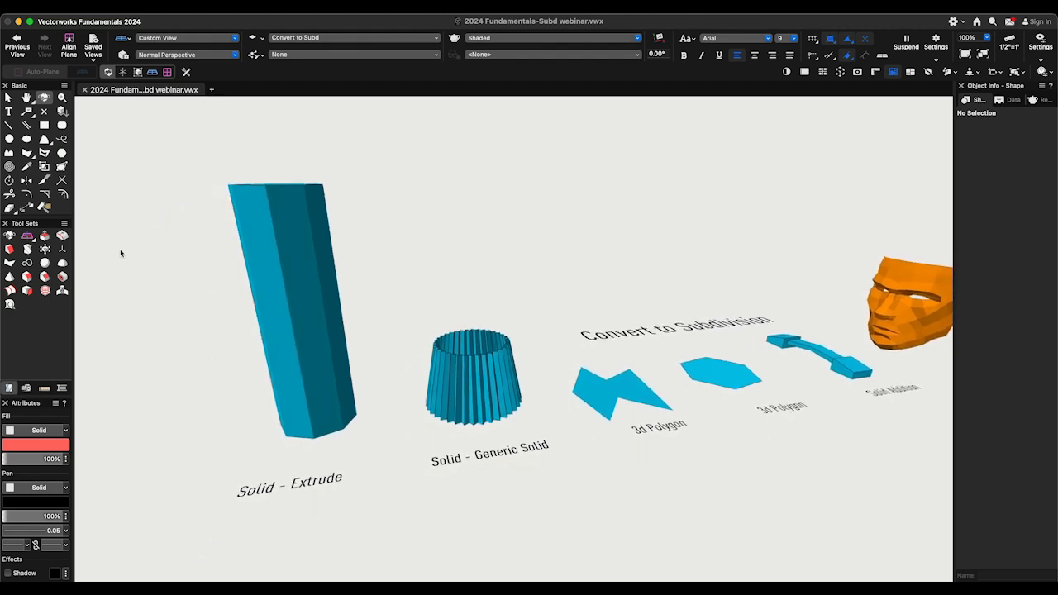
- Convert the tall blue extrude to a subdivision object with subdivision iteration 0
key(x)
click(242, 225)
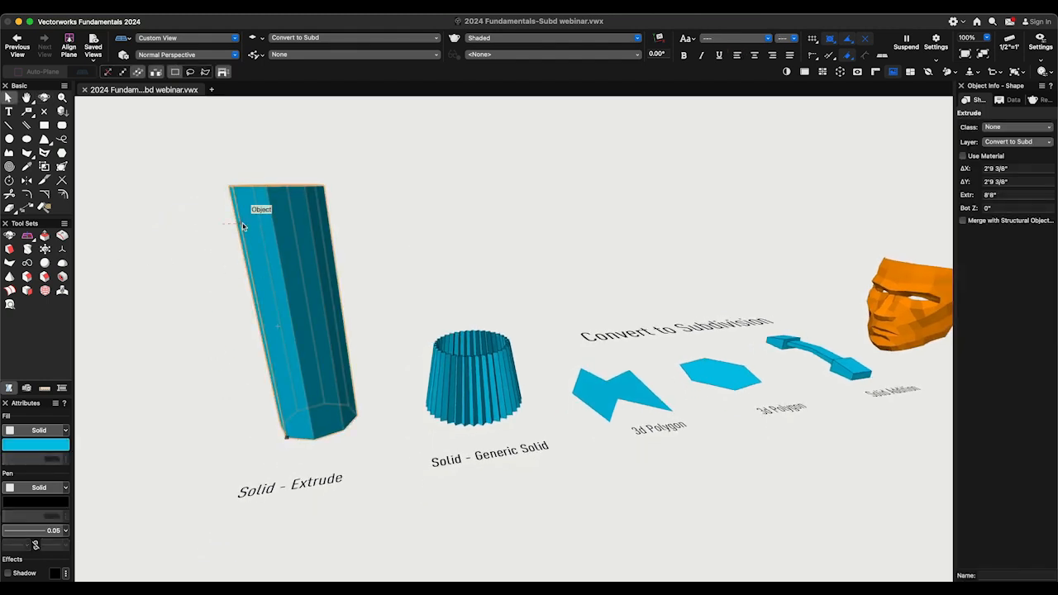
click(179, 12)
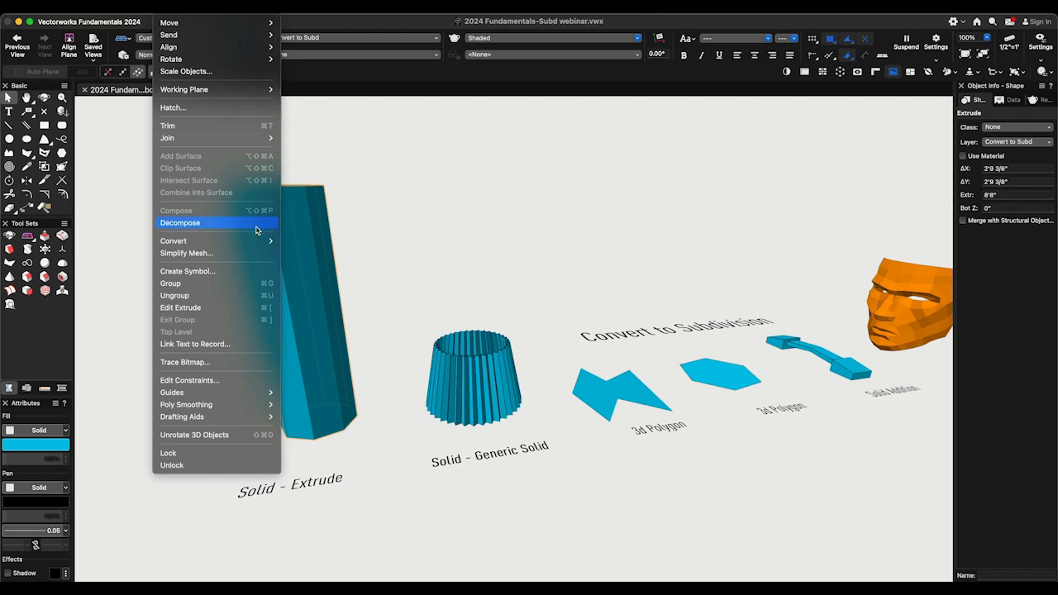
mouse_move(261, 240)
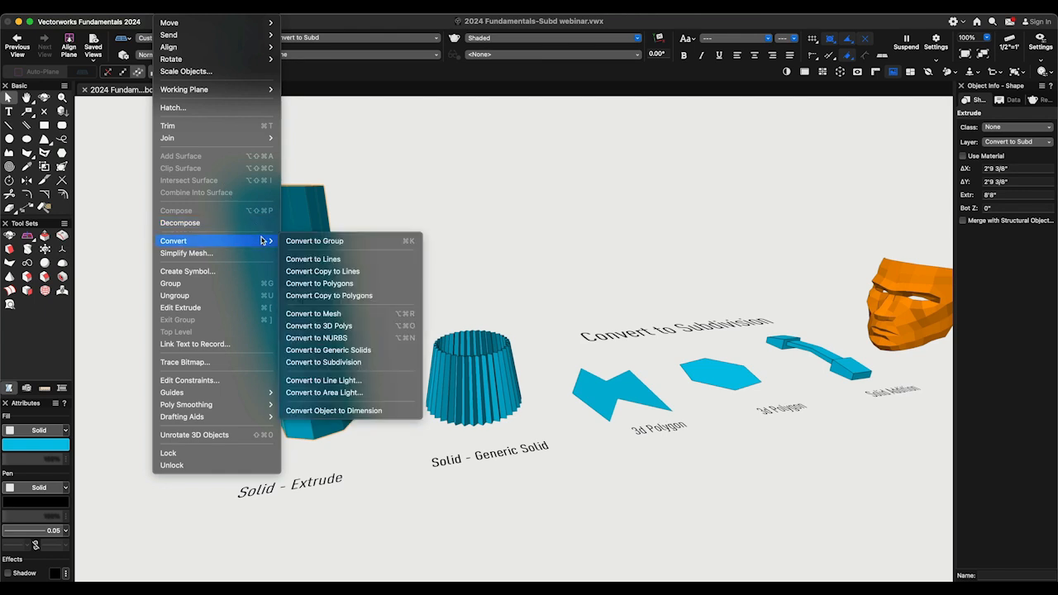
click(386, 362)
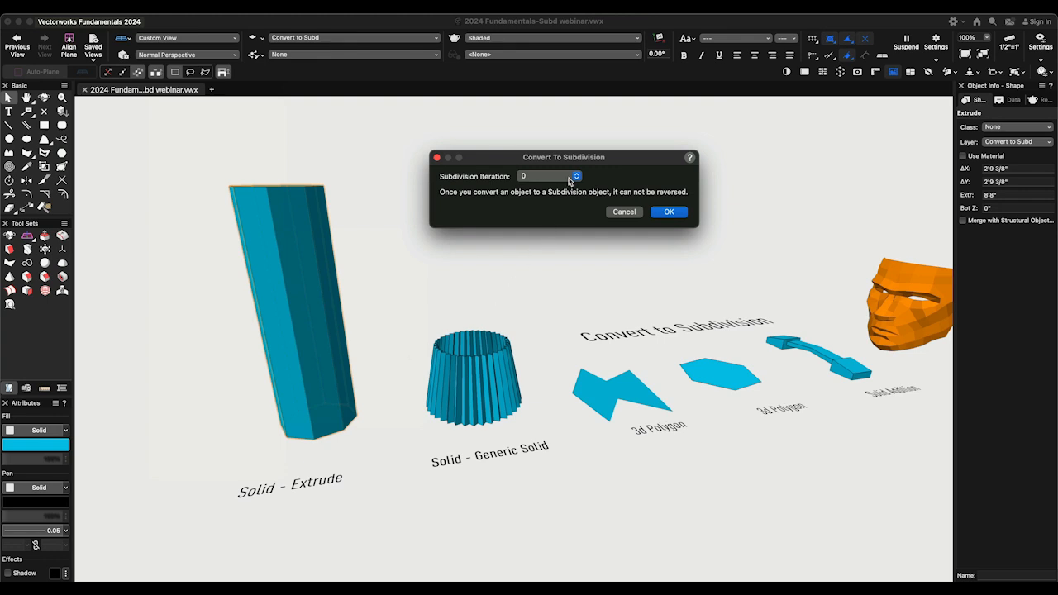
click(665, 211)
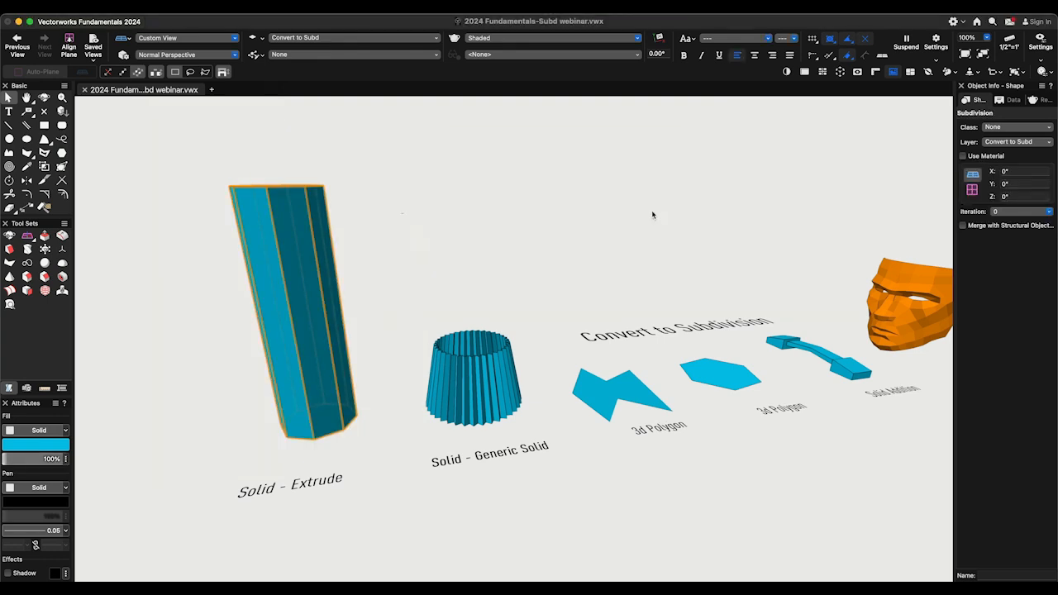
- Set the converted extrude's subdivision iteration to 3 and return it to 0
click(1000, 216)
click(1003, 258)
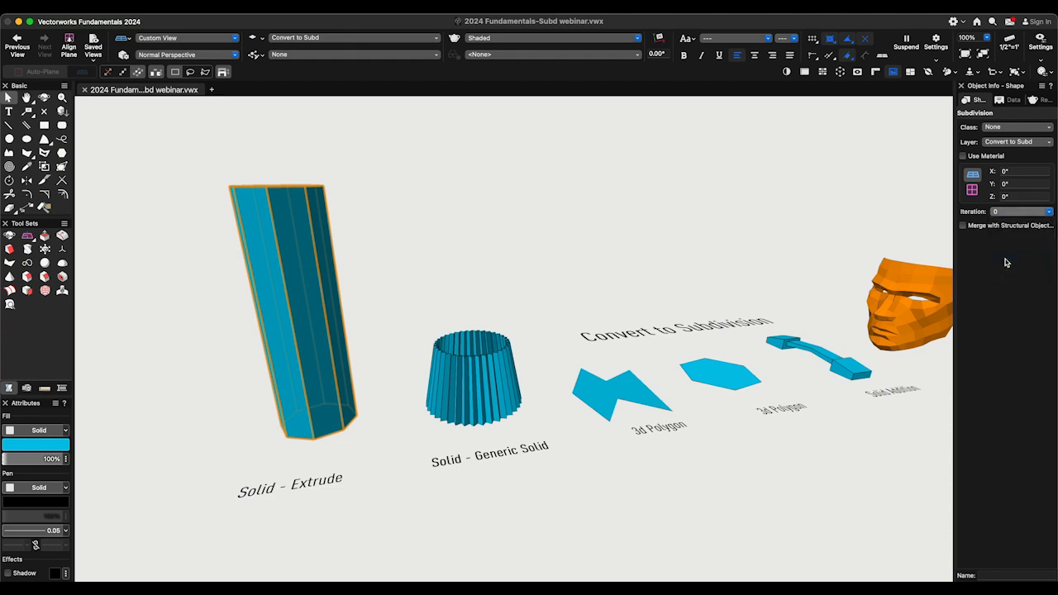
click(1008, 213)
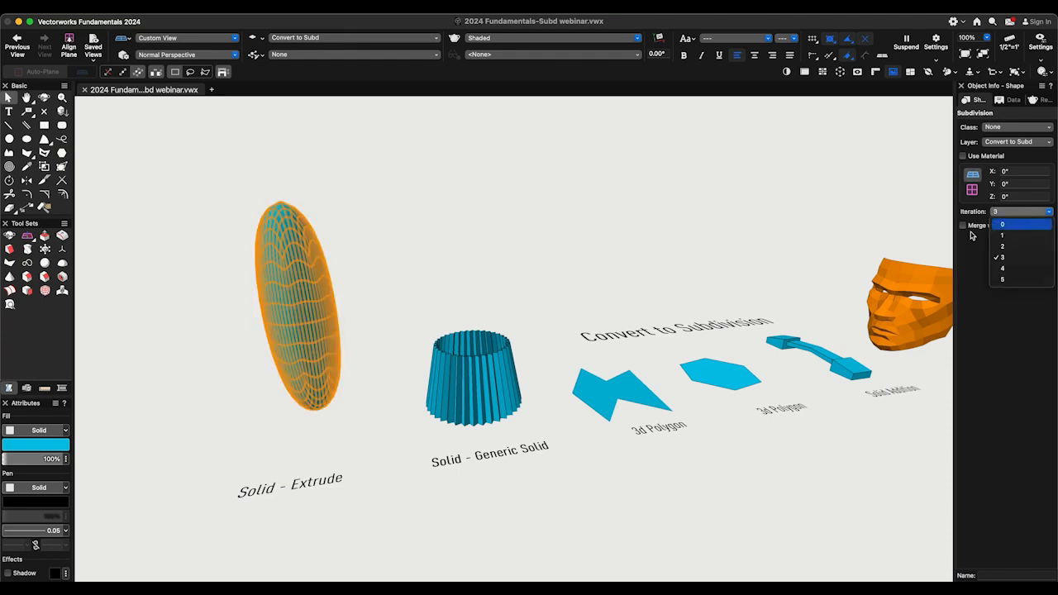
click(1003, 225)
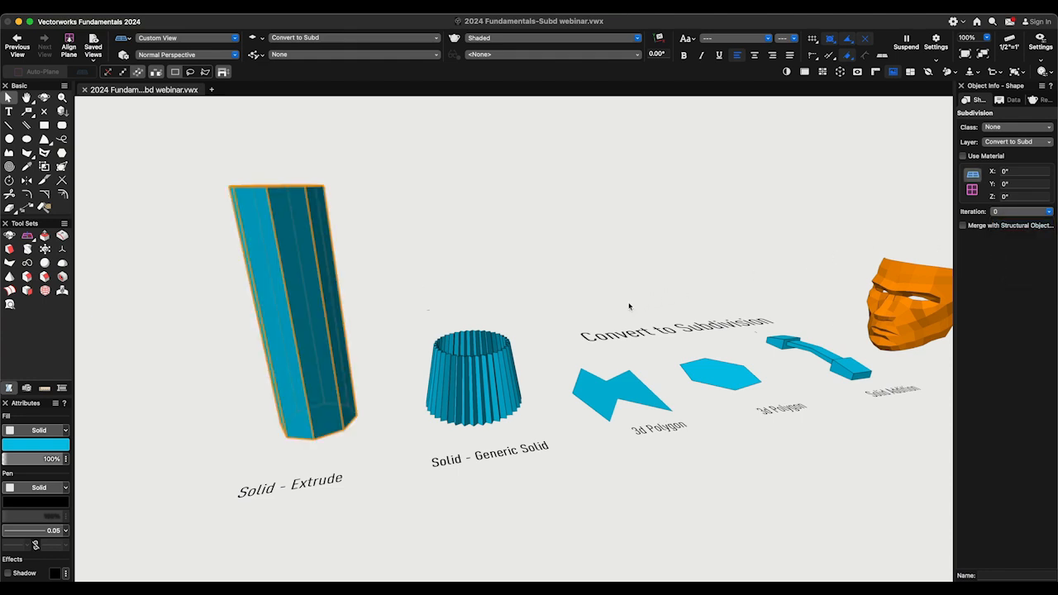
- Convert the pleated generic solid to a subdivision object with subdivision iteration 0
click(507, 347)
click(196, 30)
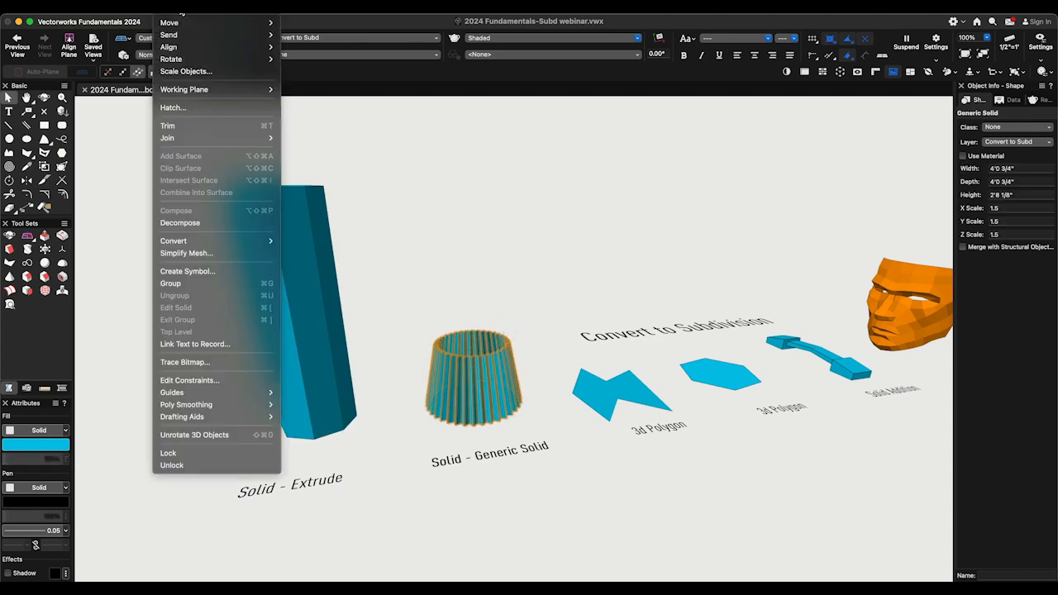
mouse_move(265, 240)
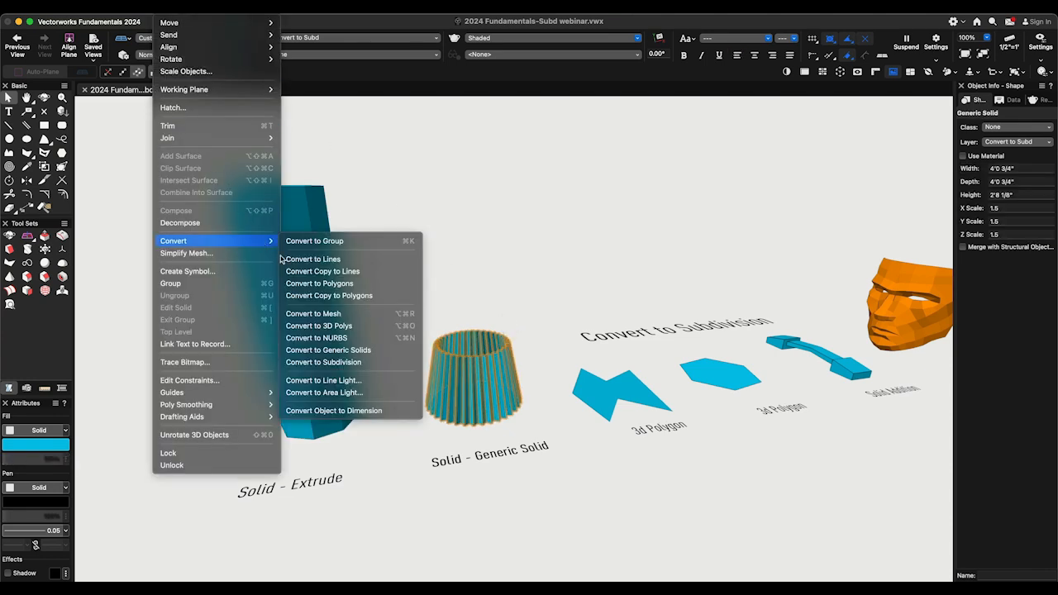
click(378, 361)
click(654, 215)
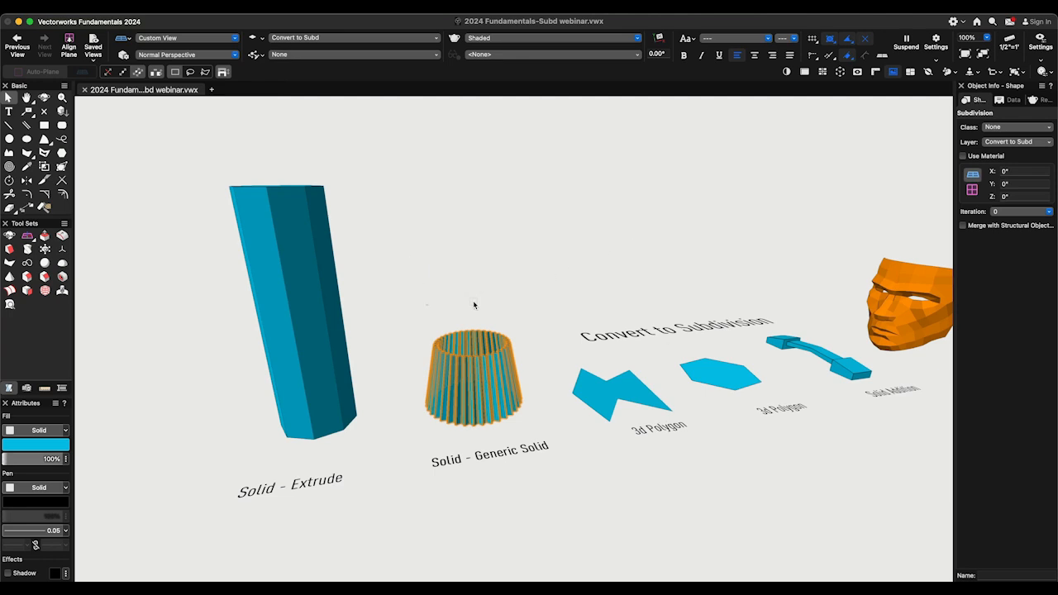
- Edit the converted generic solid's cage and select all the vertices around its top rim
double_click(474, 385)
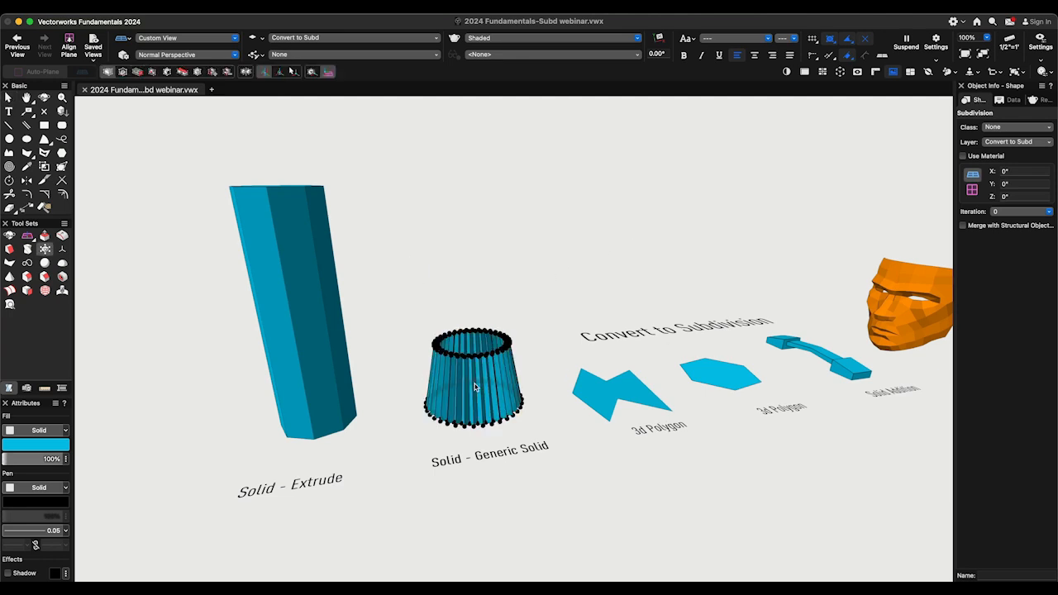
scroll(474, 386, up, 10)
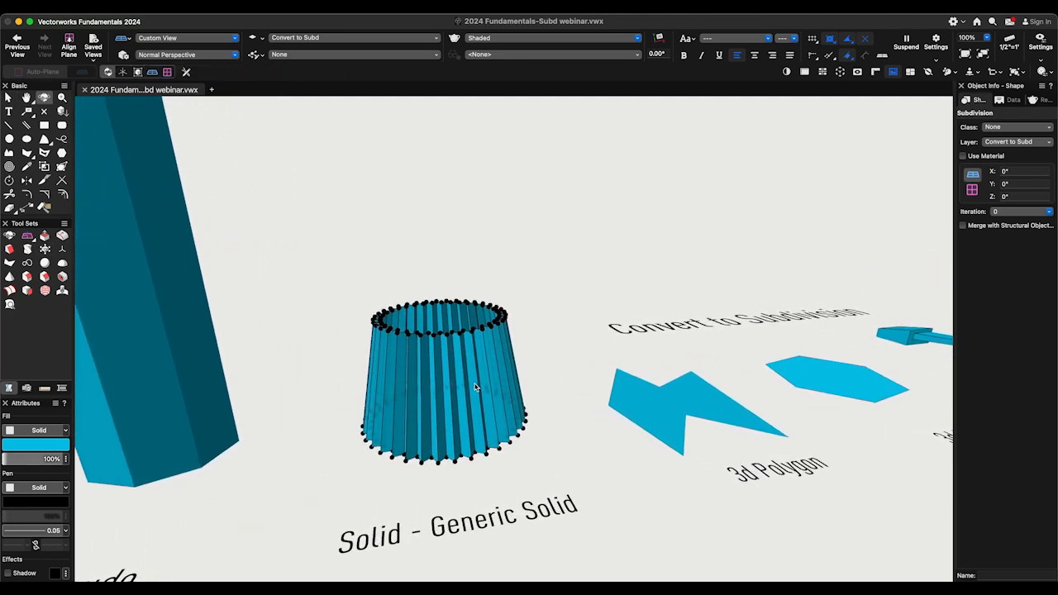
click(284, 72)
drag(326, 249, 552, 357)
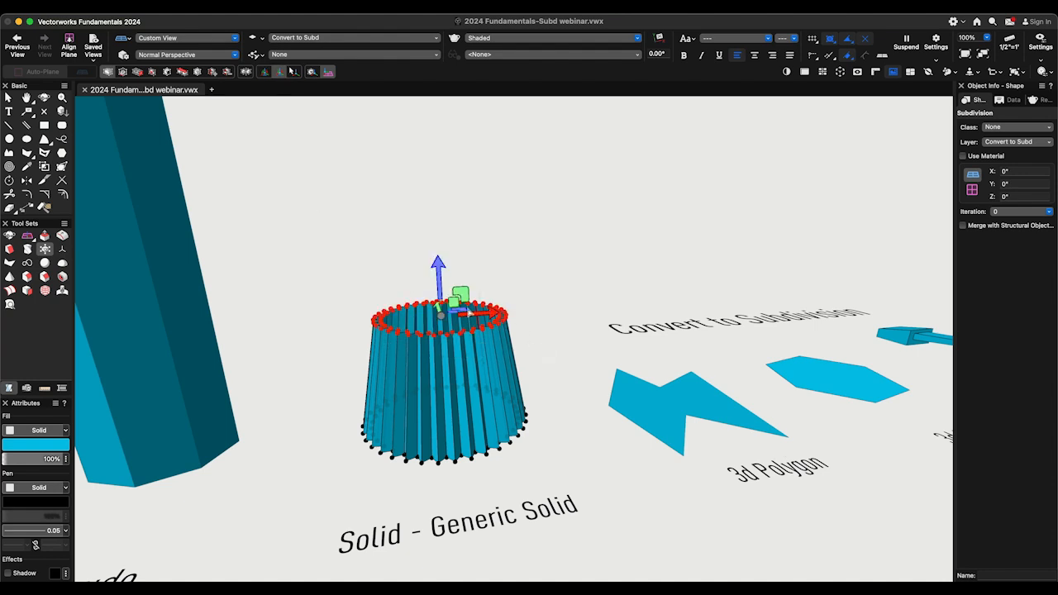
- Scale the selected top rim vertices of the pleated solid outward into a wide bowl shape and leave cage editing
drag(454, 312, 484, 306)
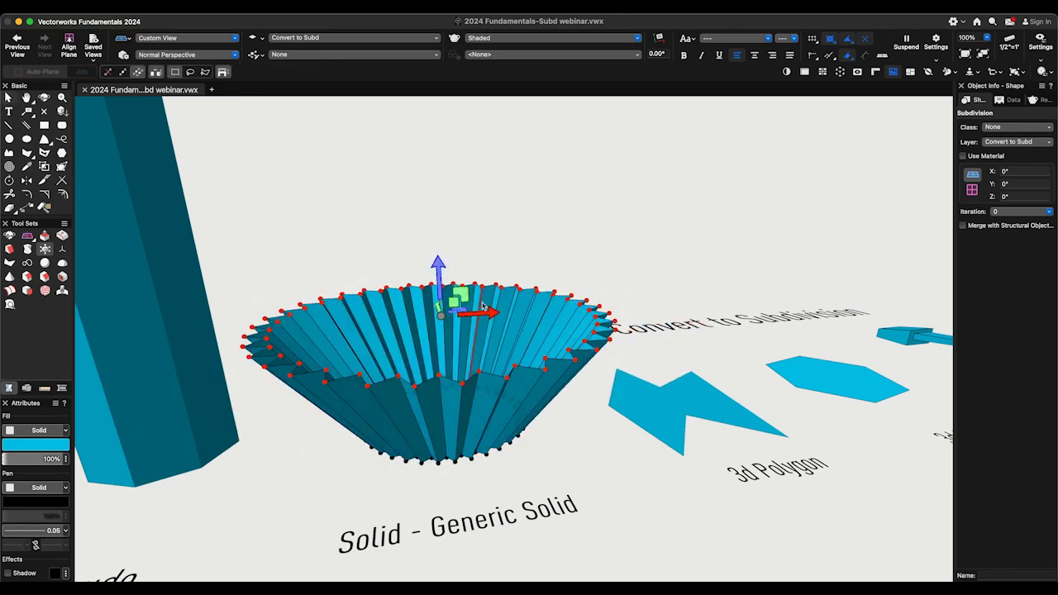
key(x)
super+middle_drag(562, 251, 561, 250)
key(x)
- Convert the orange face mask mesh to a subdivision object with subdivision iteration 3
click(582, 243)
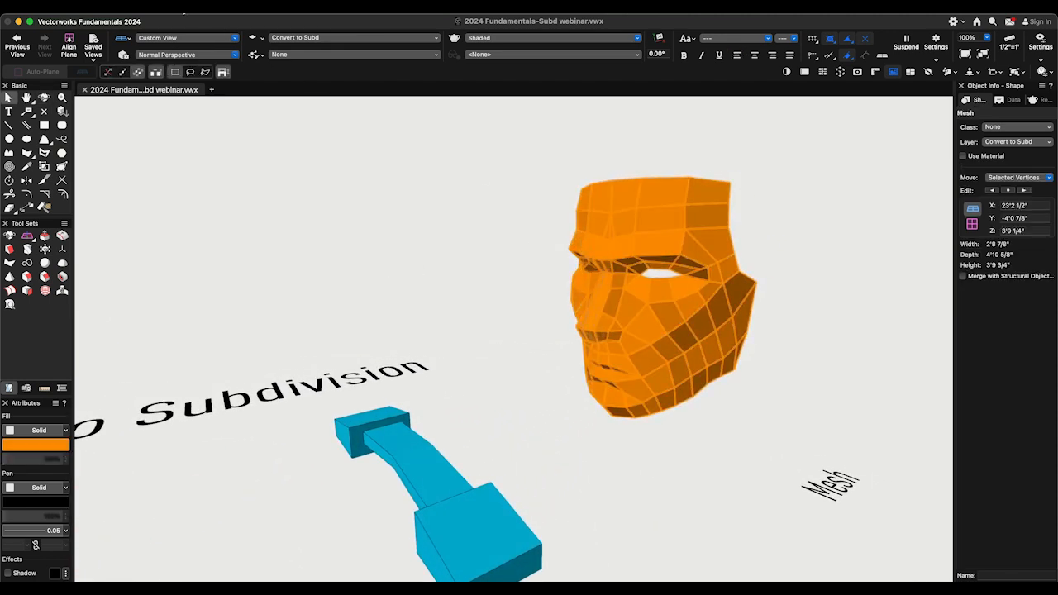
click(171, 7)
mouse_move(220, 241)
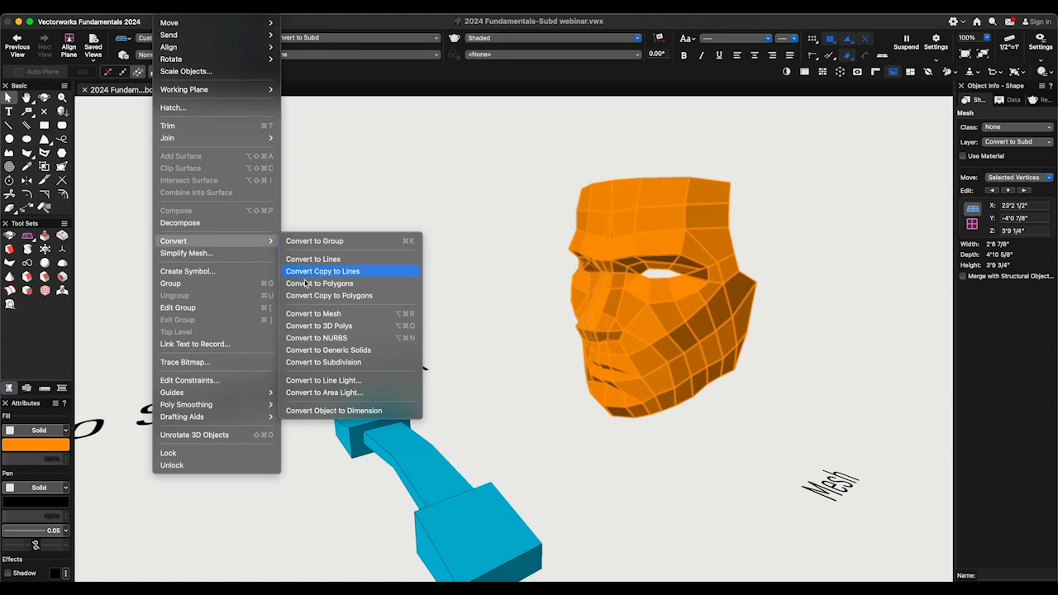
click(368, 362)
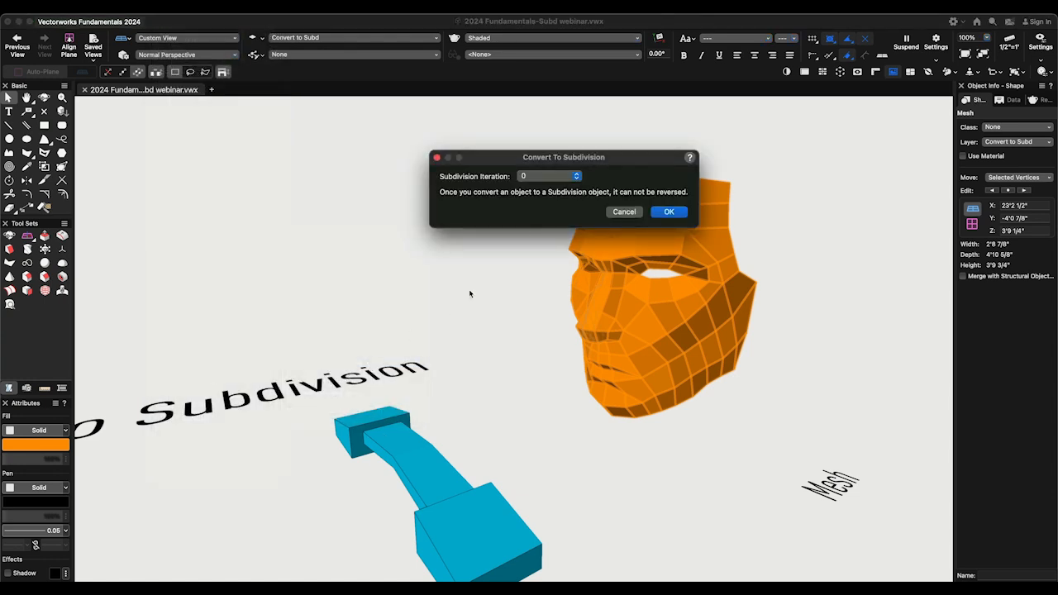
click(565, 178)
click(556, 214)
click(662, 215)
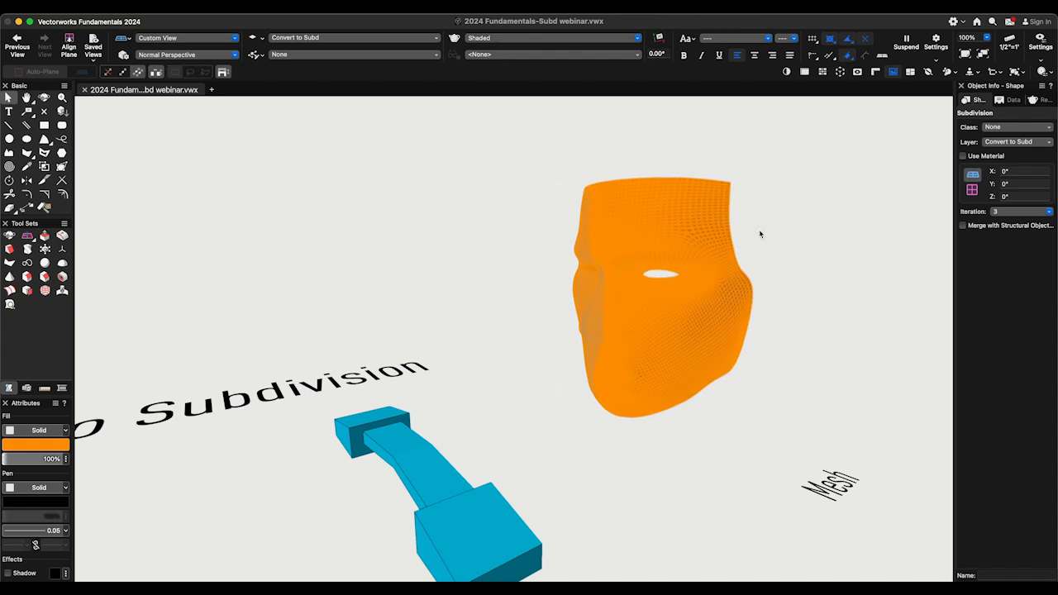
click(760, 234)
super+middle_drag(760, 234, 760, 234)
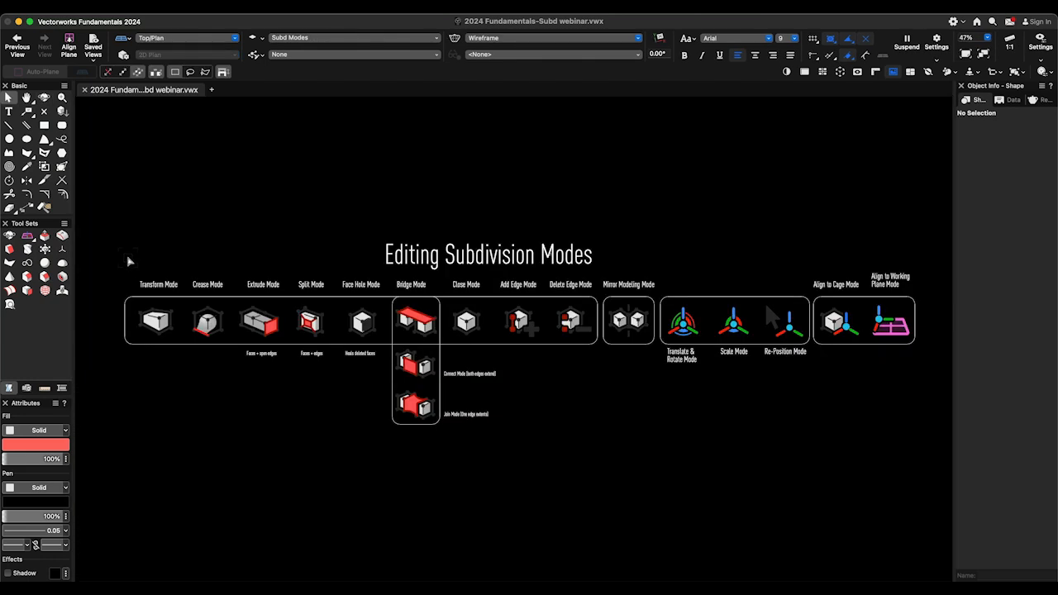
- Review the Editing Subdivision Modes chart from Transform Mode to Align to Working Plane Mode, and the practice shapes modeled from the primitives
click(45, 250)
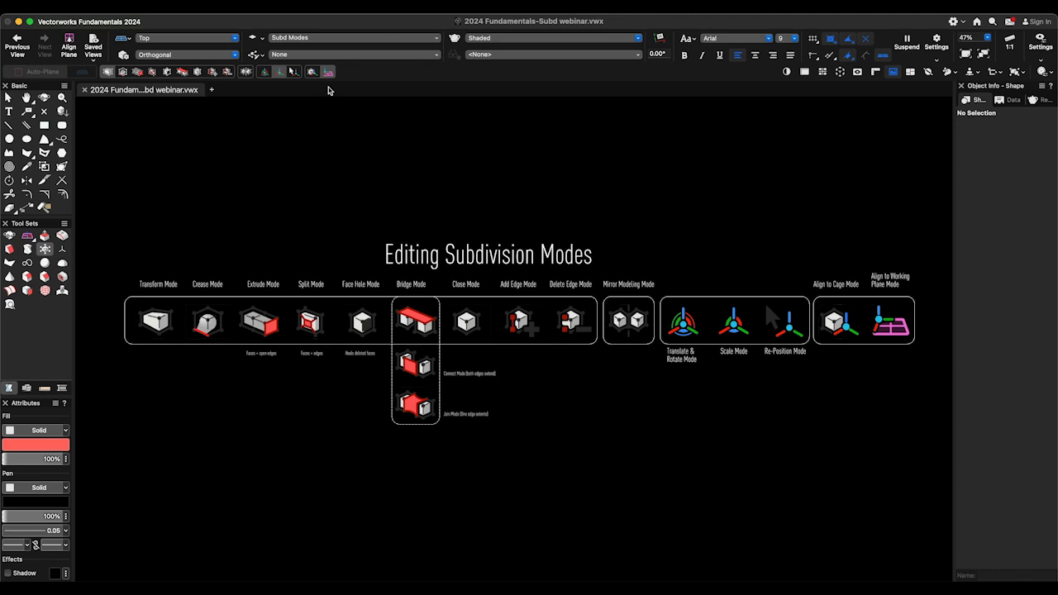
key(x)
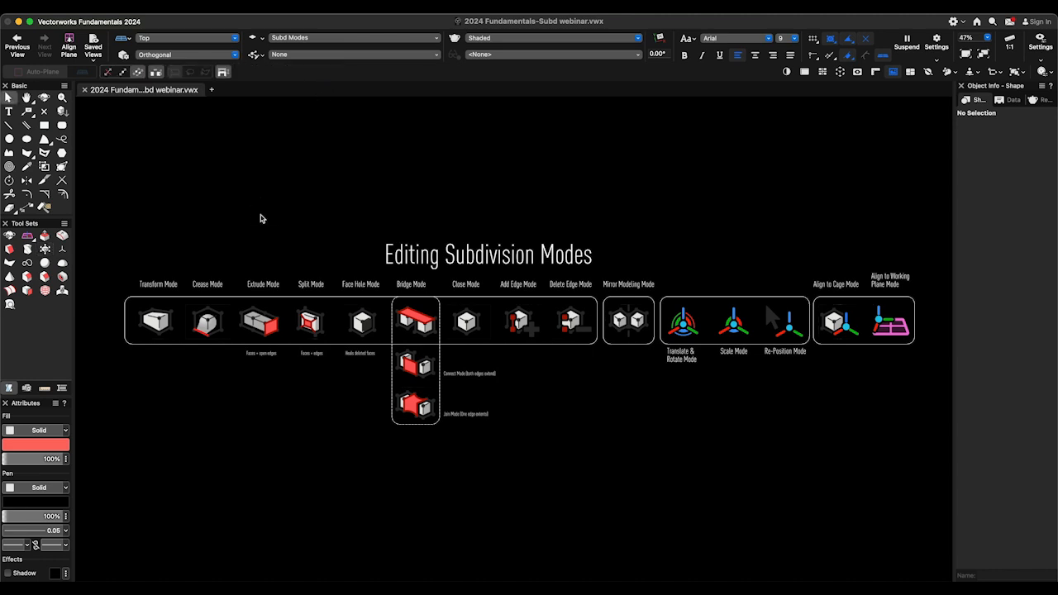
click(260, 217)
click(156, 322)
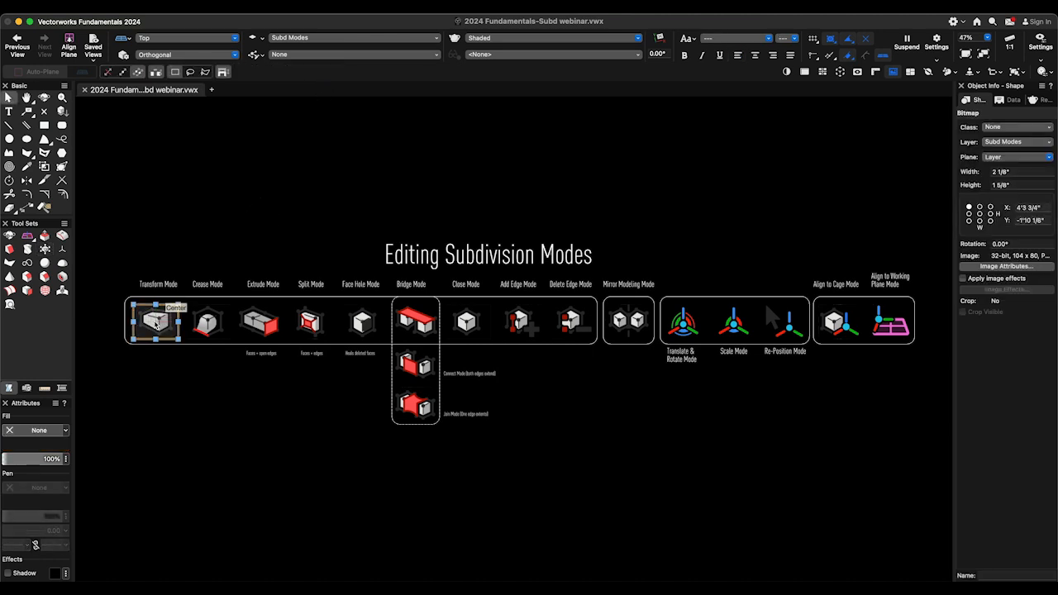
click(208, 322)
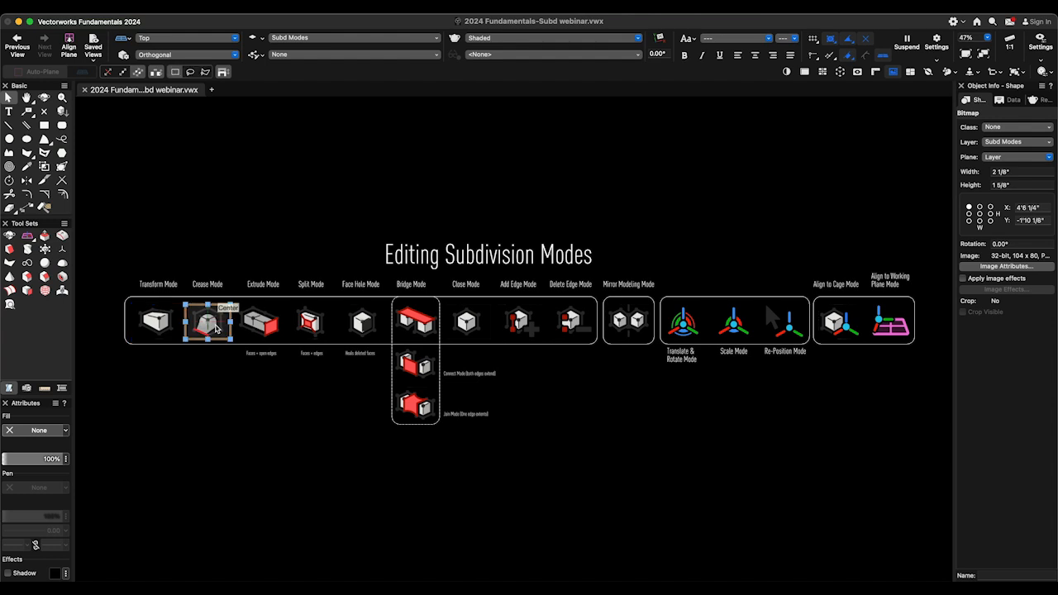
click(252, 326)
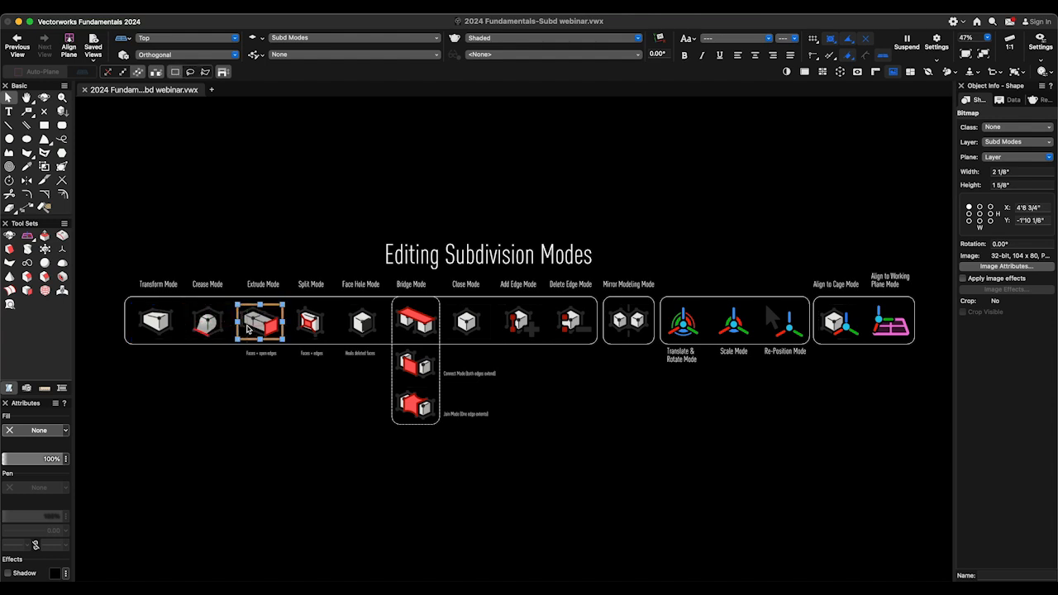
click(299, 327)
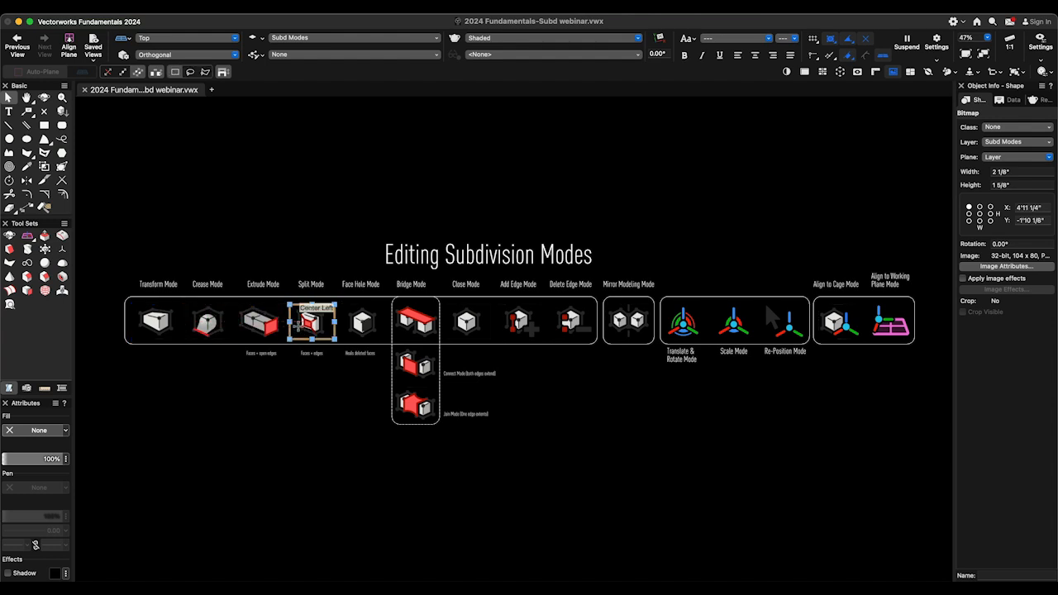
click(671, 334)
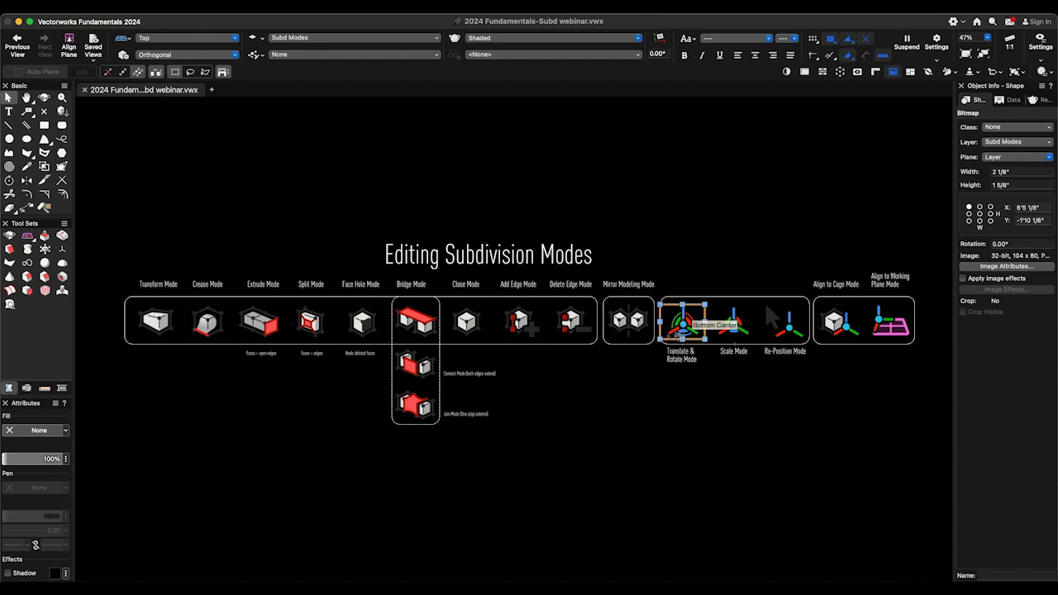
click(731, 324)
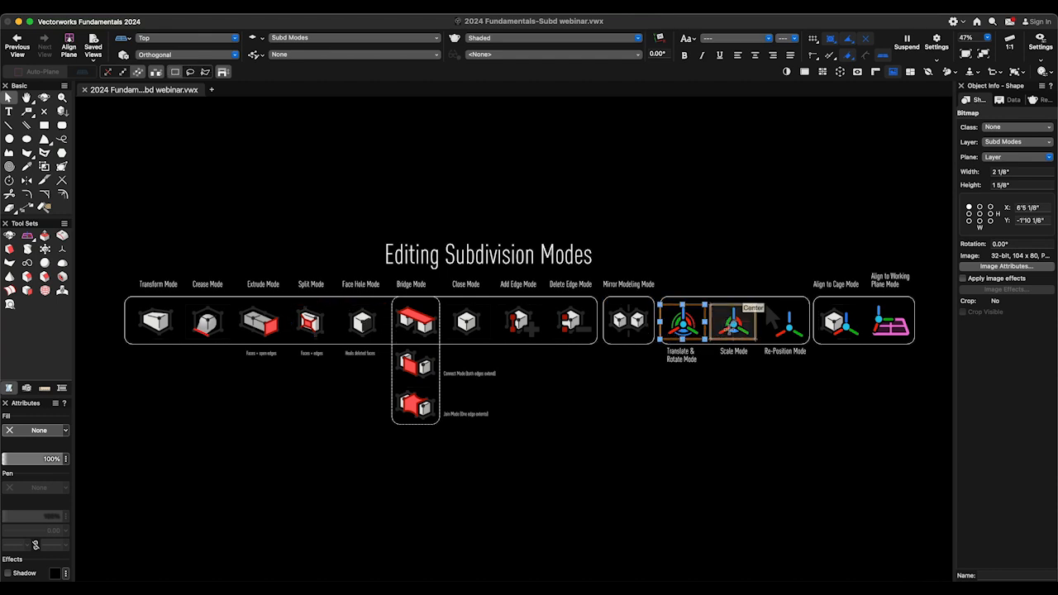
click(774, 333)
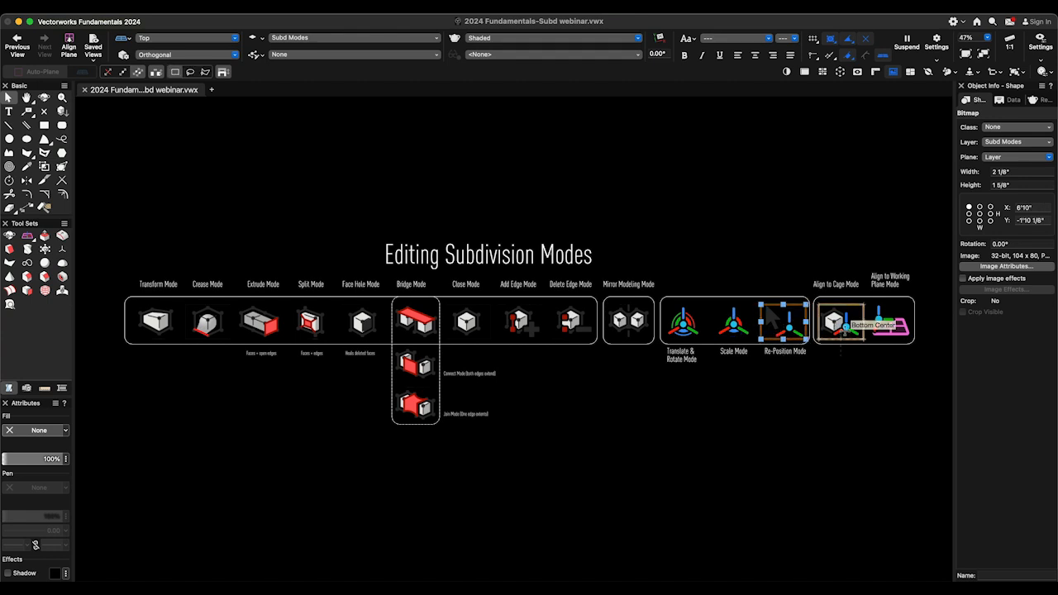
click(837, 332)
click(888, 328)
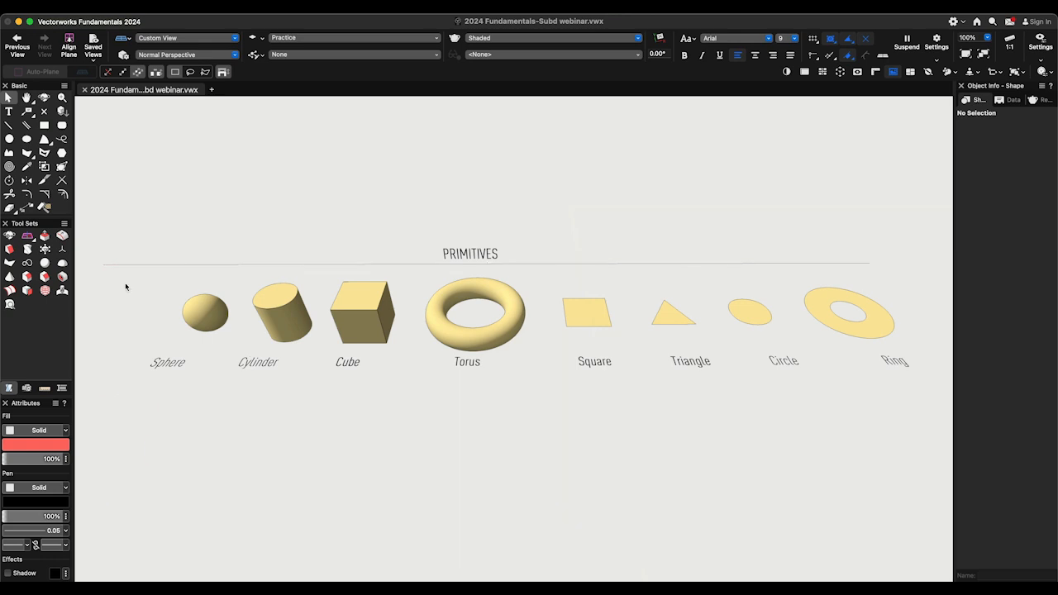
scroll(128, 286, down, 8)
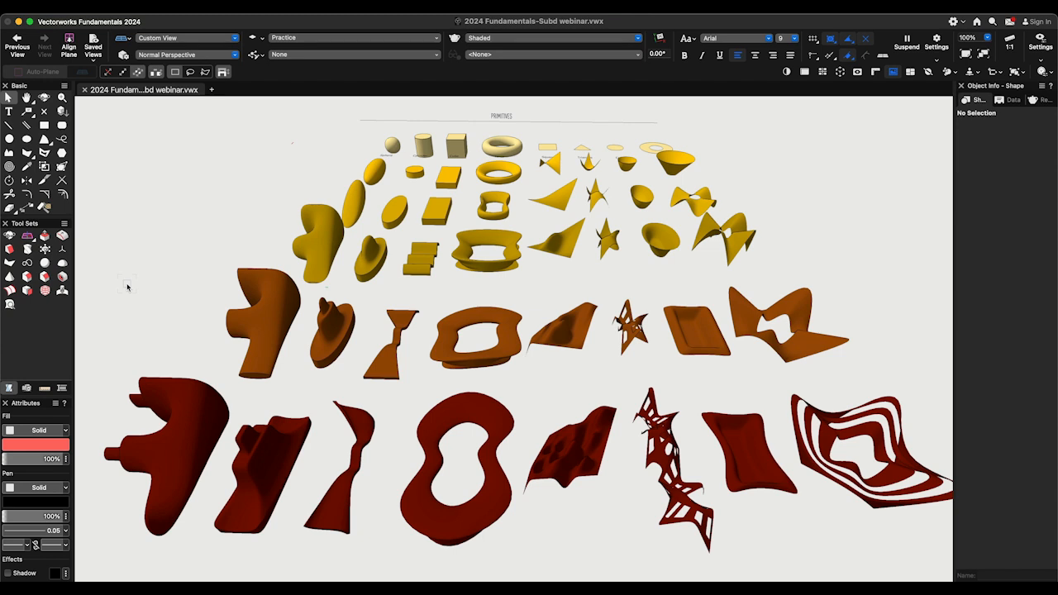
key(shift+c)
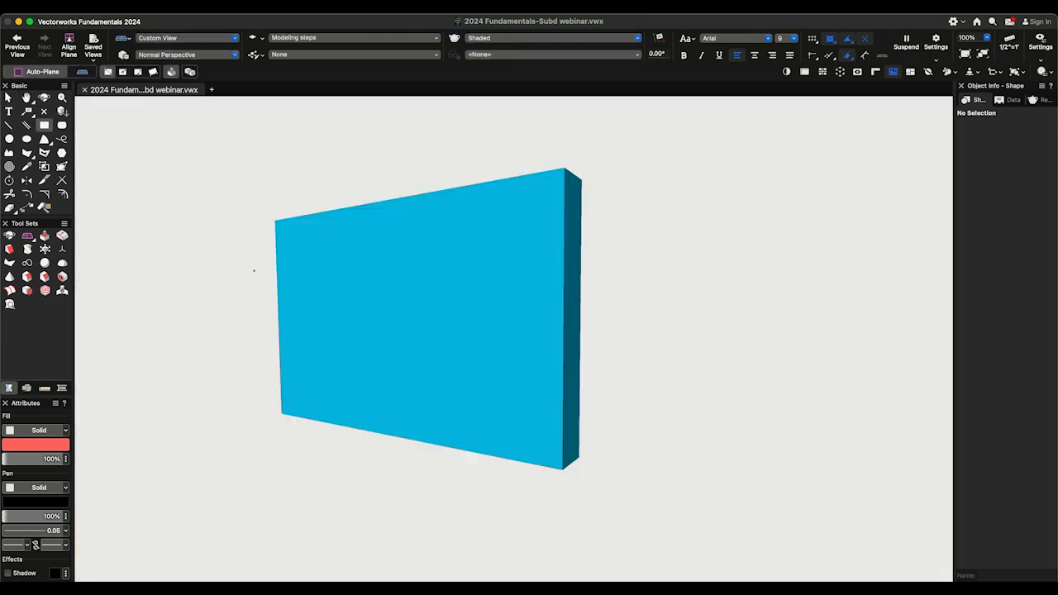
- Convert the blue slab extrude to a subdivision object with subdivision iteration 0
click(291, 271)
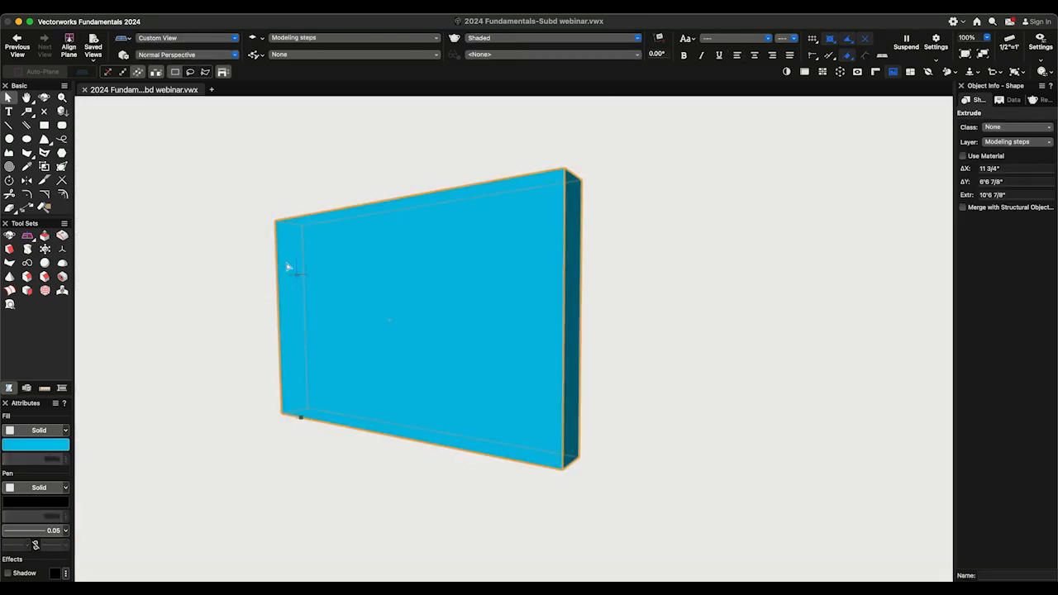
click(169, 15)
mouse_move(232, 240)
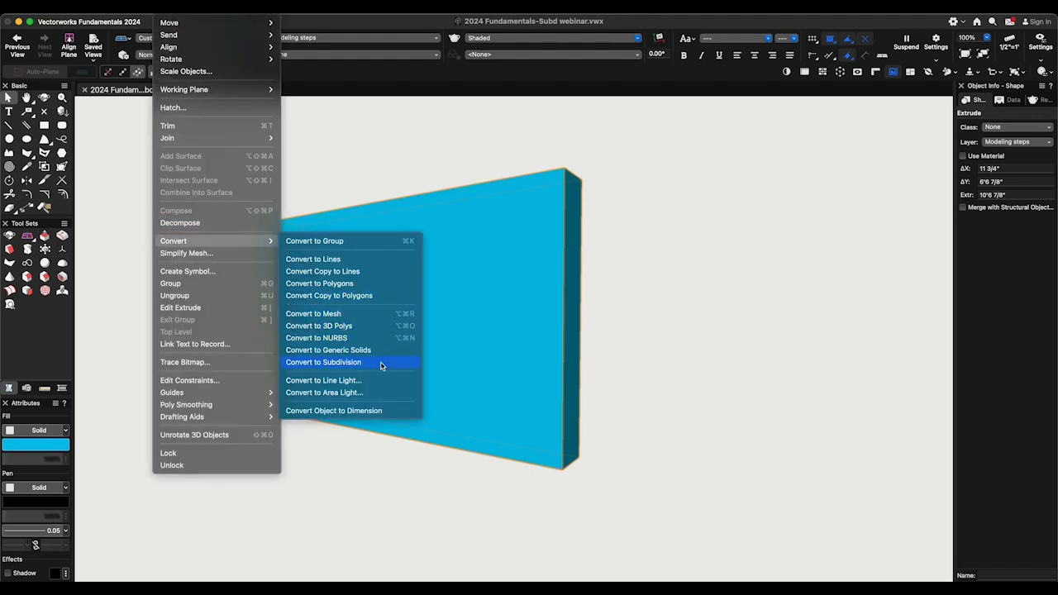
click(323, 361)
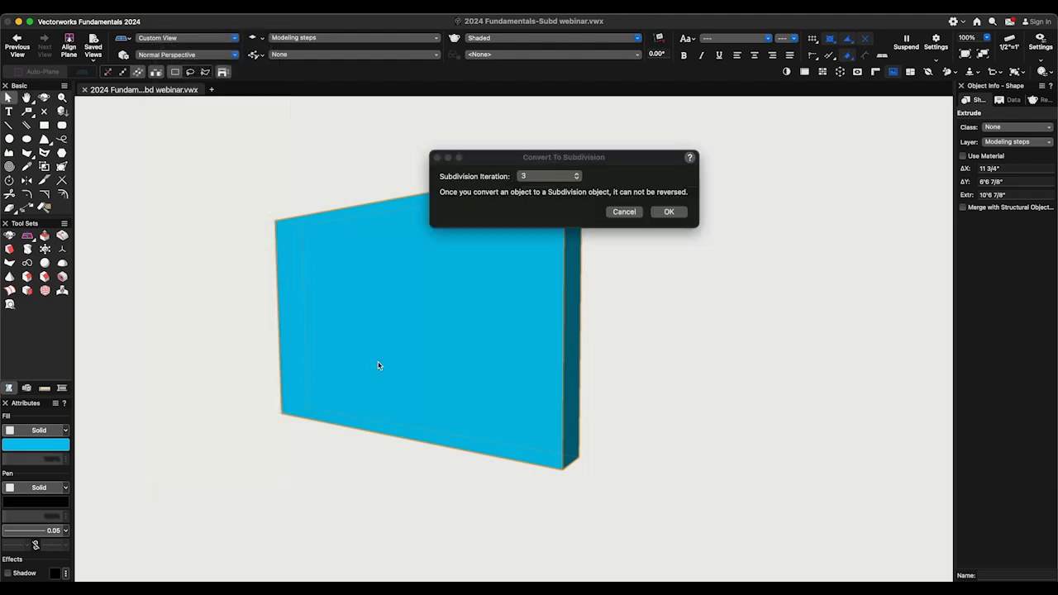
click(559, 176)
click(550, 142)
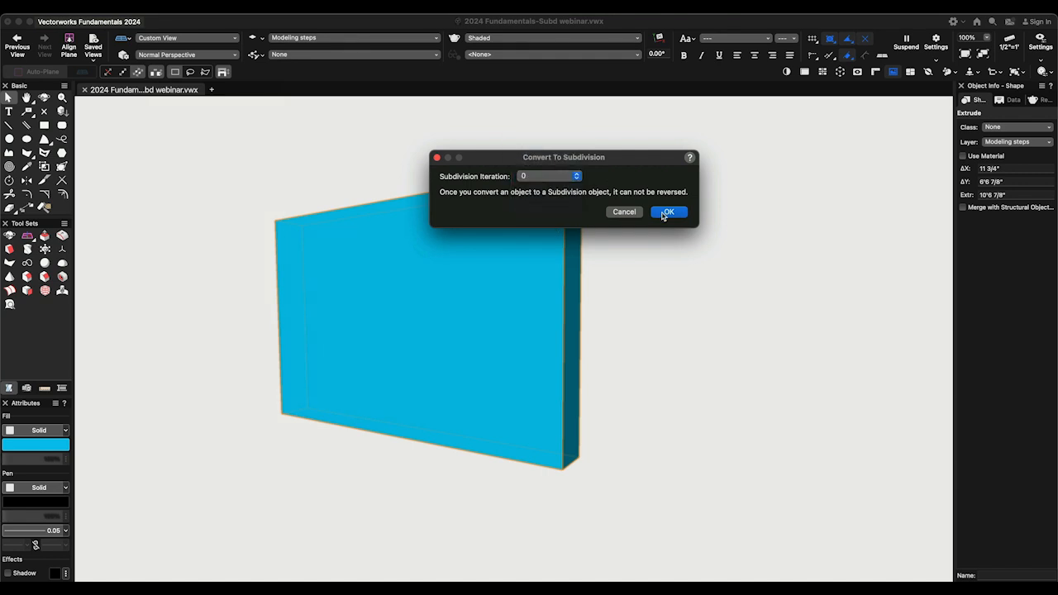
click(666, 213)
- Edit the cage of the neighbouring rounded subdivision slab and crease its top face in Crease Mode
ctrl+middle_drag(657, 303, 617, 302)
click(617, 301)
click(617, 302)
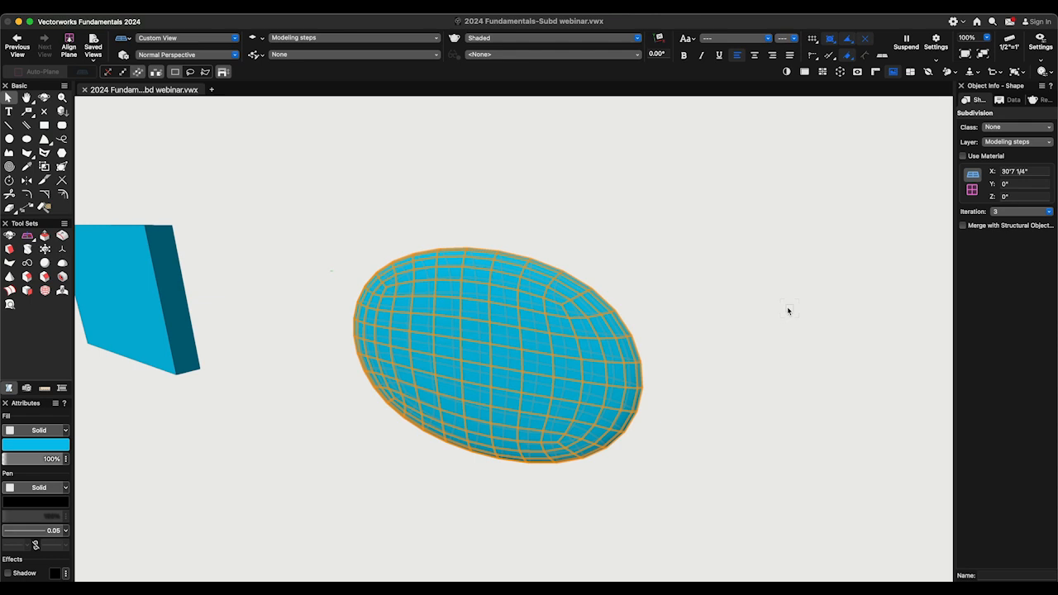
double_click(521, 309)
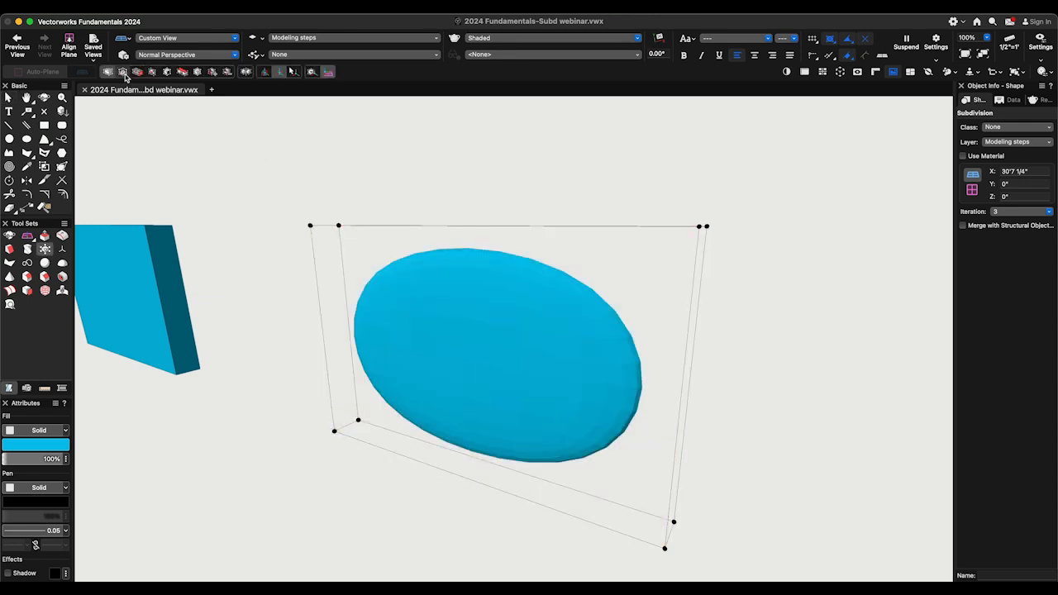
click(125, 74)
ctrl+middle_drag(125, 76, 236, 212)
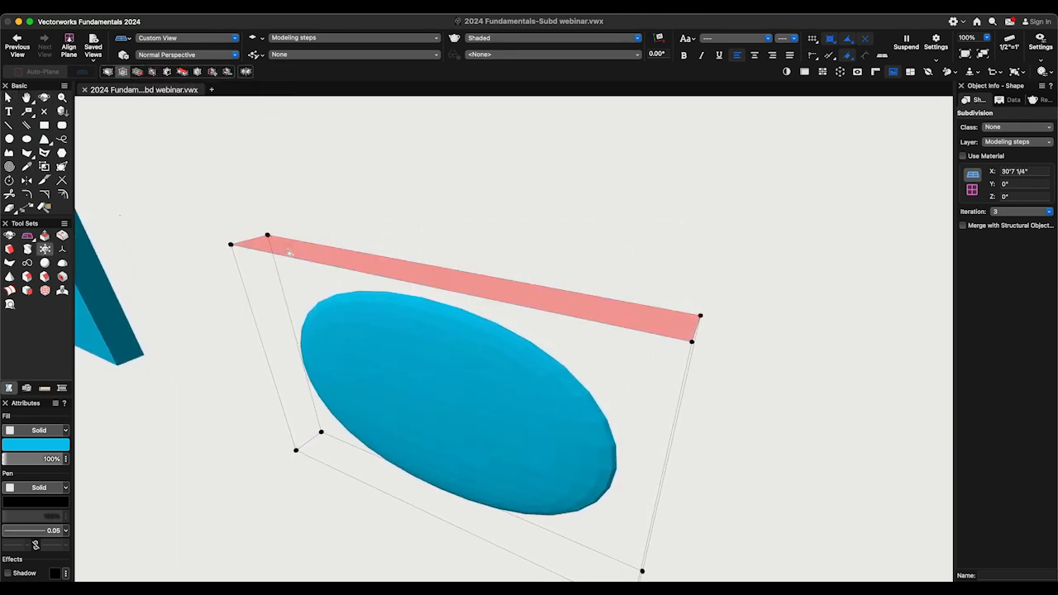
click(288, 248)
ctrl+middle_drag(288, 250, 420, 347)
key(x)
key(x)
- Split the creased slab's cage vertically at 50%, and split each resulting half vertically at 50%
double_click(421, 344)
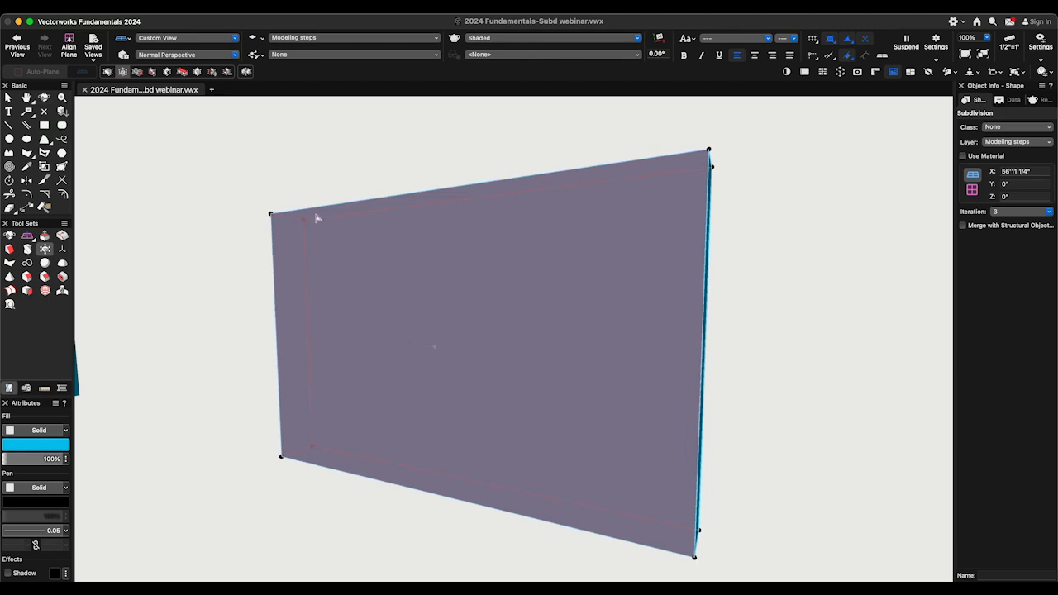
scroll(202, 110, up, 1)
click(152, 73)
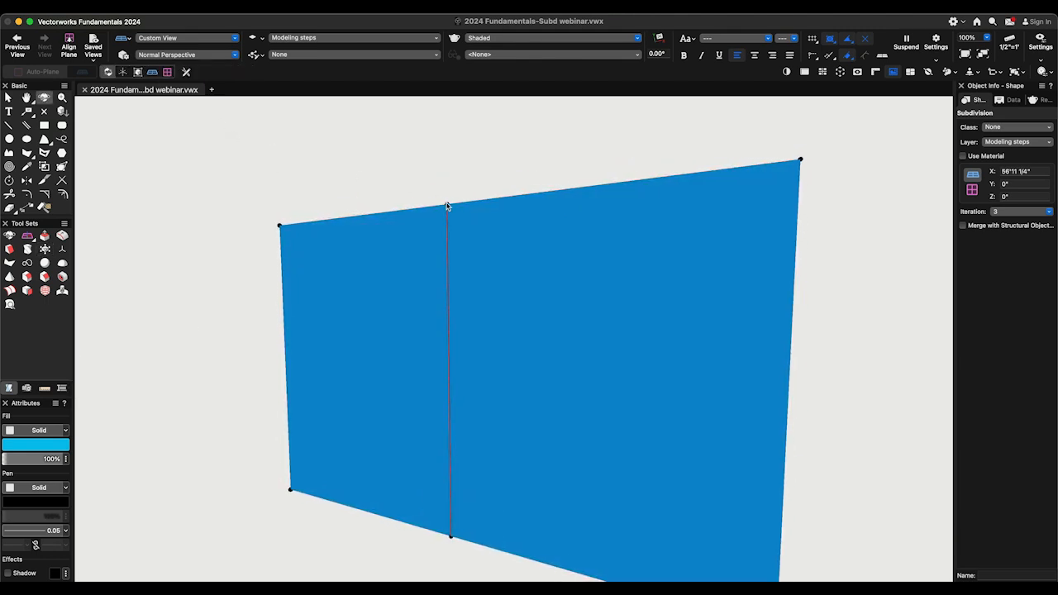
click(486, 220)
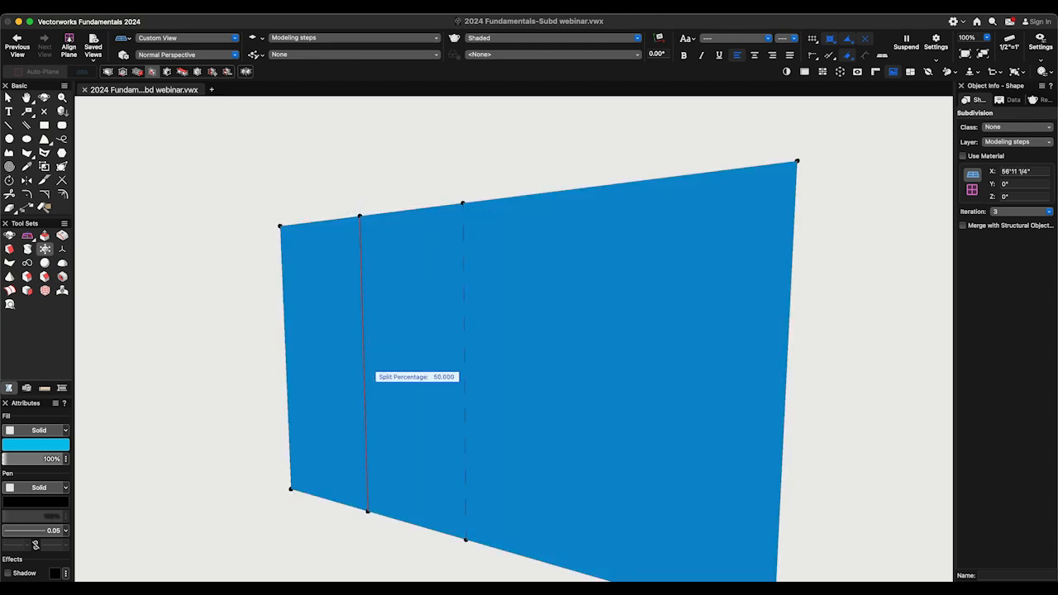
click(363, 370)
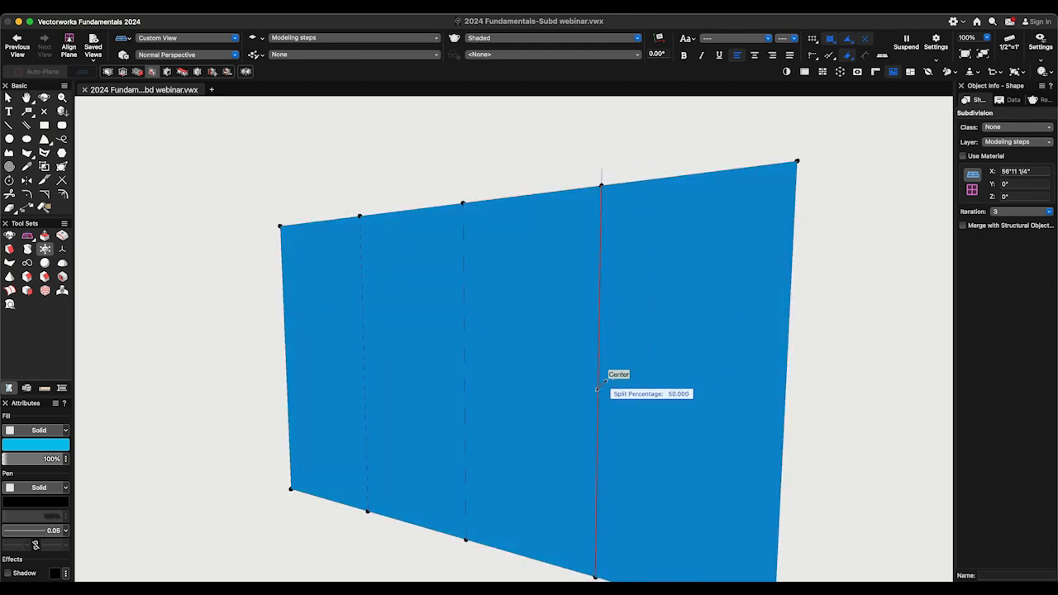
click(614, 373)
- Split the slab's cage horizontally through its middle, and split the upper and lower halves horizontally at 50%
click(288, 361)
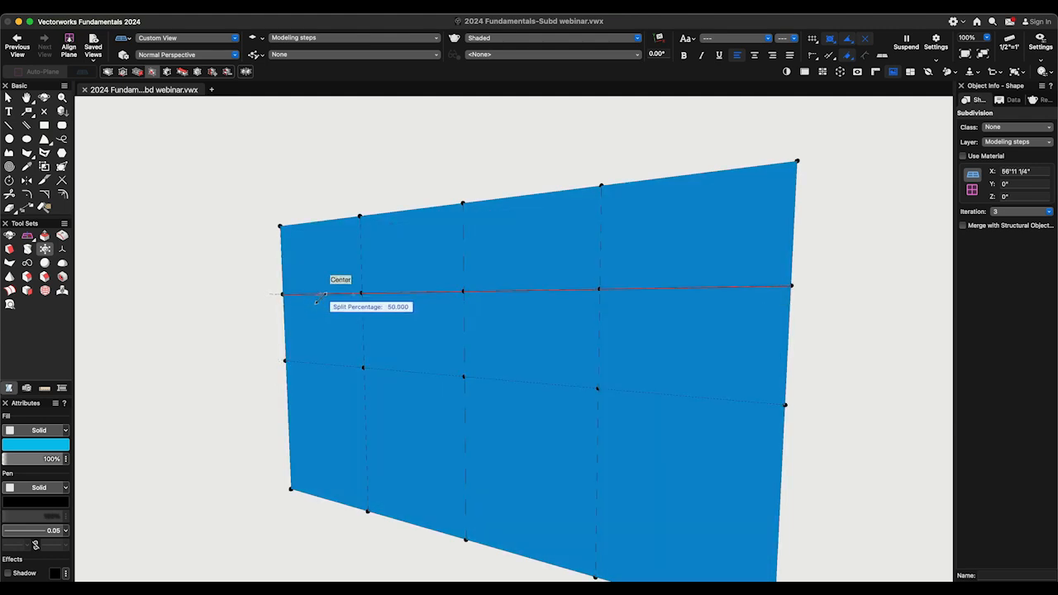
click(335, 292)
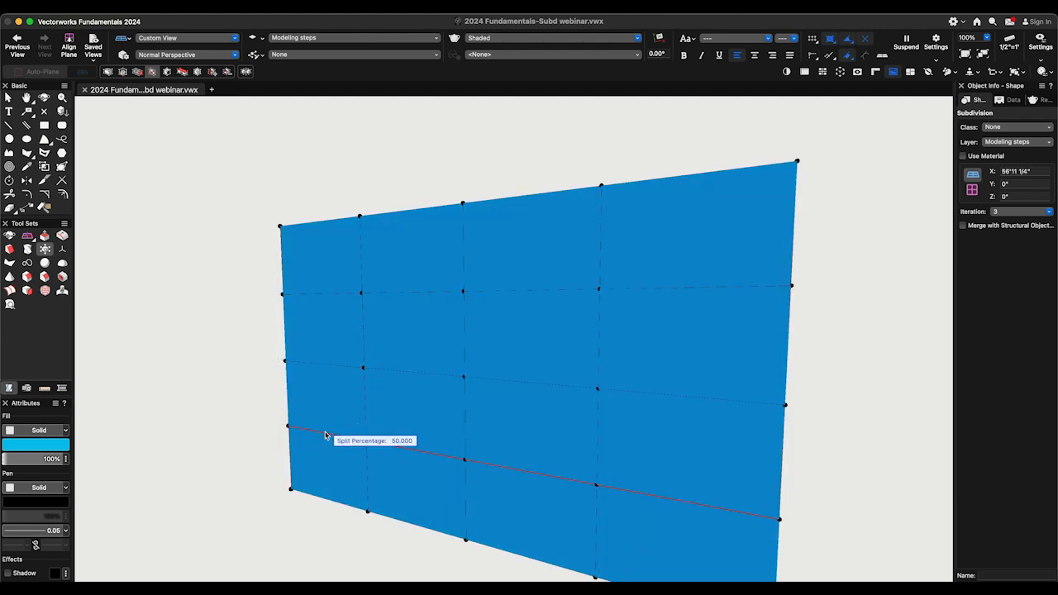
click(327, 435)
super+middle_drag(325, 434, 325, 436)
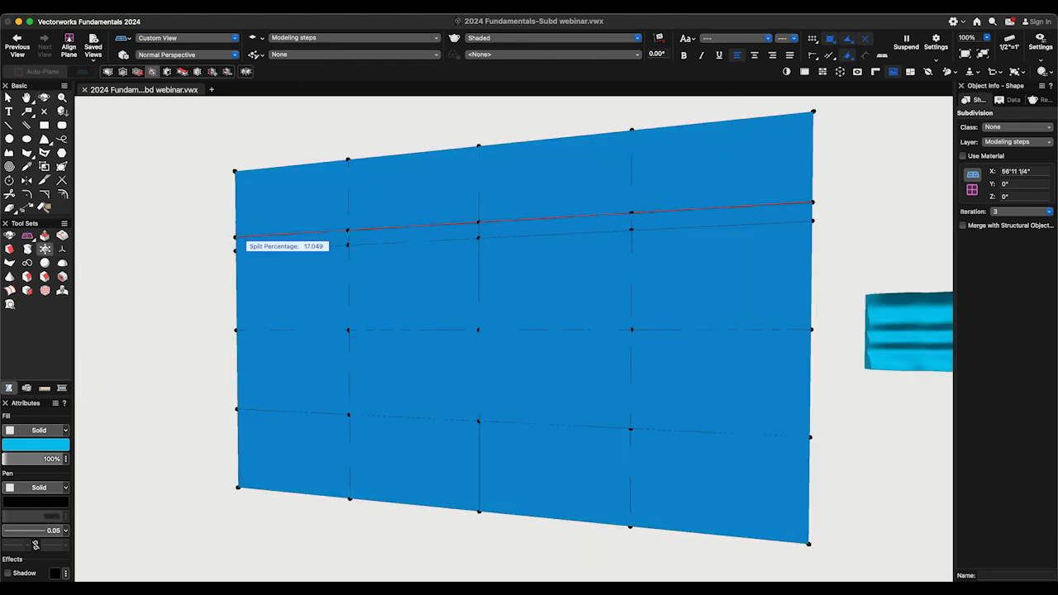
- Split the slab's cage horizontally just above and below each of the three inner horizontal divisions, and just above the bottom edge
click(237, 238)
click(237, 258)
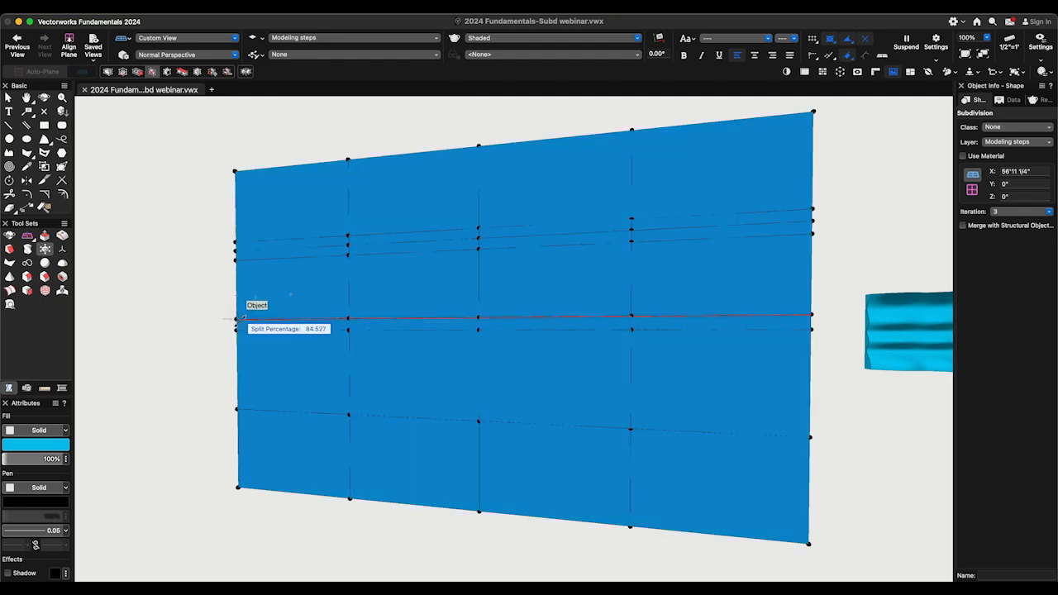
click(240, 322)
click(240, 340)
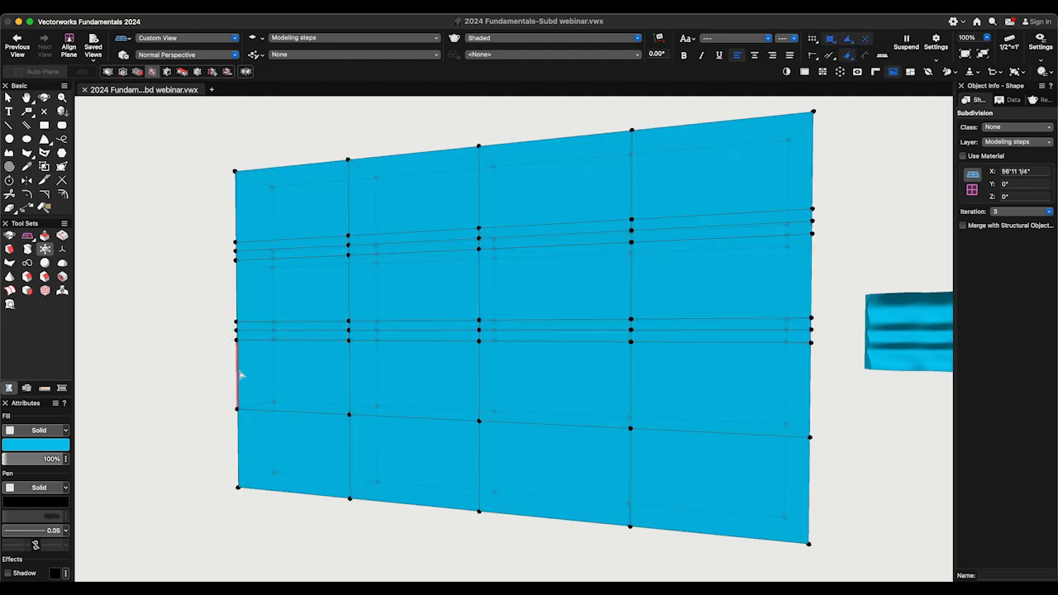
click(238, 402)
click(241, 422)
click(240, 476)
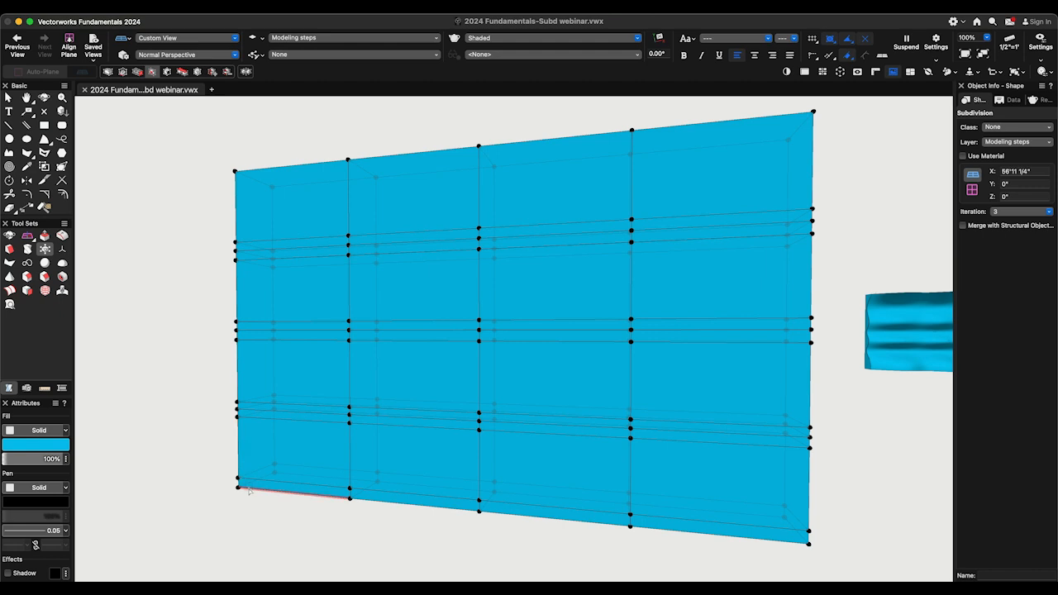
- Split the cage vertically beside the left edge and the first two vertical divisions, and horizontally just below the top edge
click(245, 486)
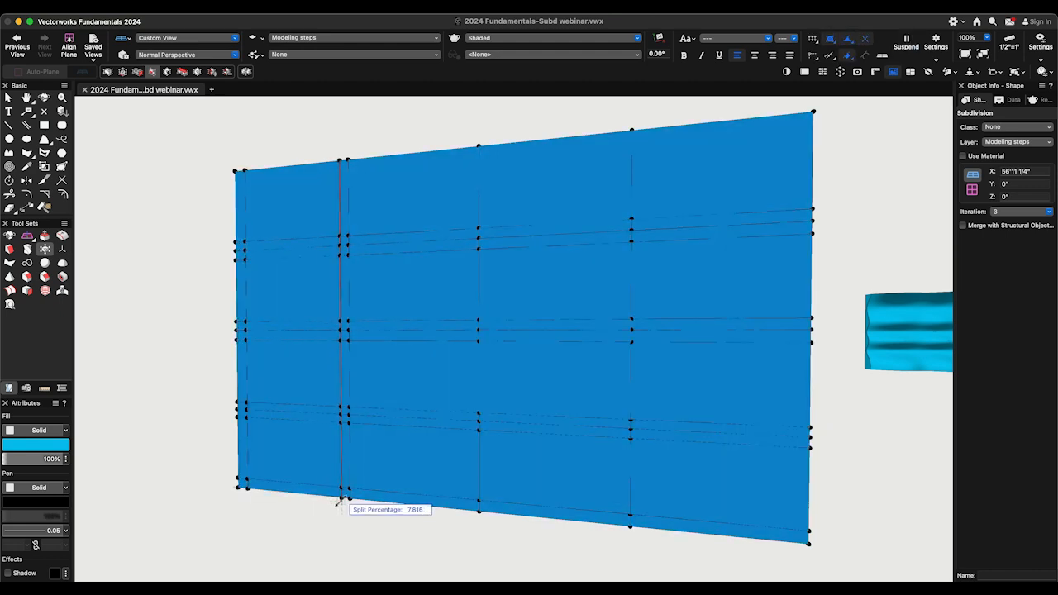
click(340, 502)
click(359, 499)
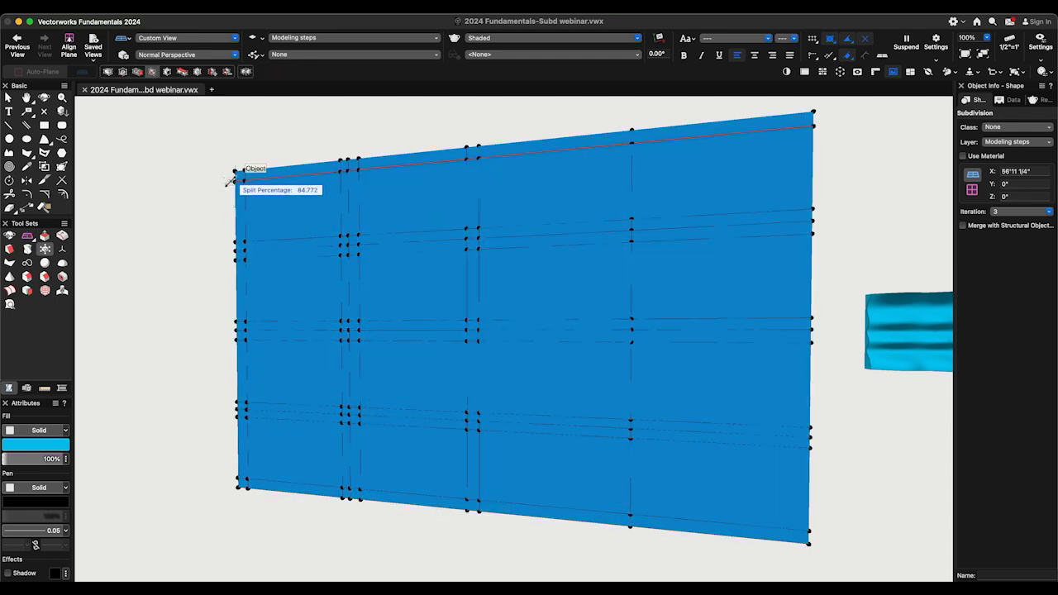
click(232, 180)
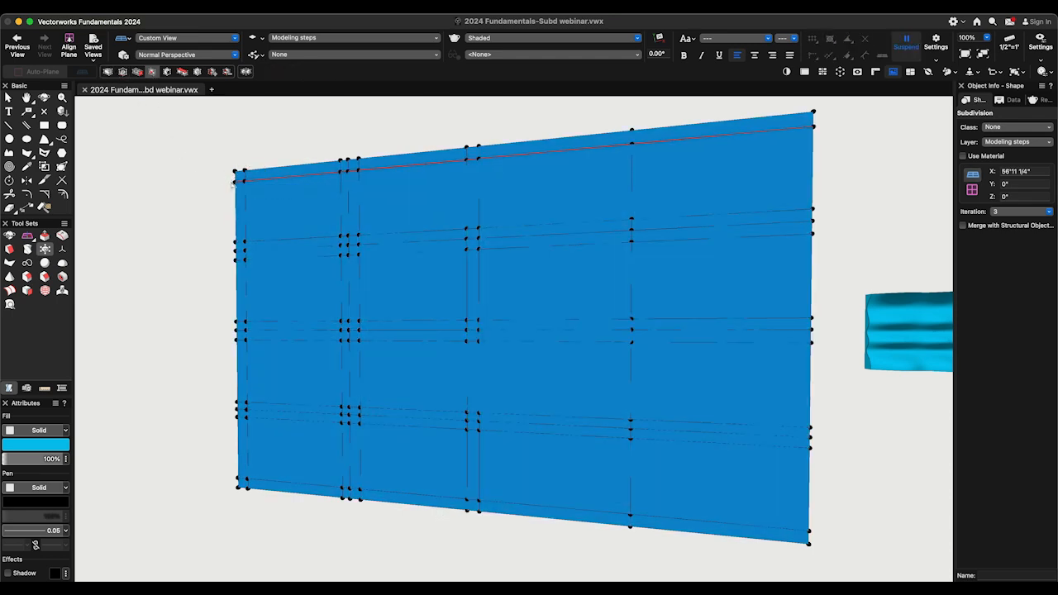
- Select the eight large front faces in the two leftmost columns of the slab's cage in Transform Mode
click(107, 73)
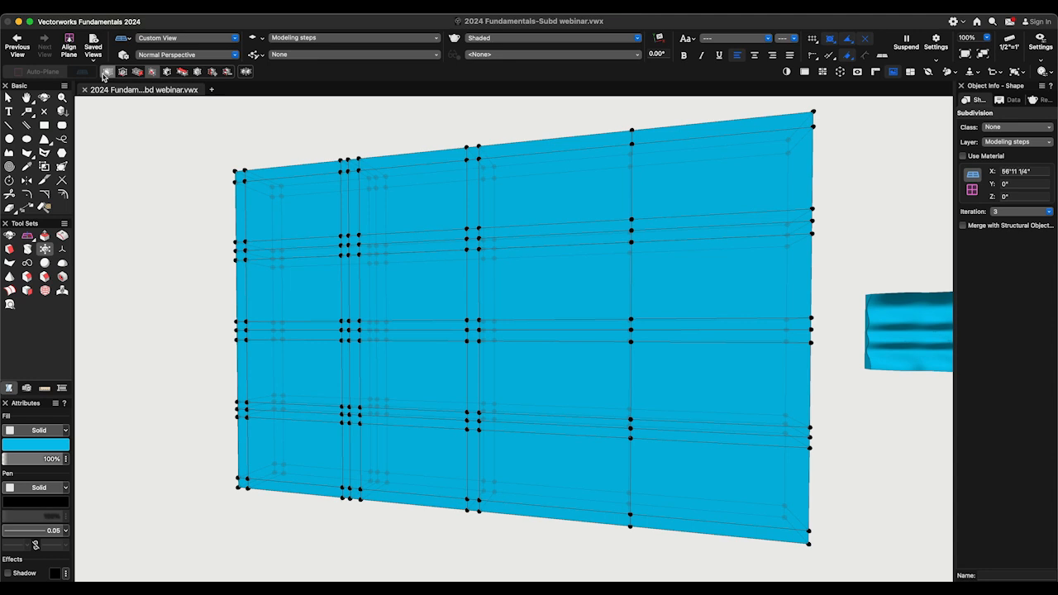
click(325, 230)
shift+click(413, 224)
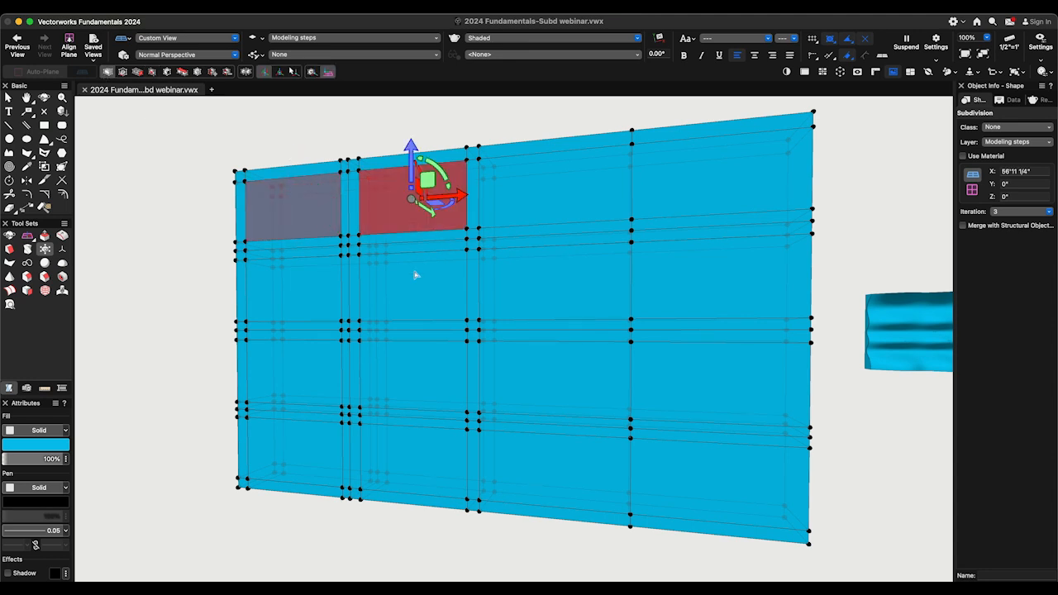
shift+click(413, 293)
shift+click(326, 297)
shift+click(319, 378)
shift+click(415, 391)
shift+click(411, 451)
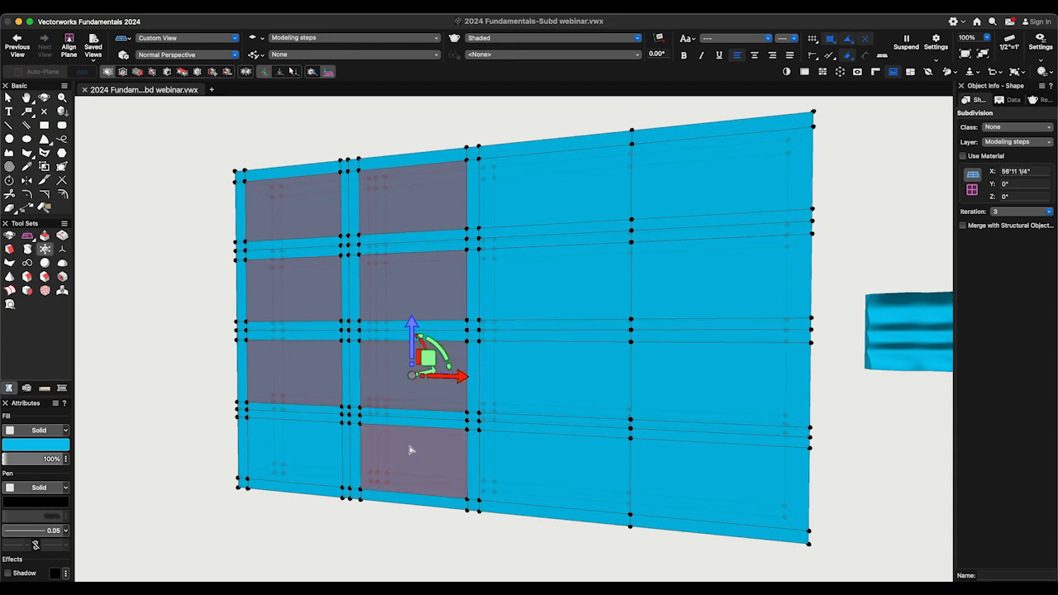
shift+click(304, 448)
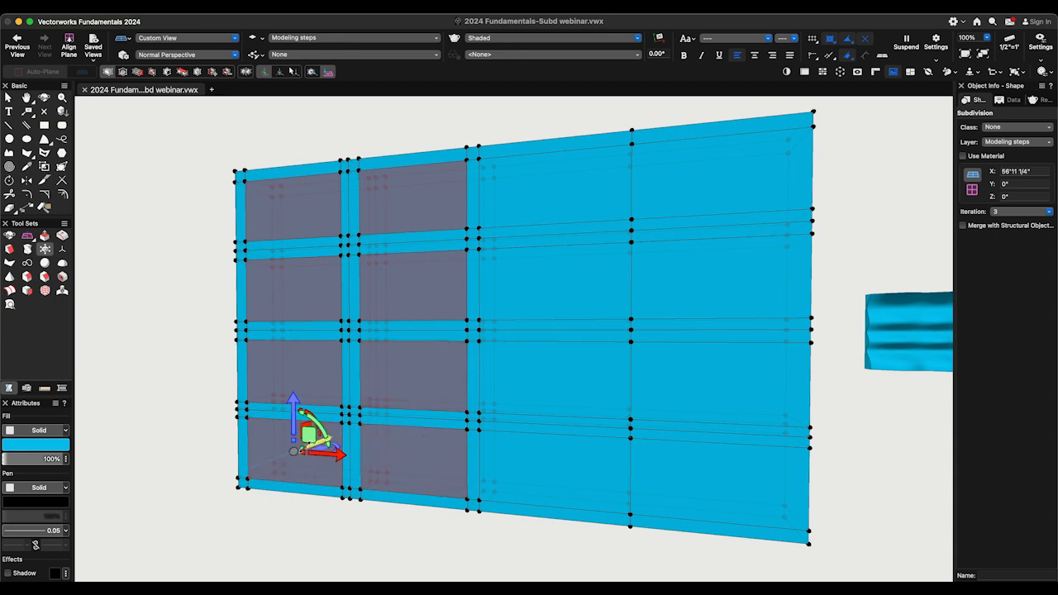
- Align the transform gizmo to the face direction, pull the eight selected faces outward from the slab, and leave the cage edit
ctrl+middle_drag(421, 252, 351, 240)
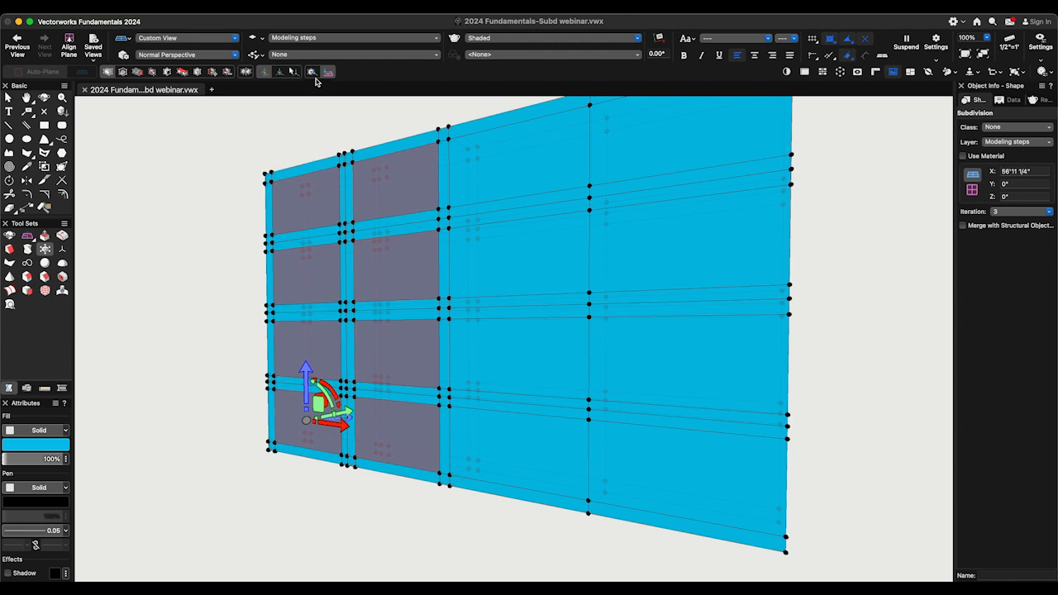
click(312, 72)
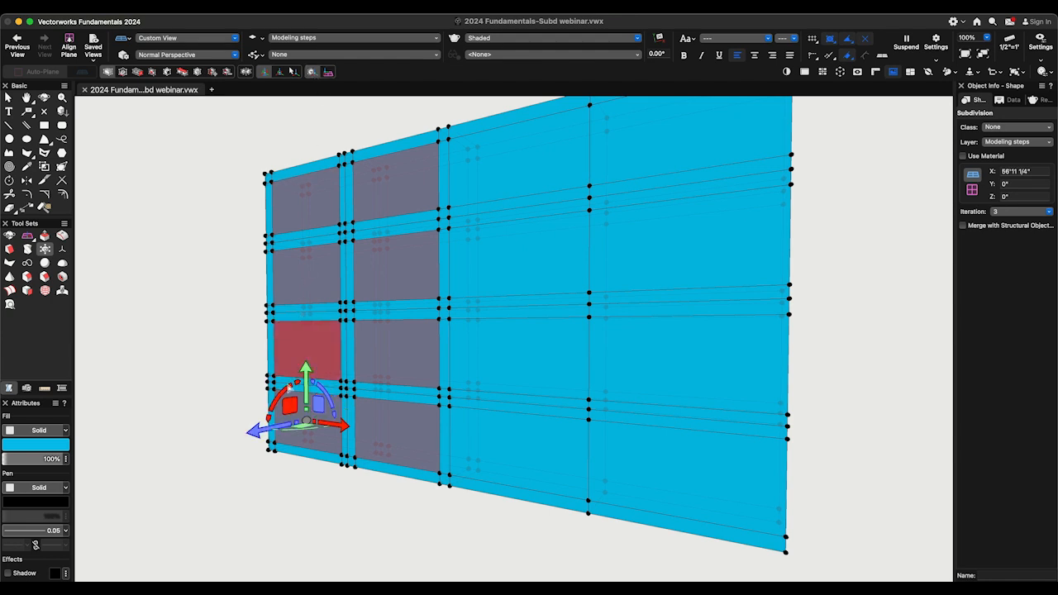
drag(266, 428, 195, 423)
drag(215, 424, 253, 423)
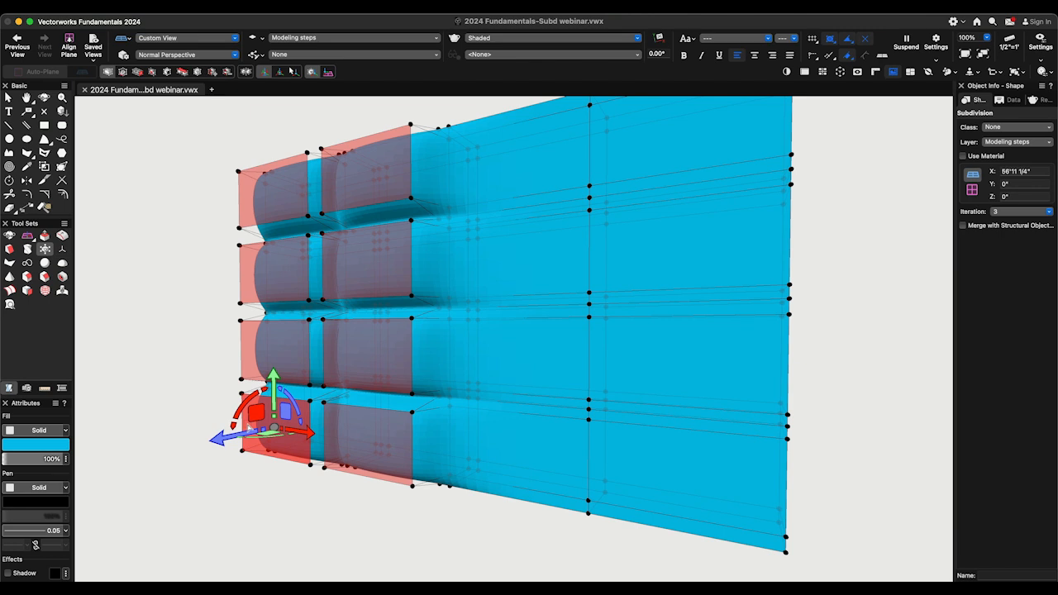
key(x)
click(189, 377)
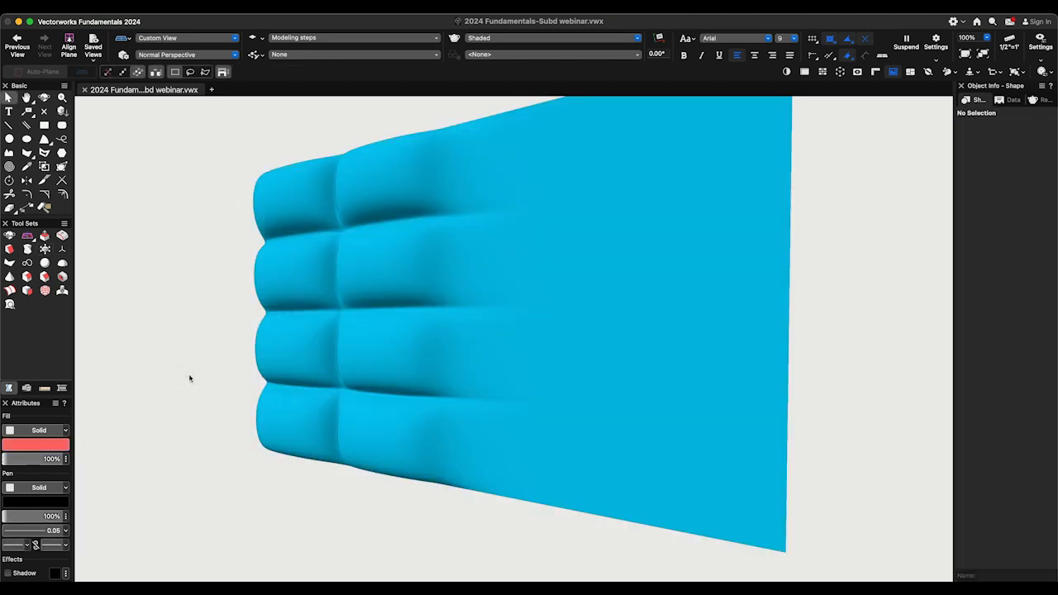
- Examine the control cage of the finished quilted panel with angled seams and compare it with the regular four-by-four quilted panel
scroll(189, 377, down, 8)
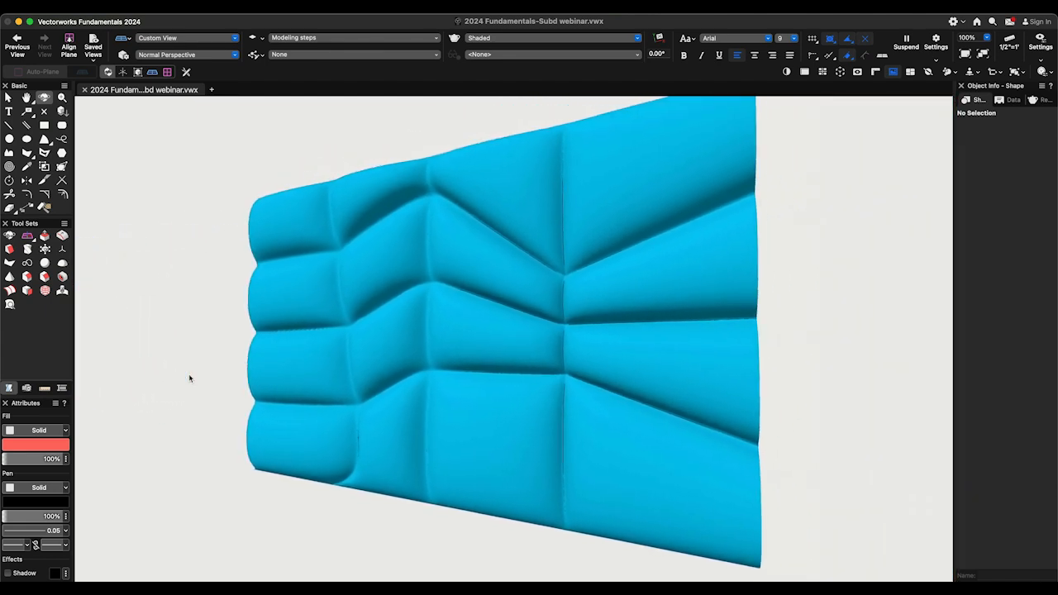
key(x)
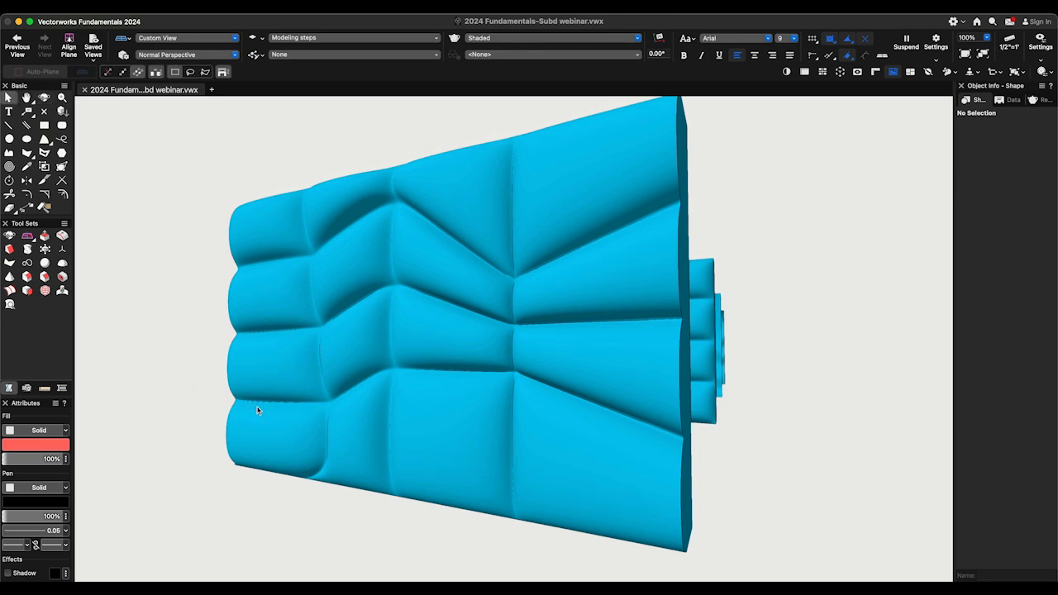
double_click(276, 412)
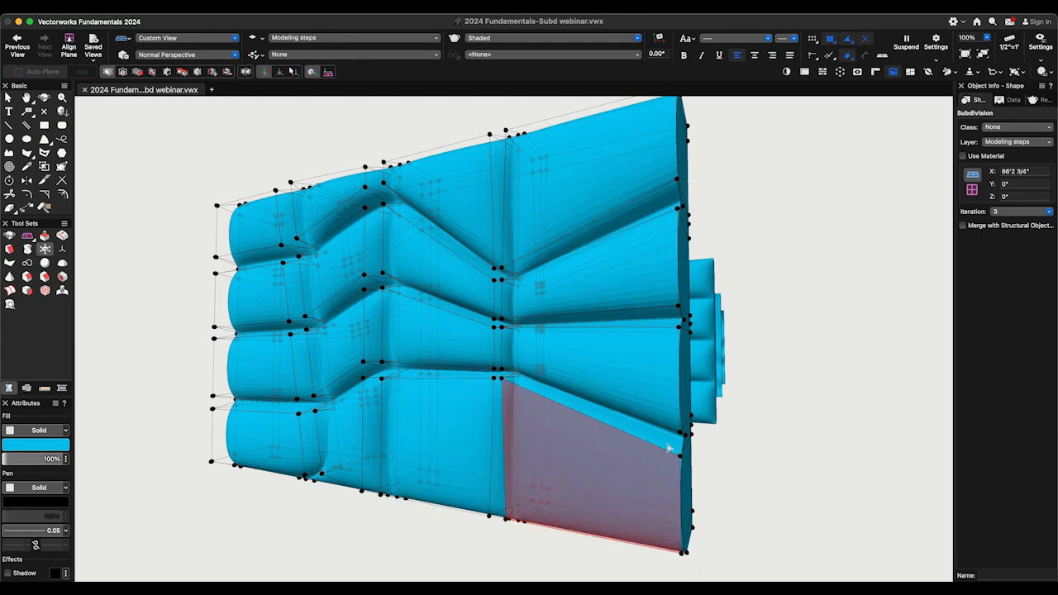
super+middle_drag(668, 446, 659, 444)
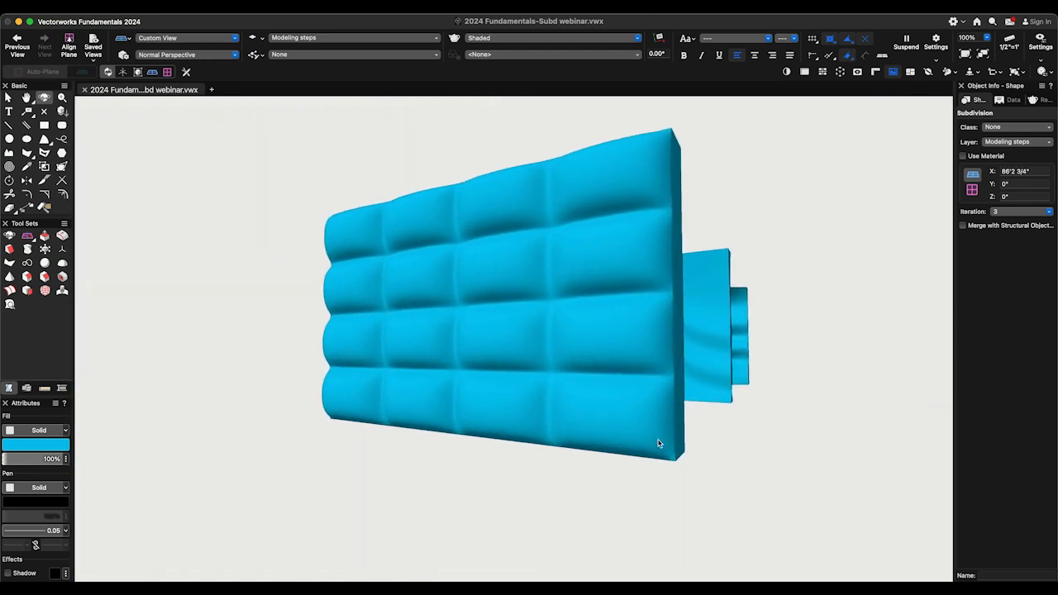
key(x)
key(x)
- Examine the control cages of the zigzag wave panel and the horizontally rippled panel to see how their points shape the surface
super+middle_drag(585, 488, 585, 469)
click(585, 467)
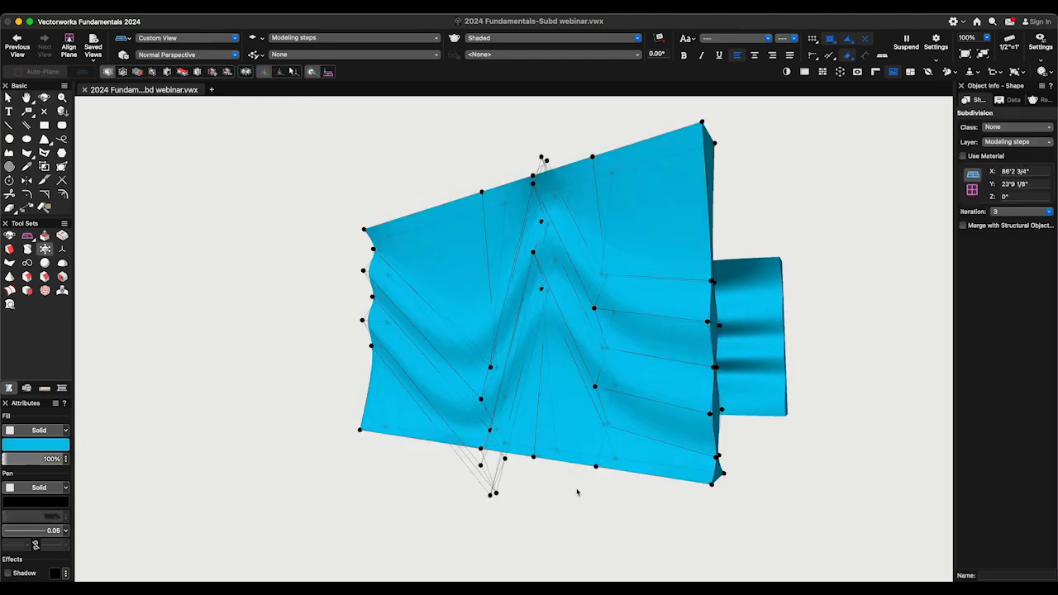
super+middle_drag(577, 495, 581, 484)
double_click(580, 479)
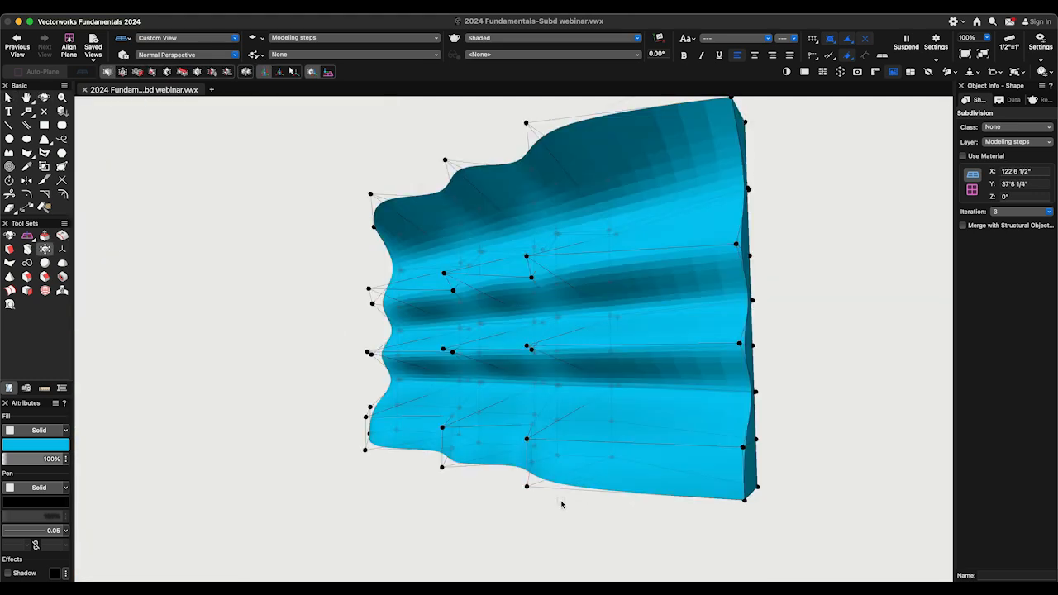
click(525, 487)
super+middle_drag(489, 383, 446, 388)
drag(433, 466, 421, 487)
key(x)
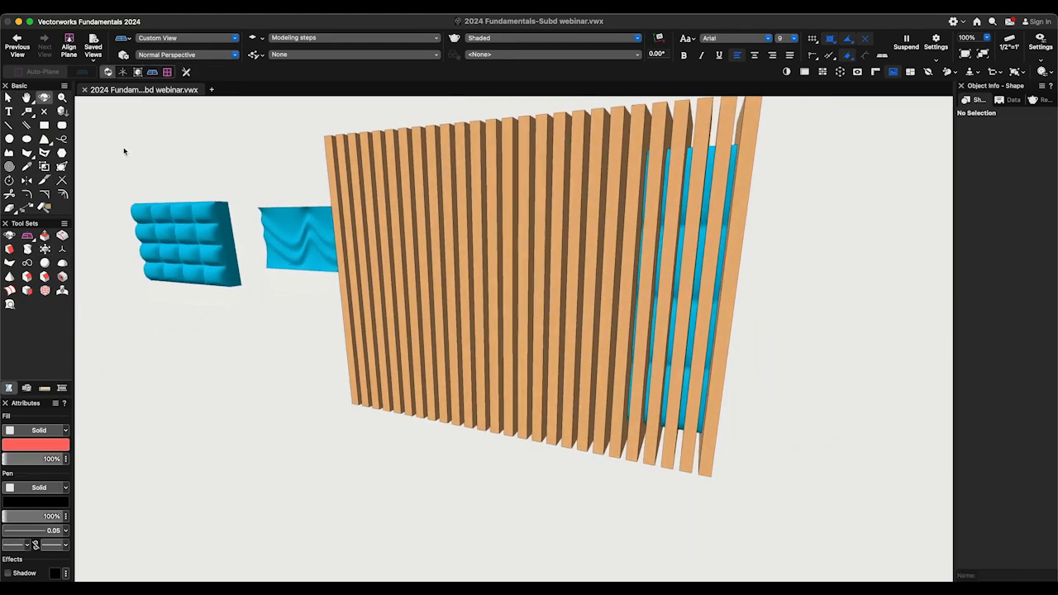
- Set the fill of the vertical slat extrude in front of the quilted panel to None
key(x)
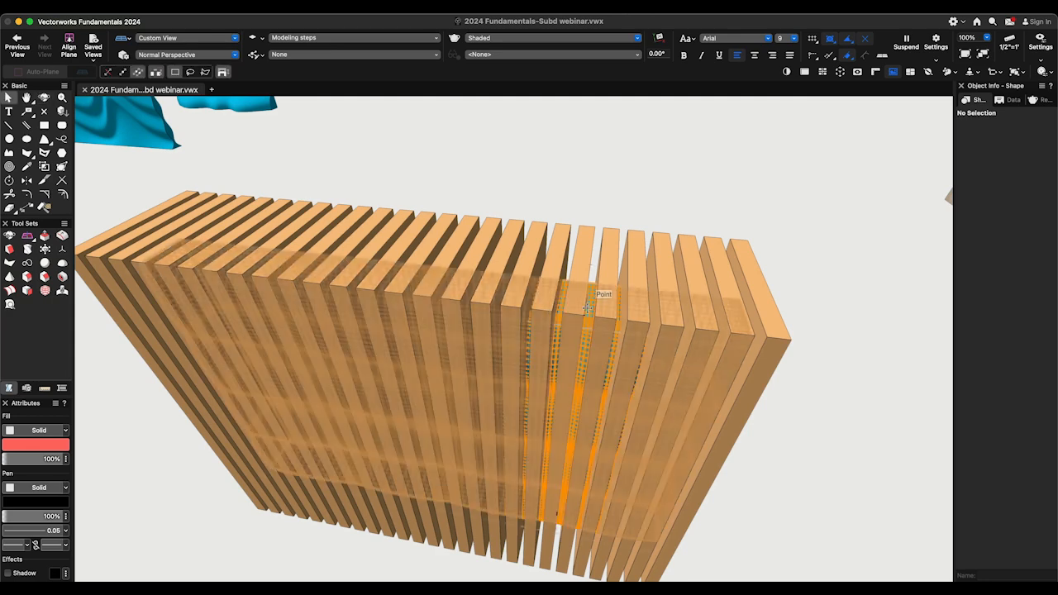
click(587, 308)
click(51, 429)
click(36, 413)
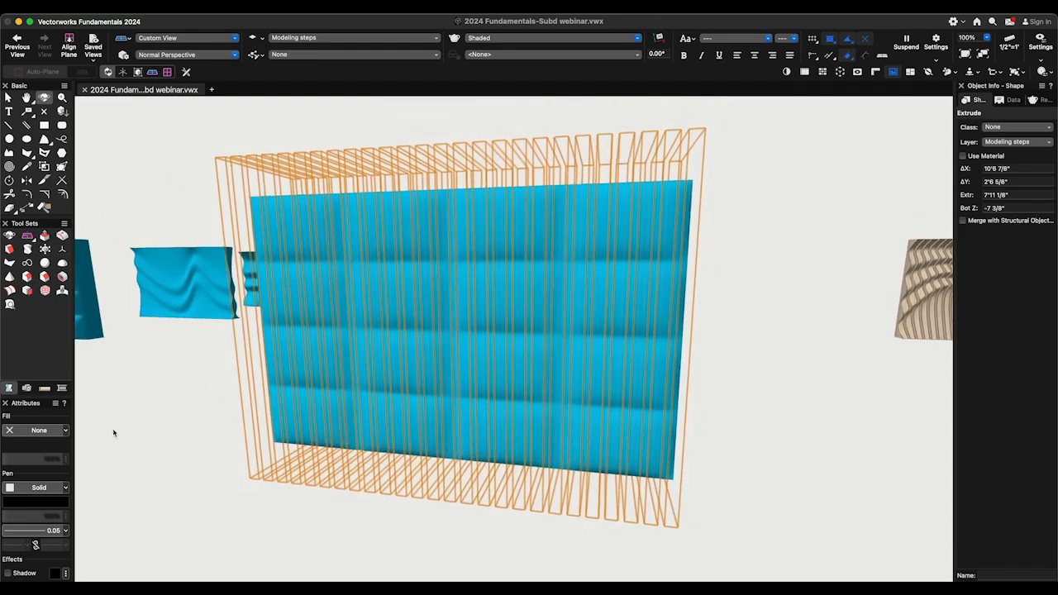
key(x)
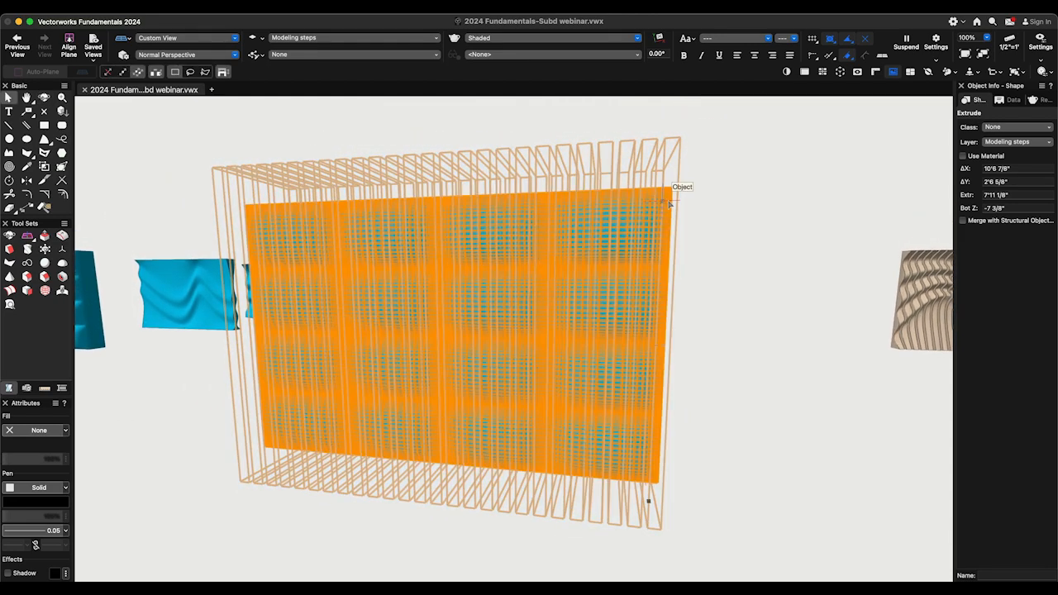
- Create a solid intersection of the slat extrude and the quilted subdivision panel with Intersect Solids
shift+click(669, 203)
click(213, 14)
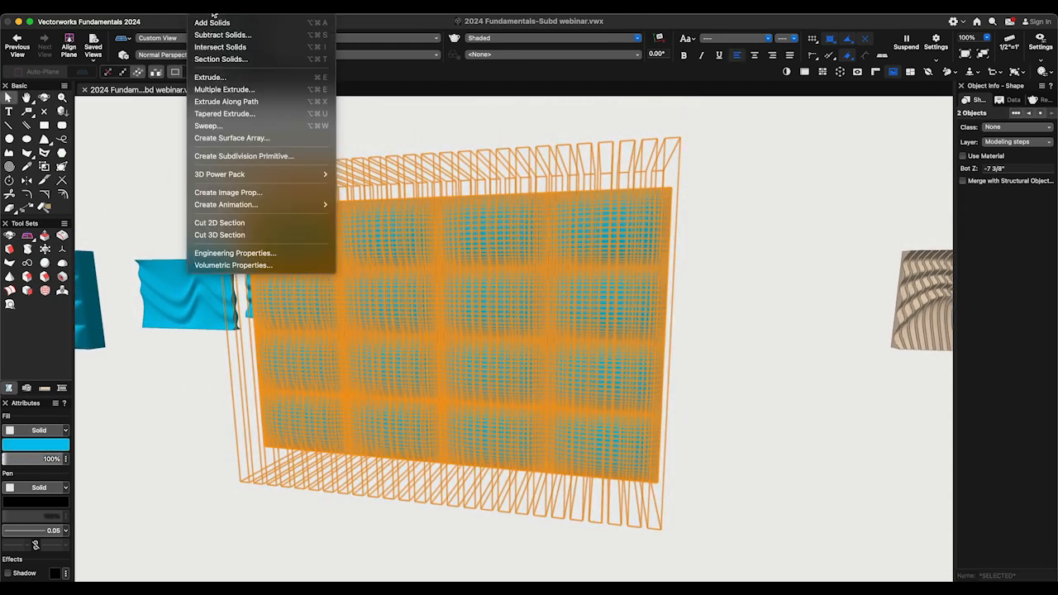
click(216, 47)
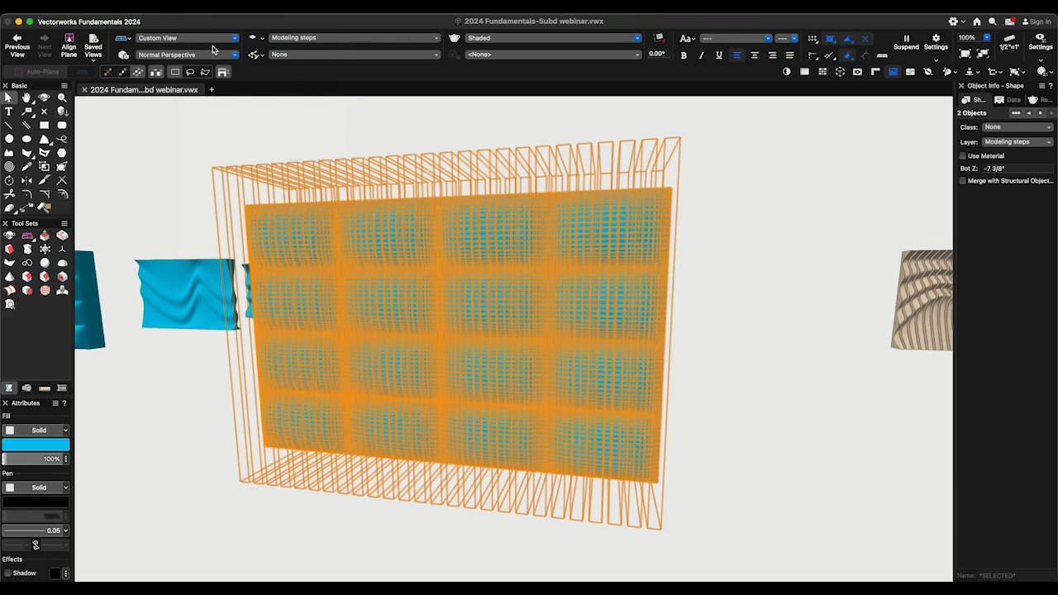
click(311, 138)
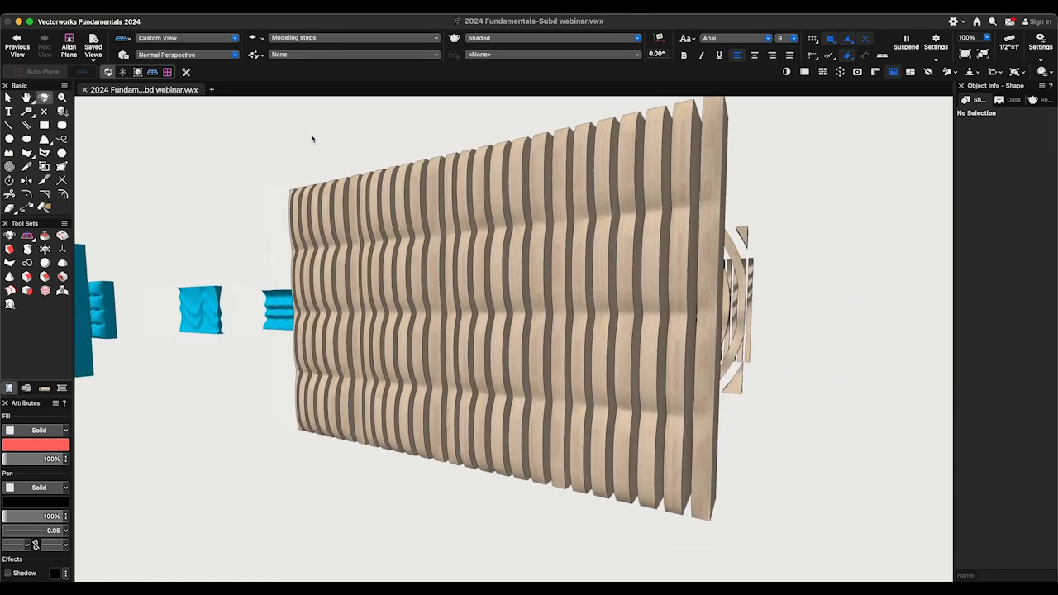
- Examine the texture settings applied to the finished wooden slat panel
key(x)
click(372, 198)
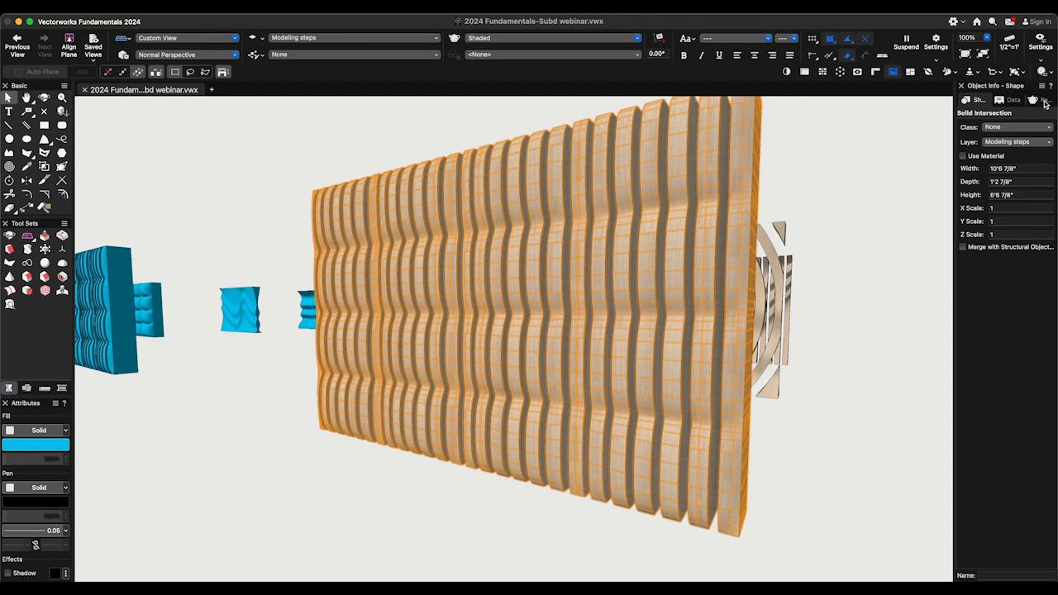
click(1040, 99)
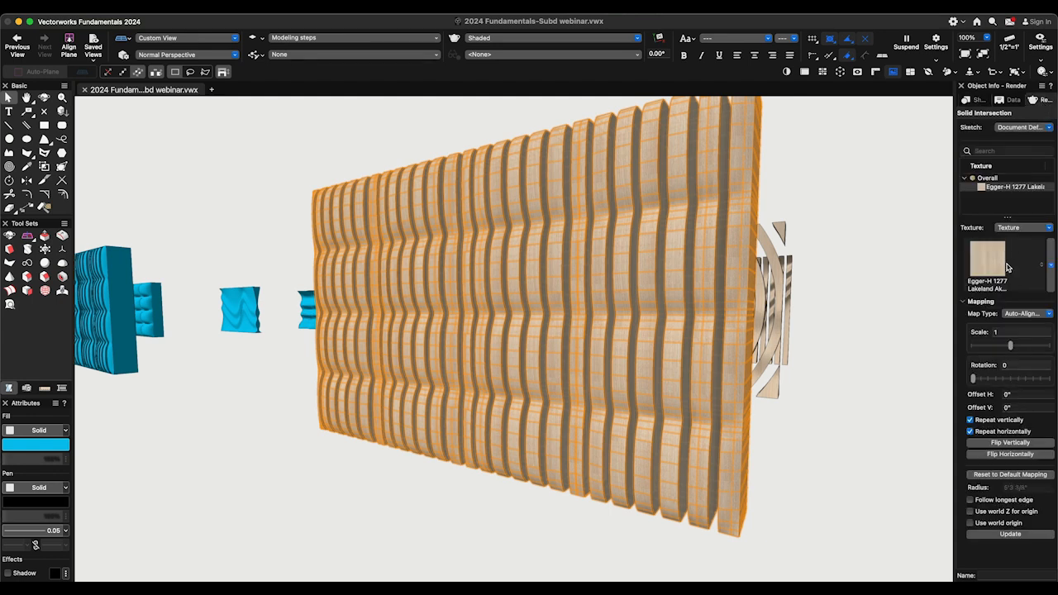
click(890, 276)
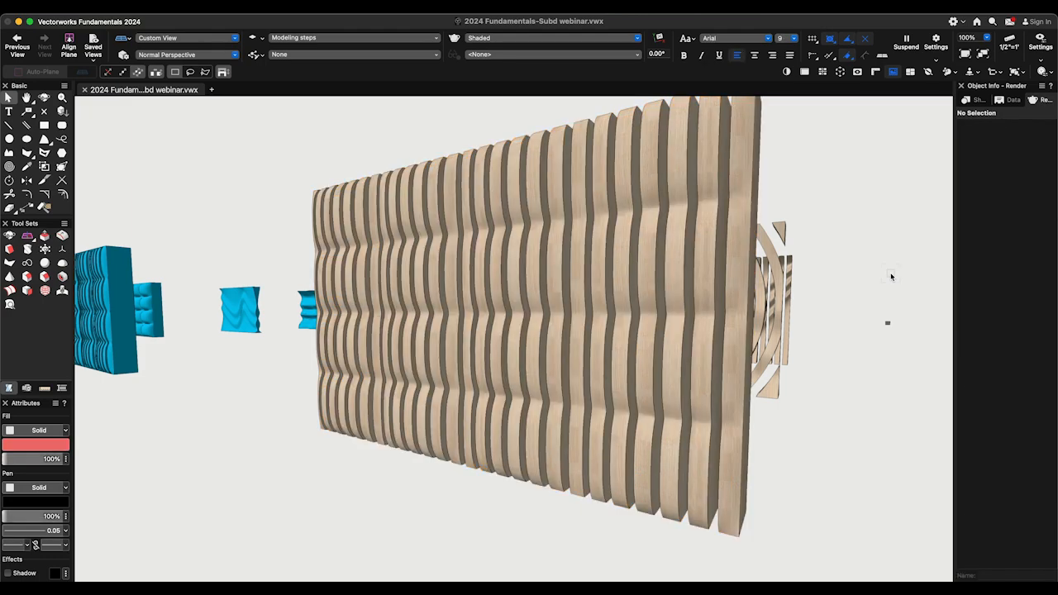
mouse_move(891, 276)
ctrl+middle_down()
mouse_move(899, 275)
mouse_move(888, 271)
ctrl+middle_up()
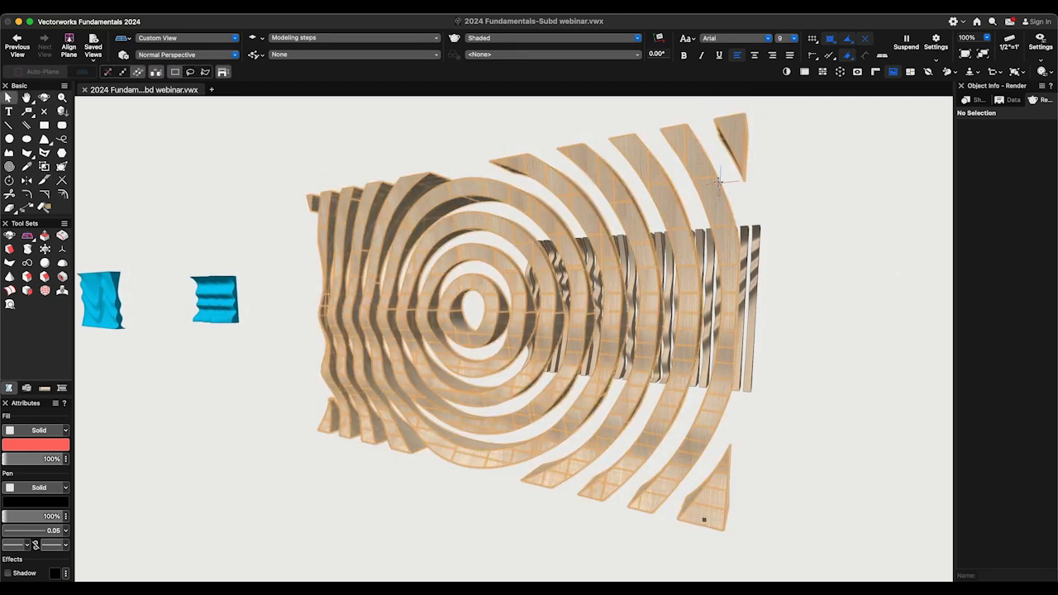
- Open the concentric ring panel's solid subtraction with Edit solid and examine the ring extrude against the rippled subdivision
double_click(718, 181)
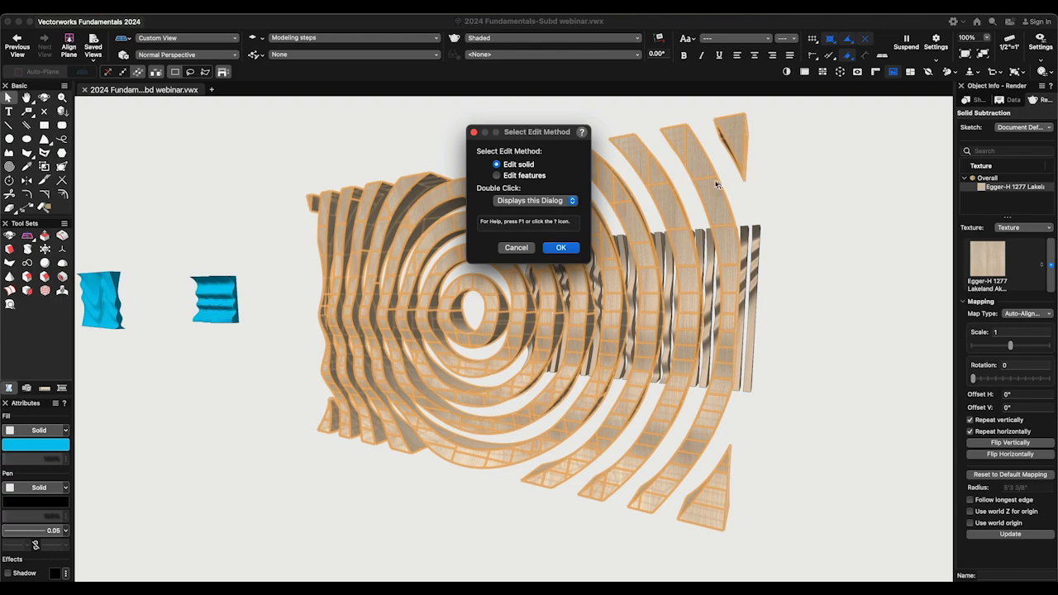
click(561, 248)
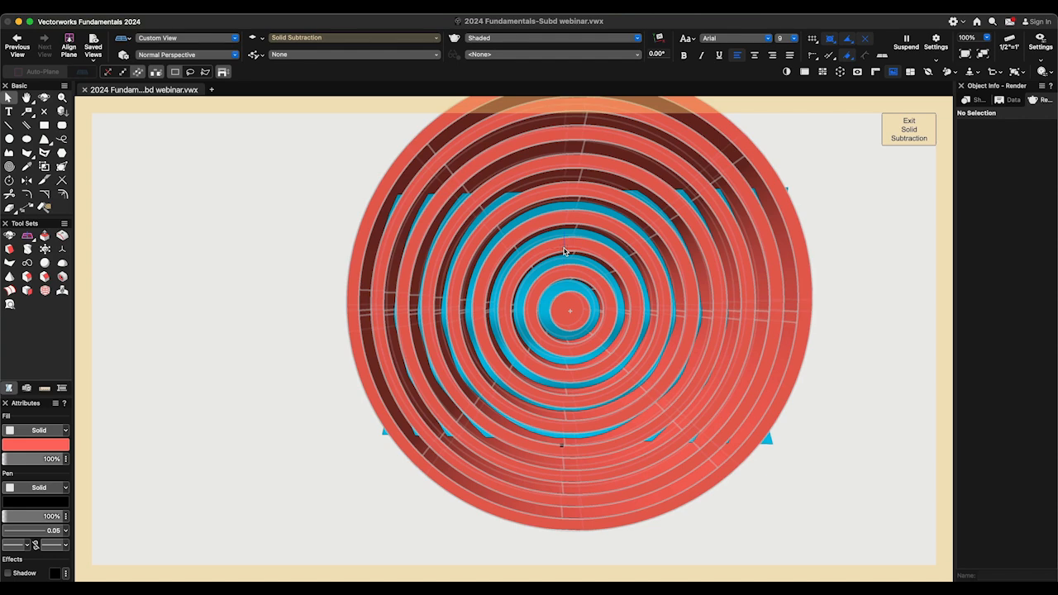
drag(562, 271, 512, 273)
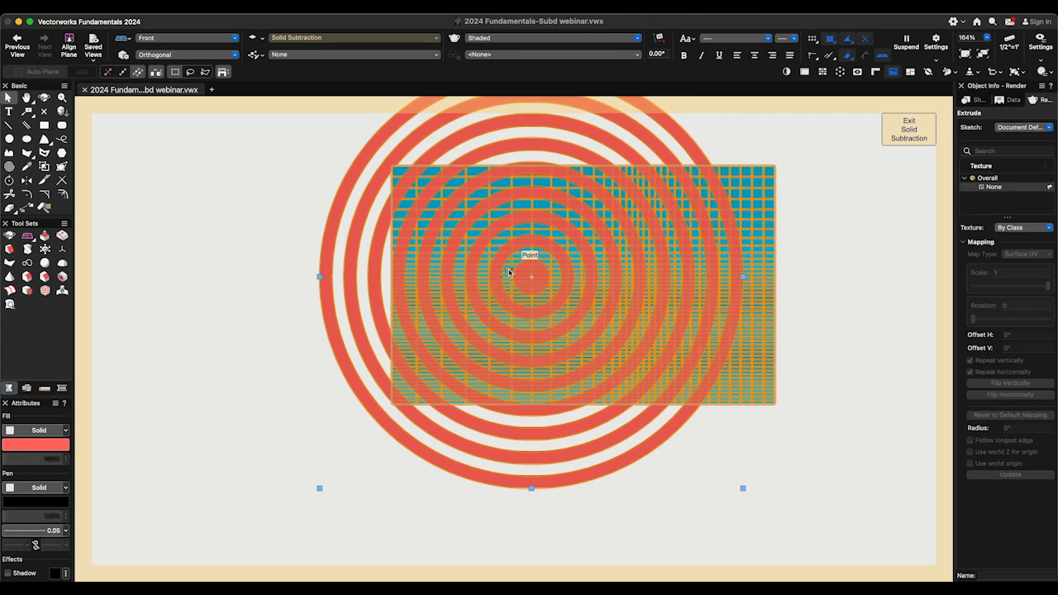
click(897, 140)
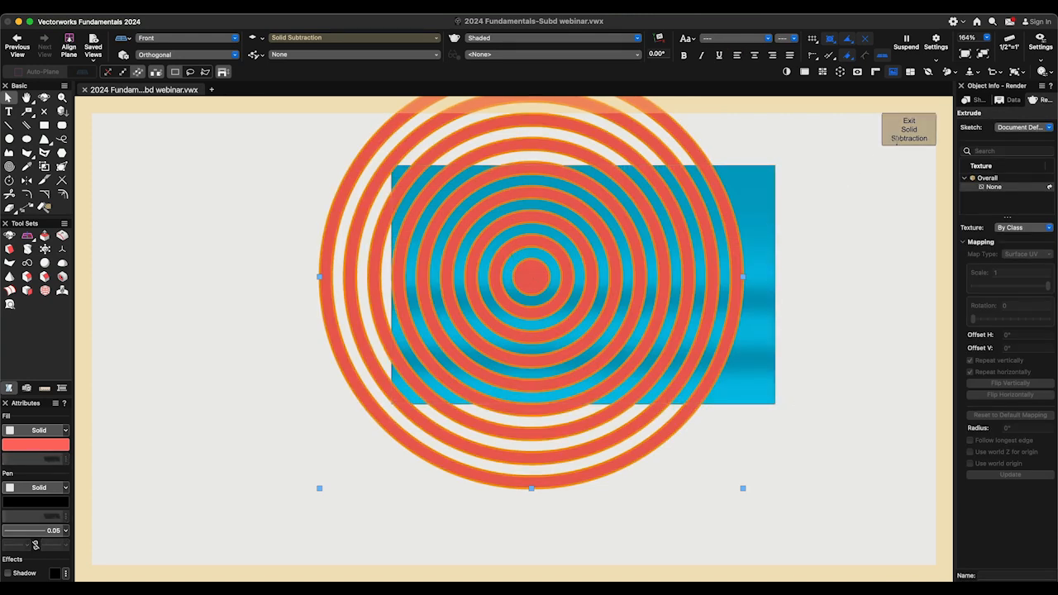
- Exit the ring panel's solid subtraction and examine the rendered slat and ring wall images on sheets Sht-5 and Sht-6
click(897, 145)
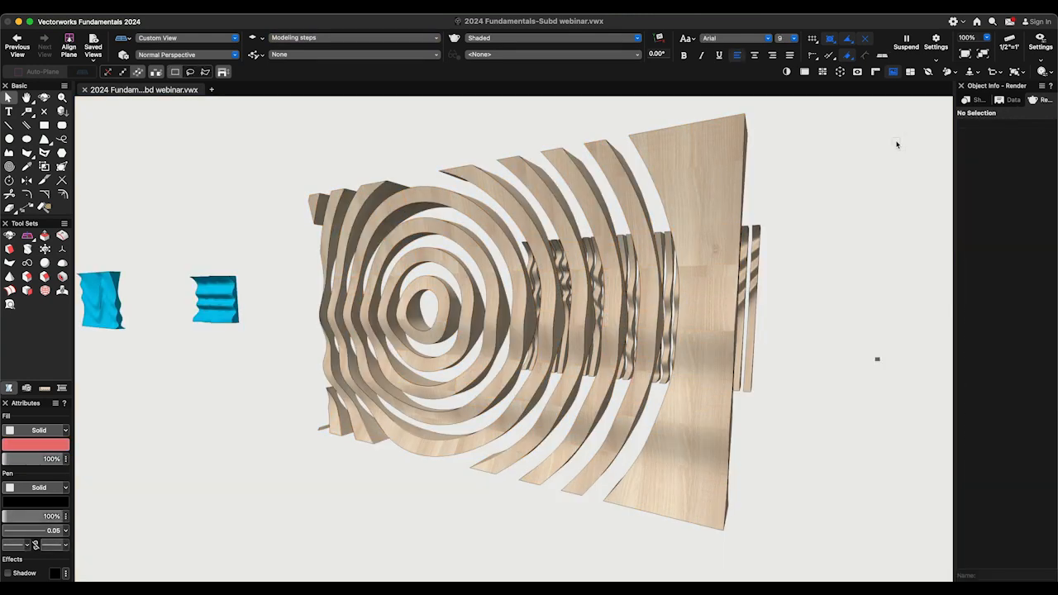
middle_drag(896, 145, 897, 144)
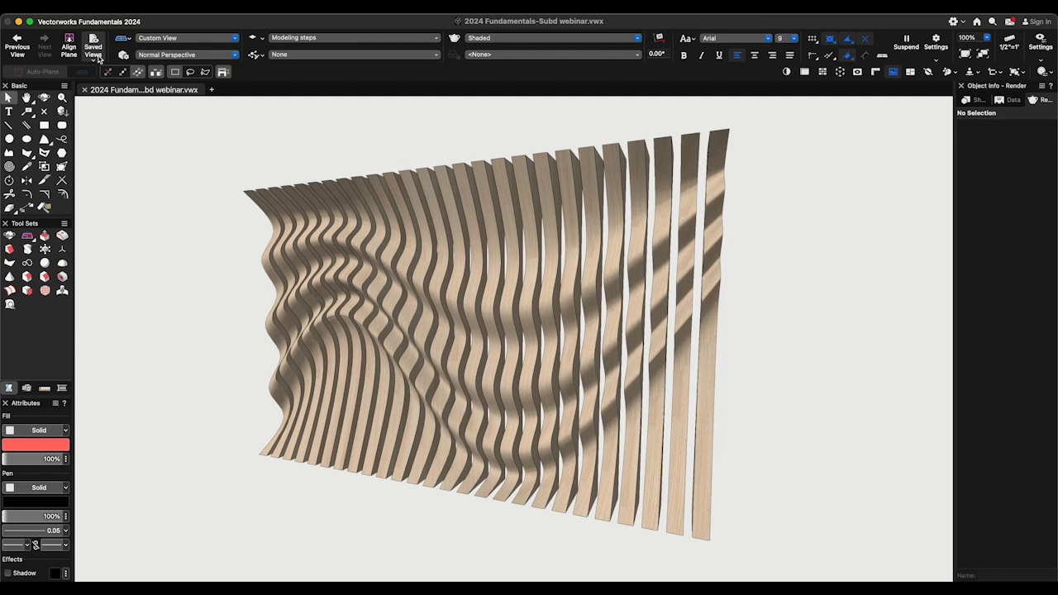
click(56, 331)
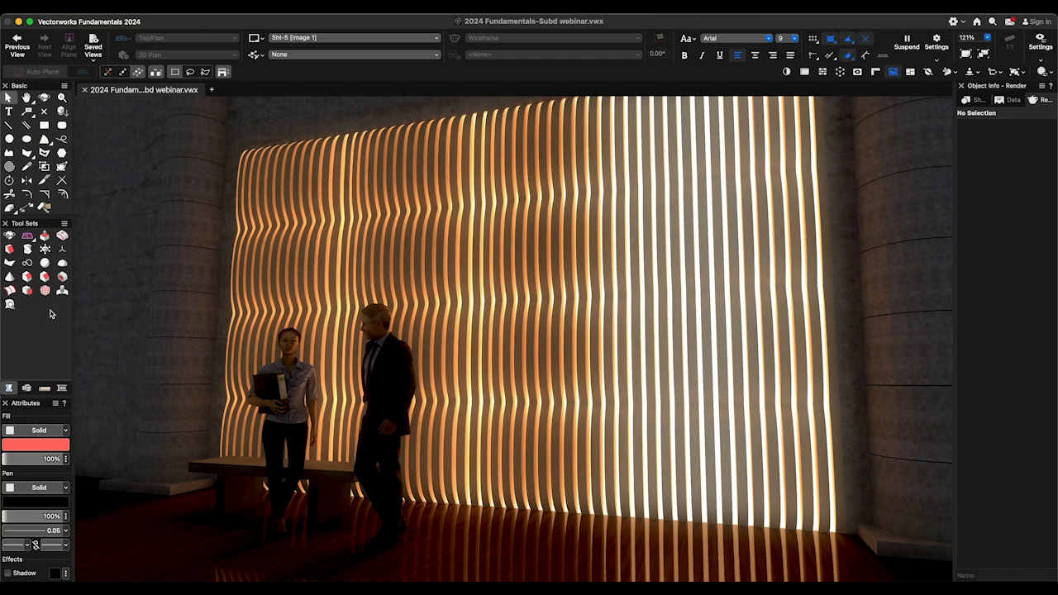
key(super+Down)
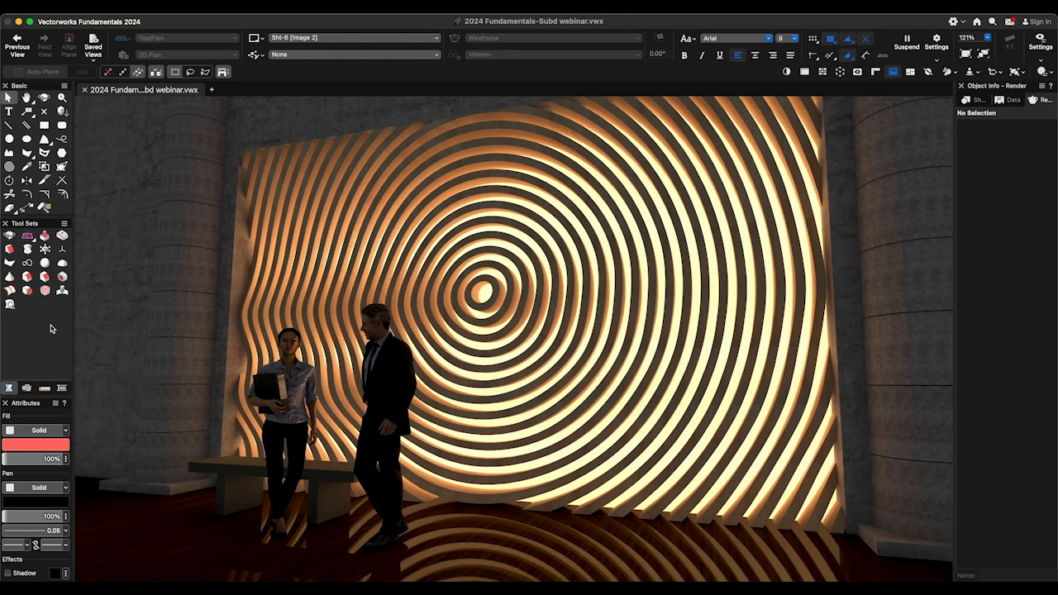
key(super+Down)
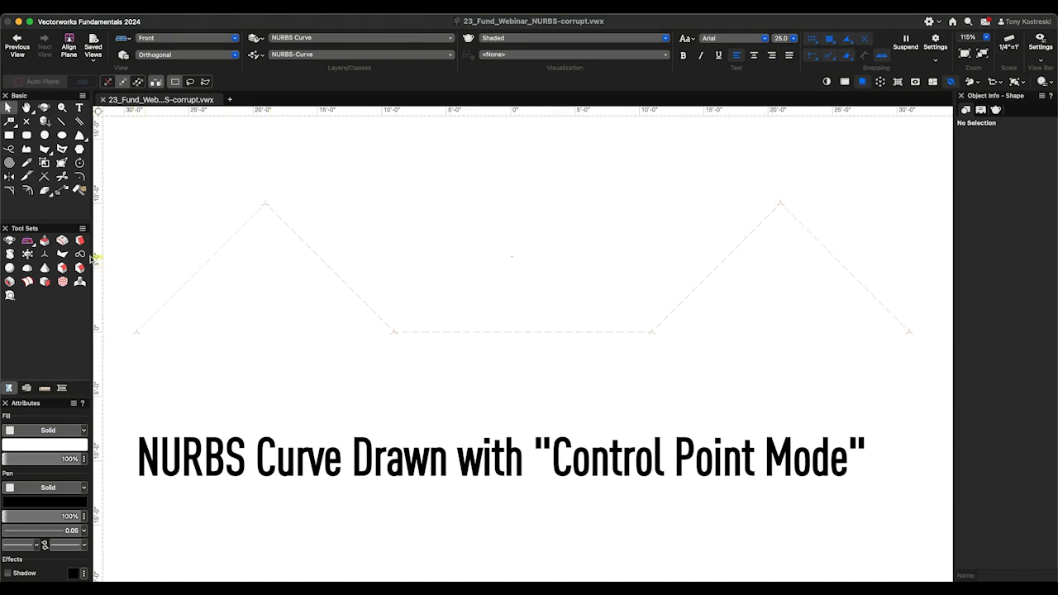
- Draw a NURBS curve in control point mode, placing its points on the six 3D loci of the dashed guide path
click(79, 253)
click(123, 82)
click(137, 332)
click(265, 203)
click(394, 331)
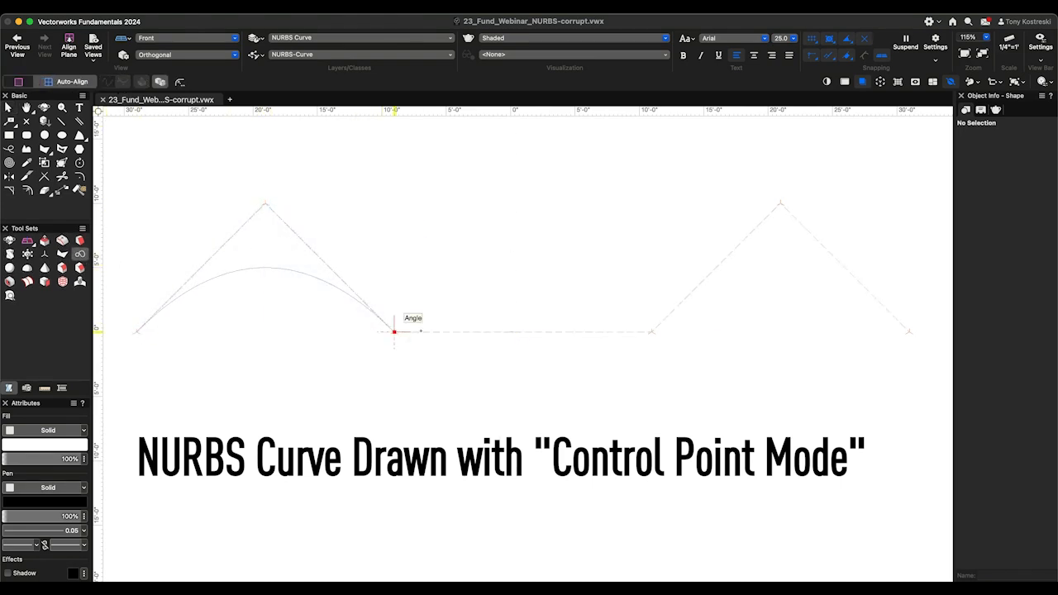
click(653, 333)
click(780, 202)
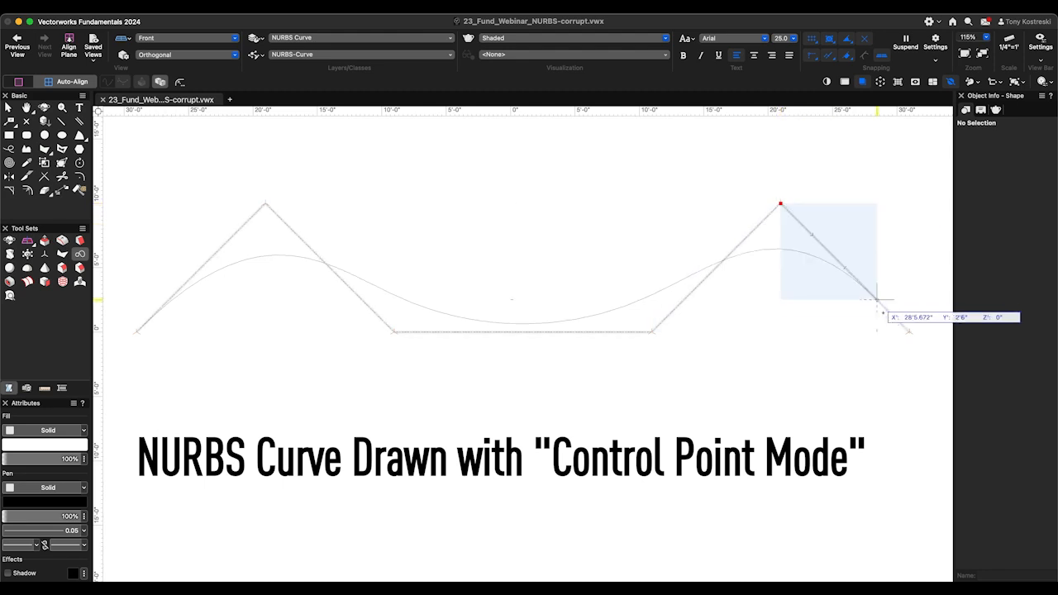
double_click(909, 333)
key(x)
key(x)
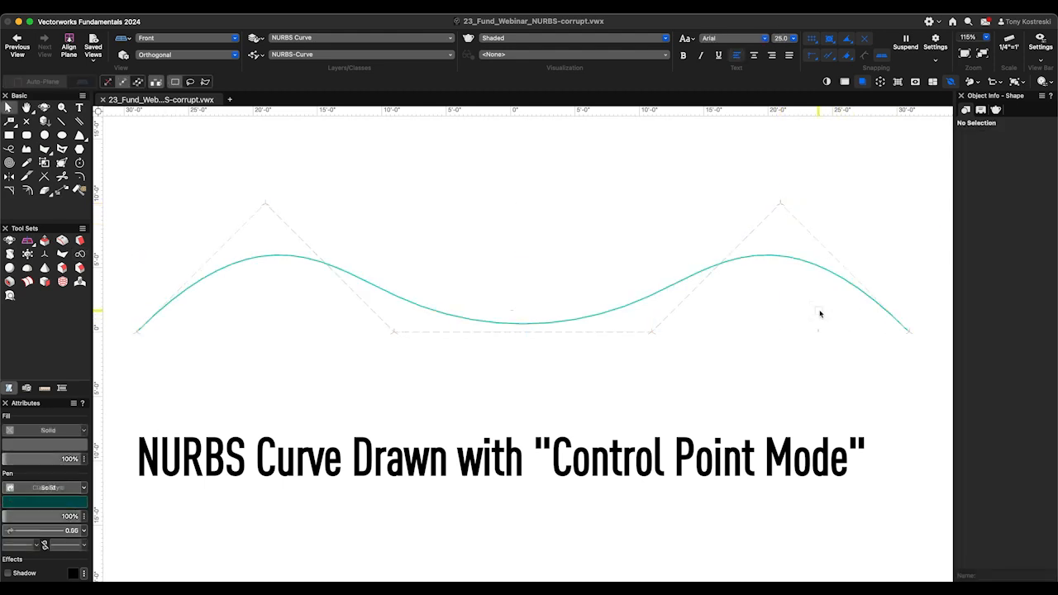
- Reshape the NURBS curve by raising its left peak control point and lowering the control point at the right end of the flat segment
click(450, 315)
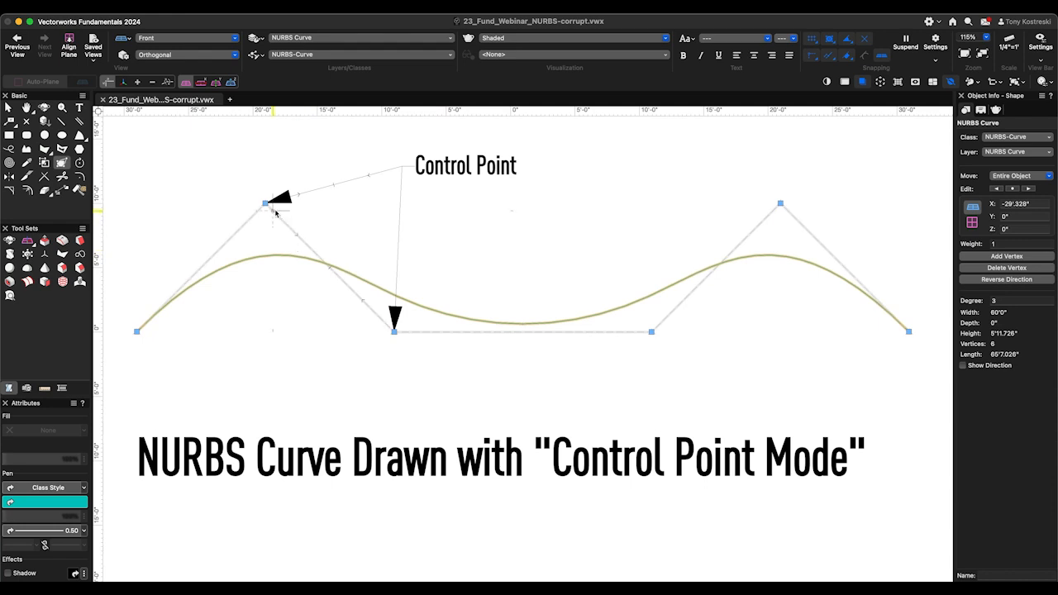
drag(264, 200, 264, 151)
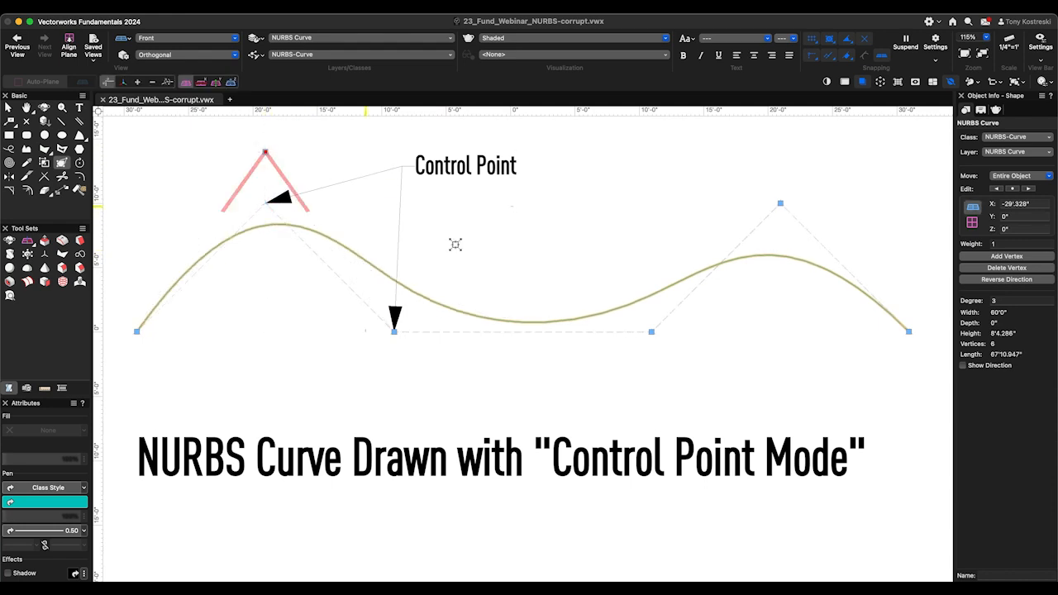
click(651, 331)
drag(649, 331, 656, 404)
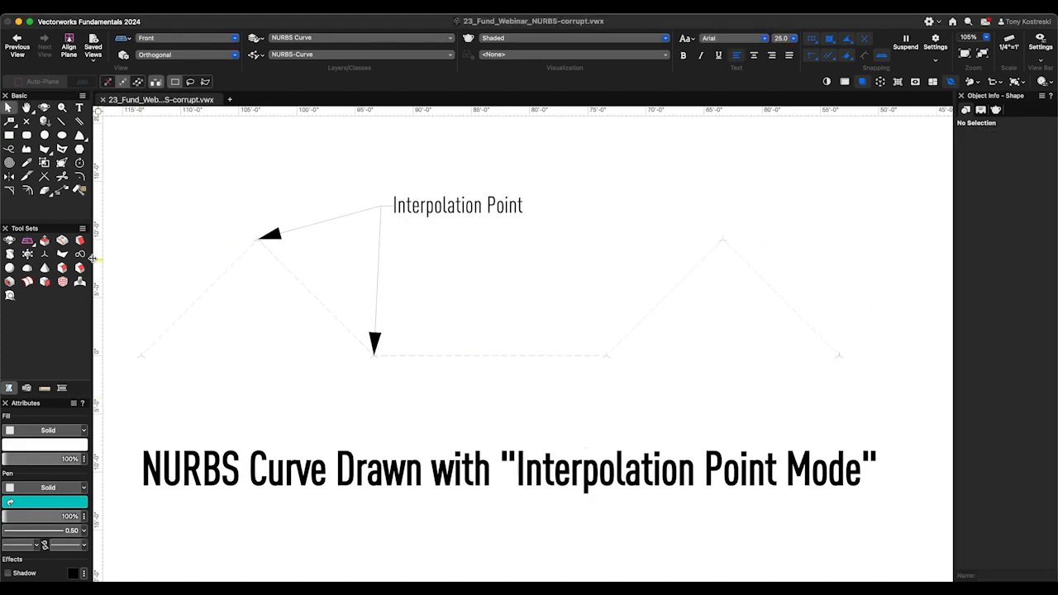
- Draw a NURBS curve in interpolation point mode through the six 3D loci of the second dashed guide path
click(79, 254)
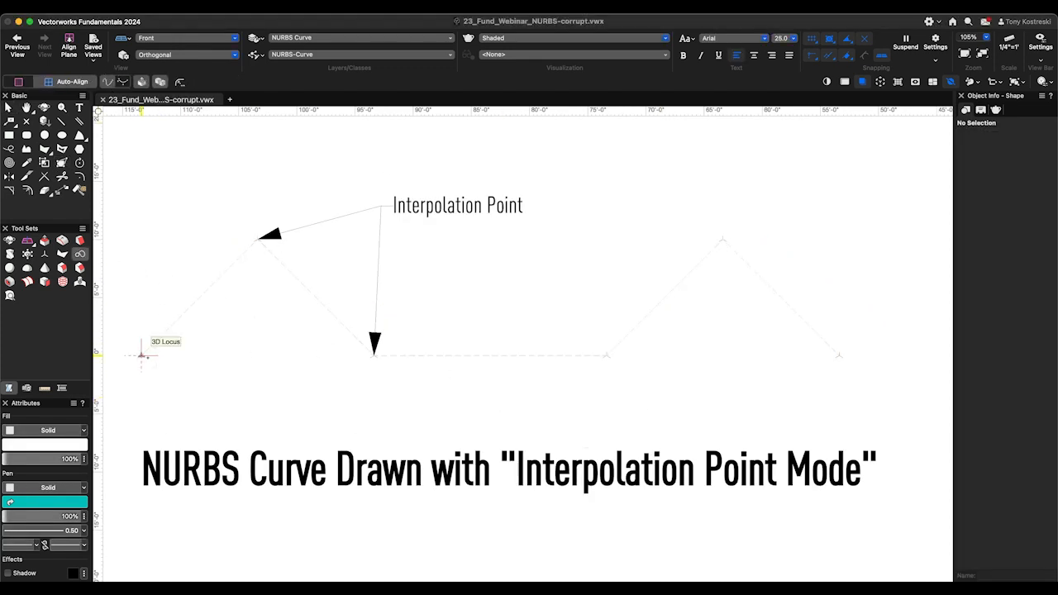
click(141, 355)
click(256, 238)
click(373, 356)
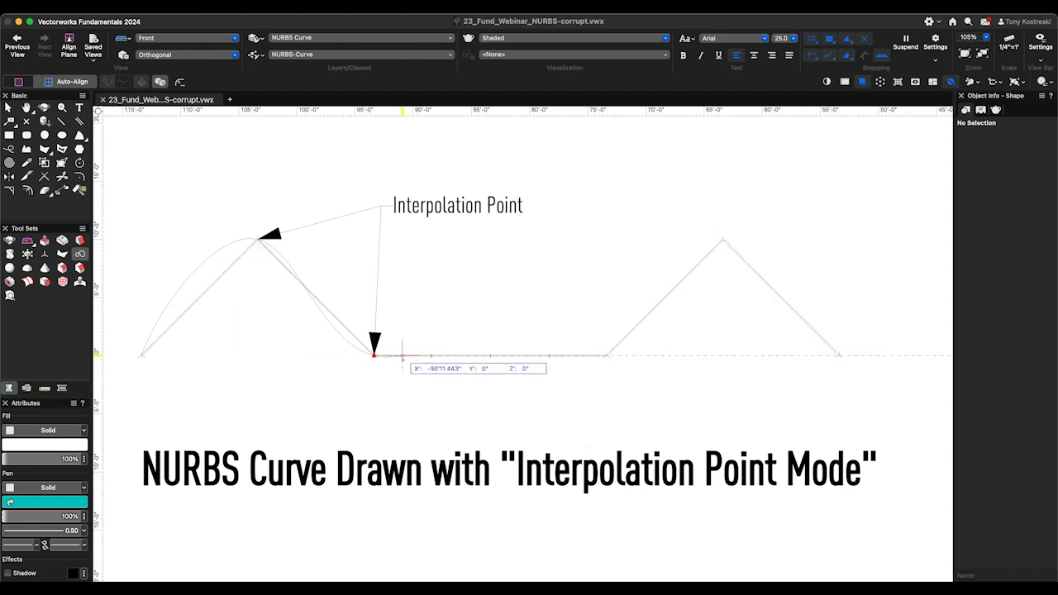
click(607, 355)
click(723, 240)
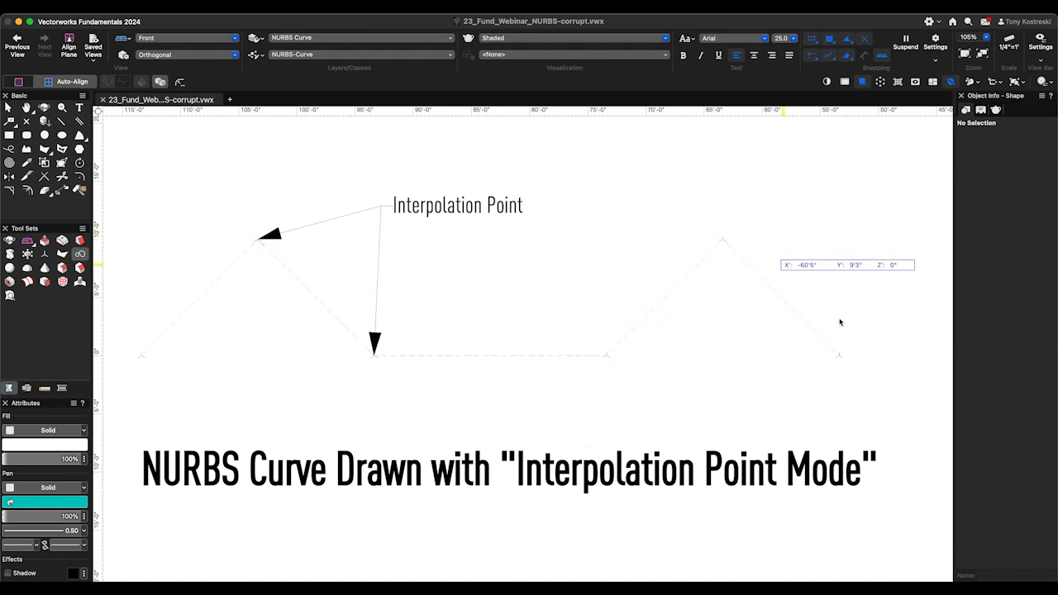
double_click(838, 356)
key(x)
click(865, 295)
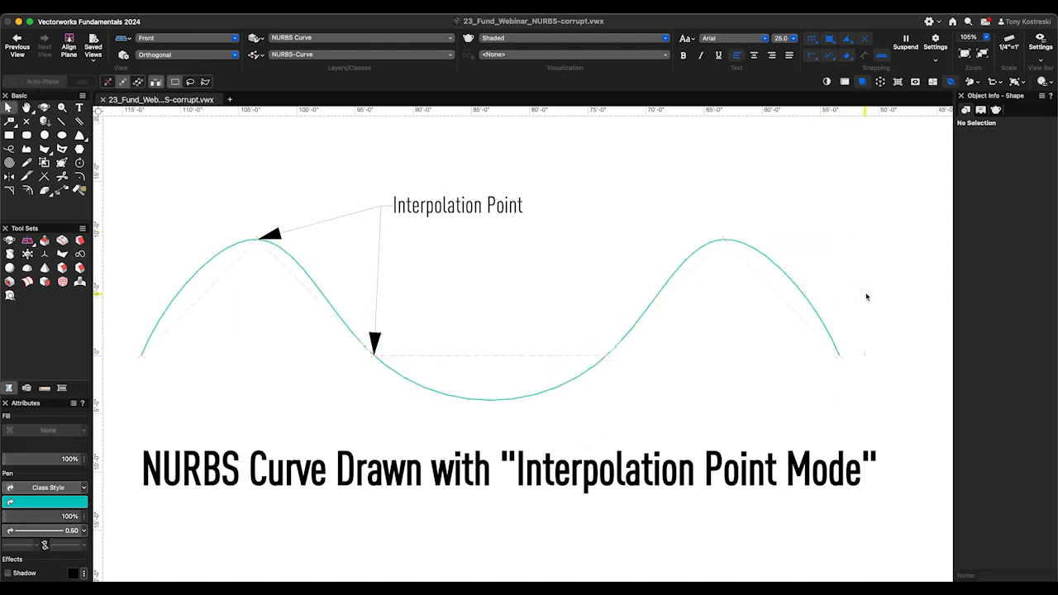
- Try raising the interpolation point at the curve's right peak, and undo the move
double_click(814, 277)
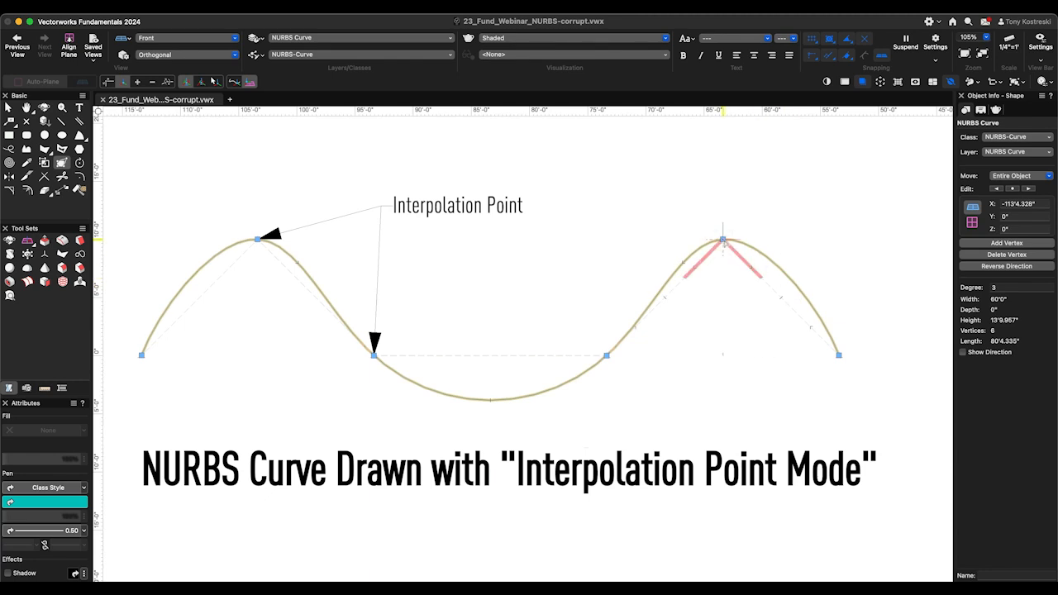
click(723, 239)
drag(723, 240, 723, 206)
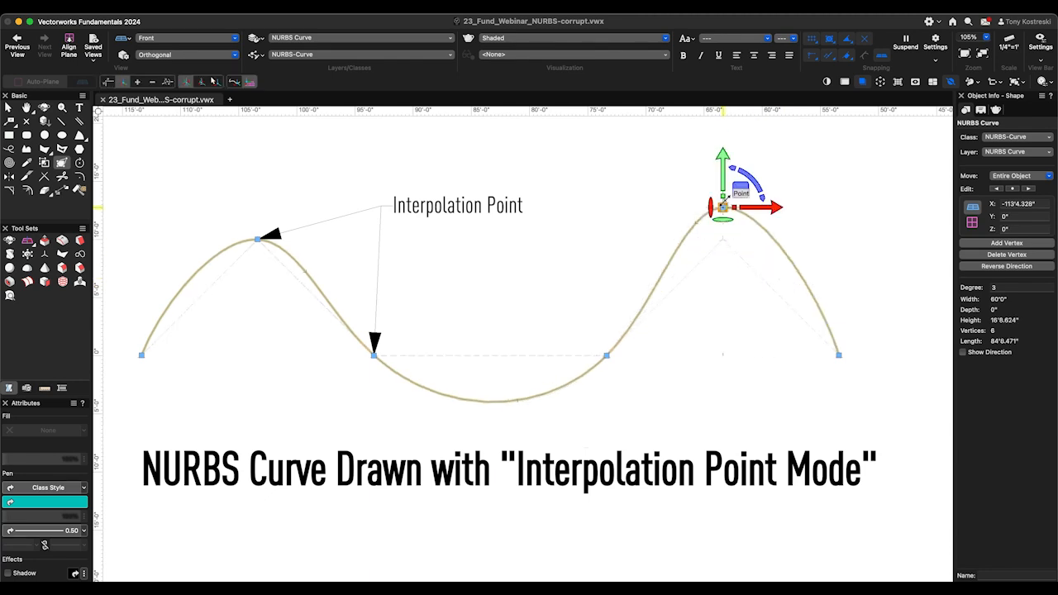
key(super+z)
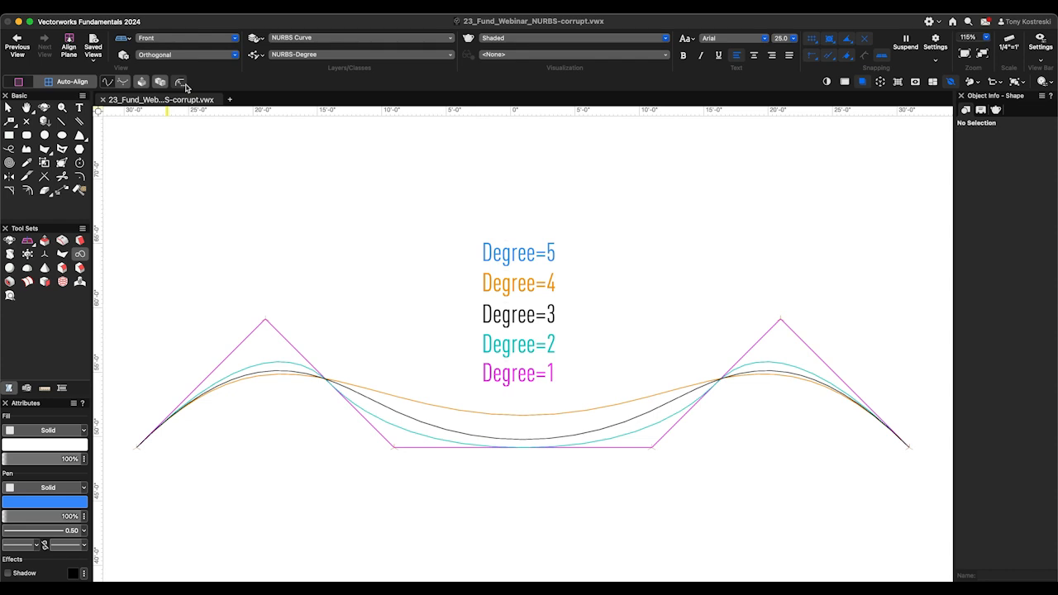
- Draw a control-point NURBS curve of degree 5 on the same six loci as the lower-degree curves
click(182, 82)
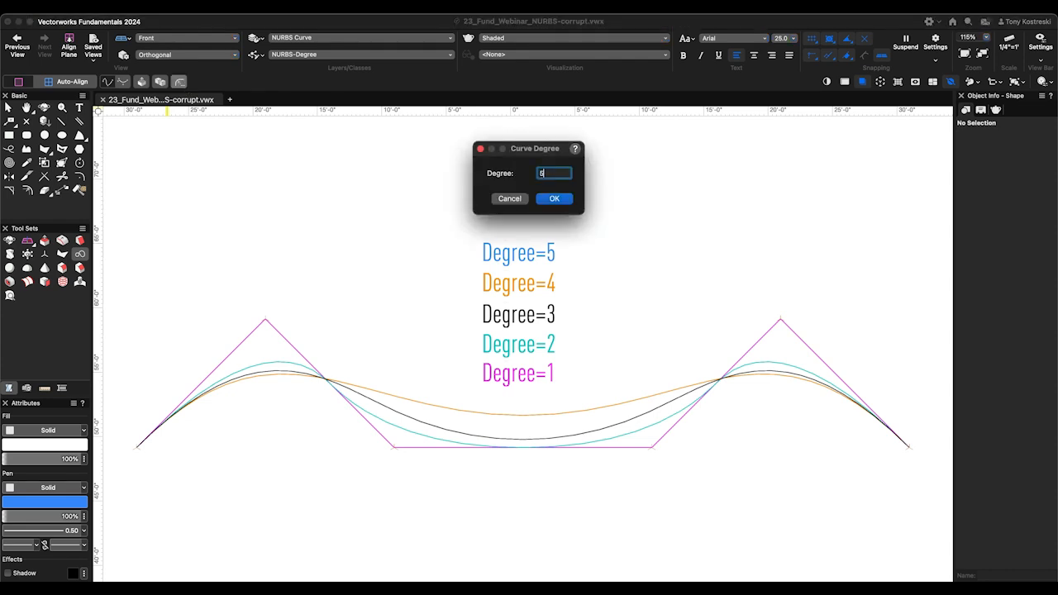
key(Return)
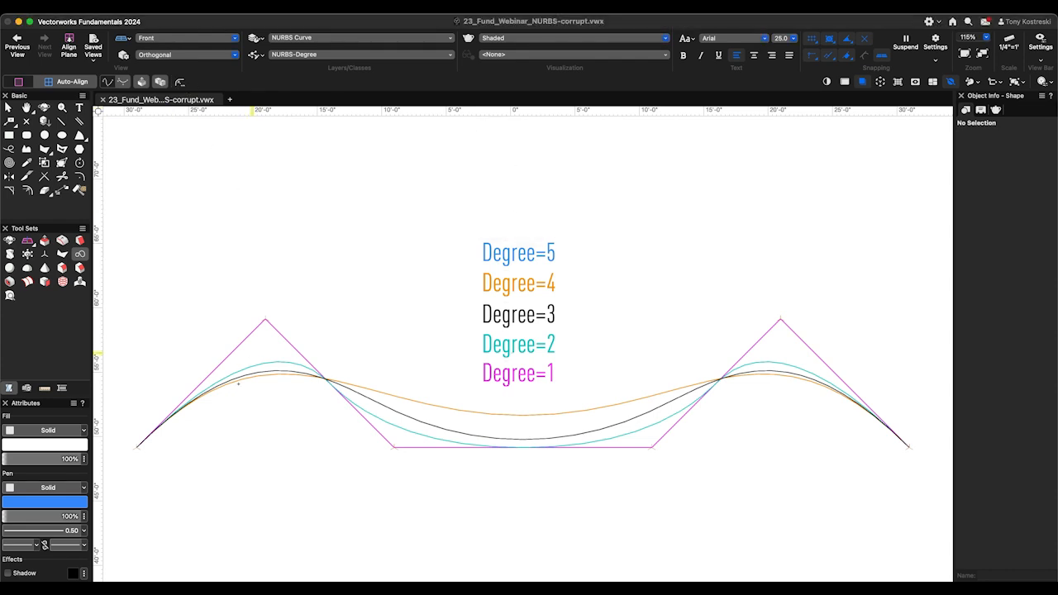
click(137, 446)
click(265, 319)
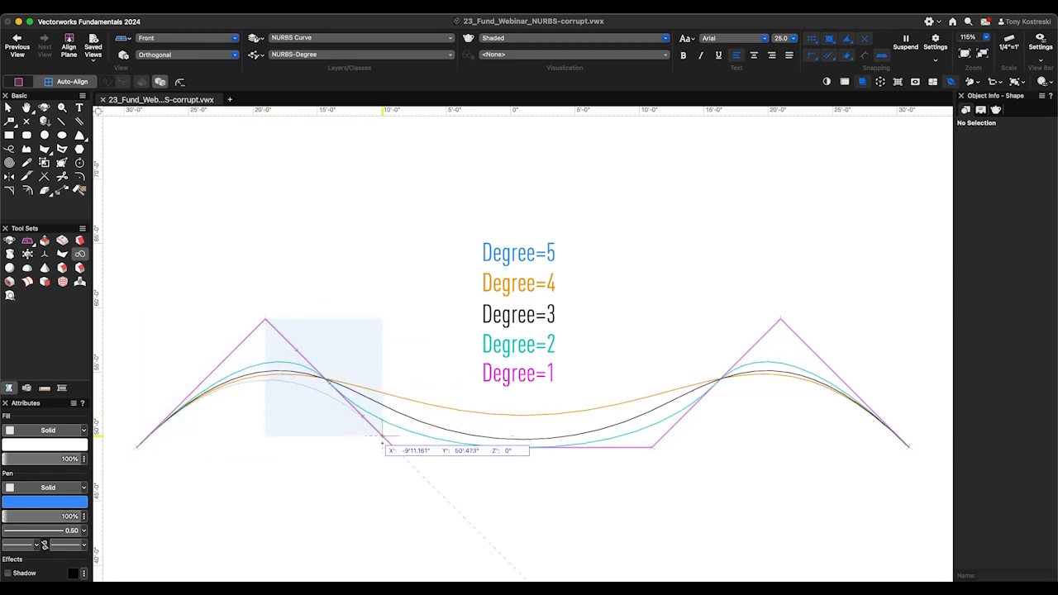
click(394, 447)
click(652, 447)
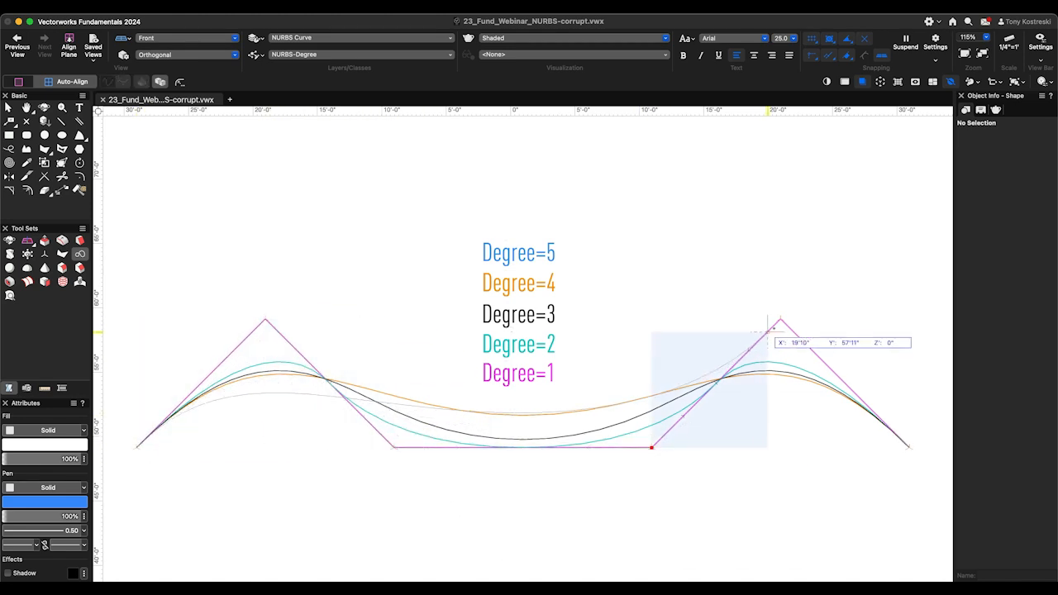
click(780, 319)
double_click(909, 447)
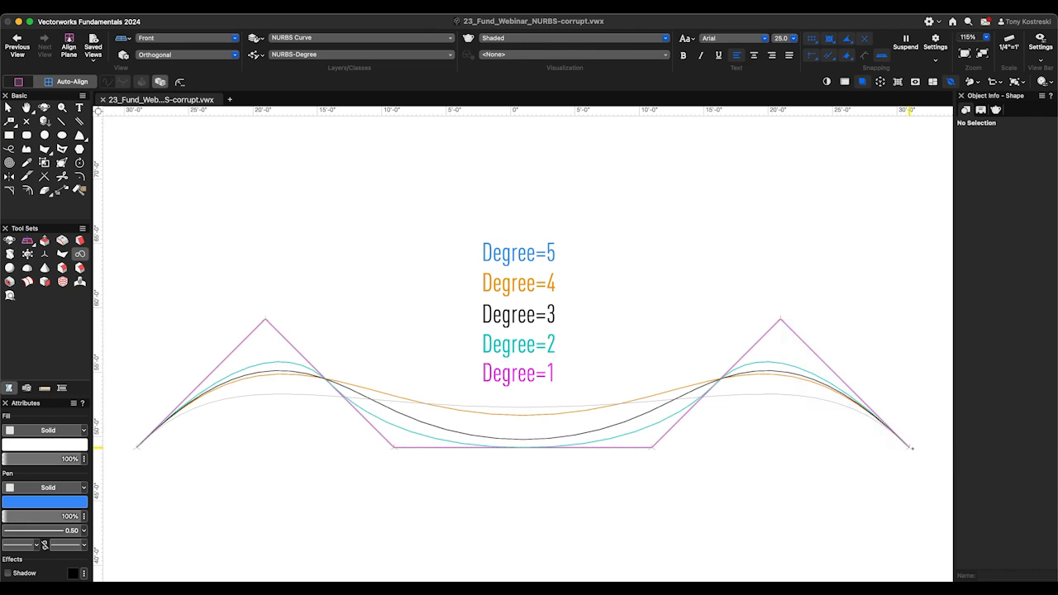
key(x)
click(806, 476)
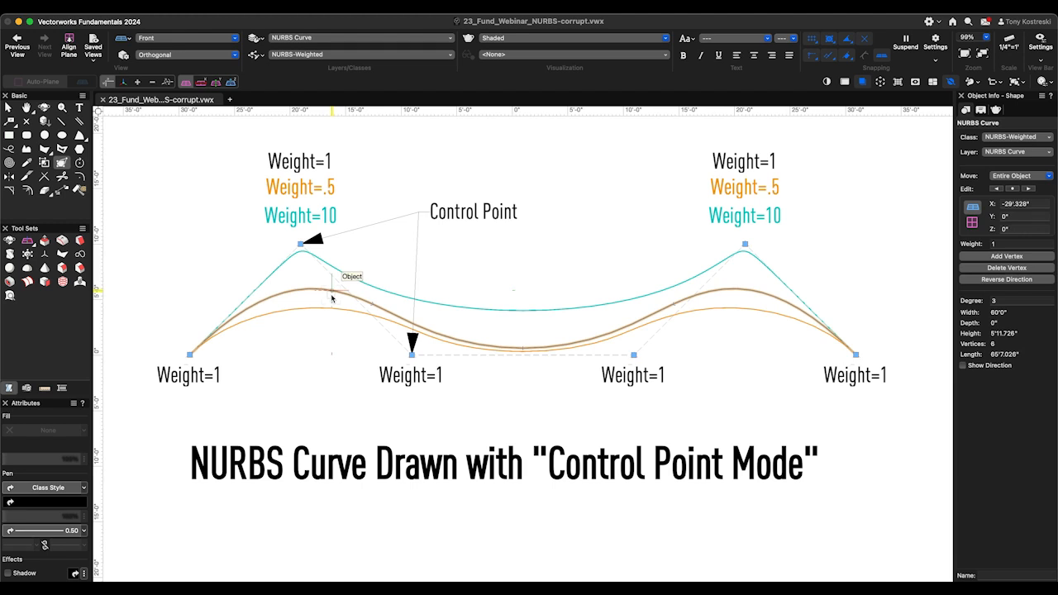
- Try weights of 0.5, 0.1 and 5 on the left peak control point of the black NURBS curve
right_click(302, 245)
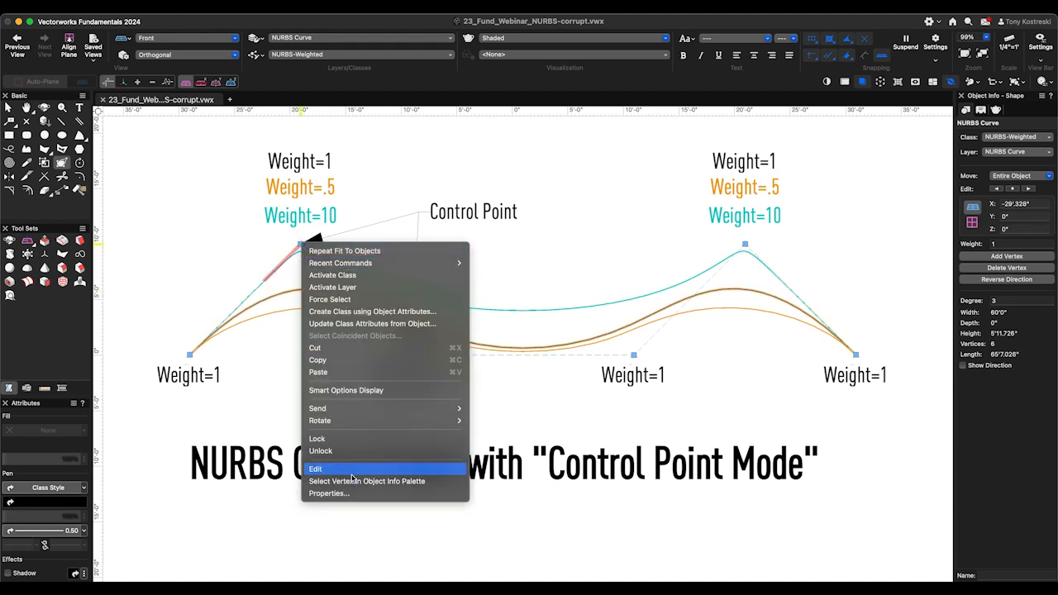
drag(1012, 245, 972, 245)
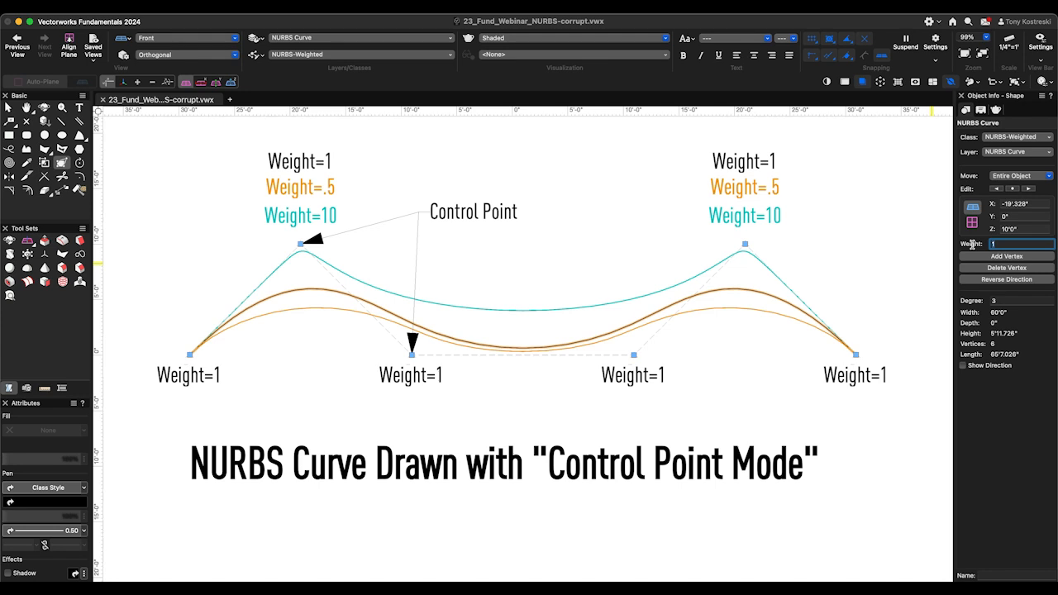
text(0.5)
key(Return)
drag(1024, 241, 970, 241)
text(0.1)
key(Return)
text(5)
key(Return)
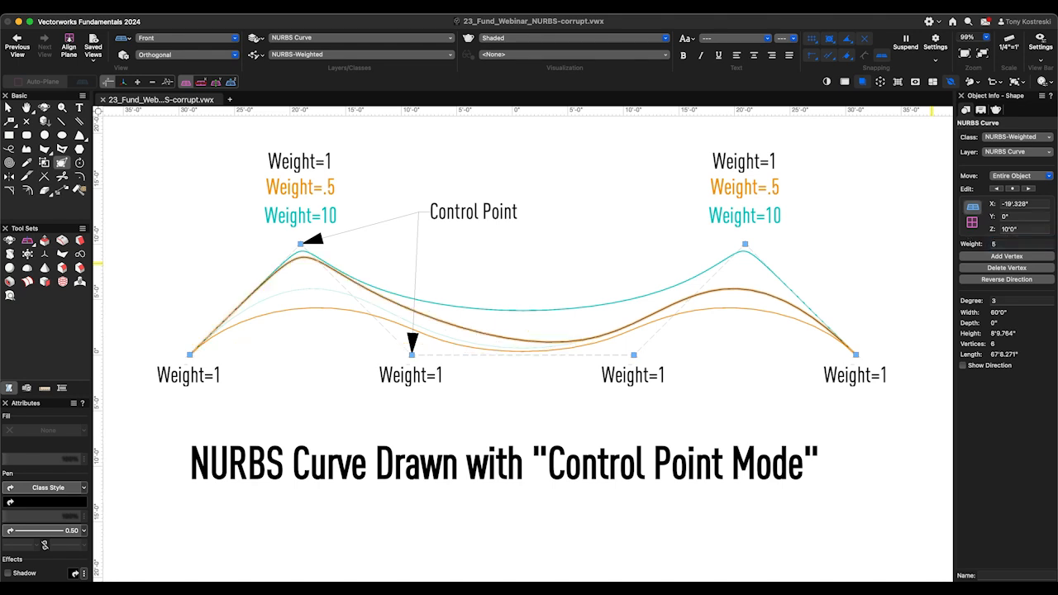
- Set the left peak control point's weight to 2 and return it to 1
drag(1025, 241, 967, 244)
text(2)
key(Return)
text(1)
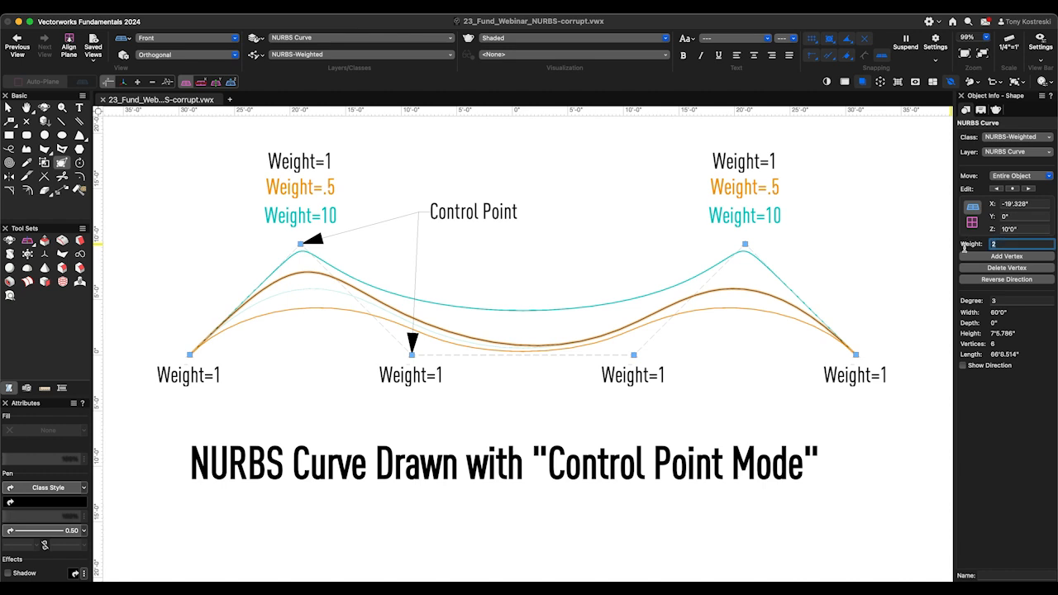
key(Return)
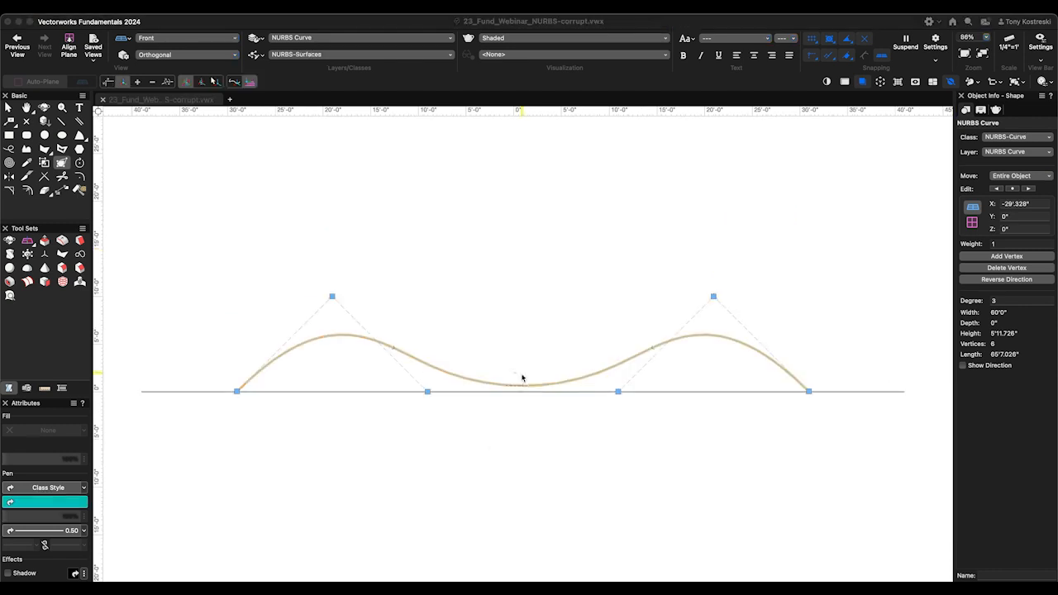
- Bend the NURBS curve out of its plane by moving the left trough, right peak and right end control points, working in Left Isometric view
key(1)
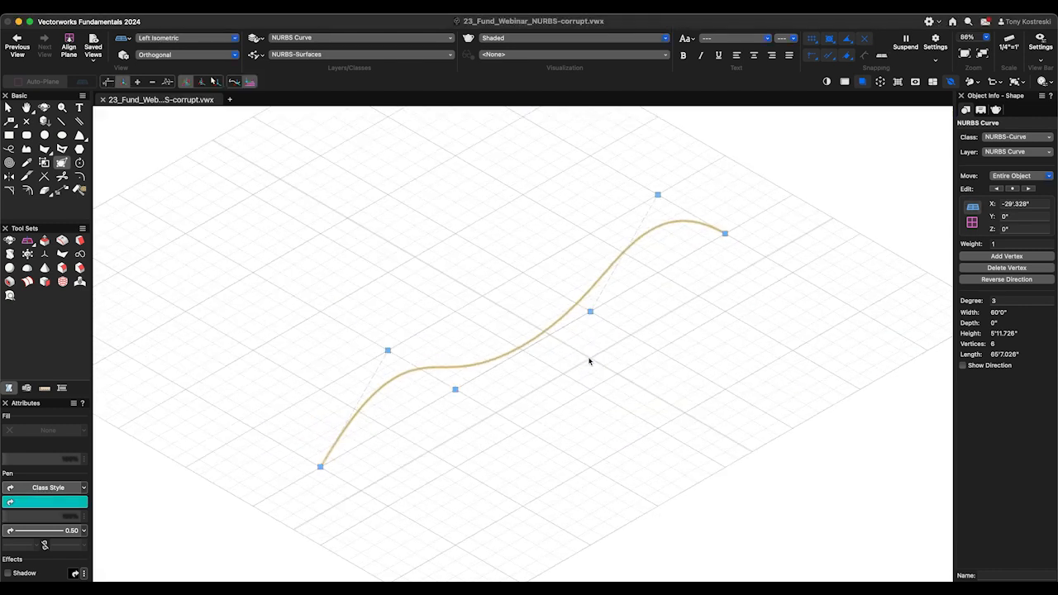
click(456, 389)
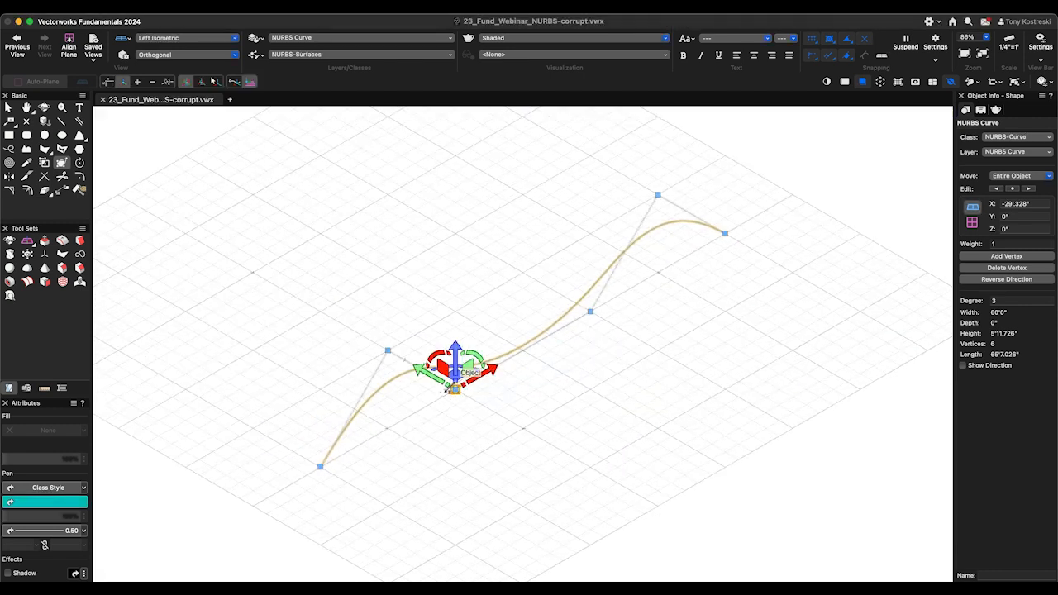
drag(455, 389, 495, 413)
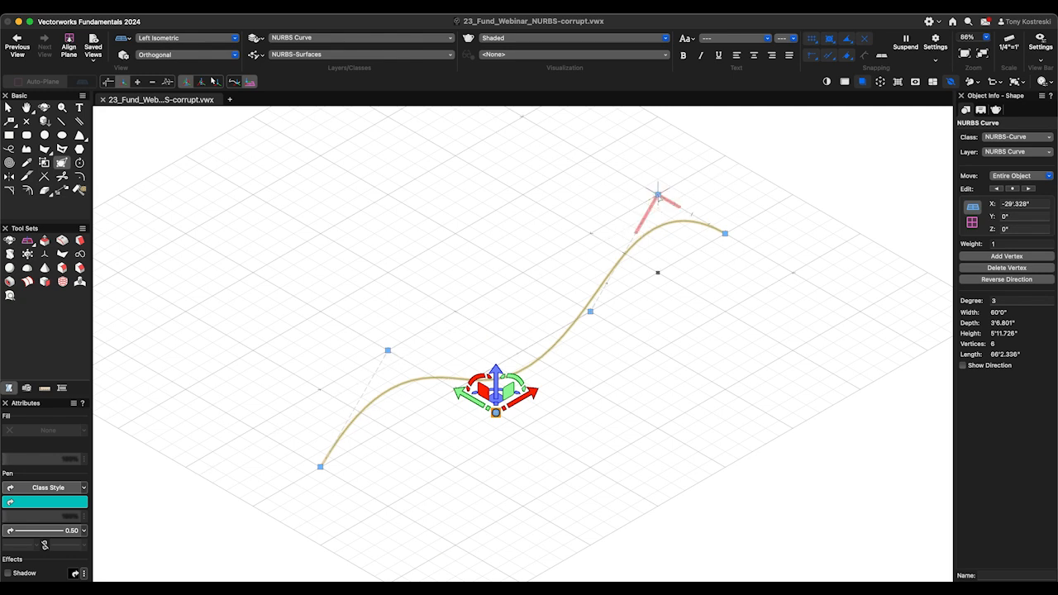
click(657, 195)
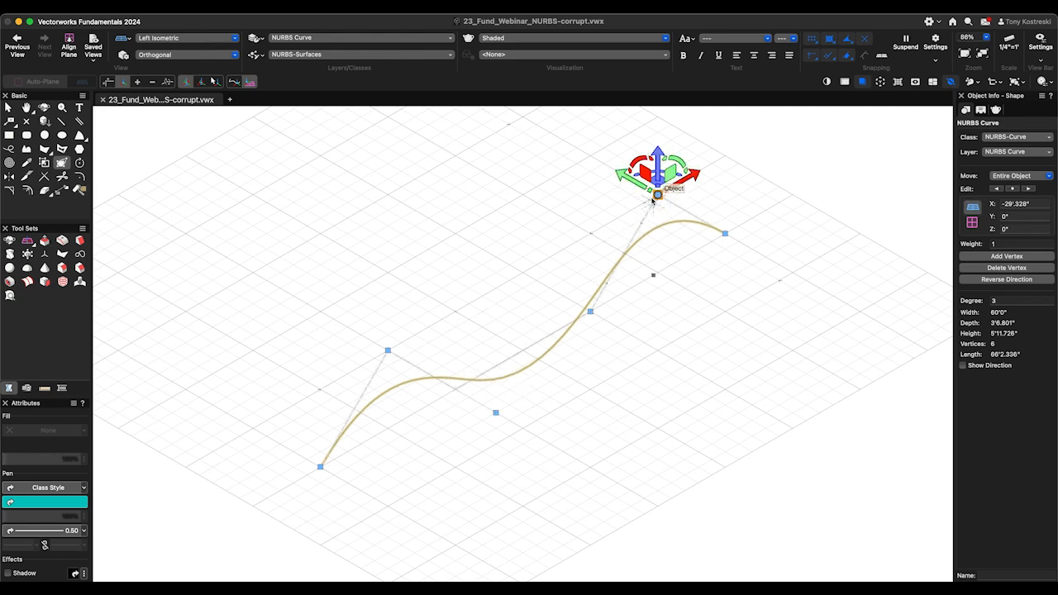
click(725, 233)
drag(717, 228, 762, 266)
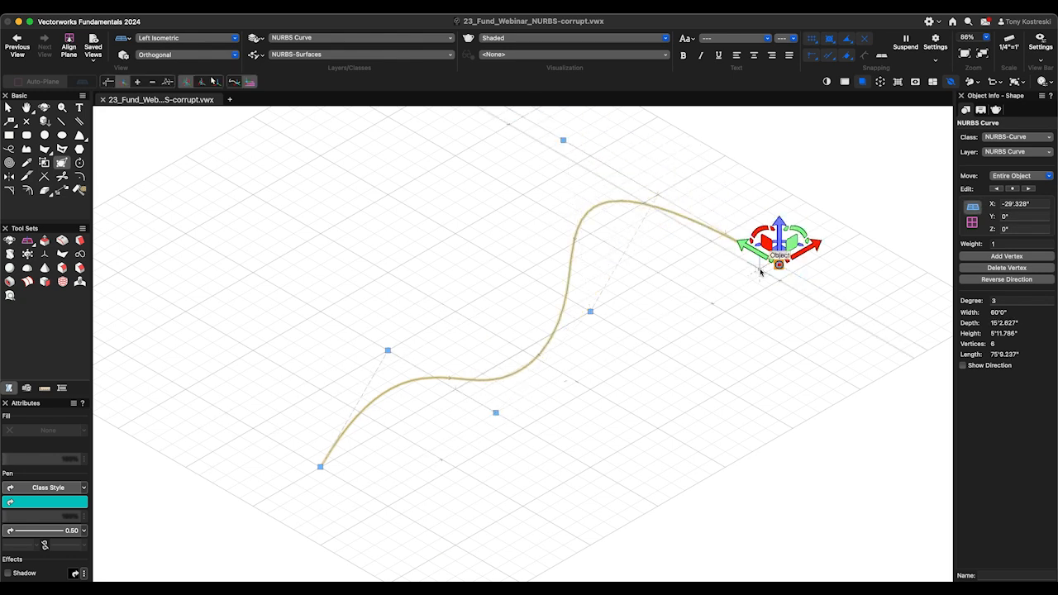
key(2)
key(4)
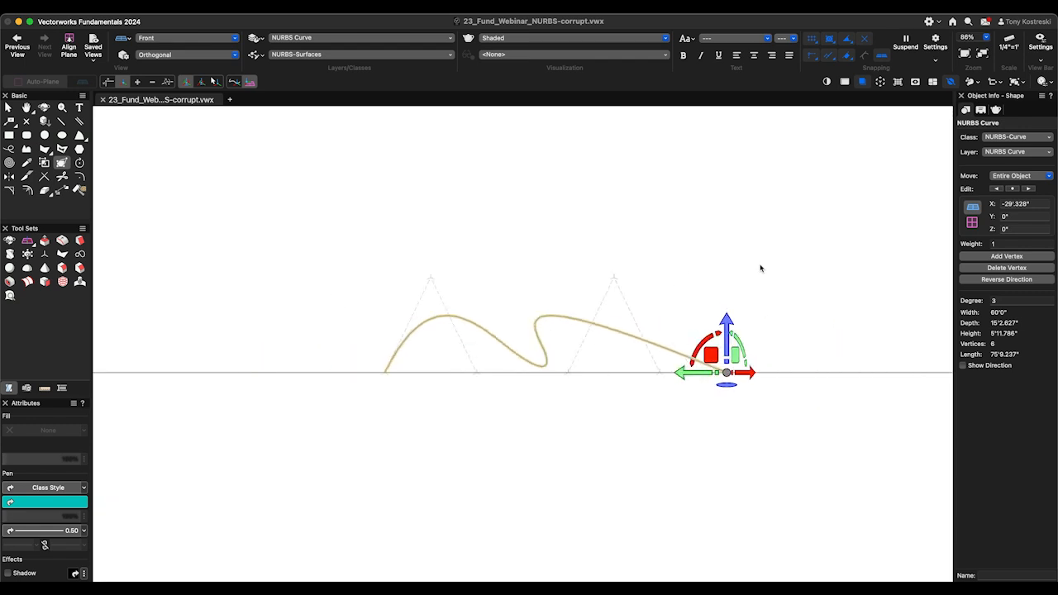
- Examine the bent NURBS curve from the rear isometric, side and Left Isometric views
key(7)
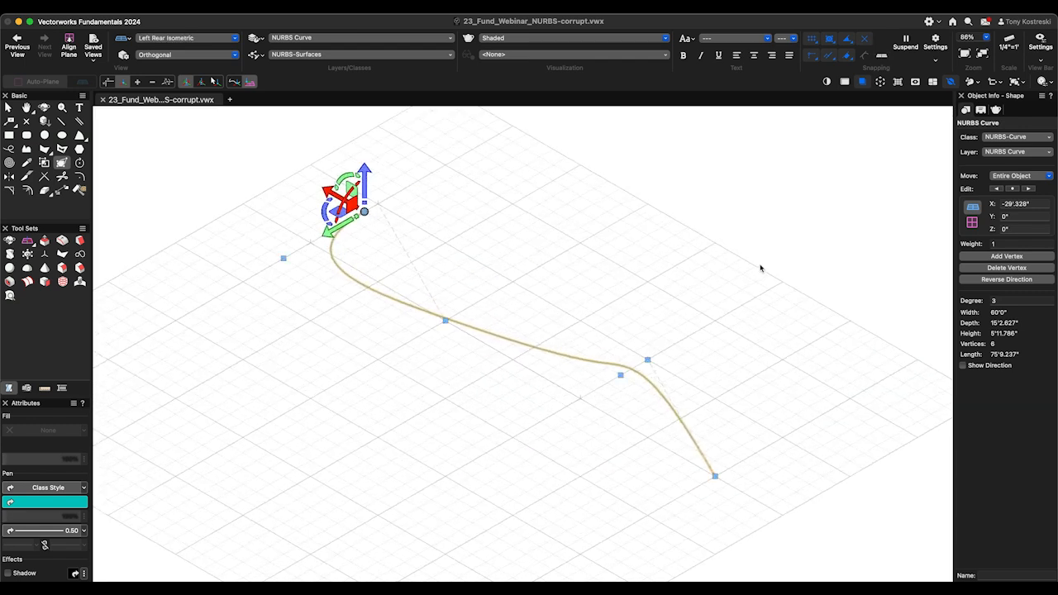
key(8)
key(9)
key(6)
key(1)
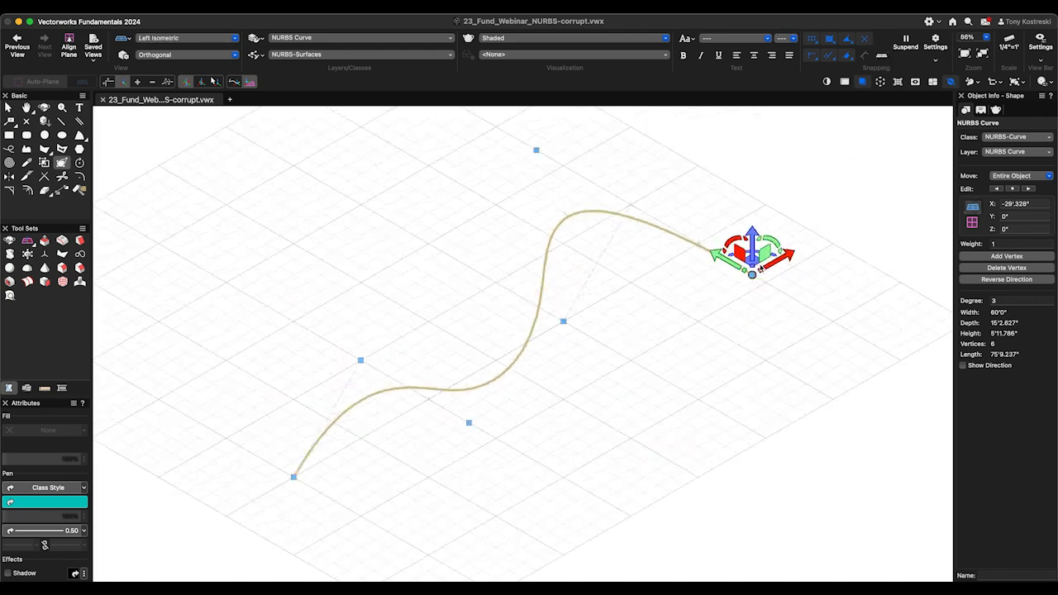
- Undo the three control point moves and duplicate the flat NURBS curve 10' along the Y axis
key(super+z)
key(super+z)
key(super+z)
key(x)
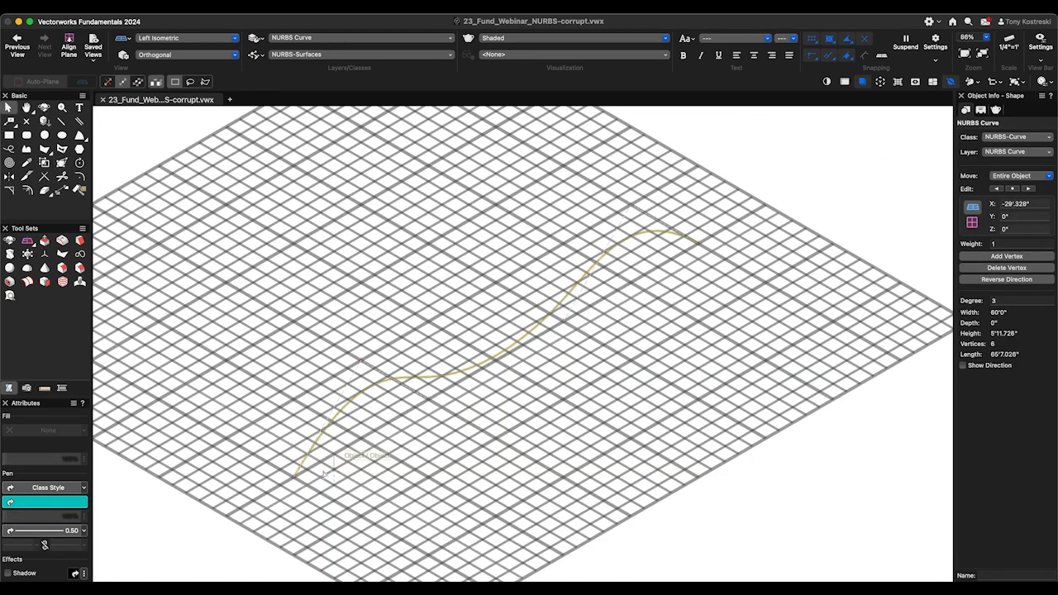
alt+drag(294, 473, 222, 426)
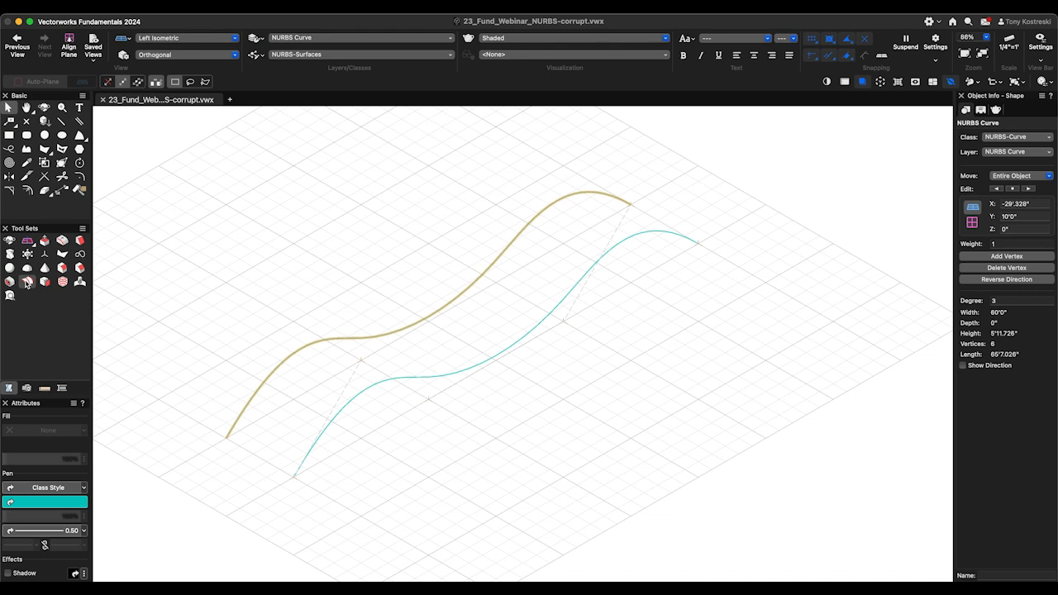
- Loft a NURBS surface between the two parallel curves, previewing it with the Ruled, Closed, Create Solid and Keep Curves options off
click(27, 282)
click(296, 472)
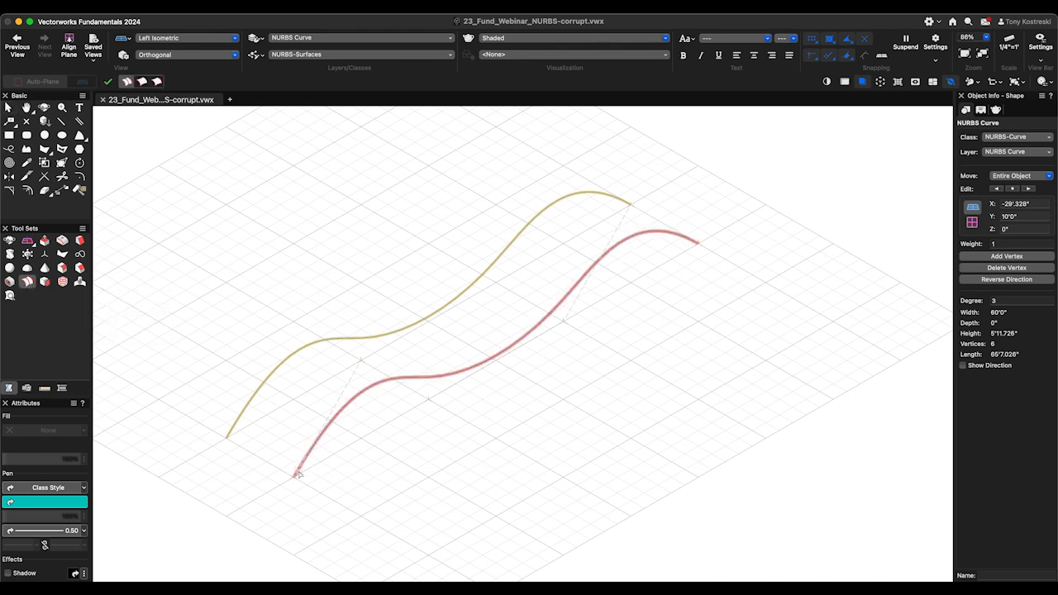
click(108, 82)
click(570, 295)
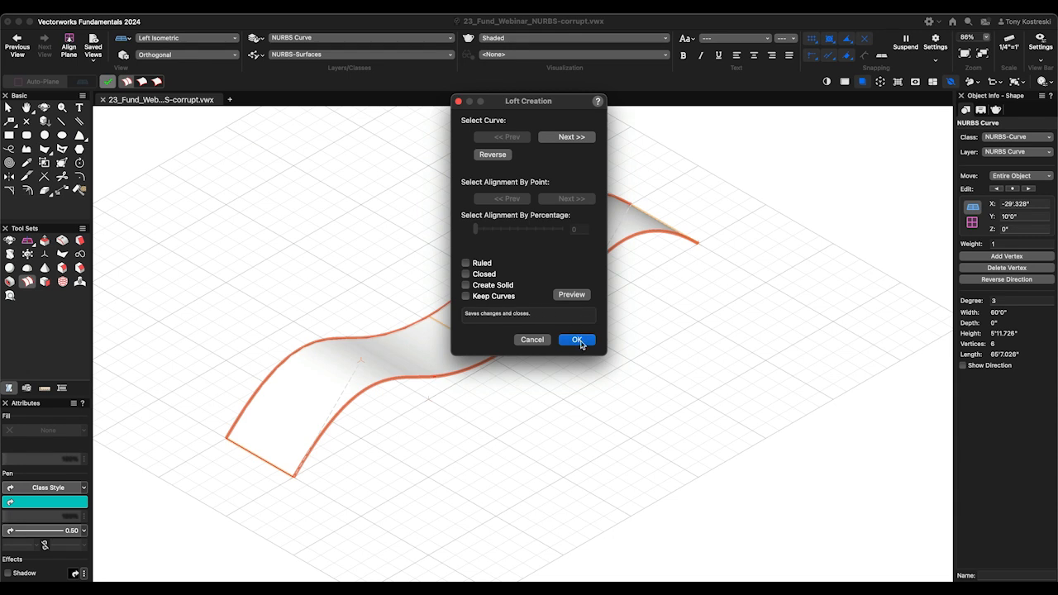
click(577, 340)
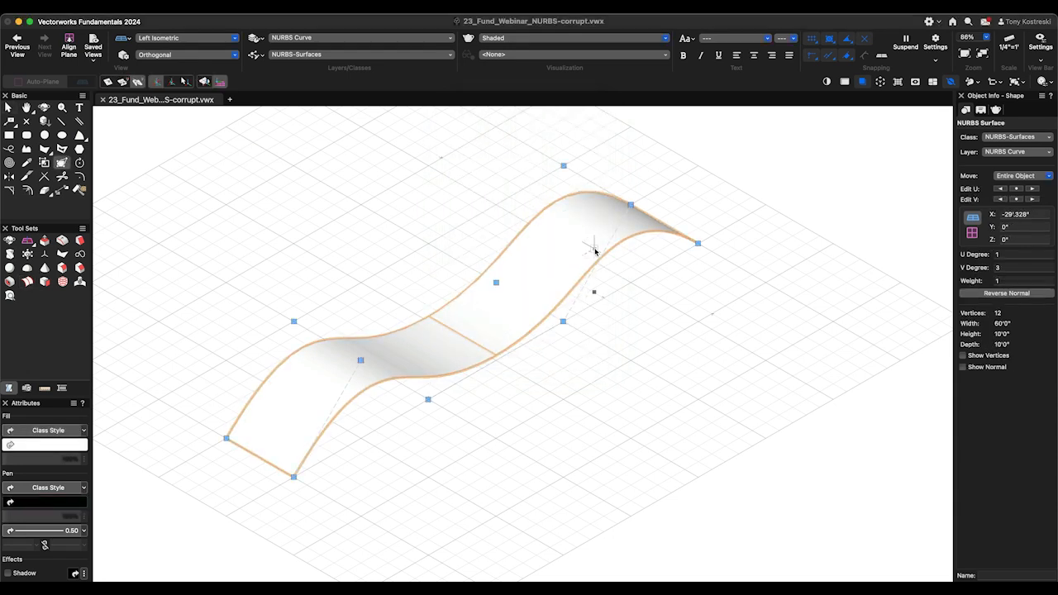
- Go to the saved view 1.1-NURBS Surface, select its NURBS surface for reshaping, and look at it from the Top view
click(92, 48)
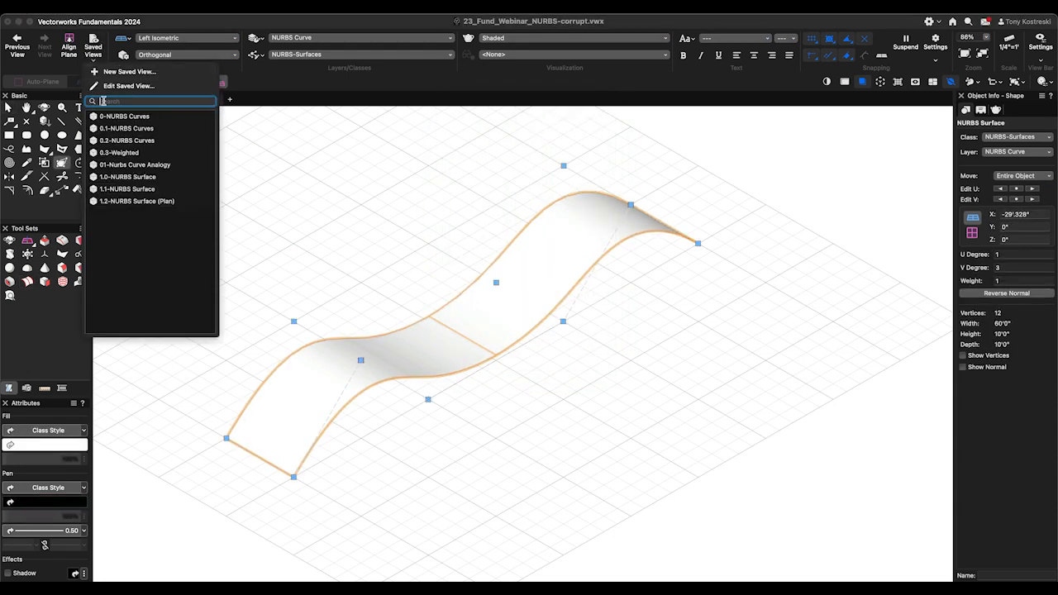
click(124, 189)
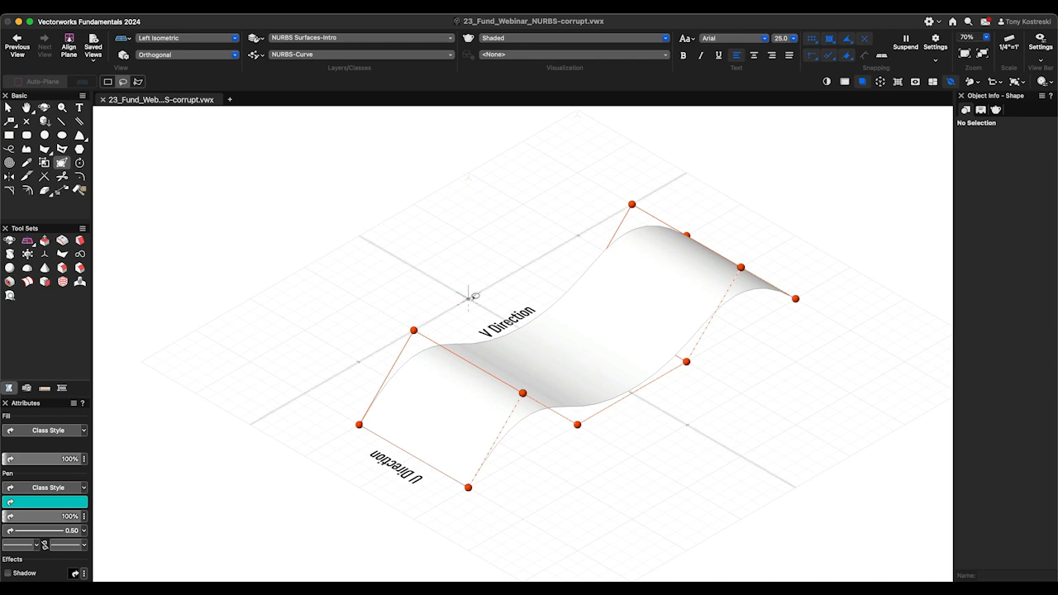
click(657, 362)
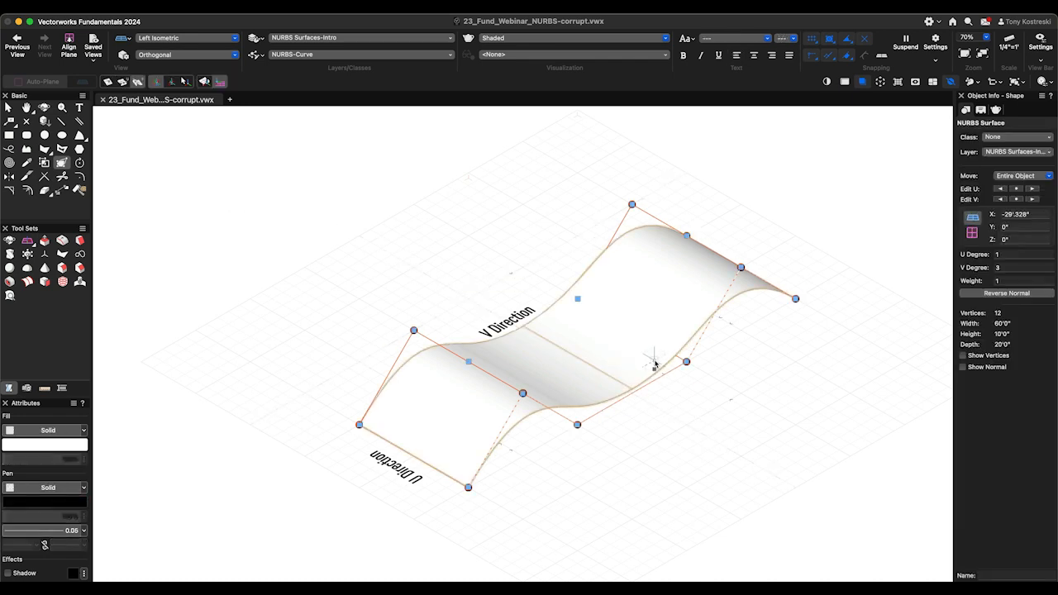
key(shift+c)
mouse_move(619, 421)
mouse_down()
mouse_move(713, 400)
mouse_move(614, 408)
mouse_up()
key(x)
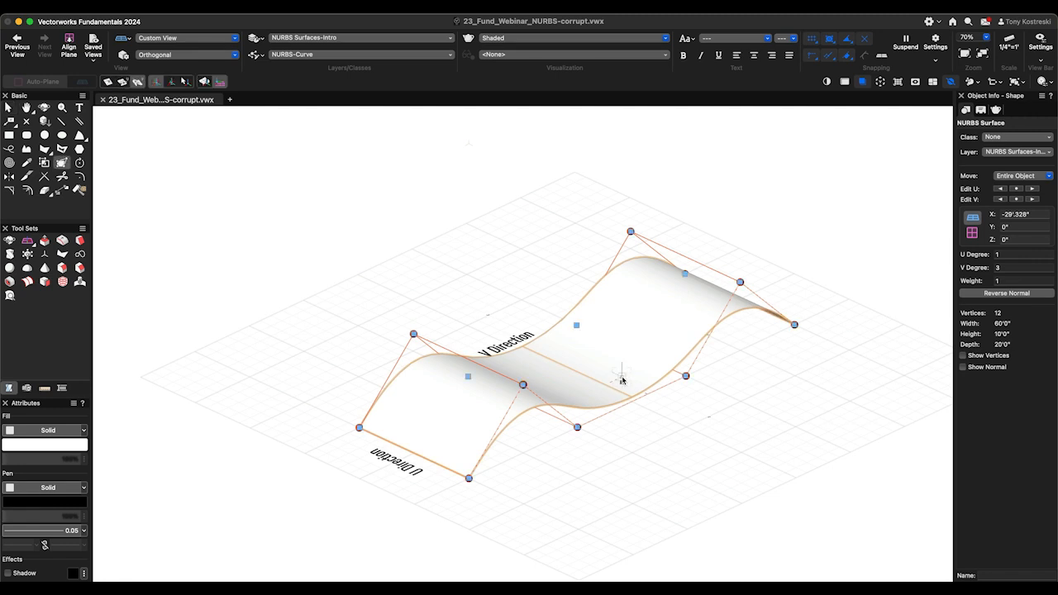
key(5)
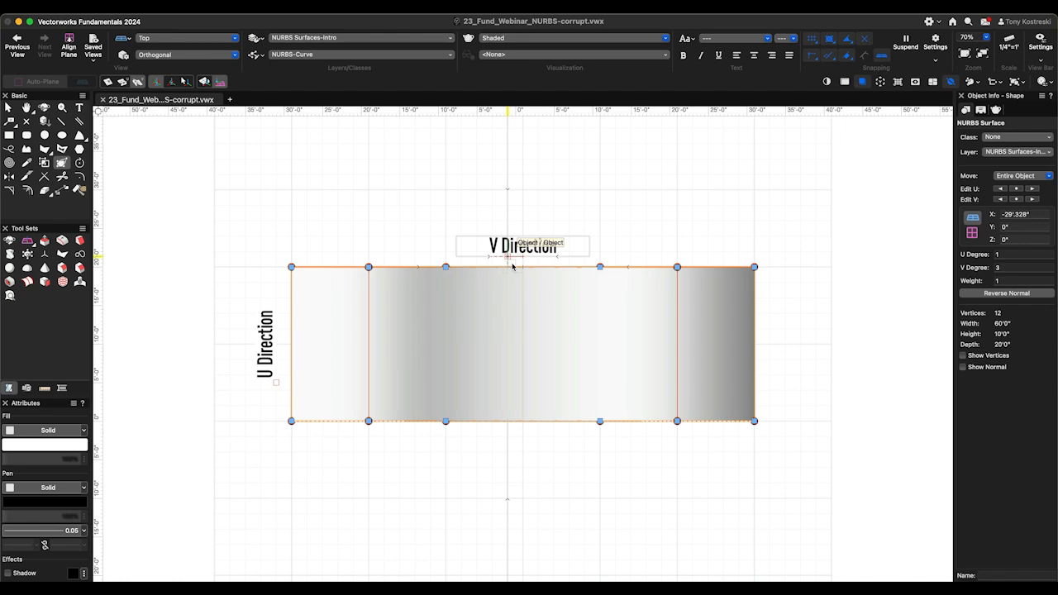
- Try a U degree of 2 on the NURBS surface, set it to 3, and return to Left Isometric view
click(996, 254)
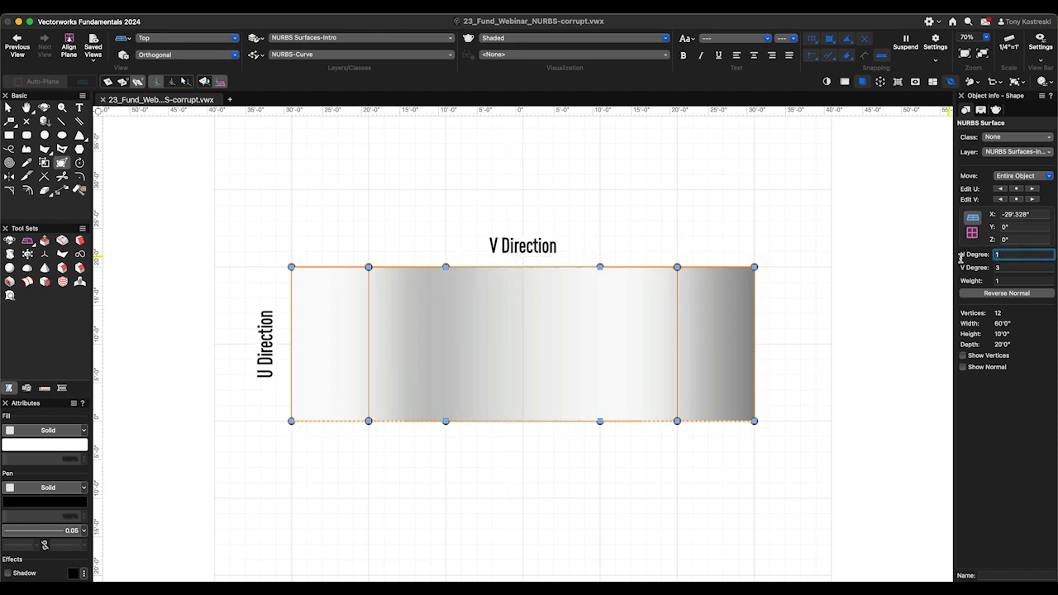
text(2)
key(Tab)
click(1027, 256)
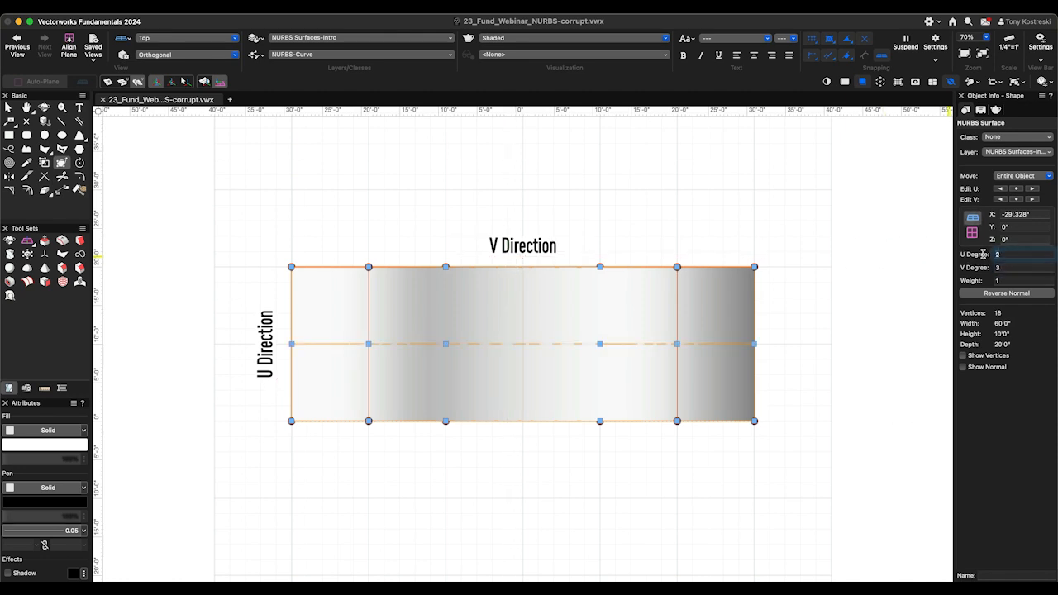
text(3)
key(Tab)
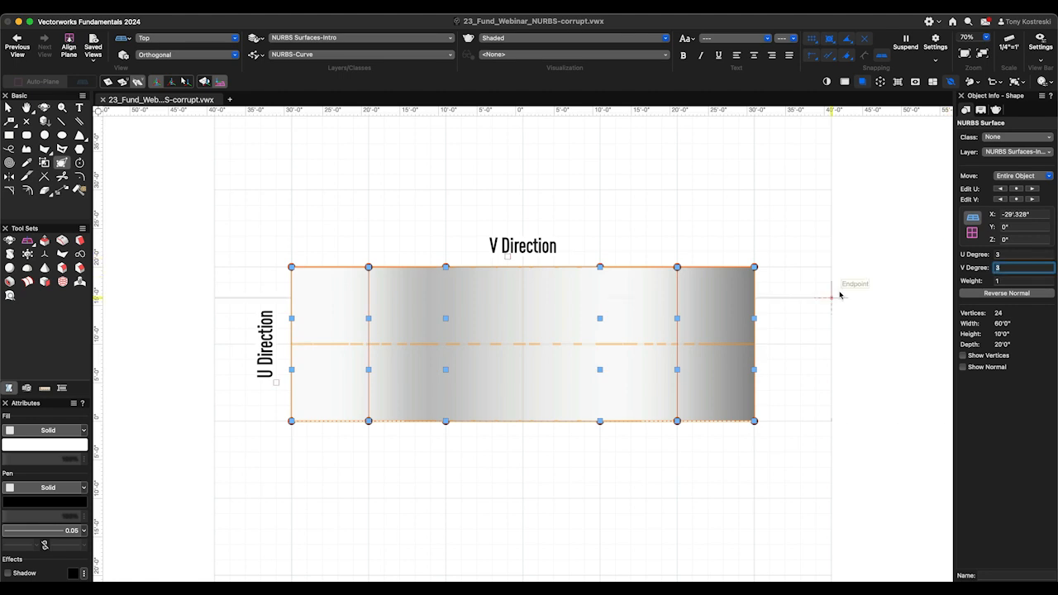
key(Return)
key(KP_1)
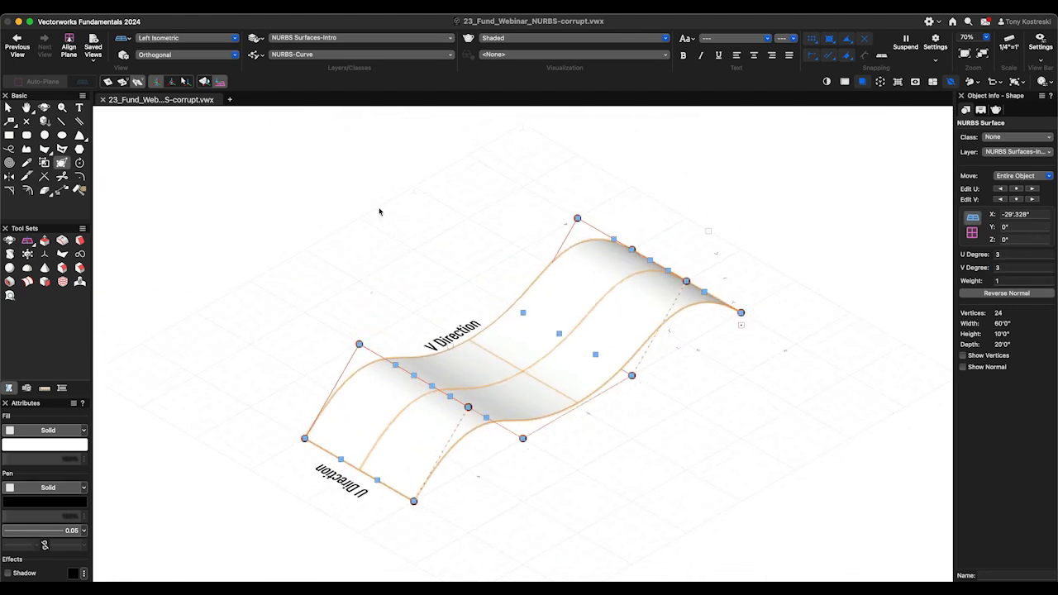
- Try raising the corner control point at the surface's far right end vertically in the first reshape mode, and undo it
click(108, 82)
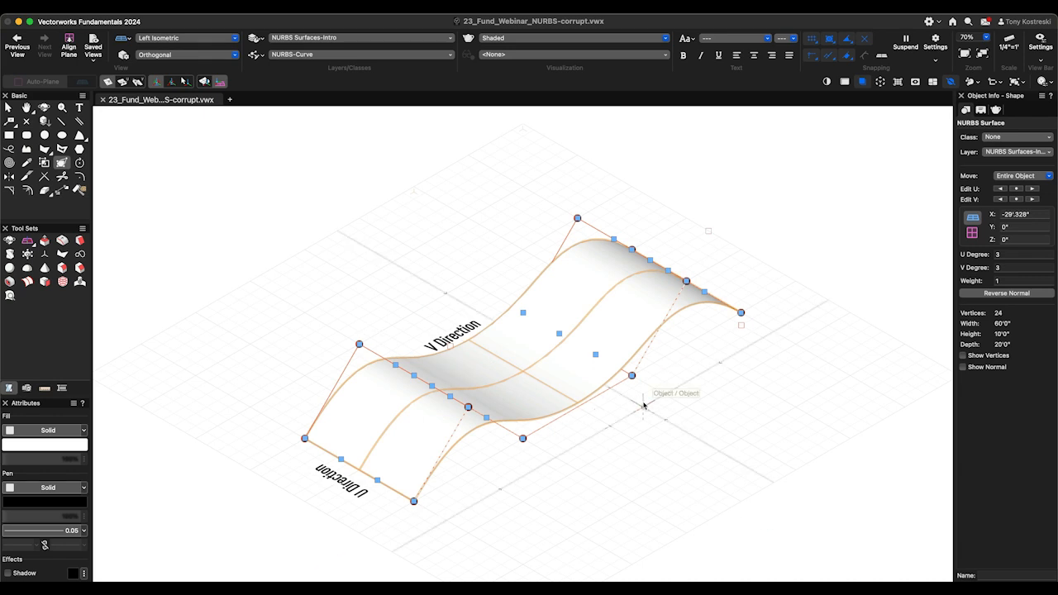
drag(741, 313, 740, 258)
key(super+z)
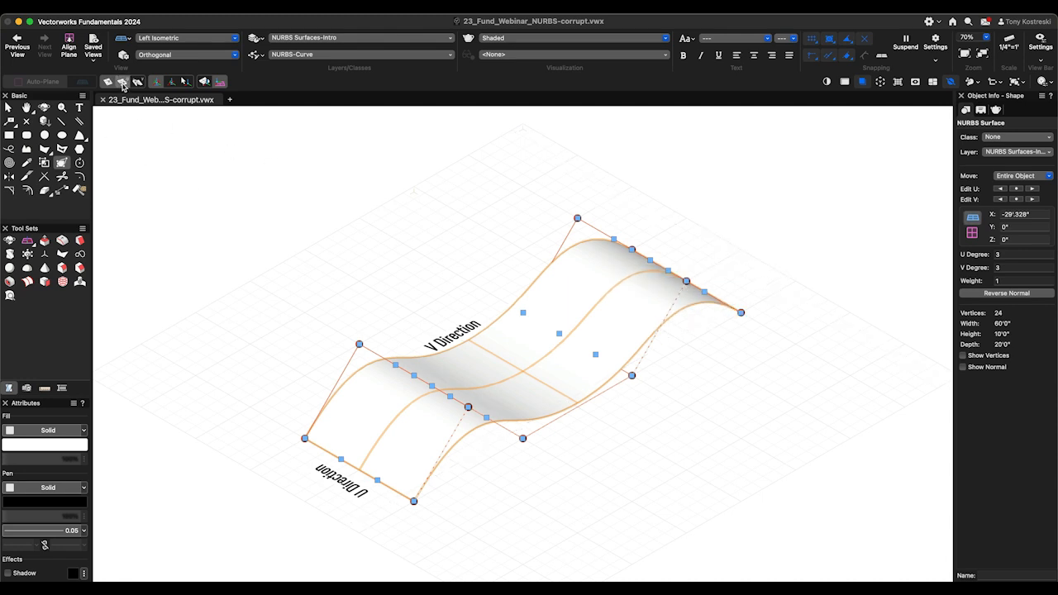
- Try moving whole V-direction rows of control points vertically from the near-end corners of the surface, and undo the lift of the back edge
click(414, 500)
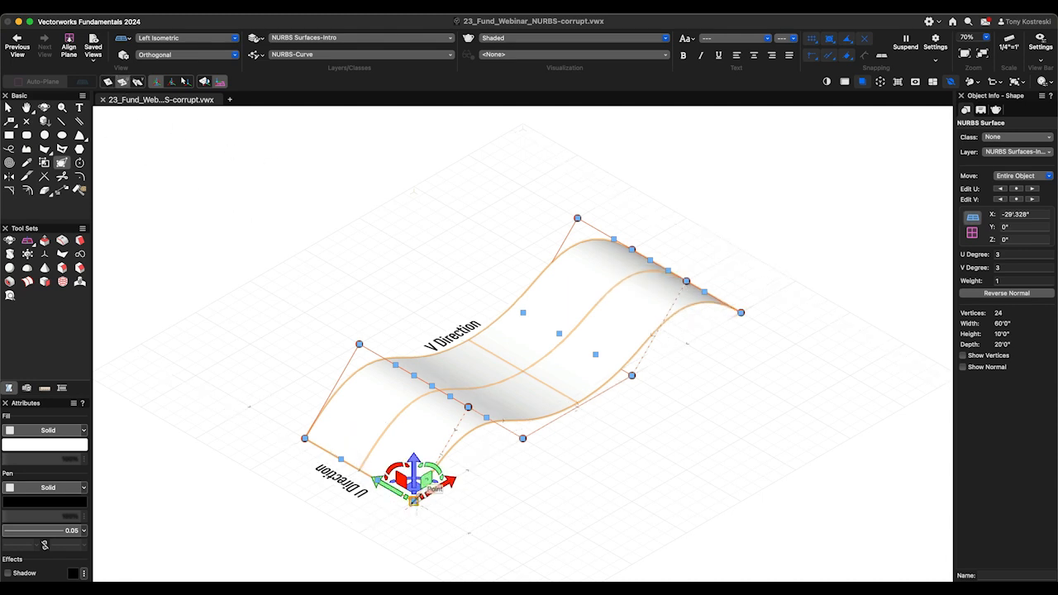
mouse_move(414, 487)
mouse_down()
mouse_move(416, 435)
mouse_move(414, 500)
mouse_up()
click(304, 438)
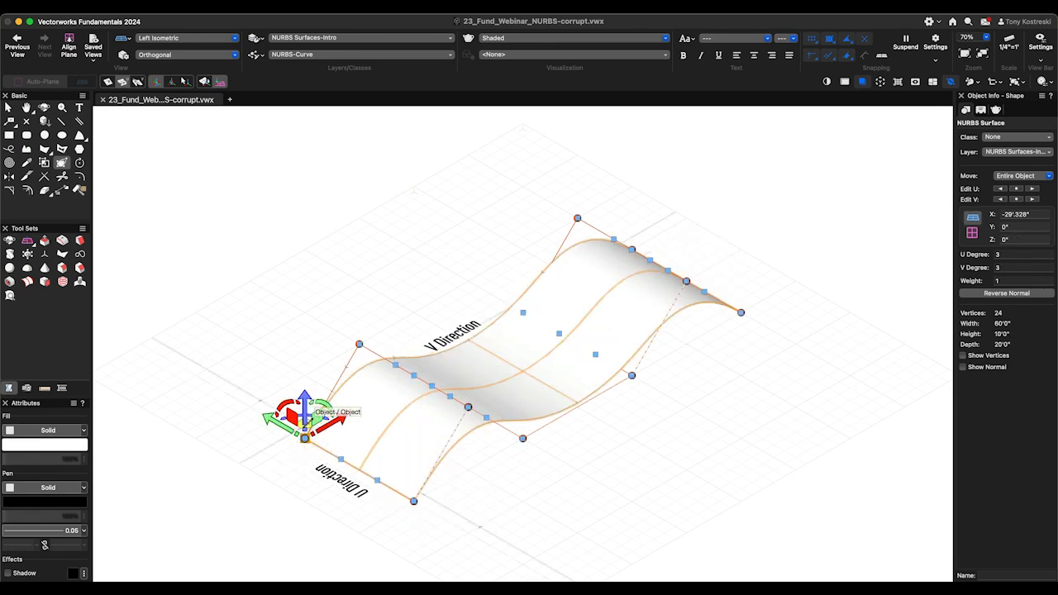
drag(304, 413, 304, 323)
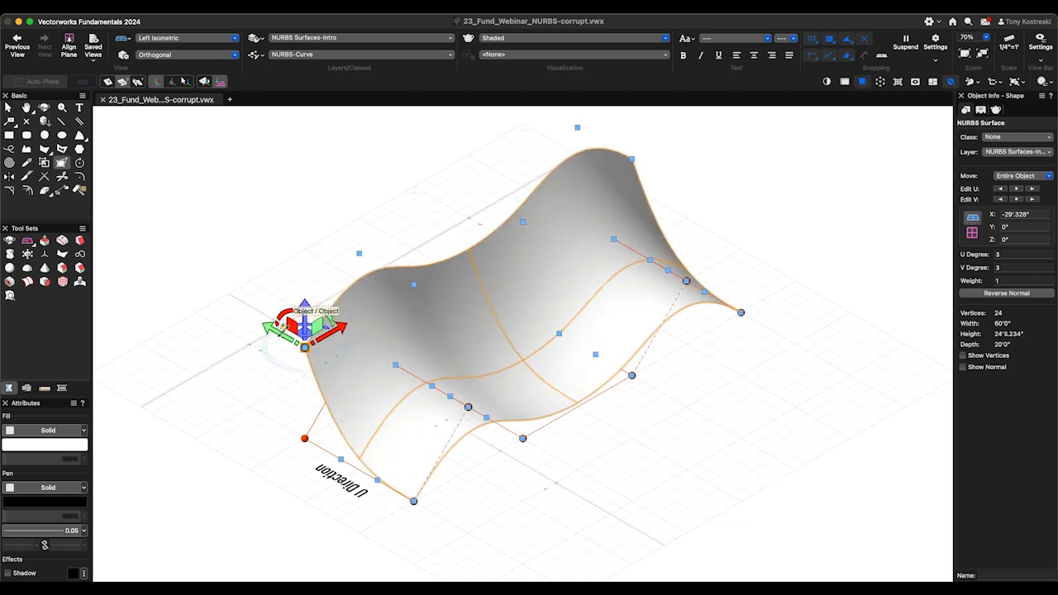
key(super+z)
- Reshape the surface by U-direction rows, raising the left trough row of control points and lowering the right trough row
click(137, 82)
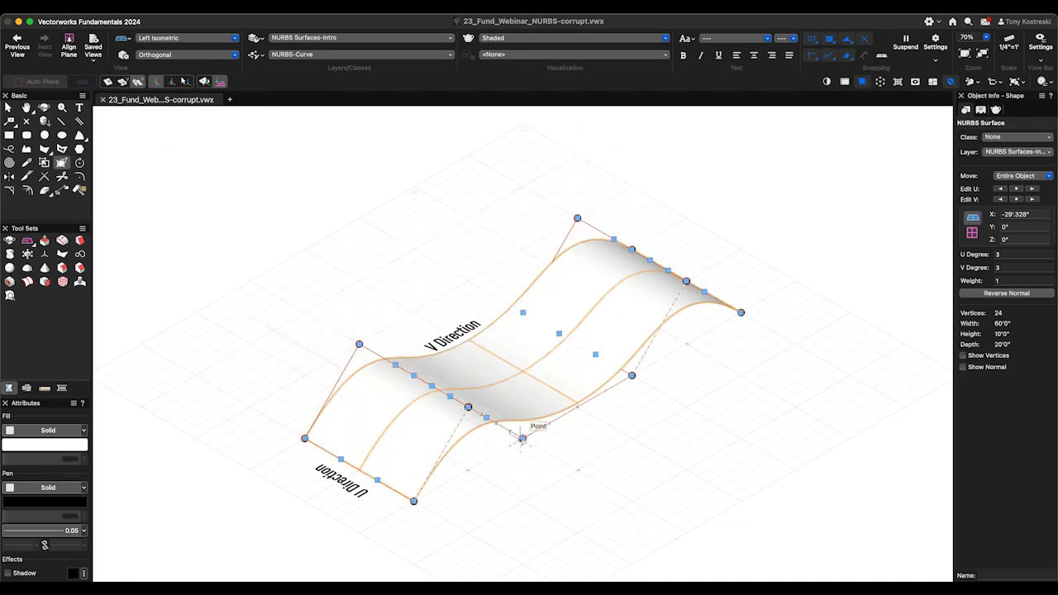
click(522, 438)
drag(522, 418, 510, 309)
click(631, 375)
drag(632, 340, 631, 387)
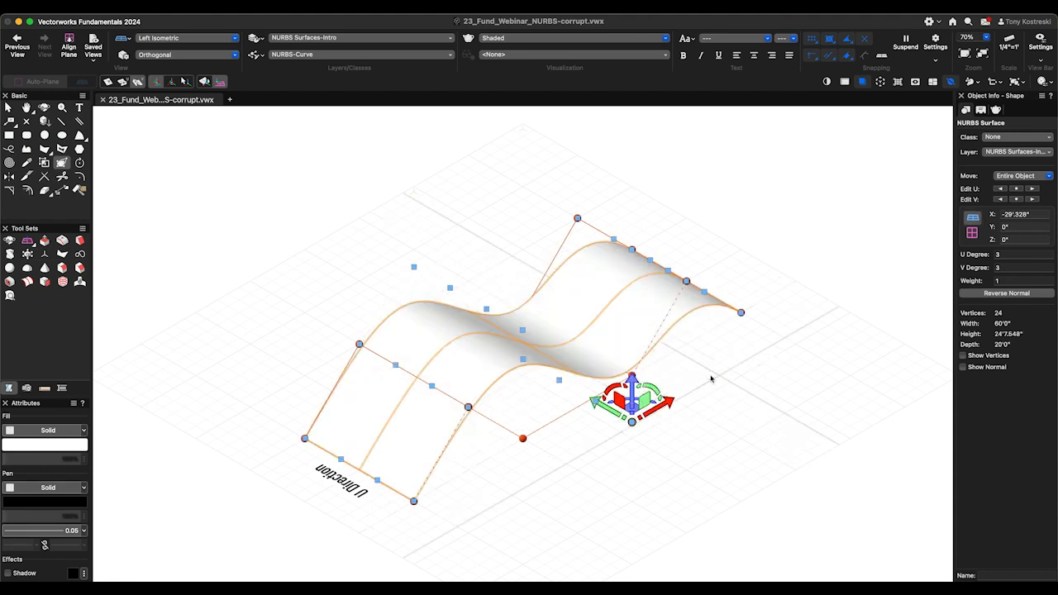
- In Front view, shift the left trough row of control points up and back down, and raise the right peak row
key(KP_2)
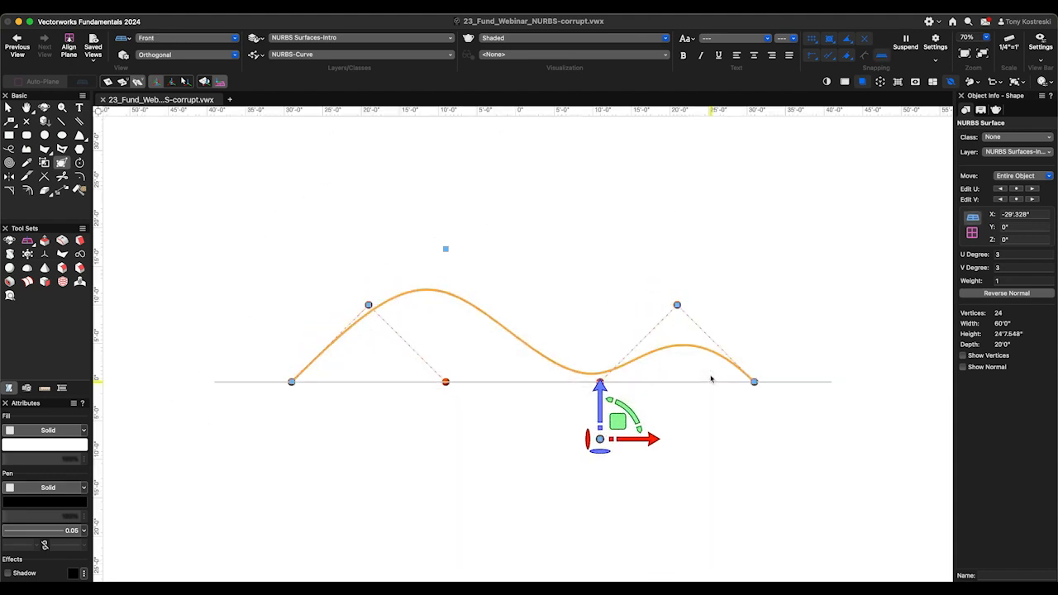
click(445, 247)
drag(445, 207, 444, 172)
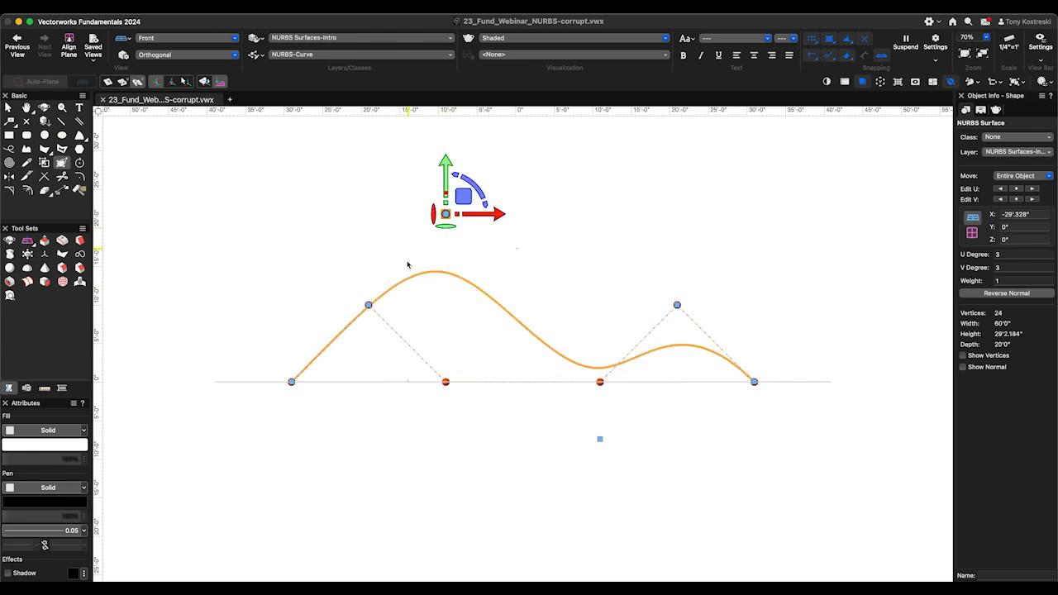
drag(445, 213, 453, 322)
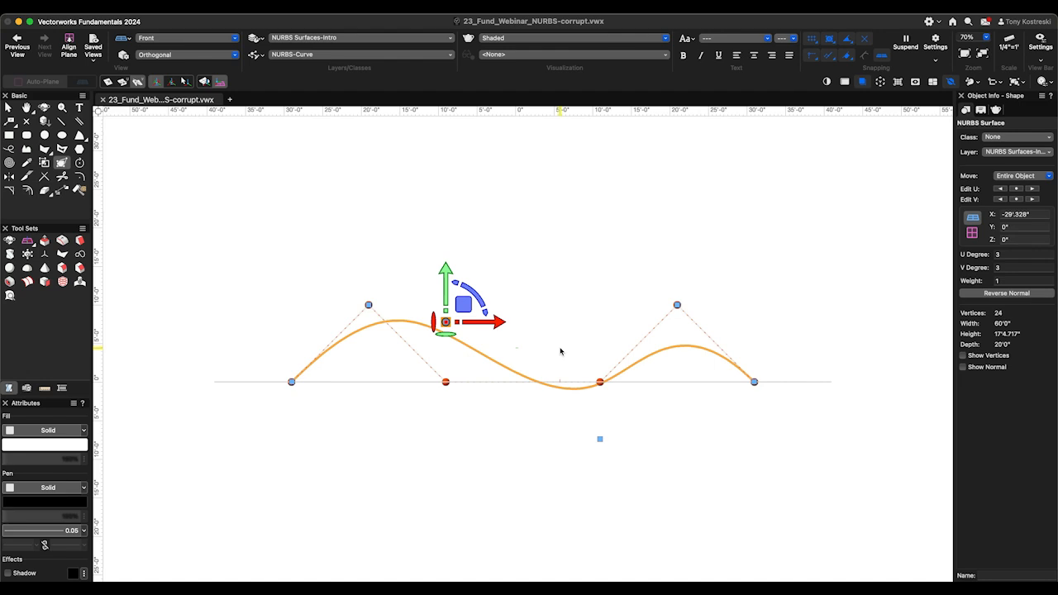
click(677, 304)
drag(678, 304, 678, 223)
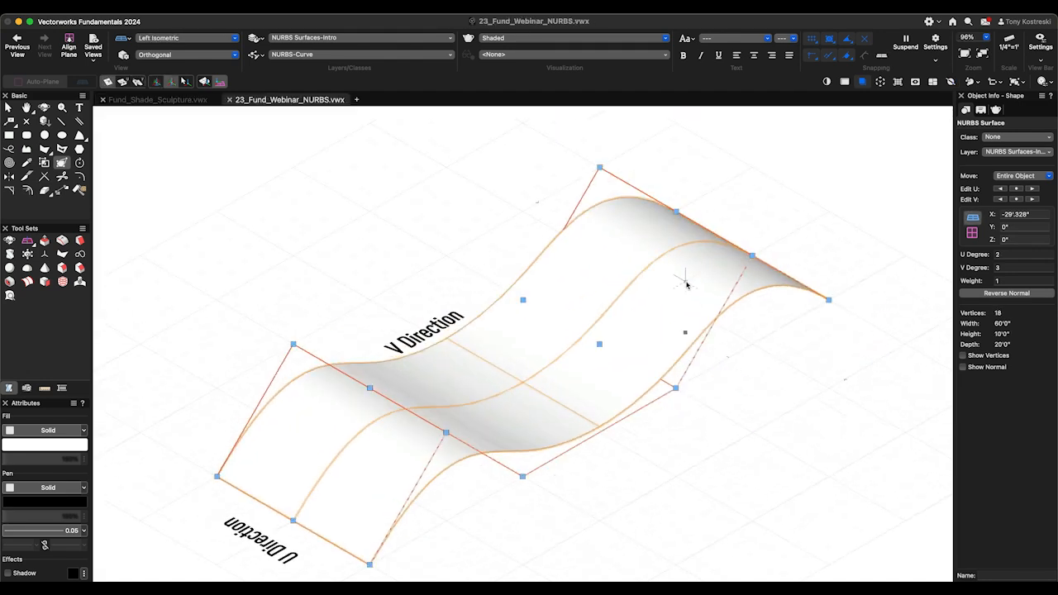
- In 23_Fund_Webinar_NURBS.vwx, create a surface array of the small perforated teal extrude on the NURBS surface with 3 by 10 repetitions
scroll(685, 283, down, 3)
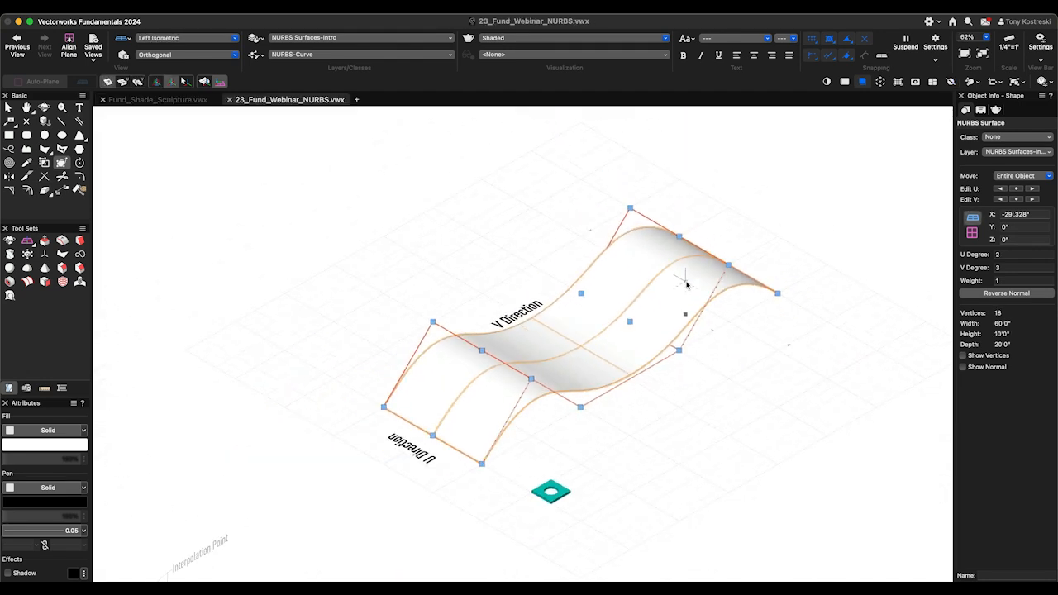
scroll(723, 329, up, 2)
key(x)
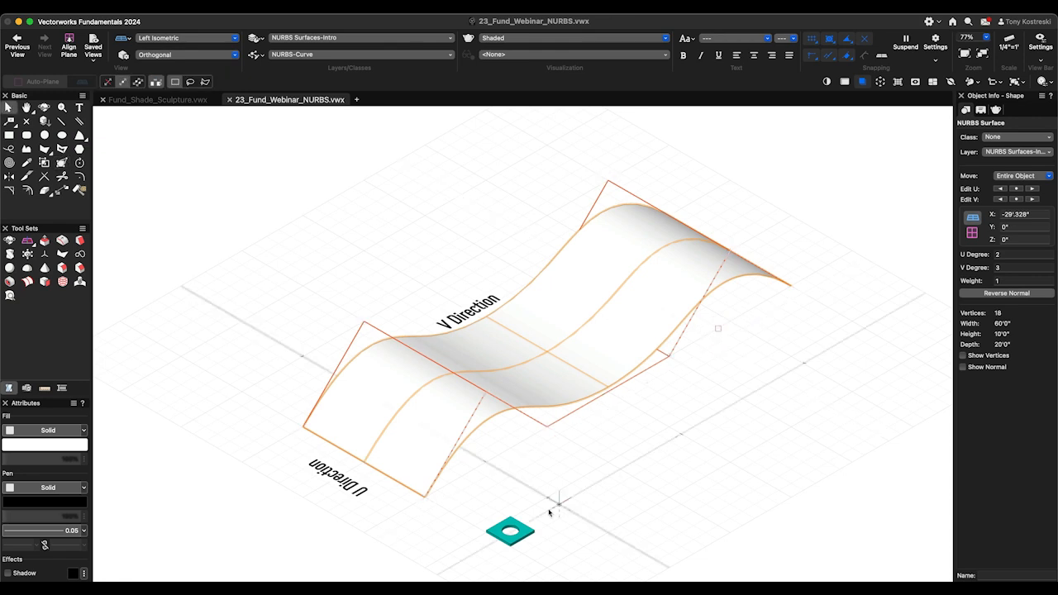
click(526, 530)
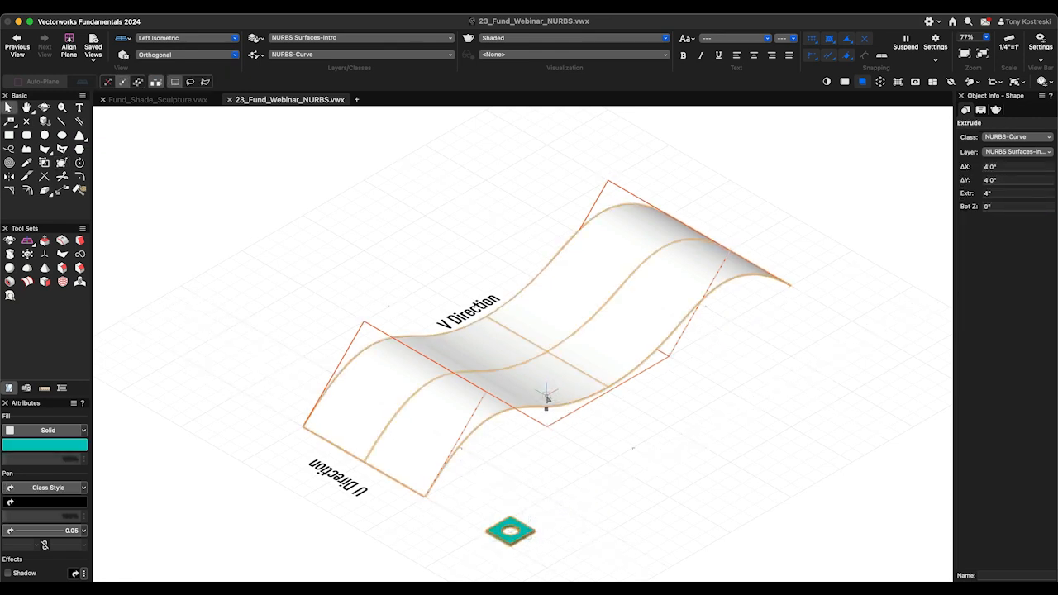
shift+click(451, 470)
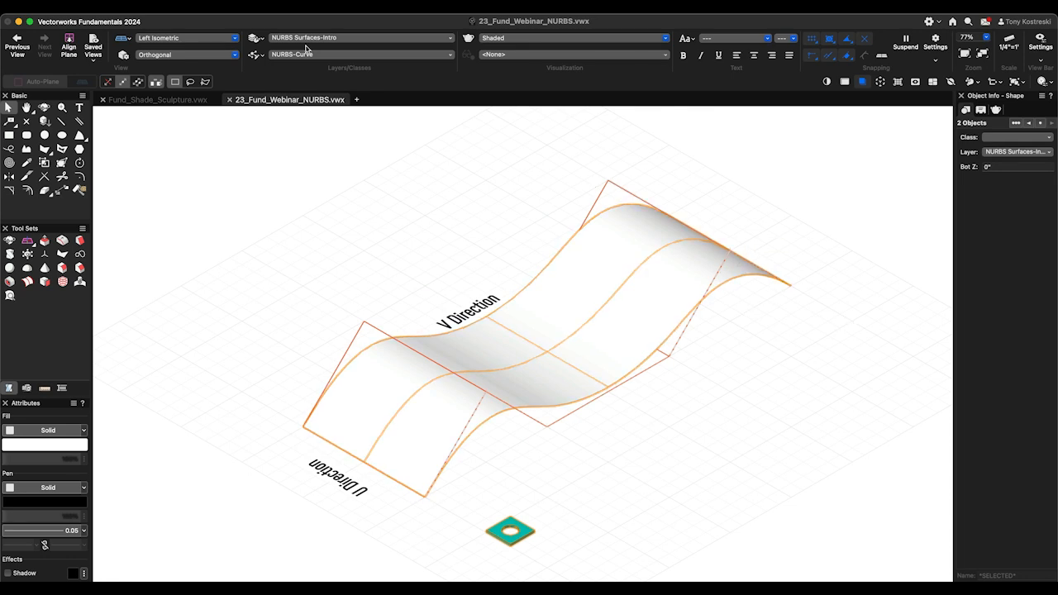
click(195, 11)
click(236, 139)
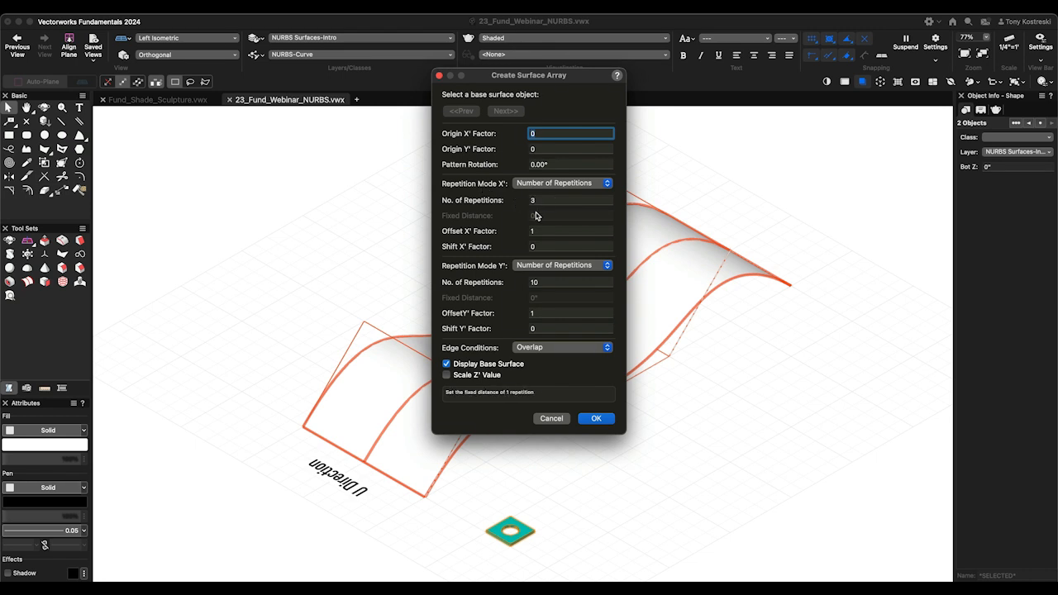
click(595, 419)
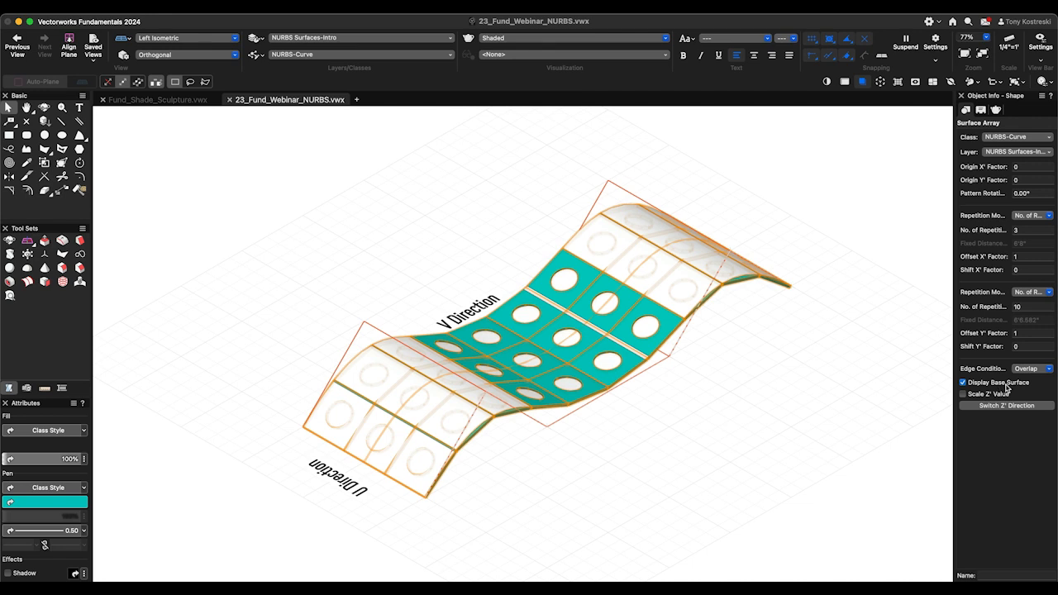
- Hide the surface array's base surface and set its X' number of repetitions to 4
click(963, 383)
double_click(1029, 230)
text(4)
key(Tab)
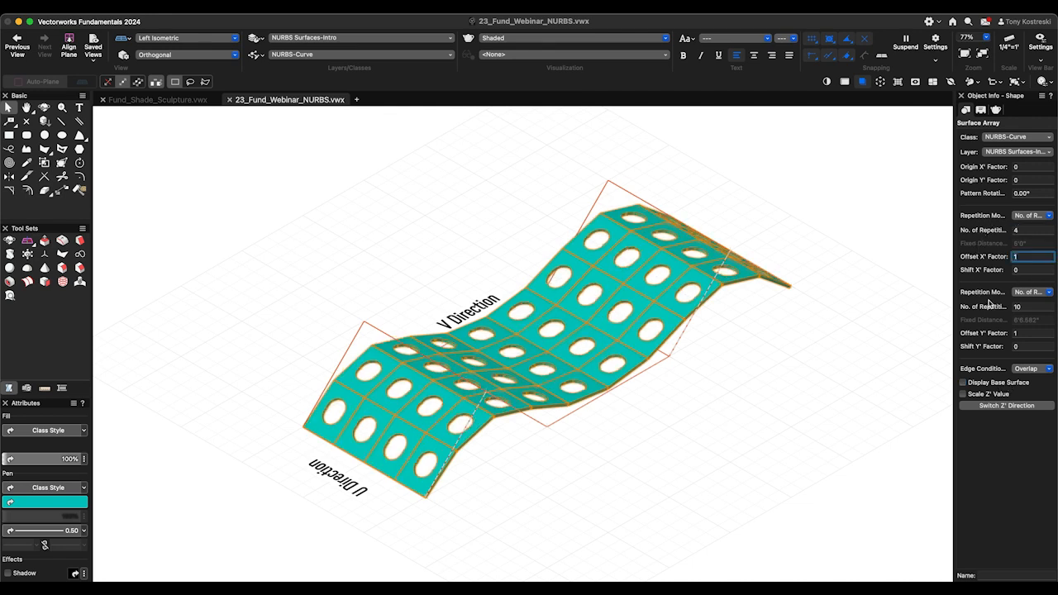
- Switch the array's Y' repetition to a fixed distance of 5' and set its Shift Y' Factor to 0.5
click(1031, 292)
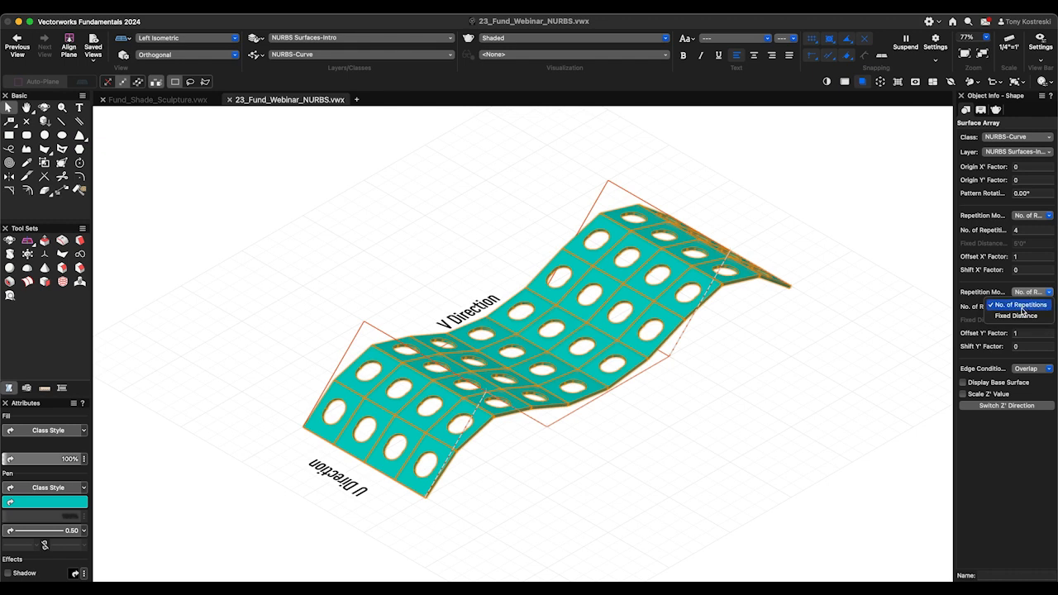
click(1031, 316)
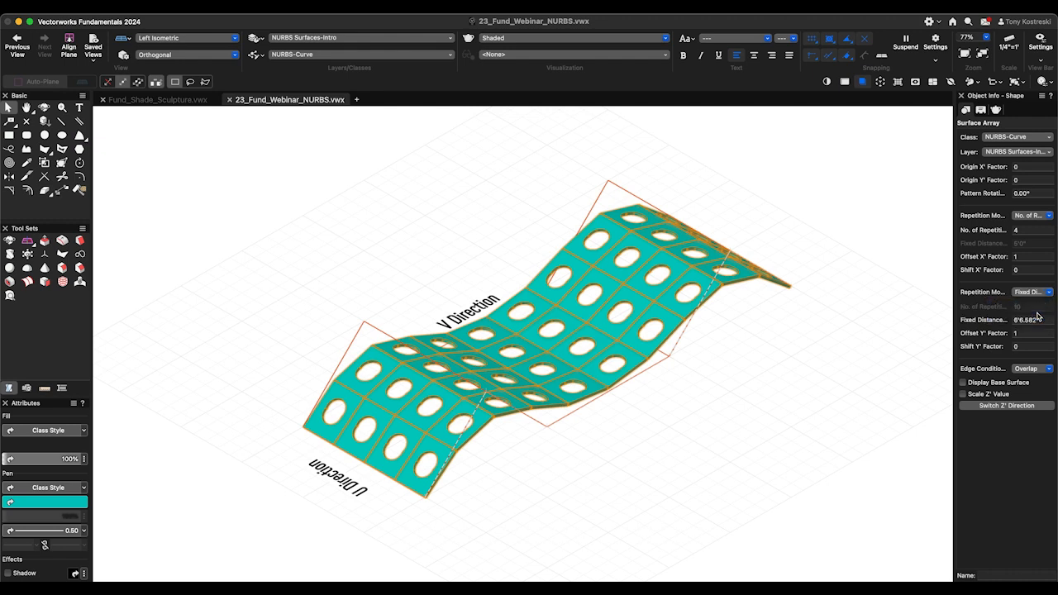
click(1046, 320)
text(5')
key(Return)
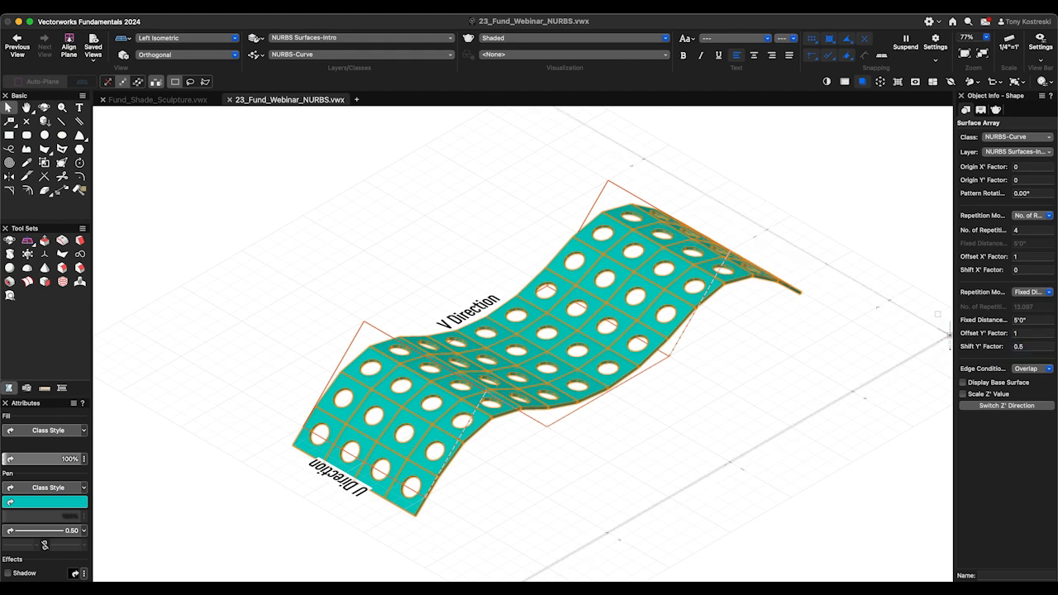
key(Return)
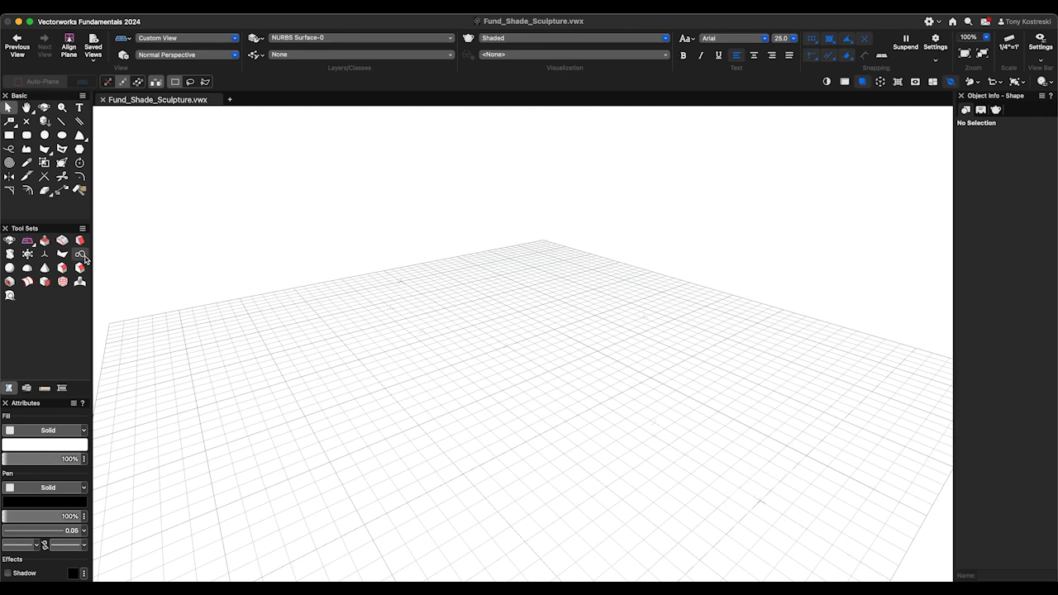
- In Fund_Shade_Sculpture.vwx, draw a straight two-point NURBS curve 40' long on the layer plane, ending at X -20'
click(80, 254)
click(748, 495)
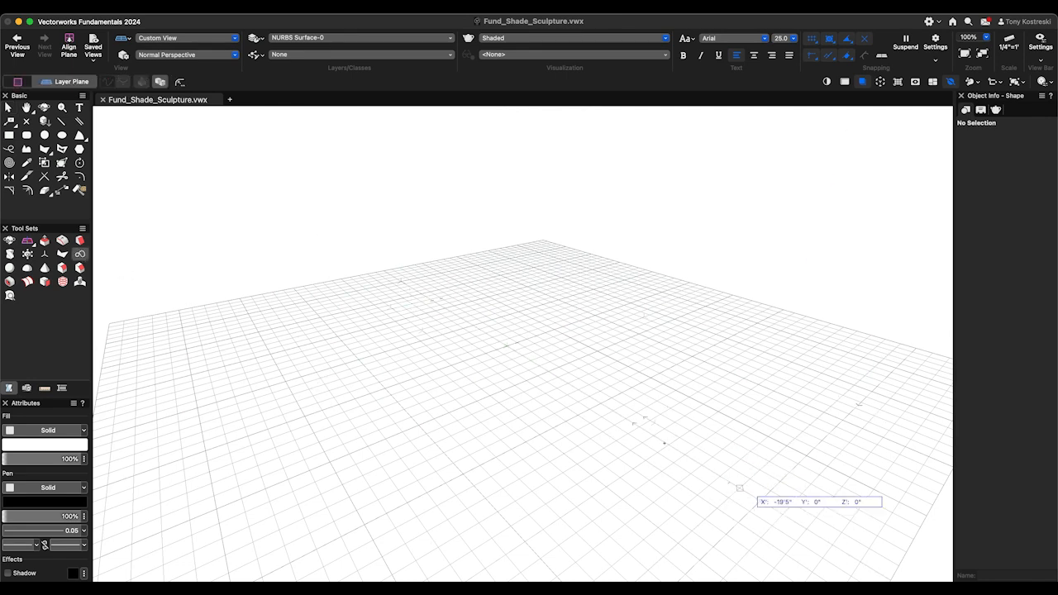
double_click(400, 281)
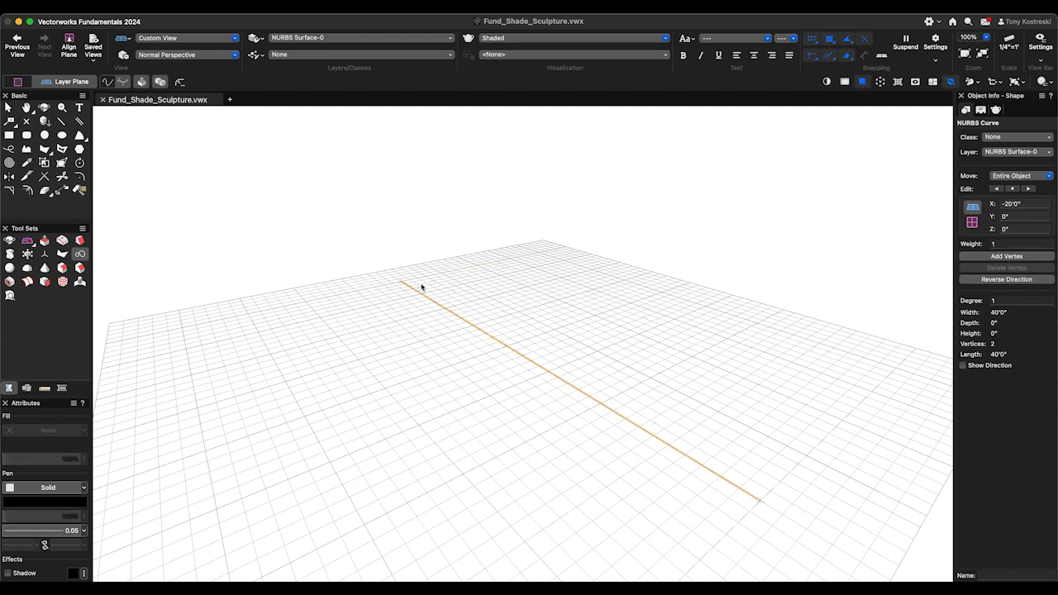
- Duplicate the NURBS curve straight up, placing the copy 8' above the original
key(x)
drag(403, 282, 409, 222)
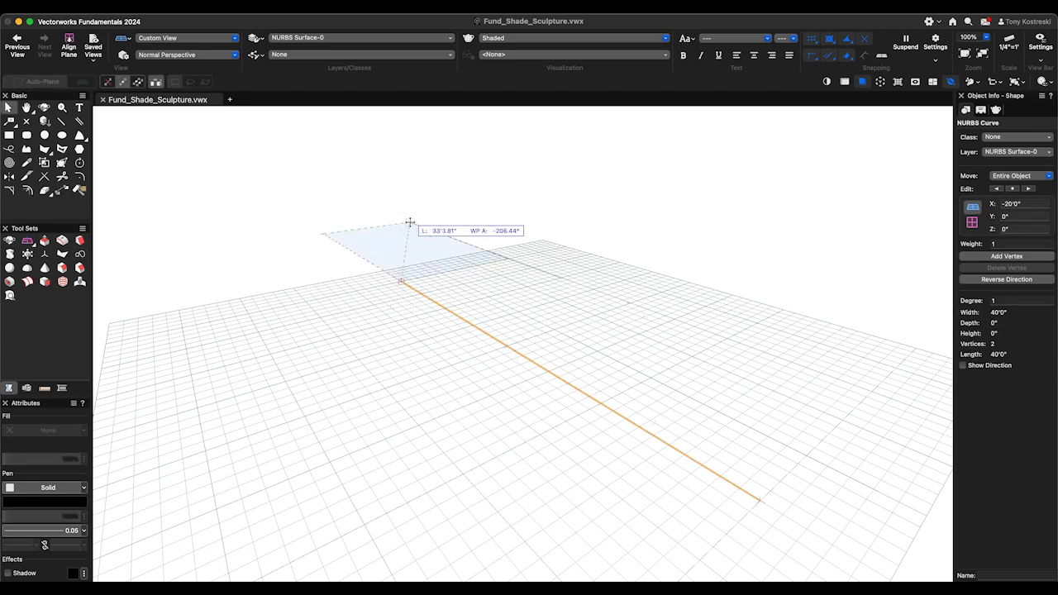
key(Tab)
text(8)
key(Return)
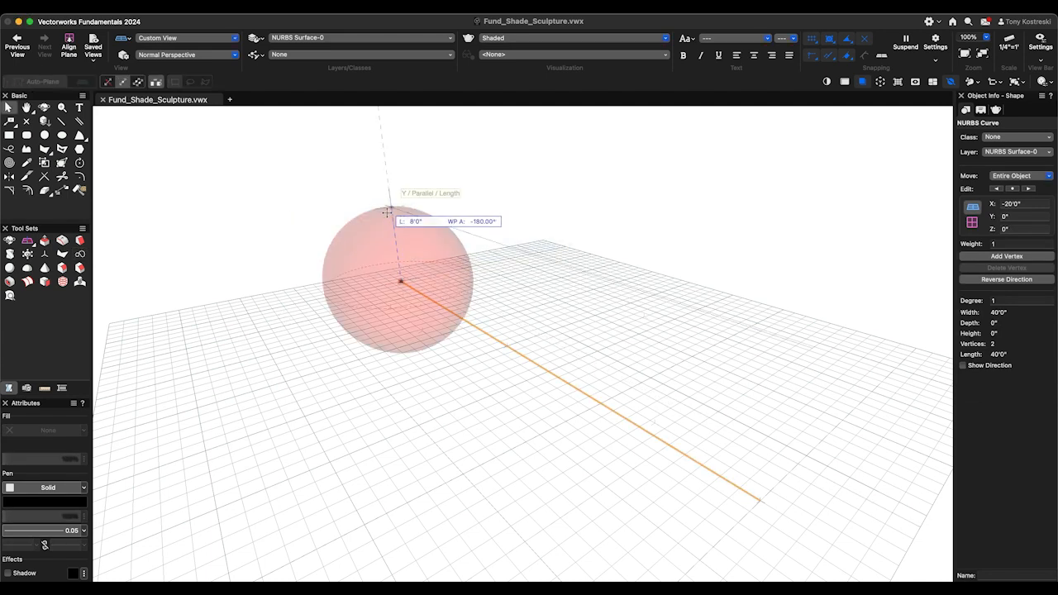
click(390, 207)
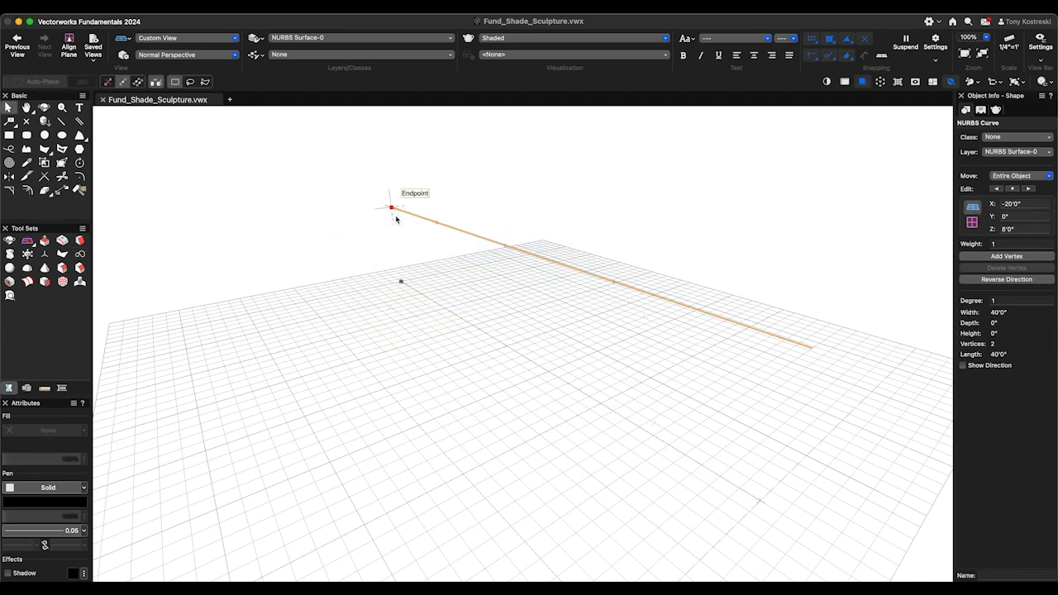
- Loft the lower and upper curves into a NURBS surface in No Rail mode, previewing it before accepting
click(30, 282)
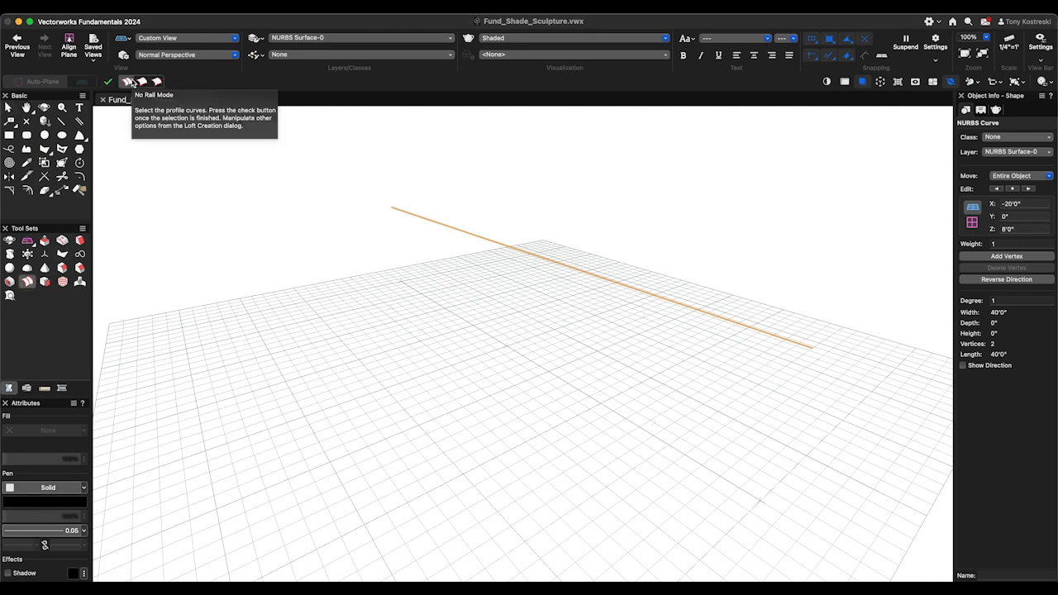
click(402, 282)
click(394, 211)
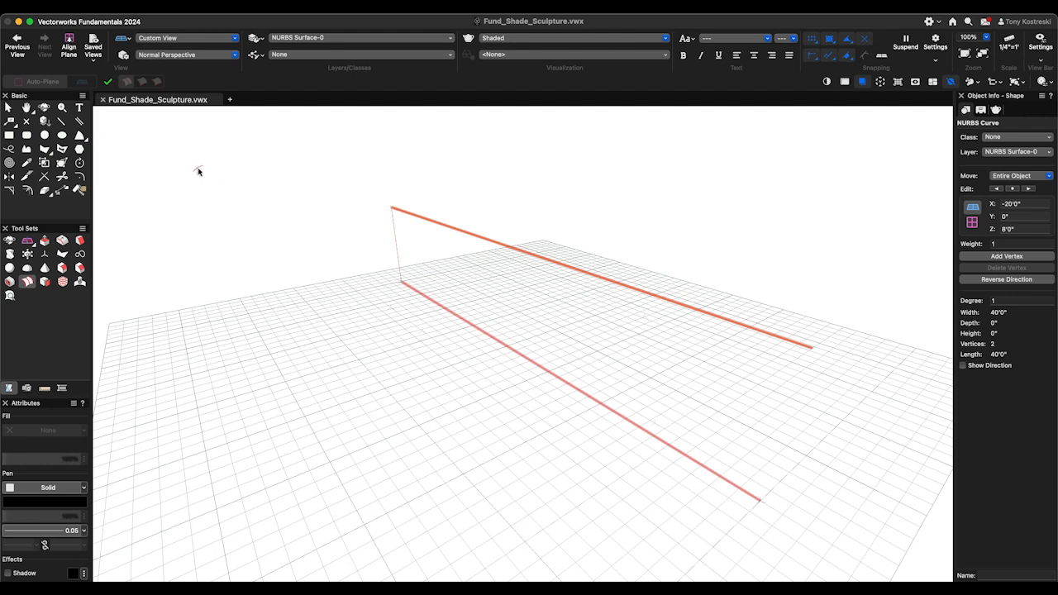
click(107, 83)
drag(532, 104, 229, 170)
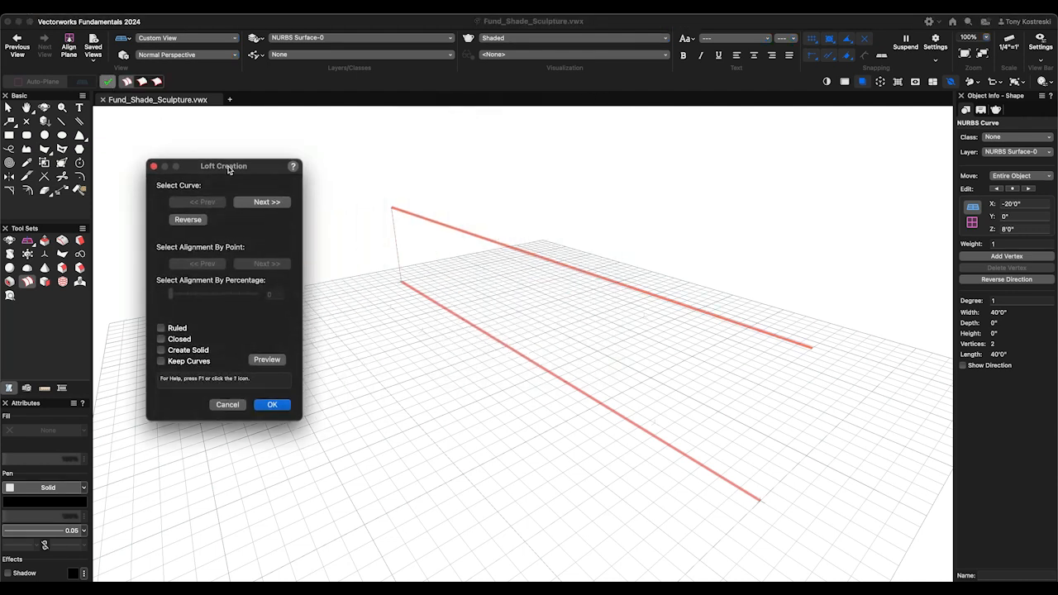
click(268, 360)
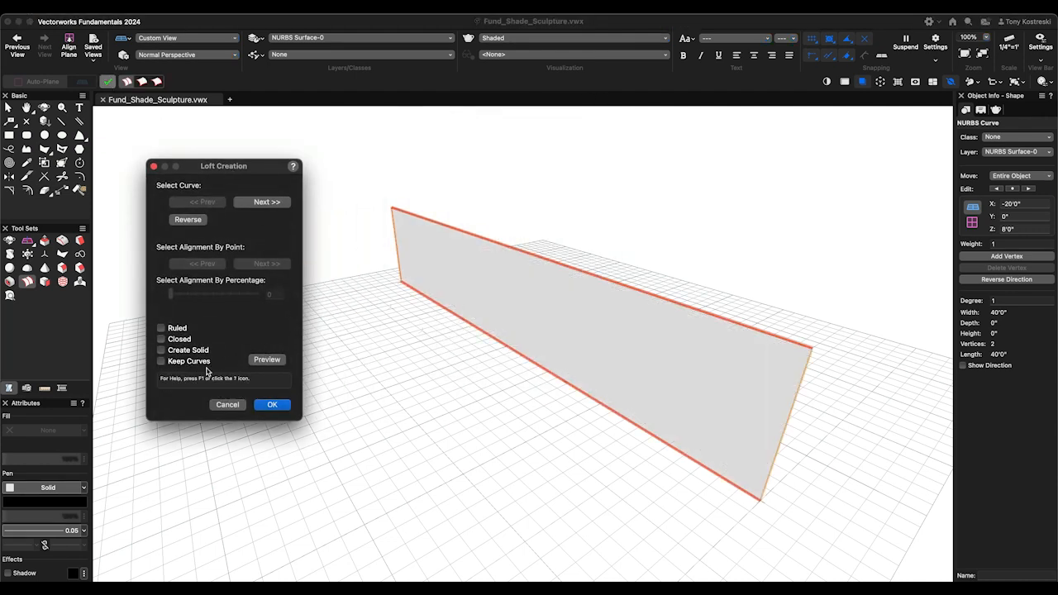
click(273, 404)
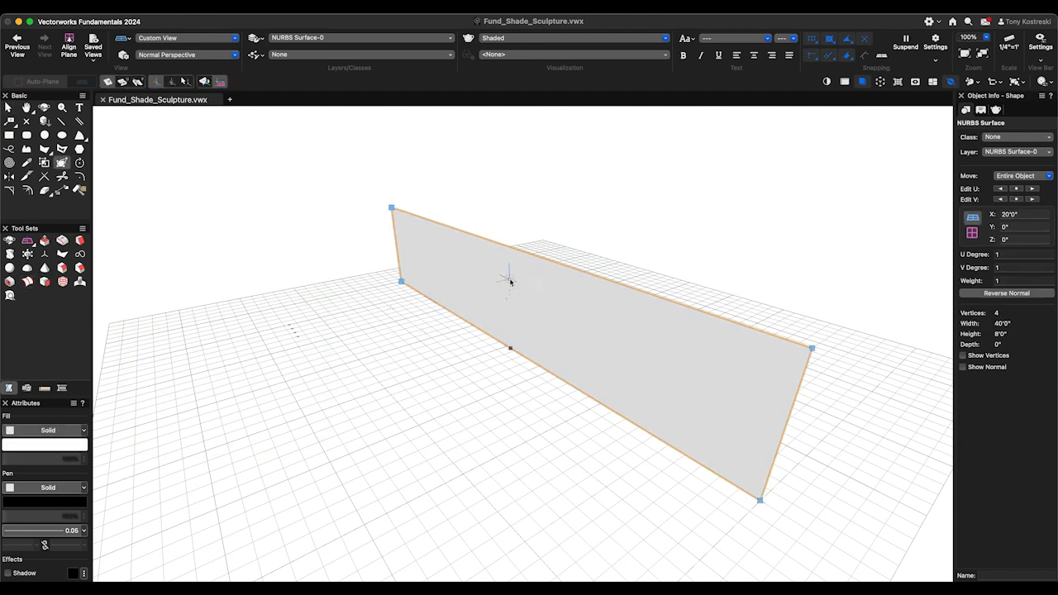
- Try pulling the surface's upper far corner vertex out of plane and undo the move
click(391, 208)
drag(391, 208, 388, 282)
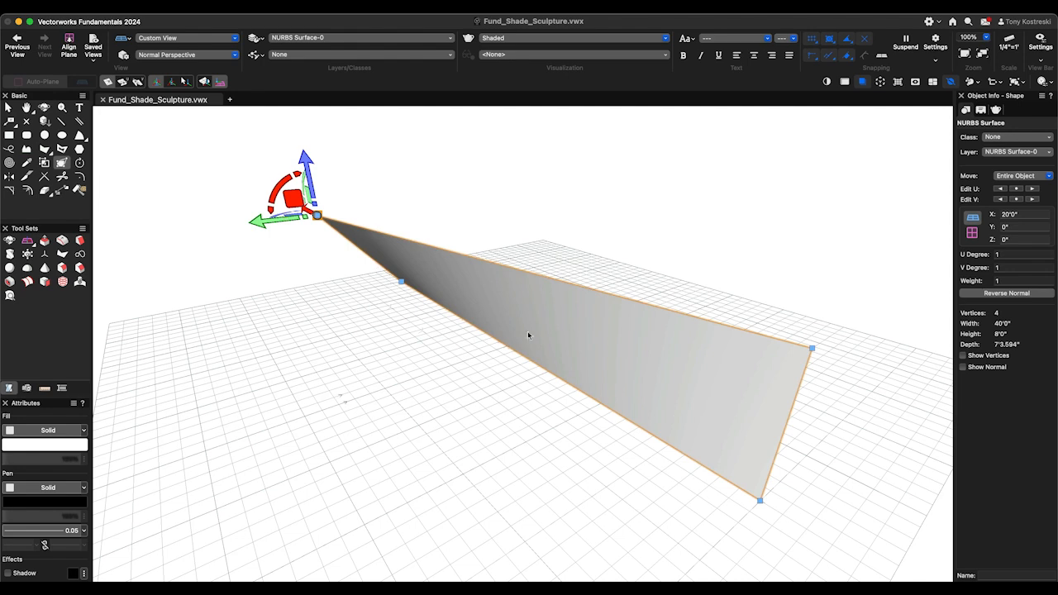
key(super+z)
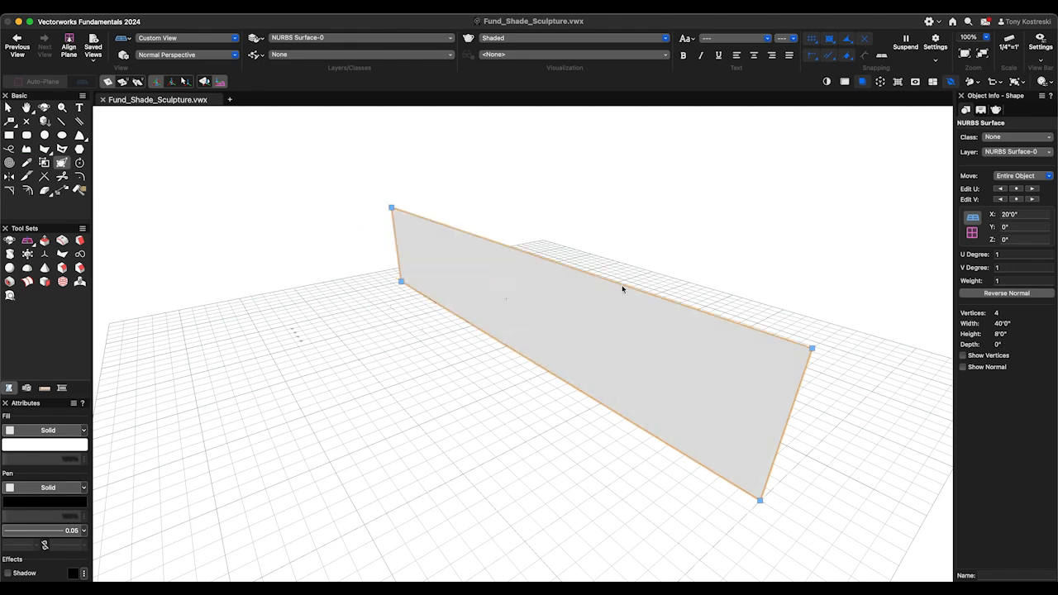
- Set the NURBS surface's U Degree to 3 and V Degree to 6
click(996, 256)
text(3)
key(Tab)
text(3)
key(Tab)
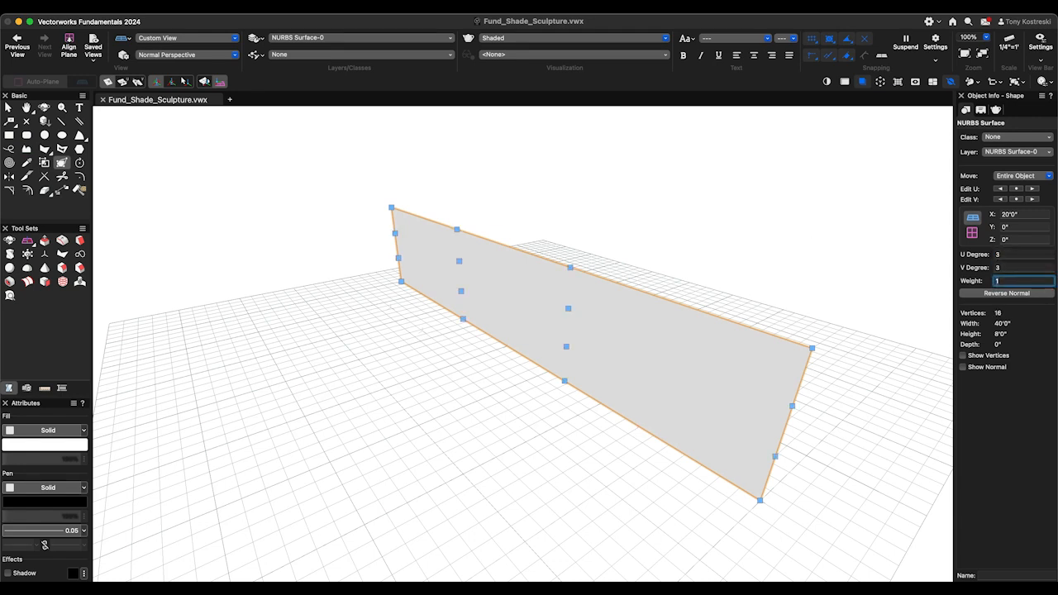
click(1013, 268)
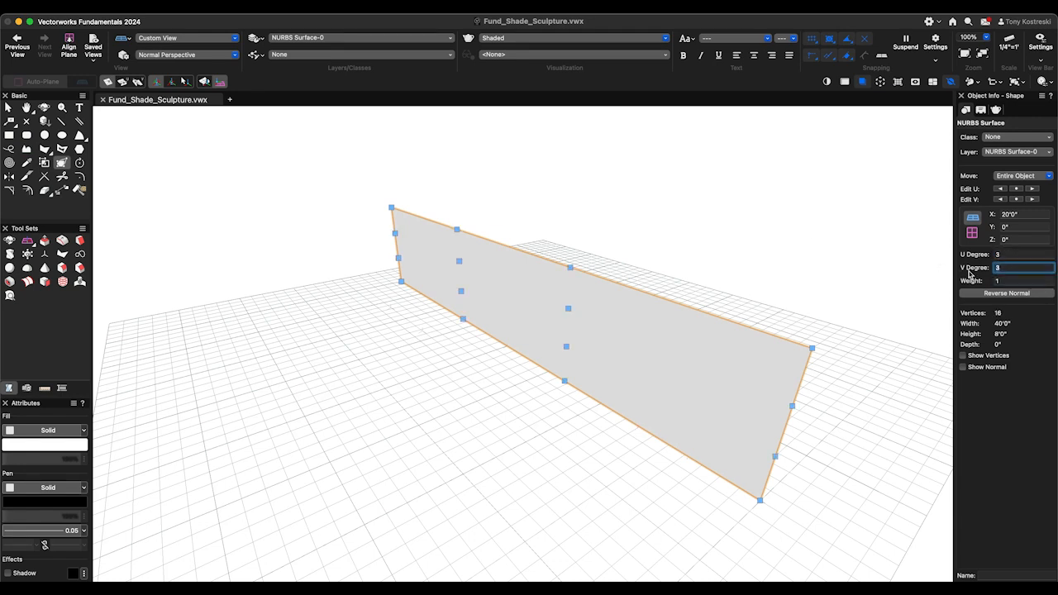
text(6)
key(Tab)
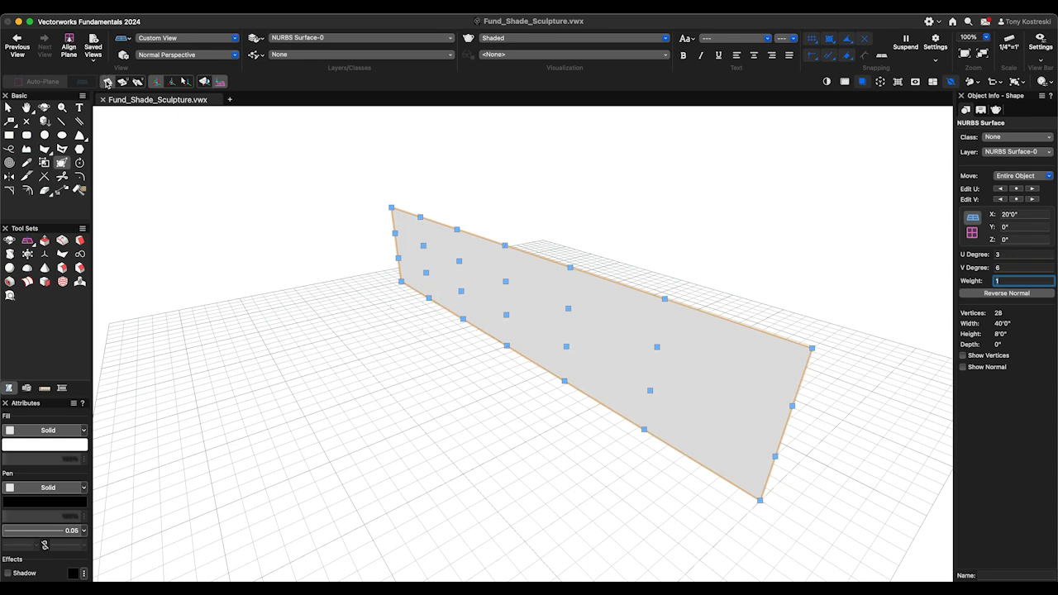
- Pull the second and third vertices from the far end of the surface's lower edge outward along the green axis
click(107, 83)
click(428, 297)
click(428, 297)
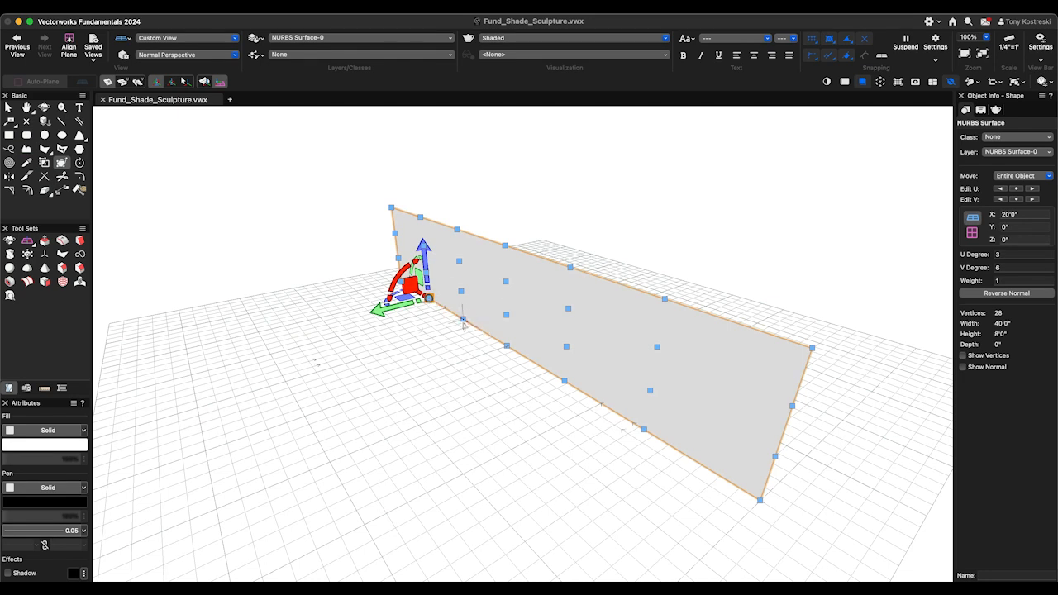
click(463, 319)
drag(431, 331, 382, 348)
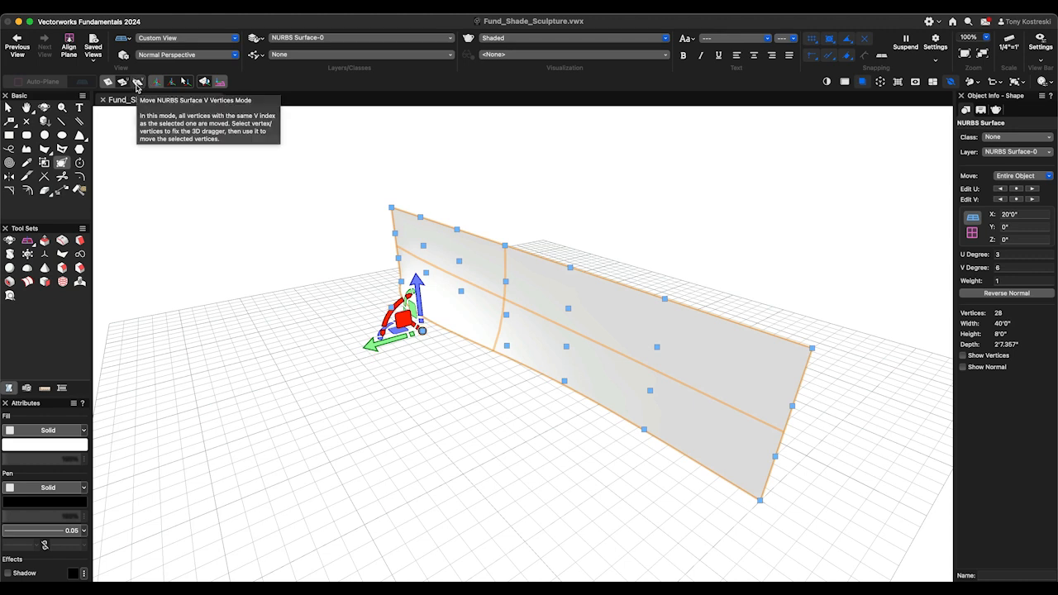
- Using V-vertices mode, scale the three vertex columns nearest the surface's near end vertically by 1/3
click(137, 84)
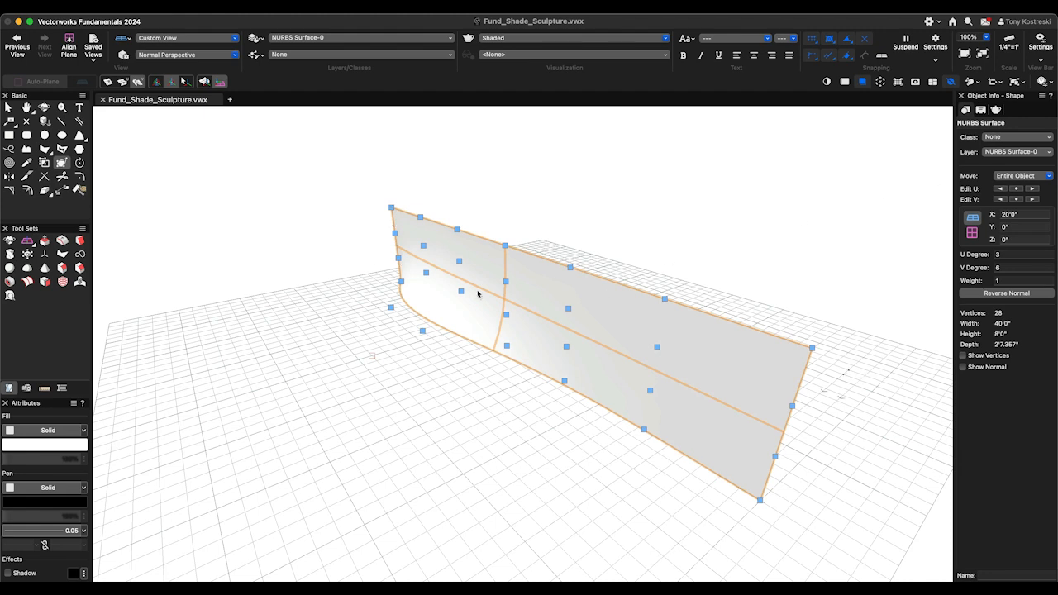
click(563, 381)
shift+click(643, 429)
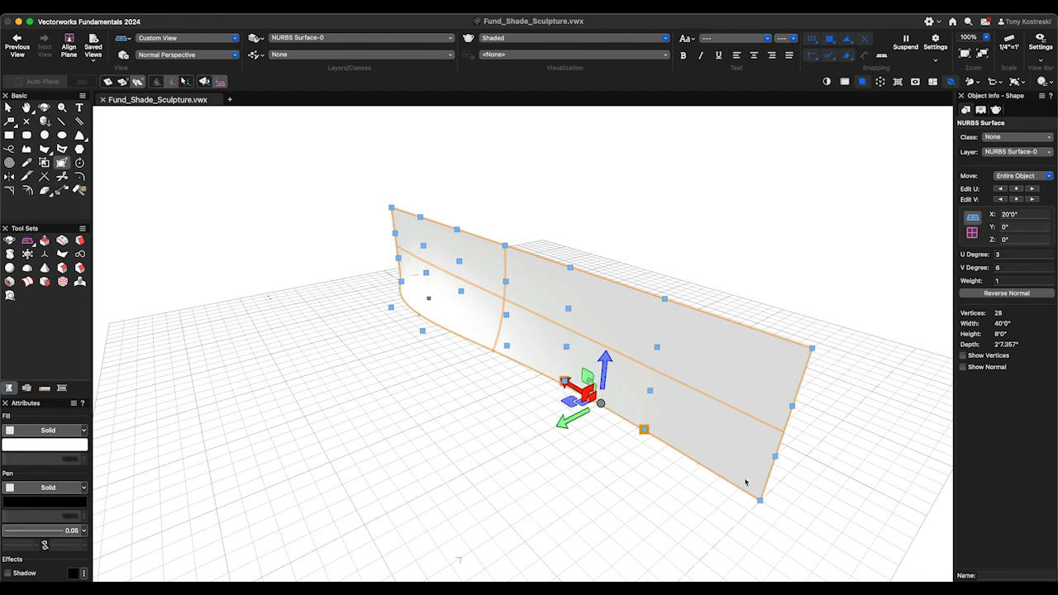
shift+click(760, 501)
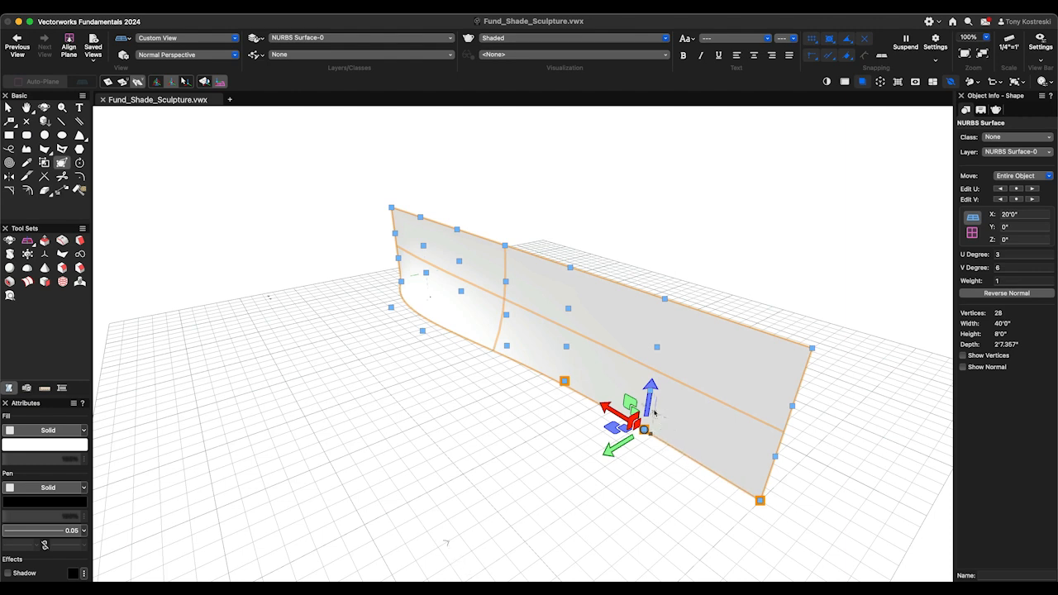
drag(651, 406, 649, 403)
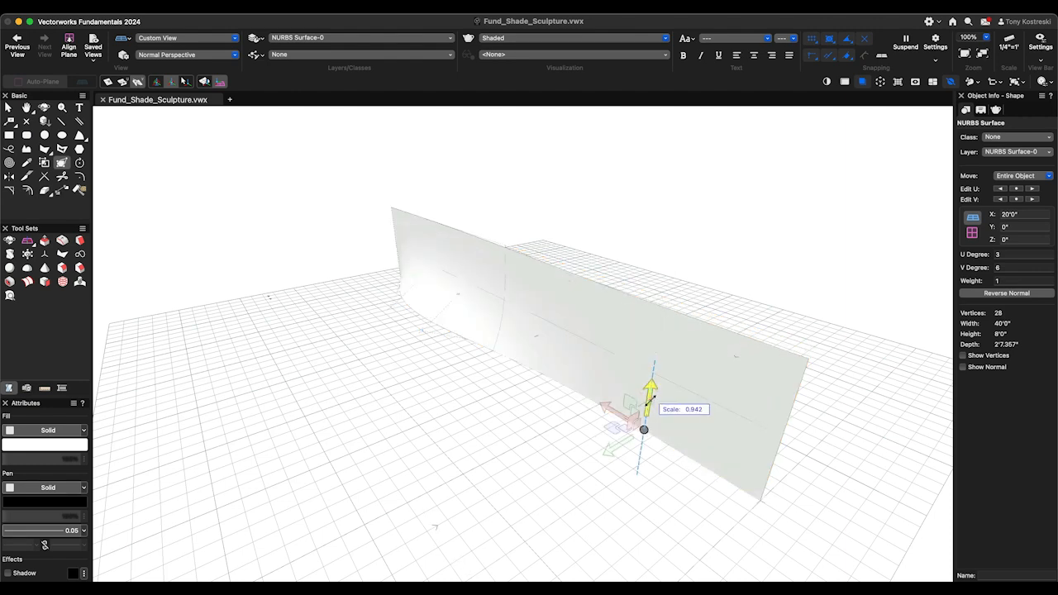
key(Tab)
text(1/3)
key(Return)
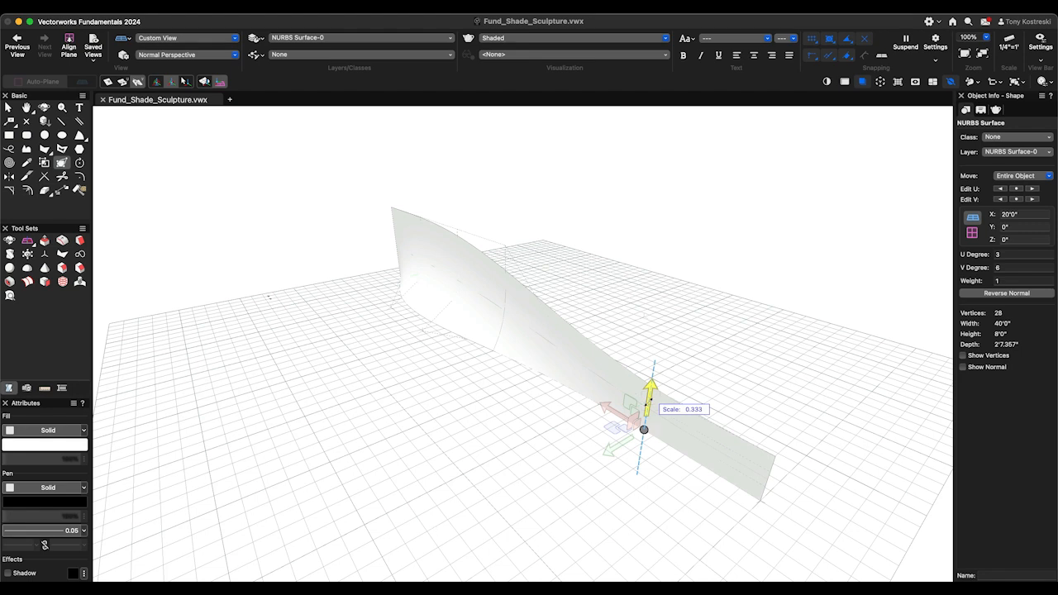
click(648, 402)
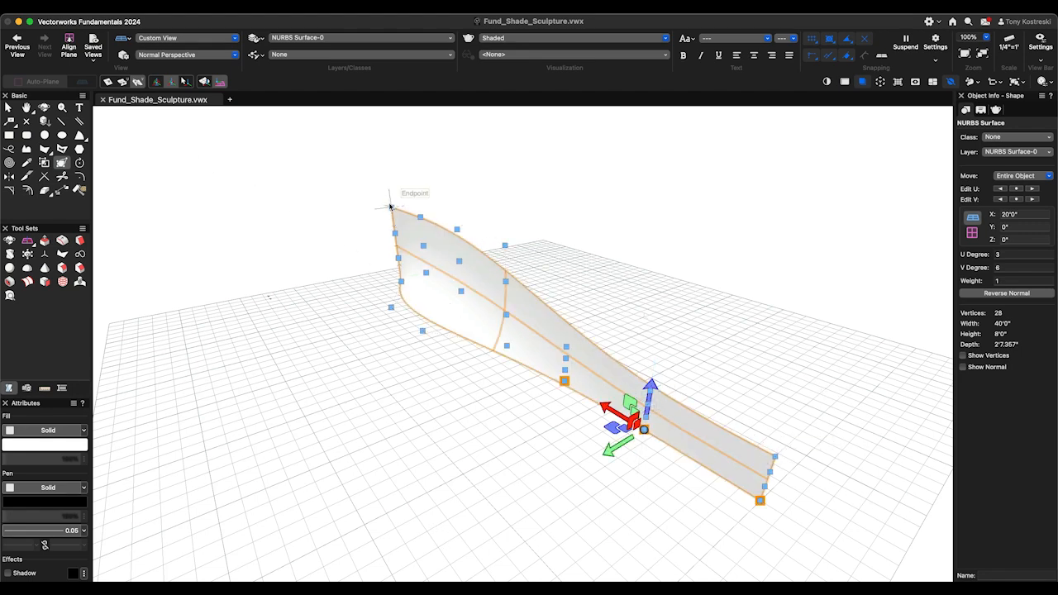
- In U-vertices mode, select the top row from its near corner vertex and reposition the 3D dragger 4' inward along the surface
click(123, 83)
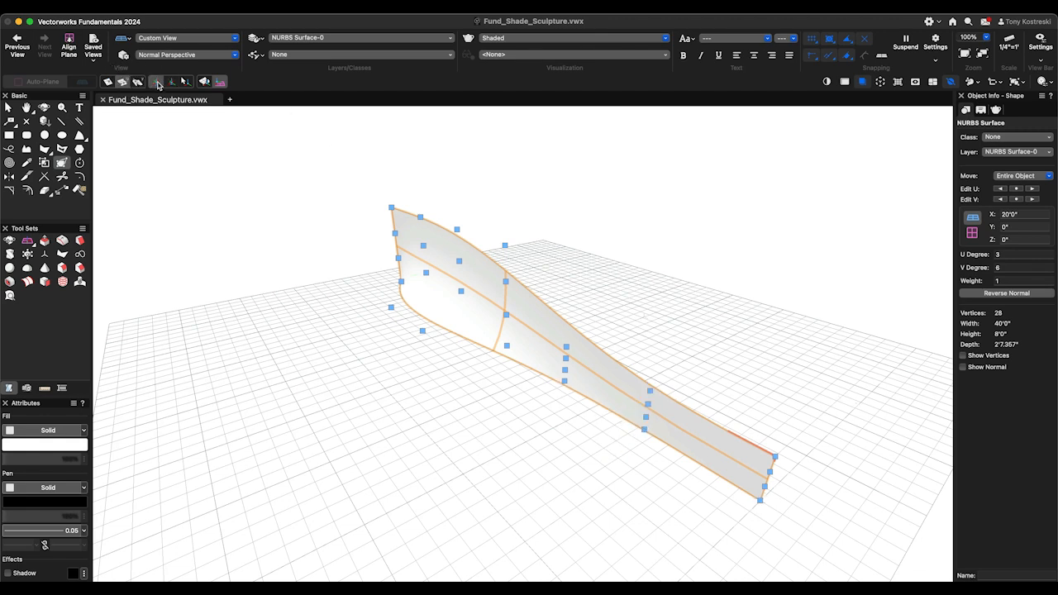
click(774, 456)
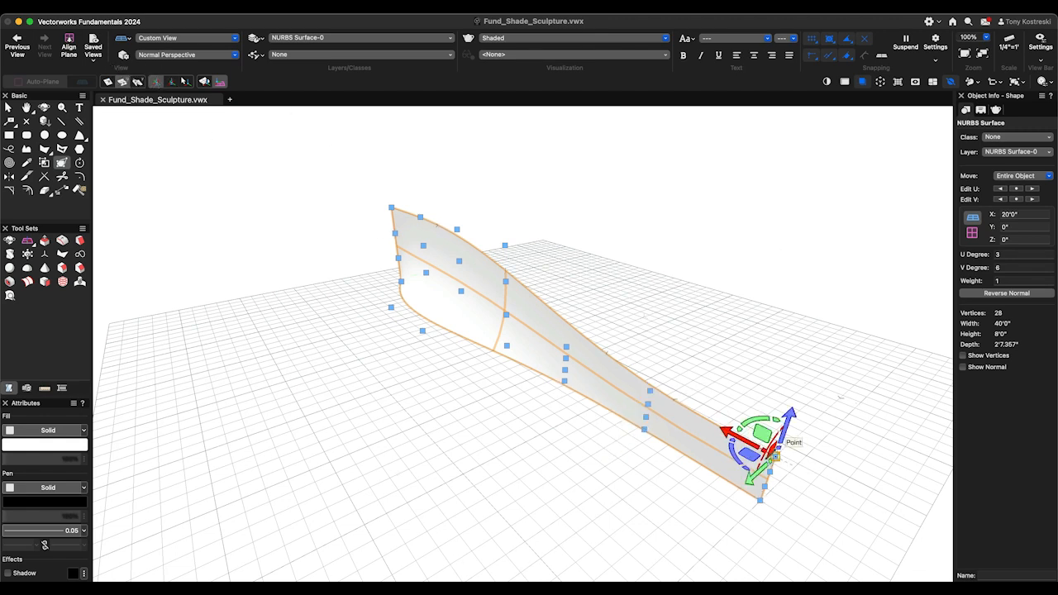
mouse_move(730, 446)
mouse_down()
mouse_move(720, 448)
mouse_move(727, 444)
mouse_up()
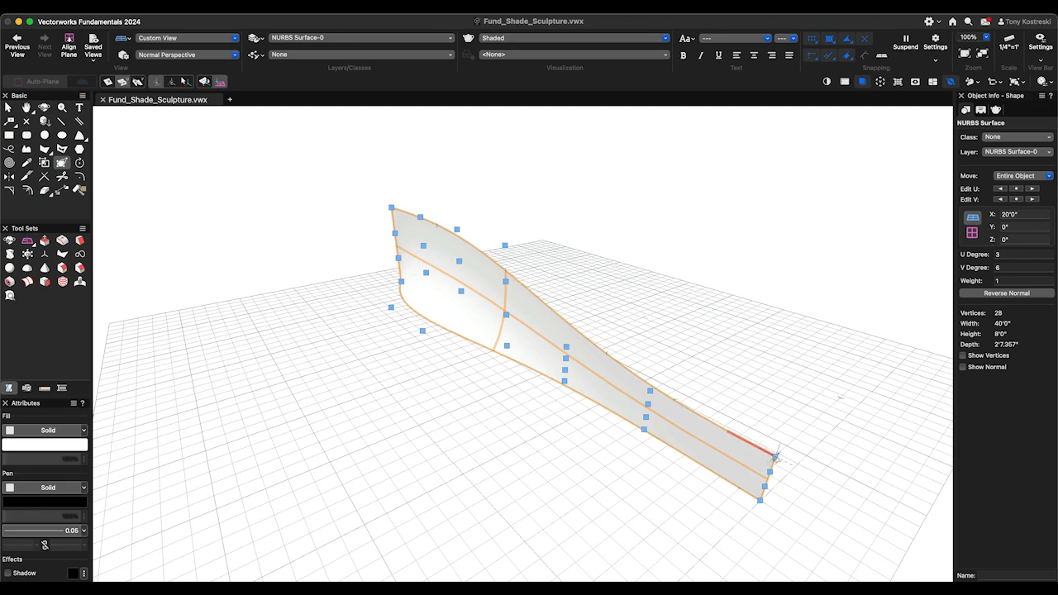
click(775, 455)
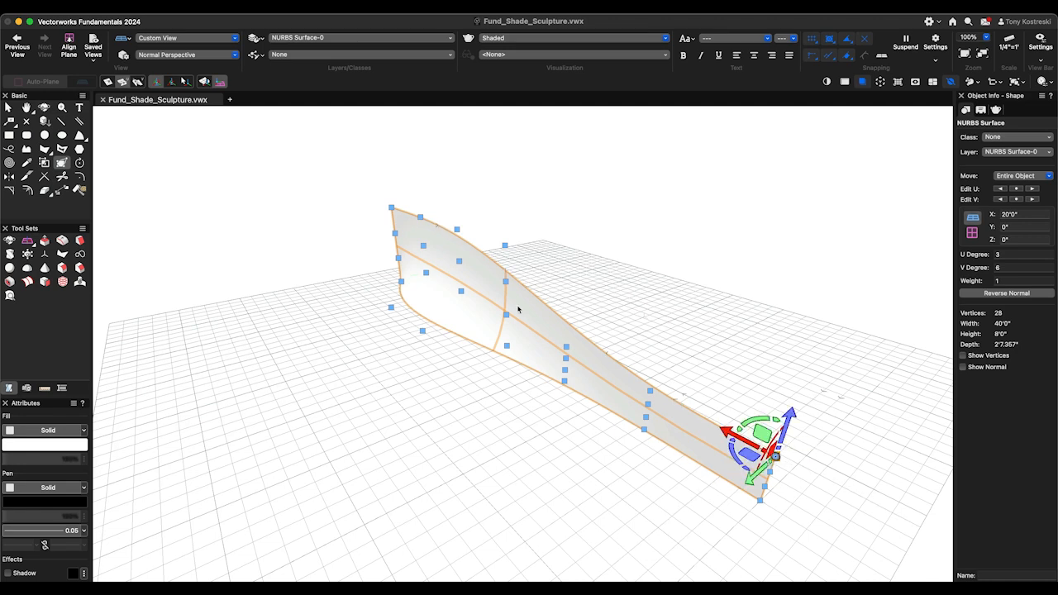
click(188, 83)
drag(765, 456, 707, 416)
key(Tab)
text(4')
key(Return)
click(692, 412)
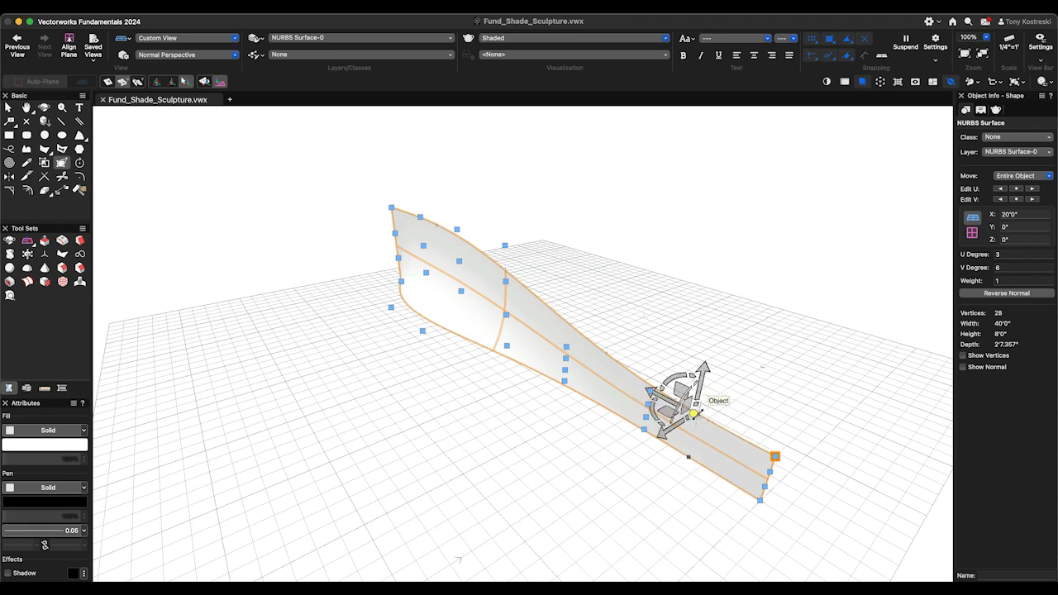
- Rotate the top row of vertices 25° in the horizontal plane about the repositioned dragger
click(153, 83)
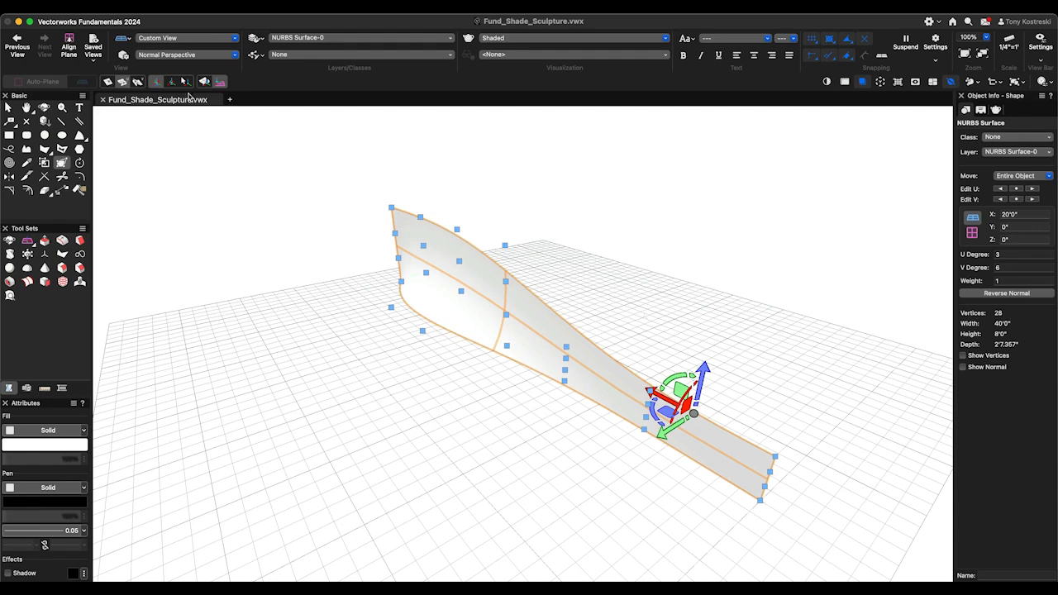
drag(652, 411, 650, 423)
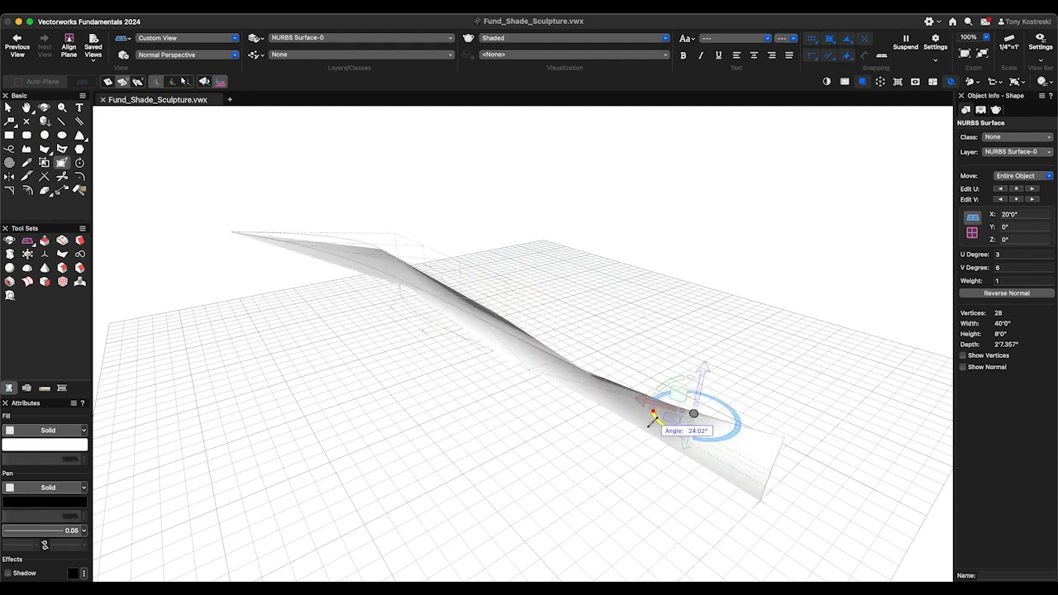
text(25)
key(Return)
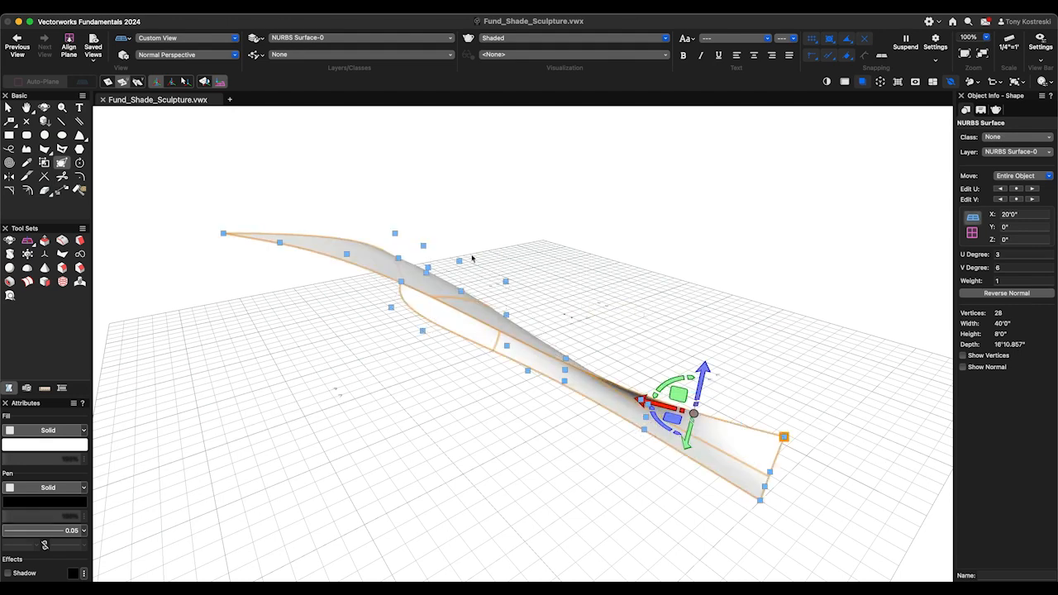
- Switch the projection to Orthogonal and inspect the NURBS surface from the front, side, back and isometric views
click(187, 55)
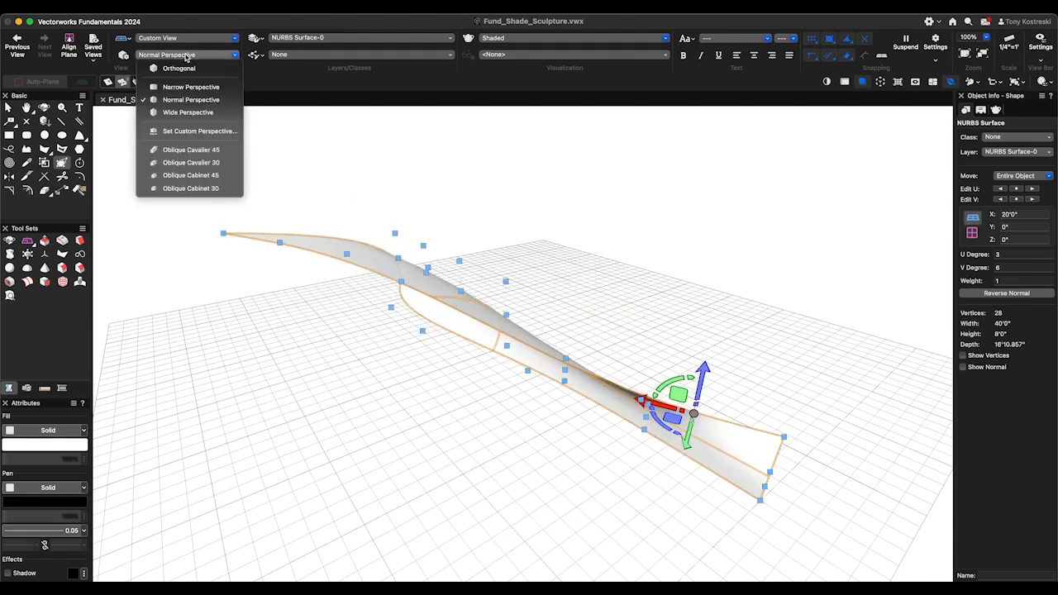
click(176, 67)
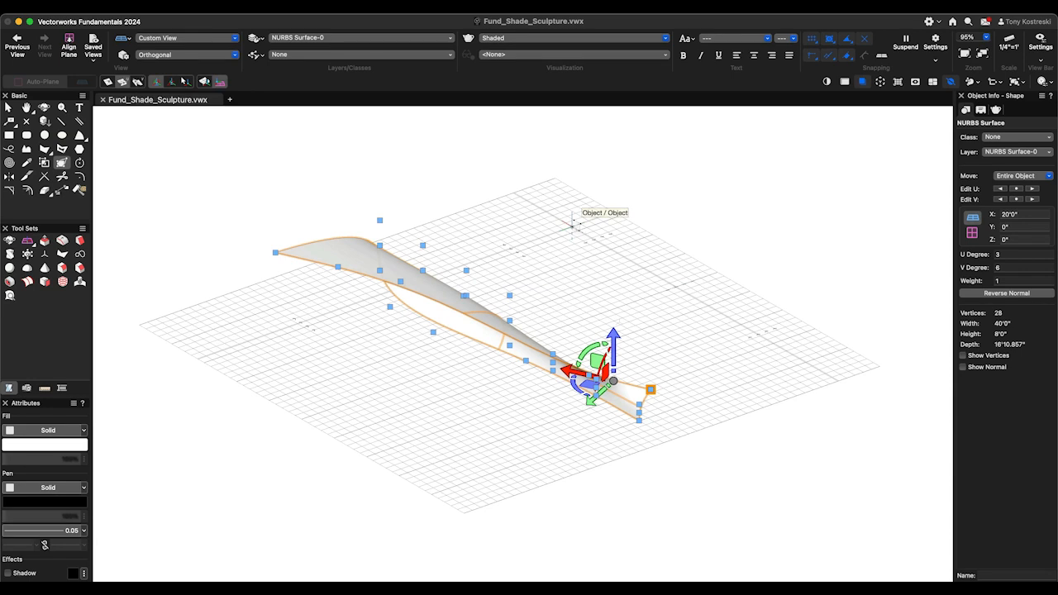
key(2)
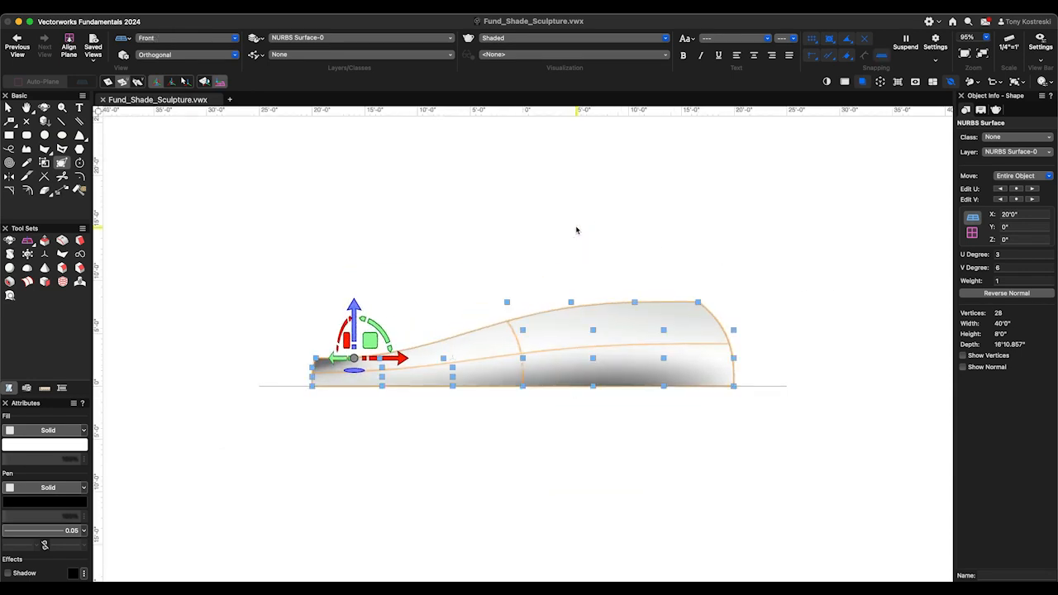
key(6)
key(4)
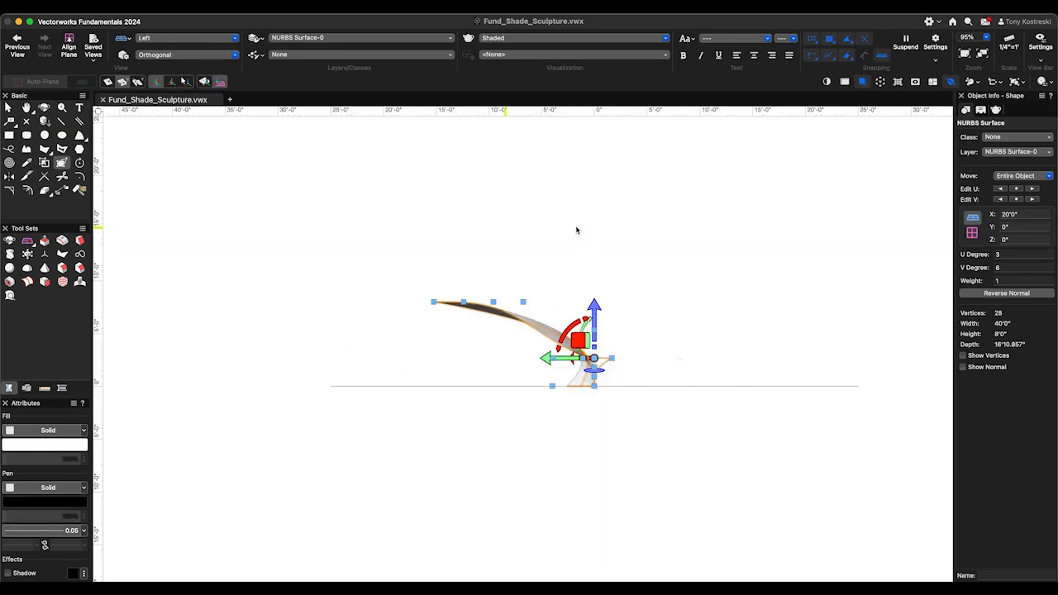
key(1)
key(7)
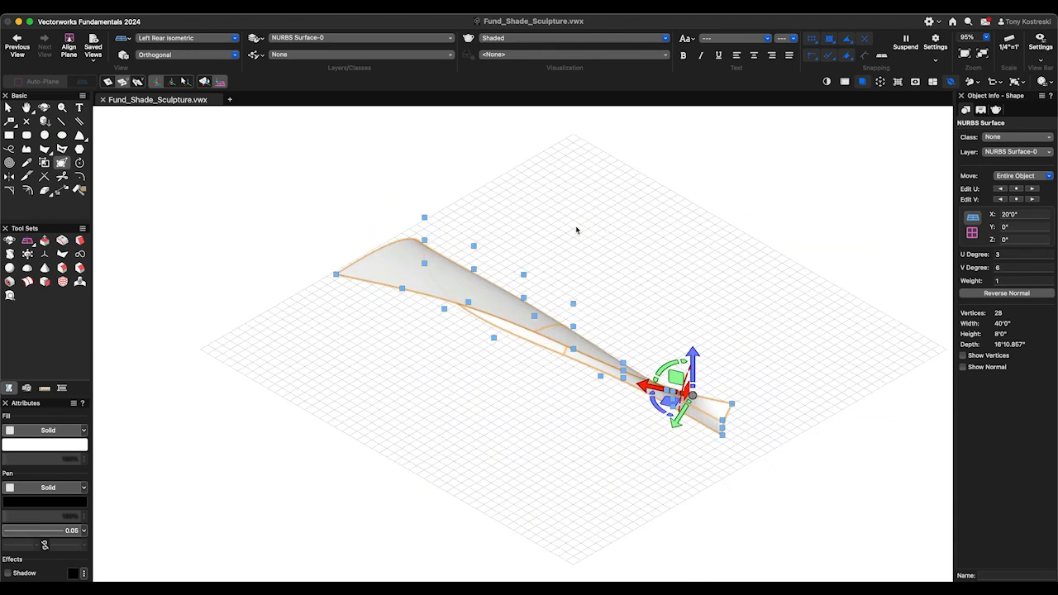
key(2)
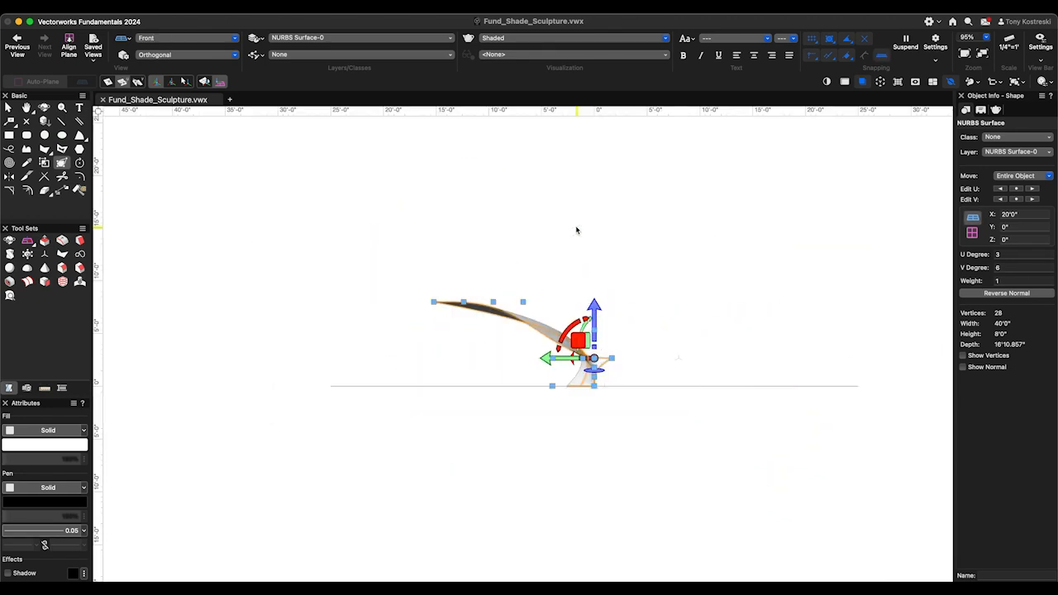
key(8)
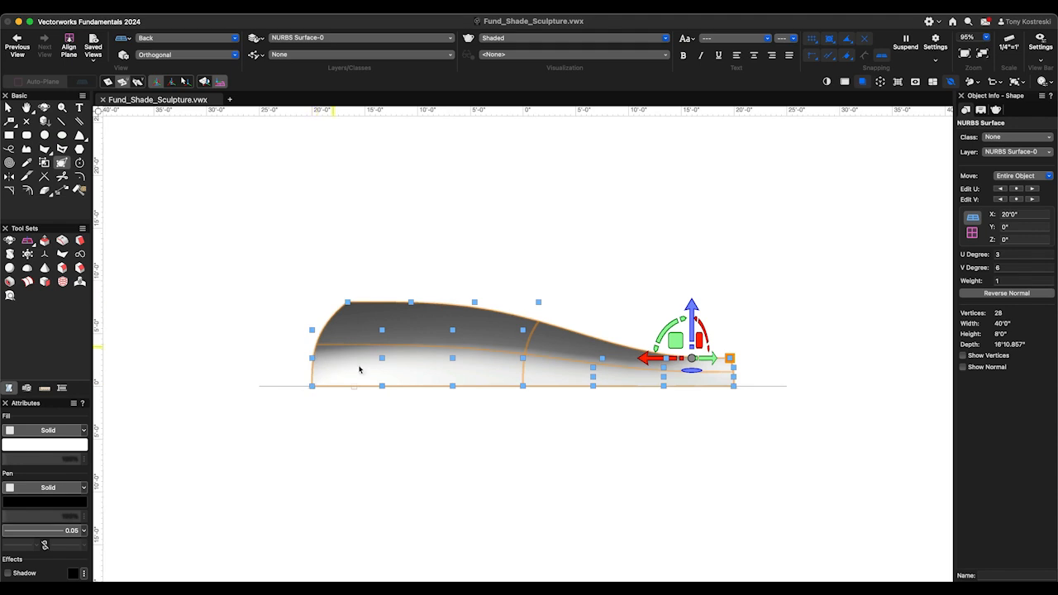
key(6)
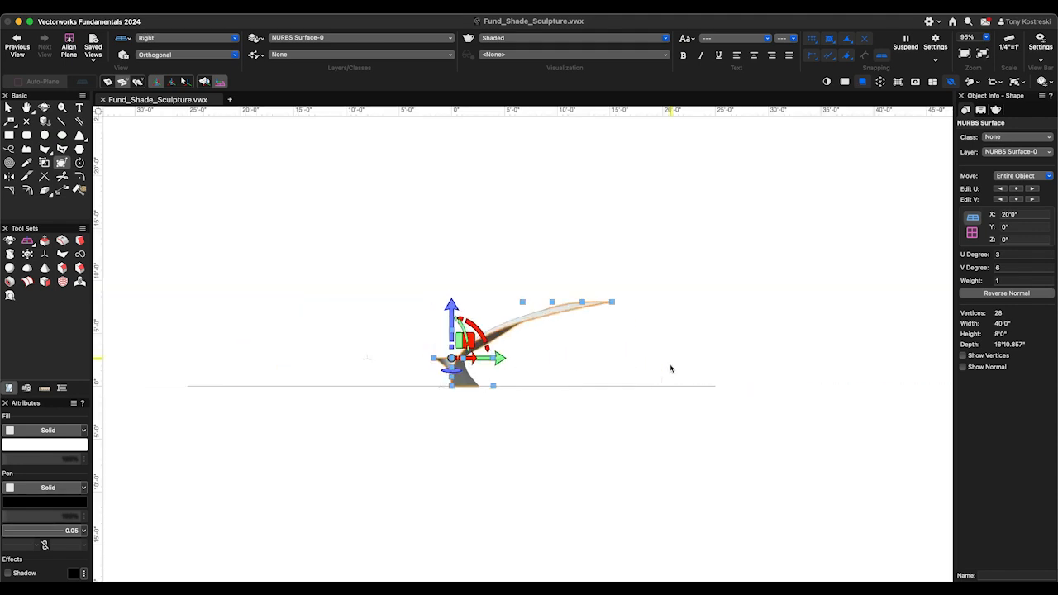
key(1)
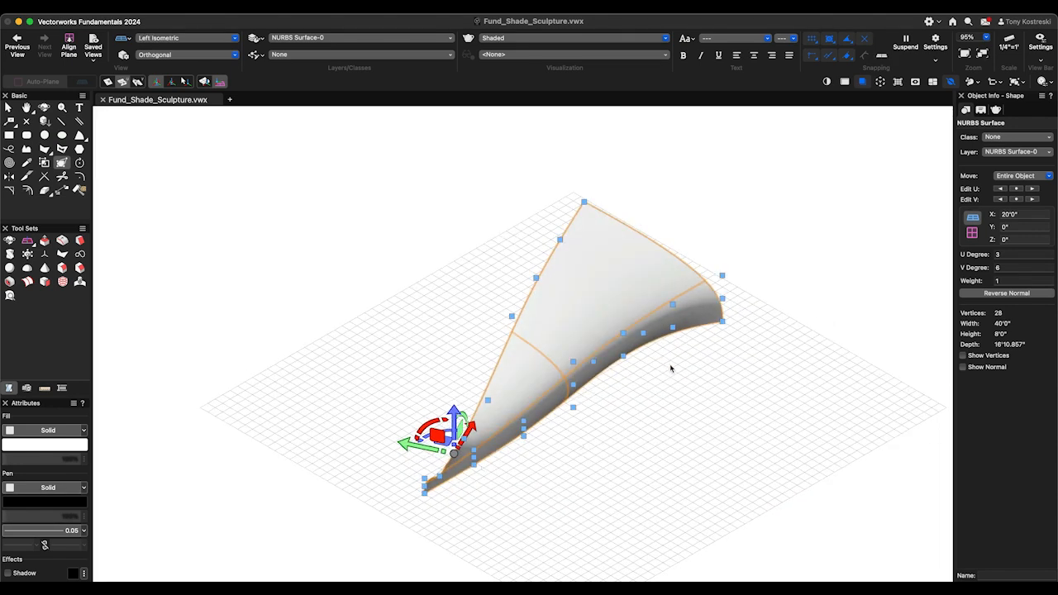
- Display the surface in multiple view panes to compare its views, and return to a single pane
key(m)
click(361, 446)
double_click(417, 441)
click(426, 295)
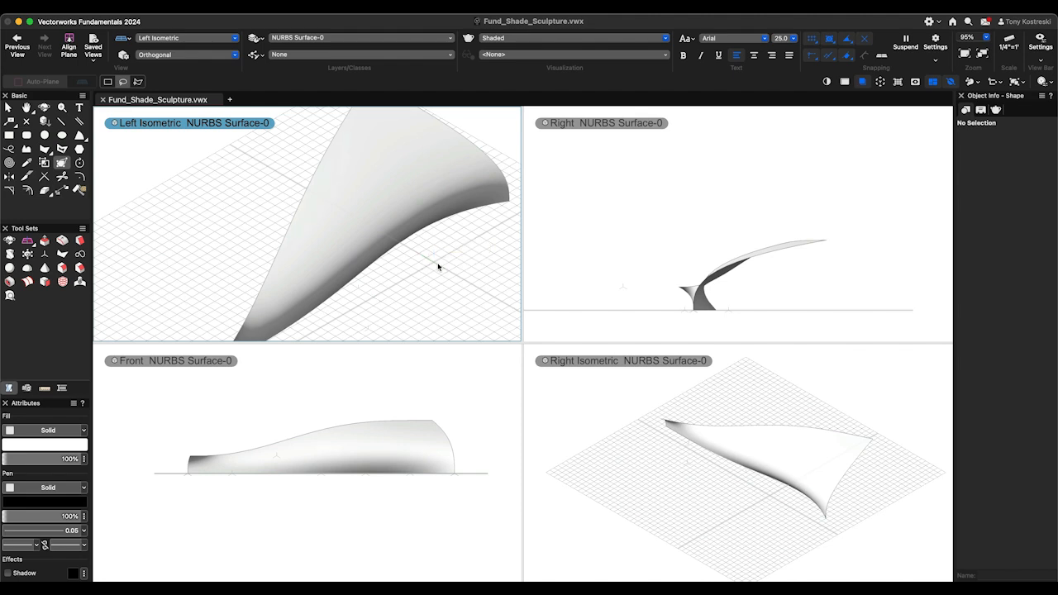
key(m)
- In Front view, reshape the surface by moving the tall end's top corner vertex horizontally into line with the end column below
key(2)
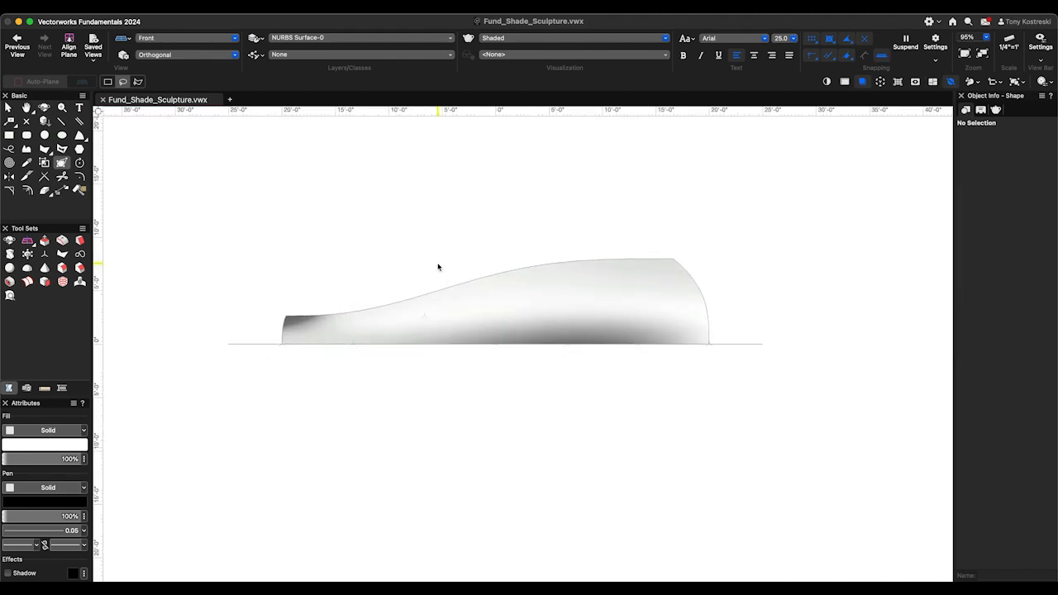
click(605, 281)
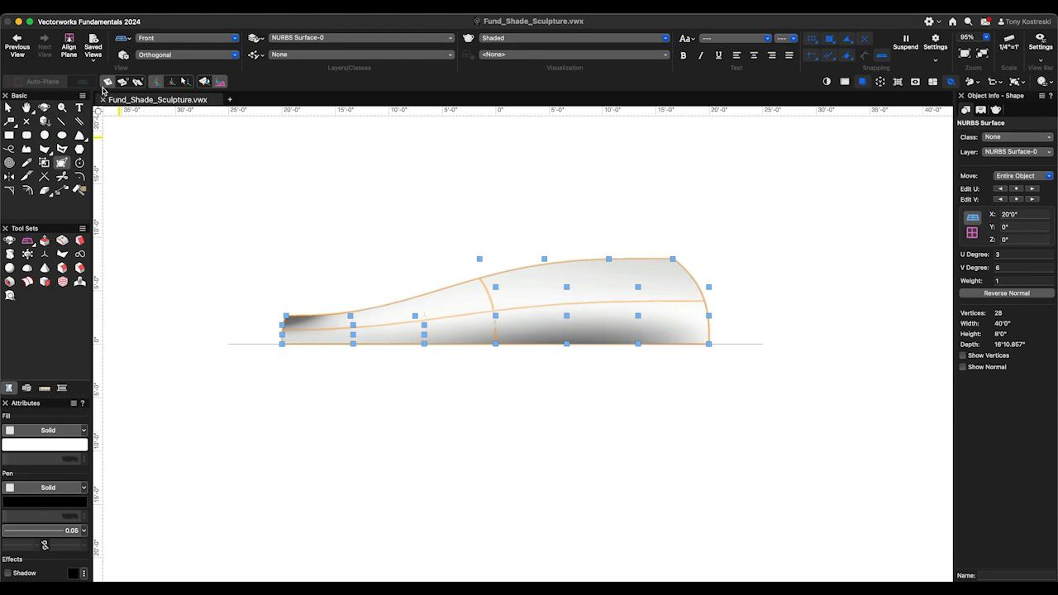
scroll(704, 264, up, 5)
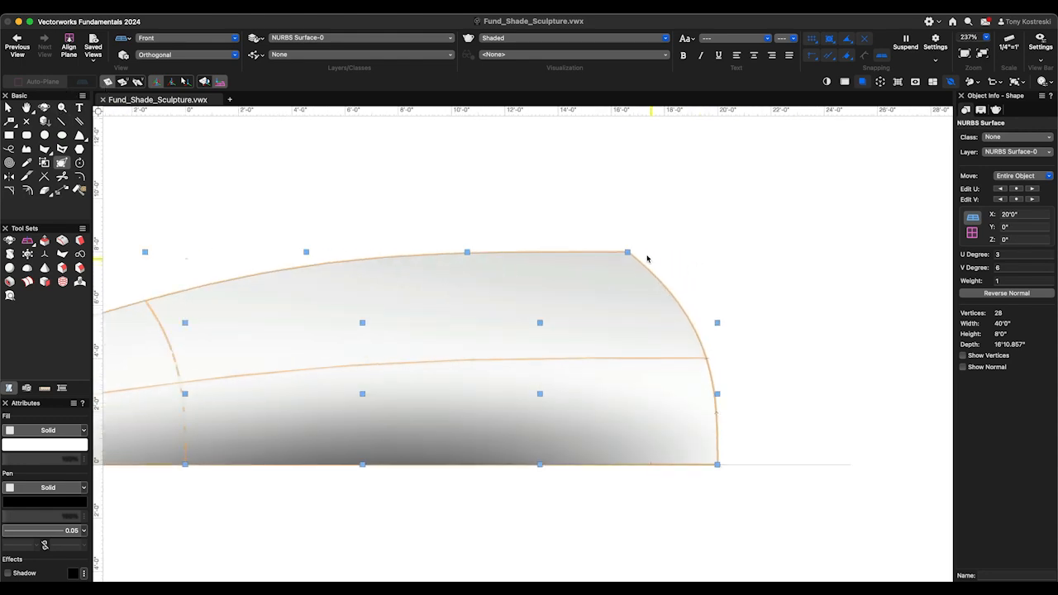
click(628, 252)
drag(636, 250, 717, 251)
- Move the next three top-row vertices from the tall end horizontally into line with the vertex columns beneath them
click(468, 251)
drag(468, 251, 540, 464)
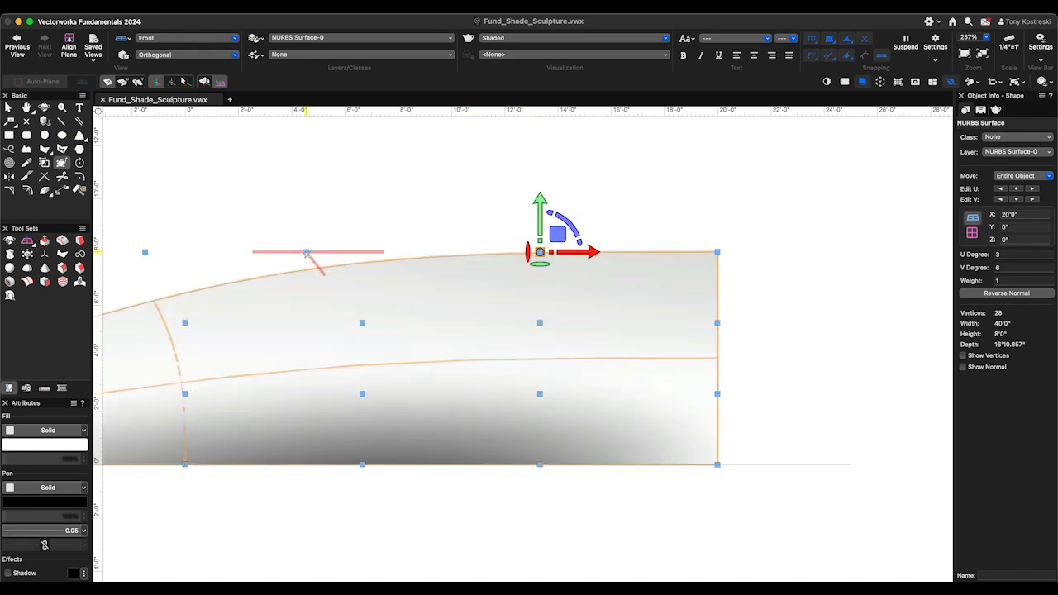
click(306, 252)
drag(307, 251, 362, 464)
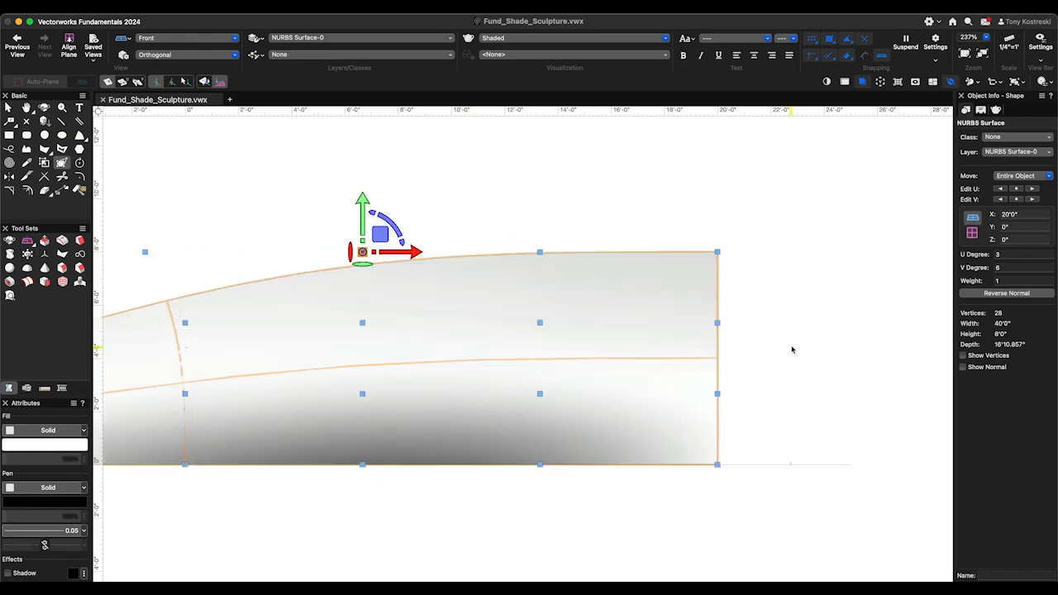
scroll(794, 349, down, 3)
scroll(415, 316, up, 5)
click(370, 254)
drag(371, 253, 421, 537)
scroll(669, 420, down, 3)
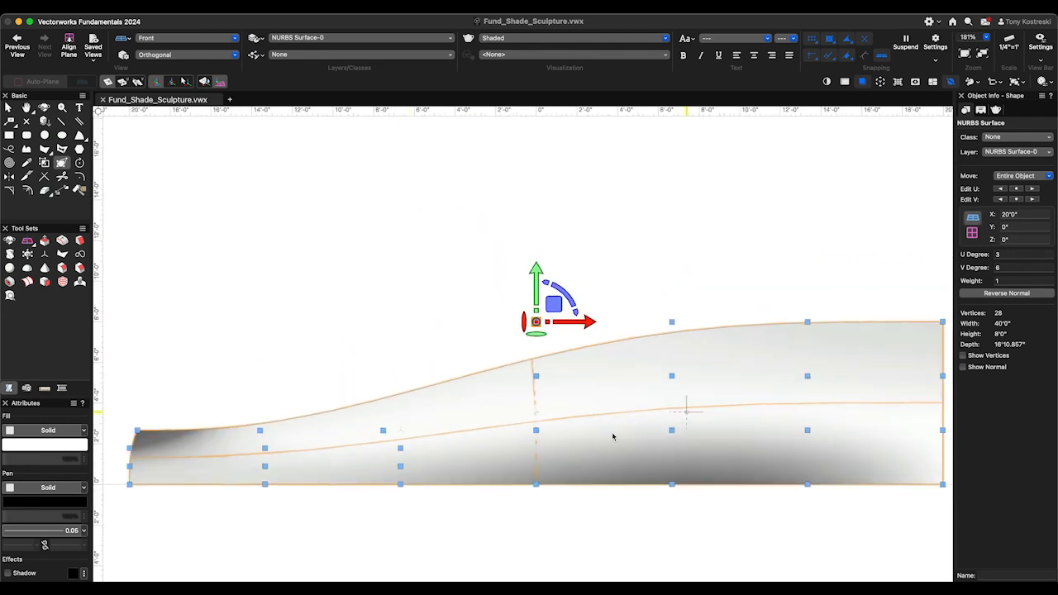
- Align the two remaining intermediate top-row vertices toward the low end horizontally with their columns below
scroll(292, 456, up, 4)
click(569, 407)
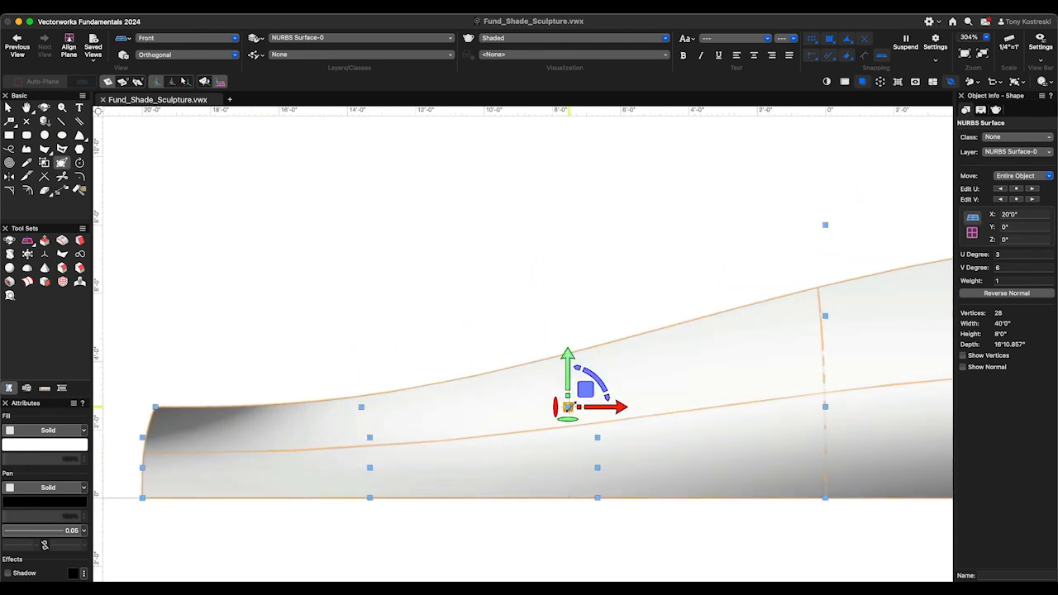
drag(569, 407, 598, 407)
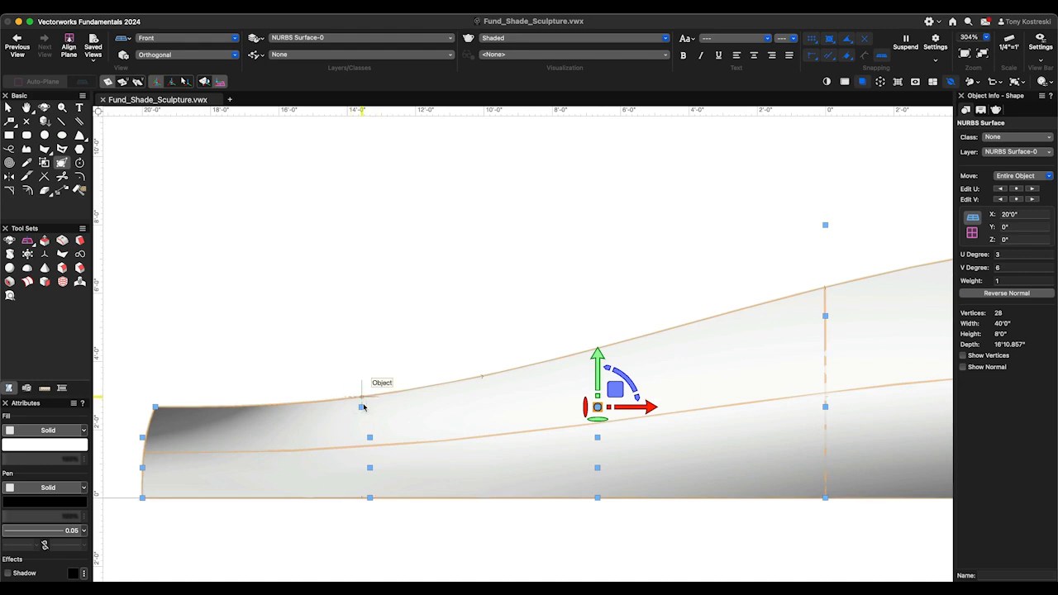
click(362, 406)
drag(361, 407, 369, 502)
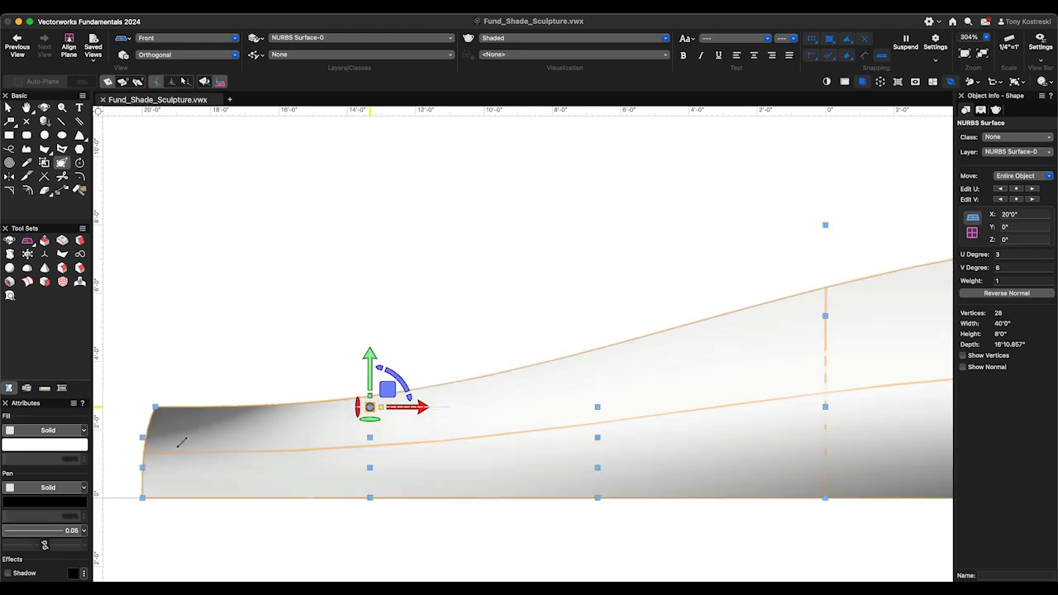
- Align the low end's top corner vertex with the column below it in both Front and Left views, and check the surface in Left Isometric
click(155, 407)
drag(156, 407, 142, 486)
key(4)
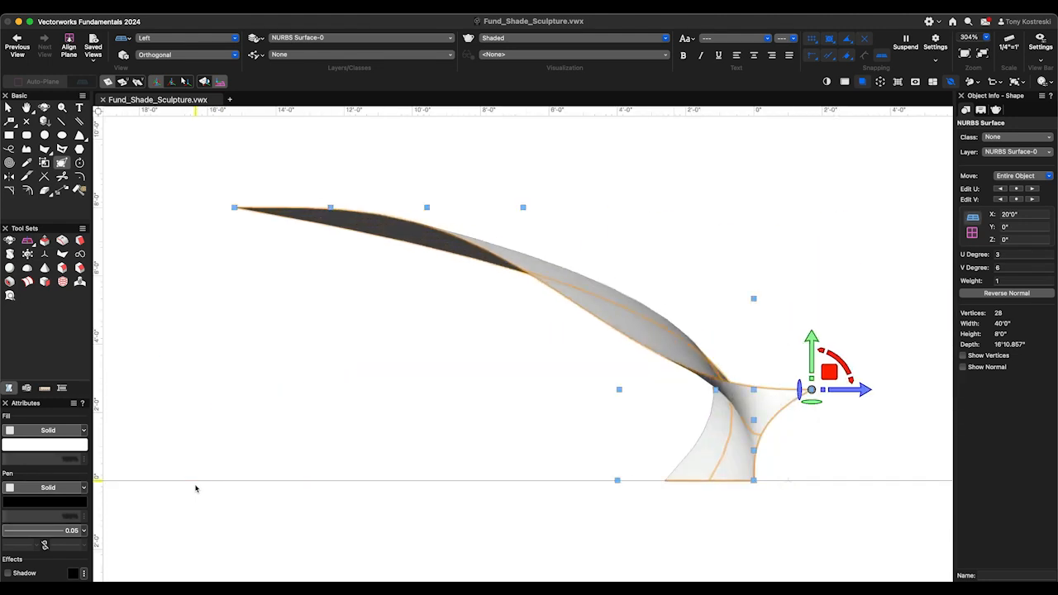
drag(811, 389, 748, 472)
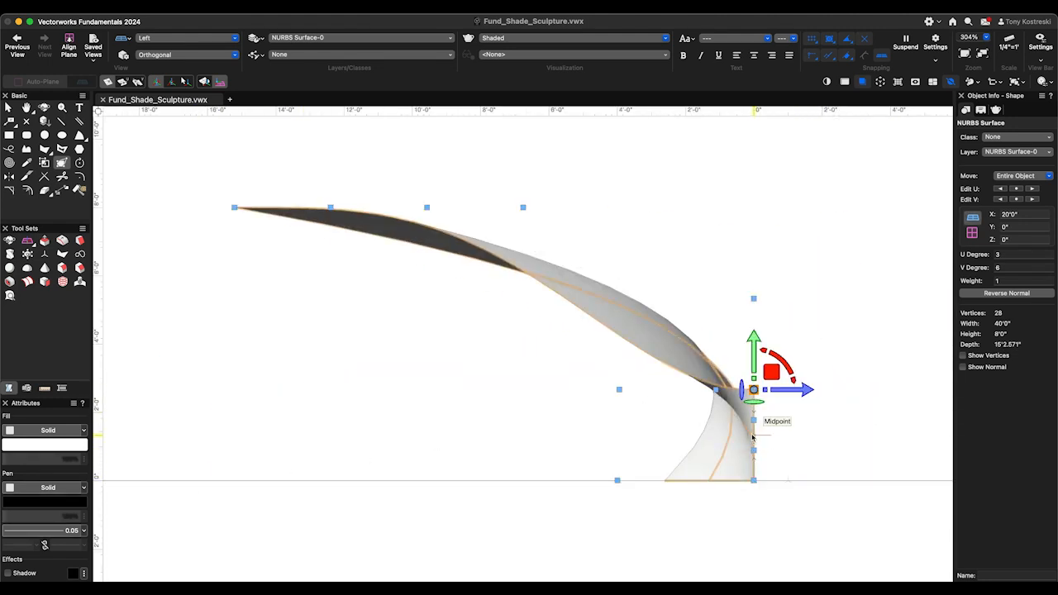
key(1)
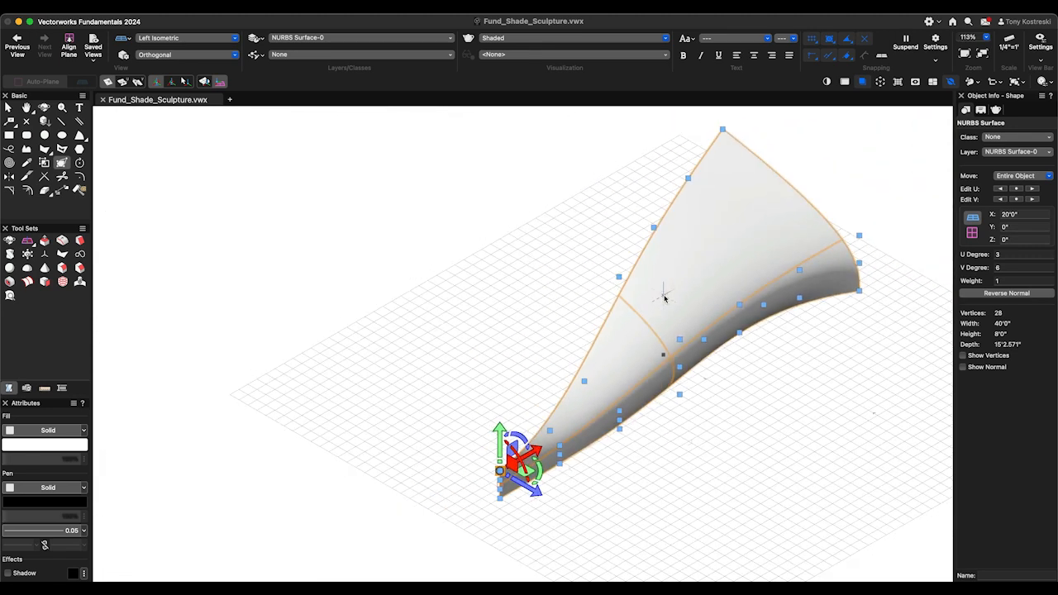
scroll(594, 450, up, 1)
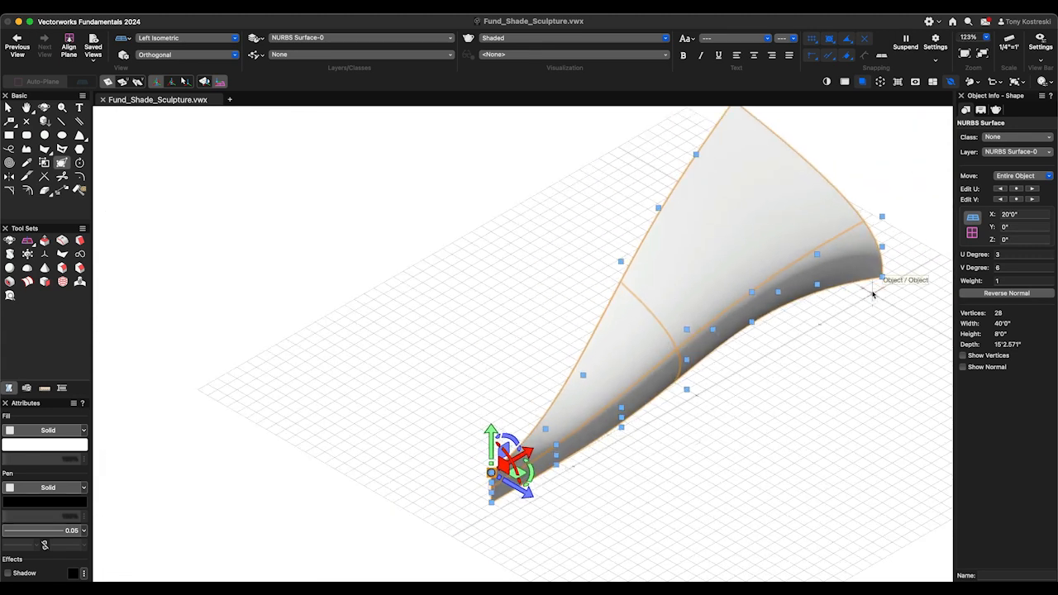
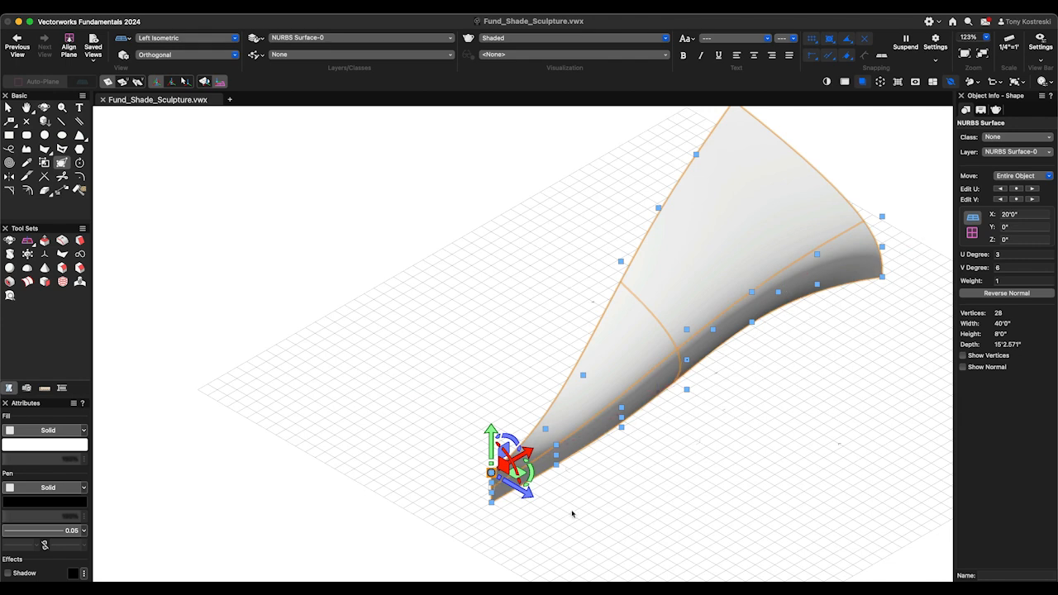
- Move the bottom-row vertex next to the low end -1' along Y, and check the surface in Left view and in isometric
scroll(568, 475, up, 3)
click(549, 459)
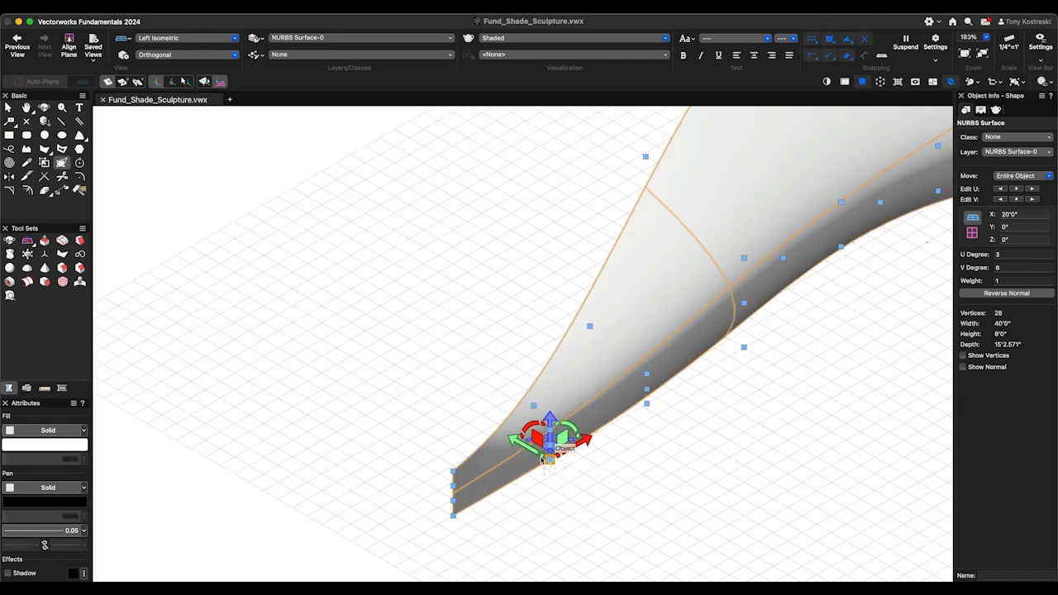
drag(531, 454, 564, 468)
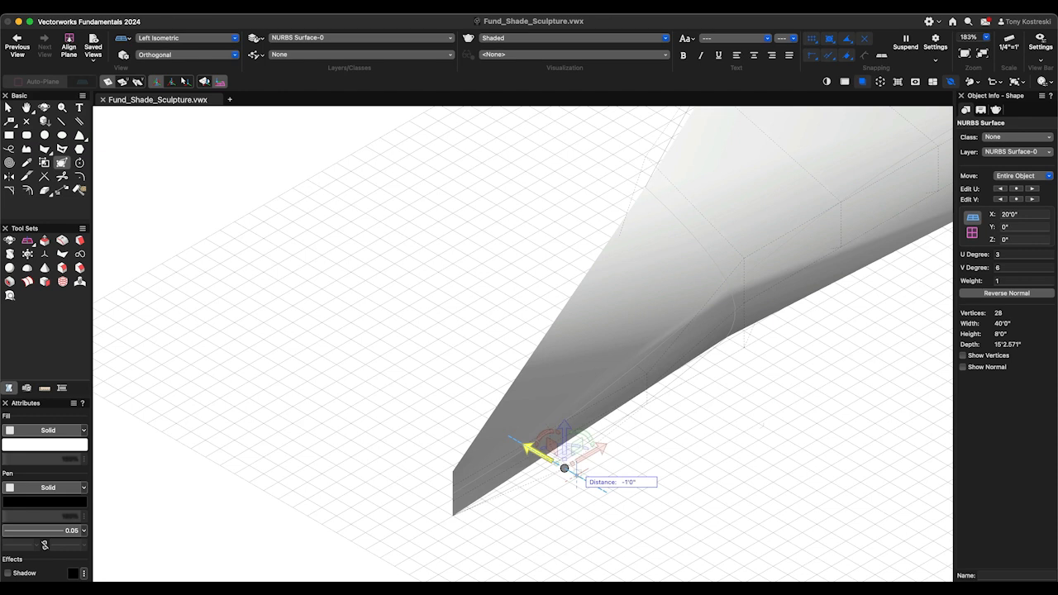
click(576, 474)
scroll(479, 439, down, 2)
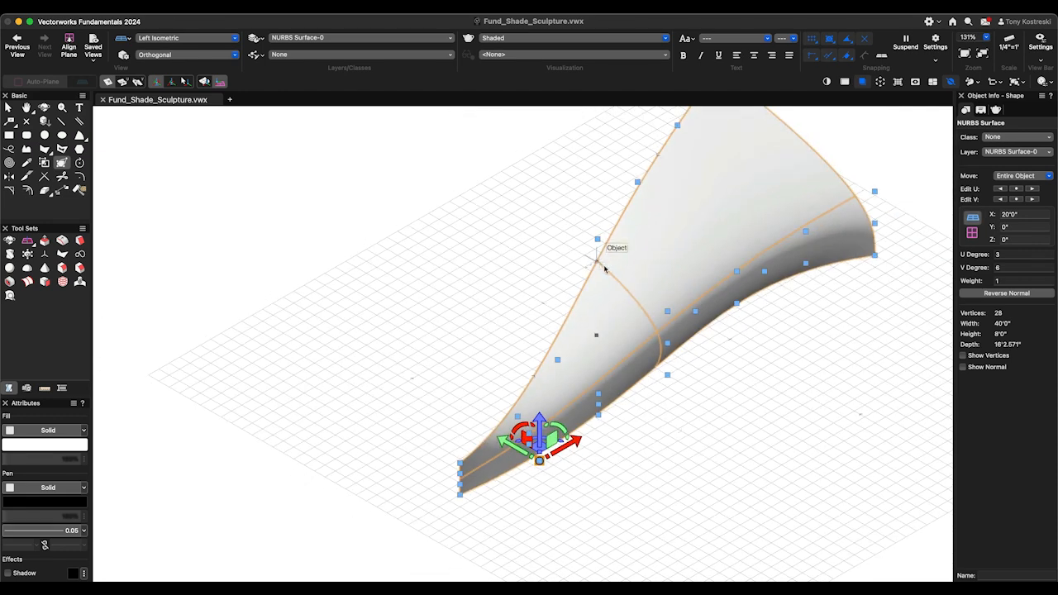
key(4)
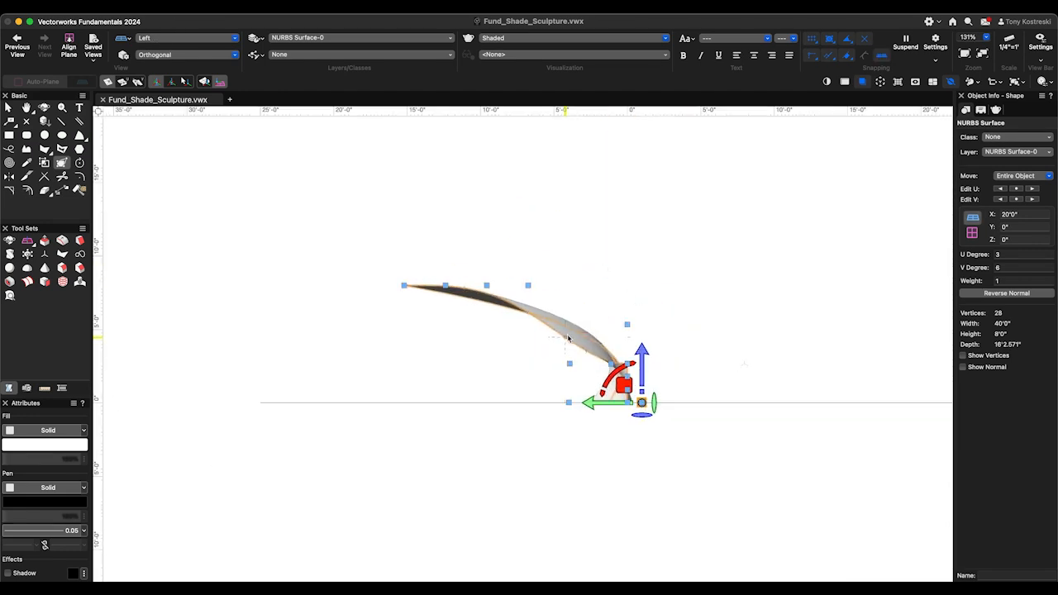
key(1)
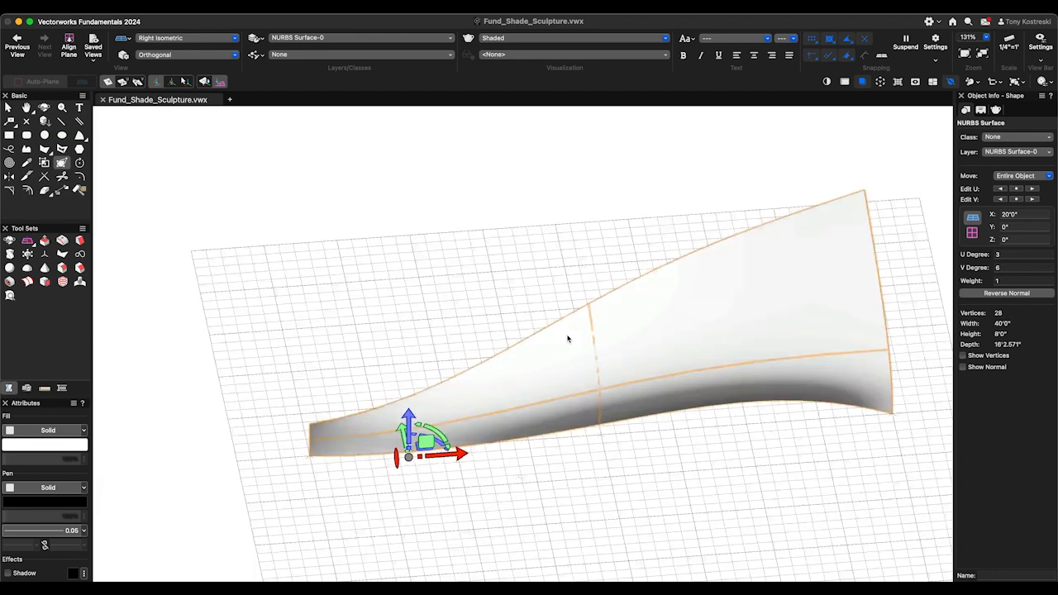
- Pull the third top-row vertex from the low end outward in the negative Y direction to twist the surface
scroll(594, 324, down, 2)
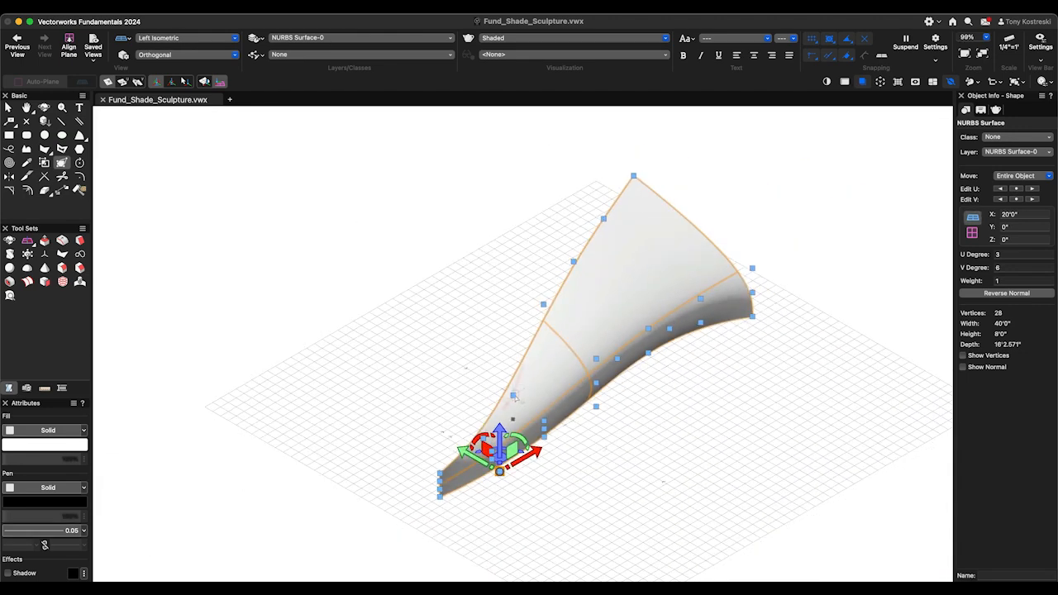
click(512, 396)
drag(545, 374, 566, 423)
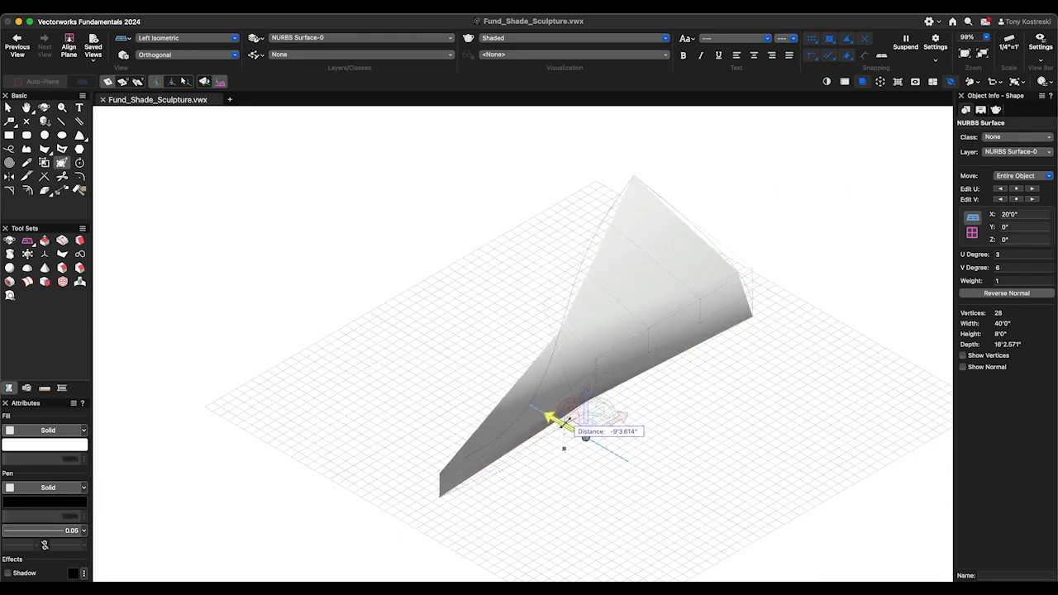
text(-1)
key(Return)
click(576, 442)
- Turn the view to the surface's concave side, set the projection to Normal Perspective, and center the whole sculpture
key(shift+c)
drag(552, 439, 708, 435)
key(h)
drag(513, 455, 565, 401)
key(shift+c)
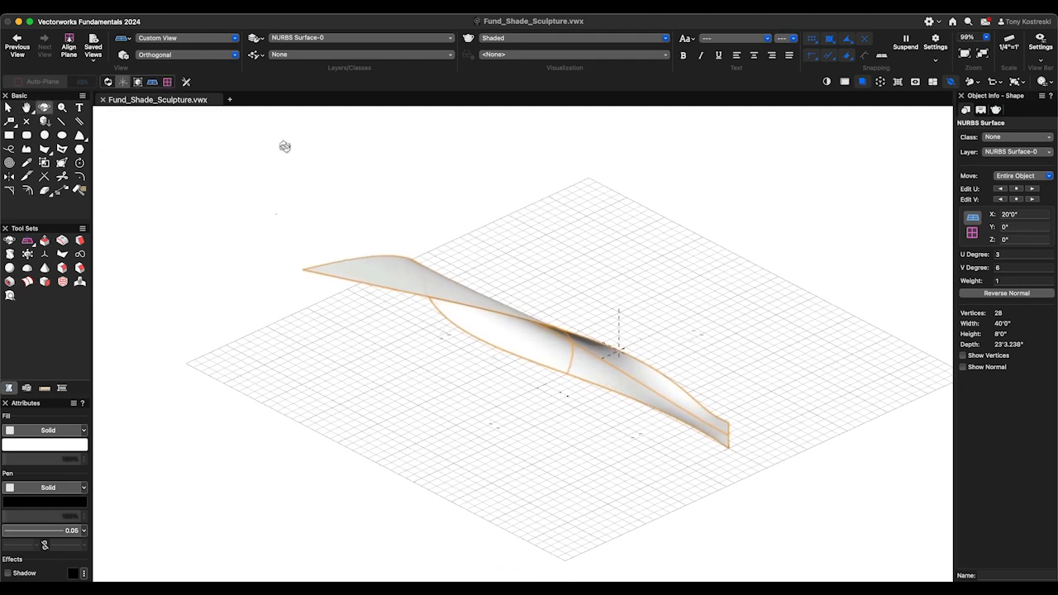
click(146, 56)
click(175, 97)
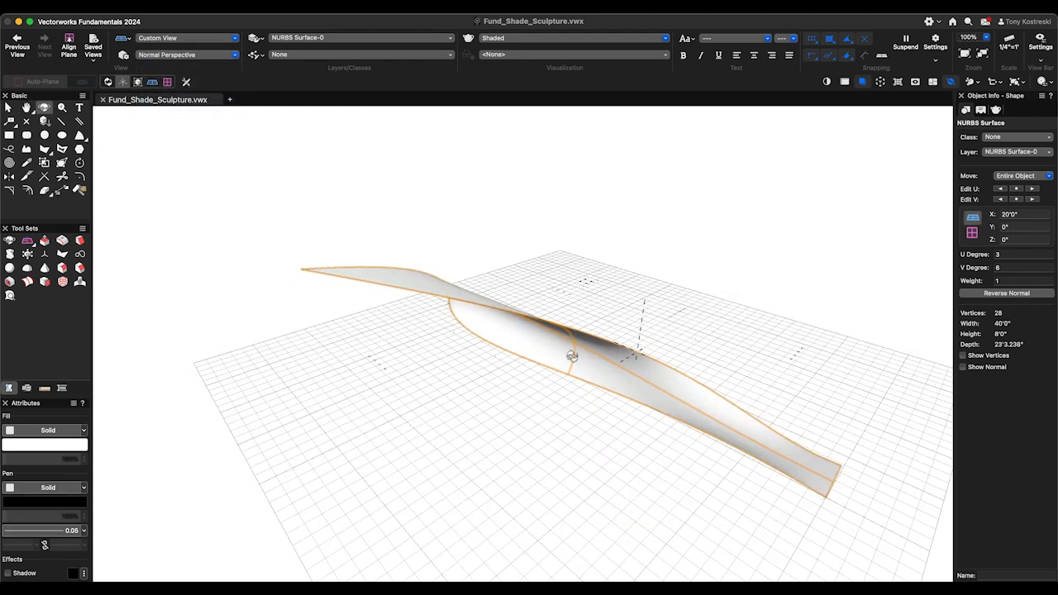
key(h)
drag(697, 441, 593, 412)
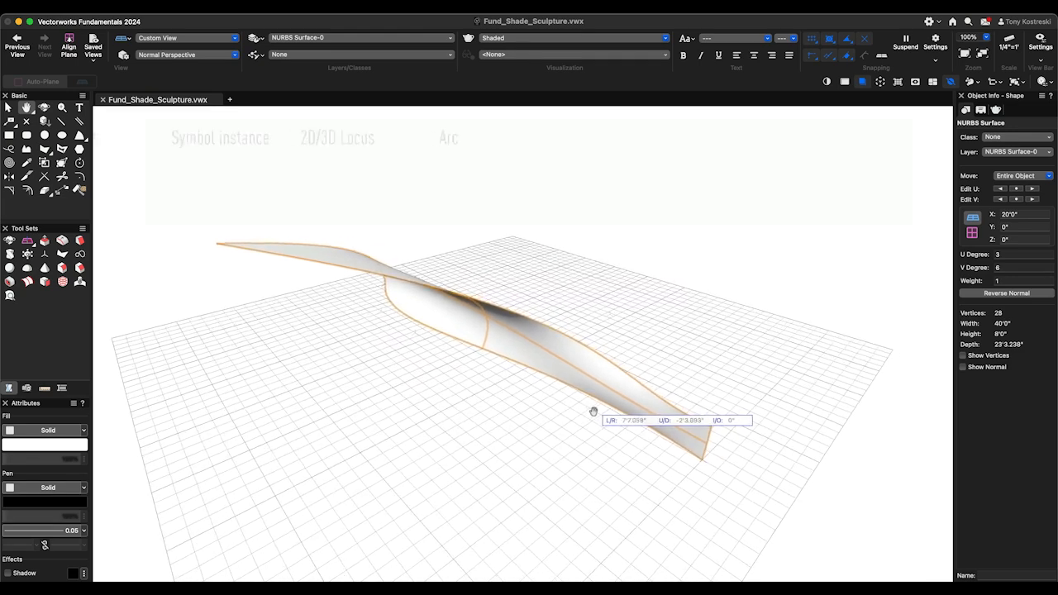
key(shift+c)
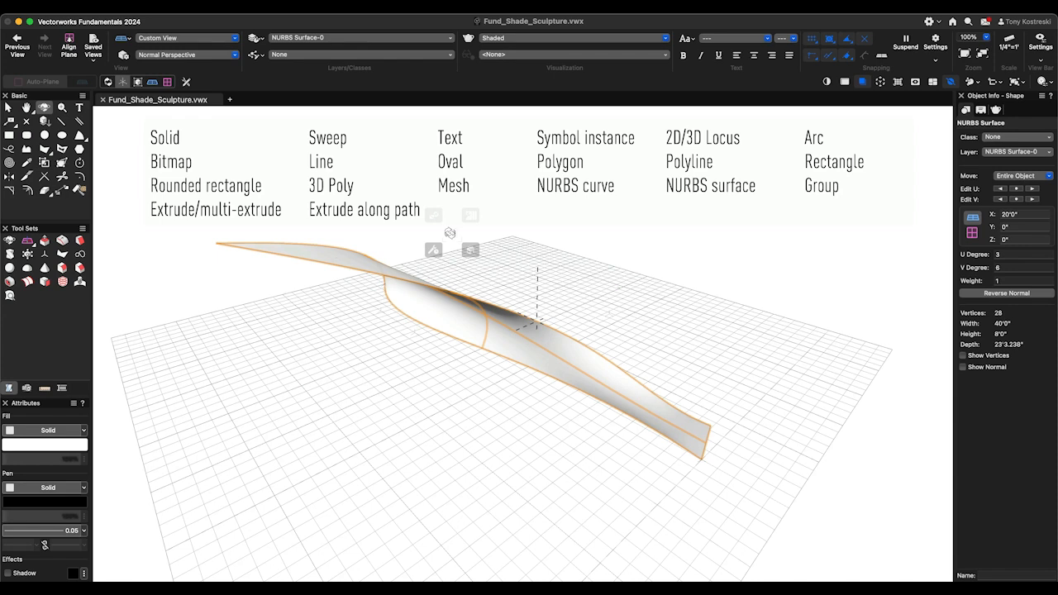
- Create a 4" by 4" rectangle and place it on the ground beyond the sculpture's near end
mouse_move(470, 249)
double_click(593, 276)
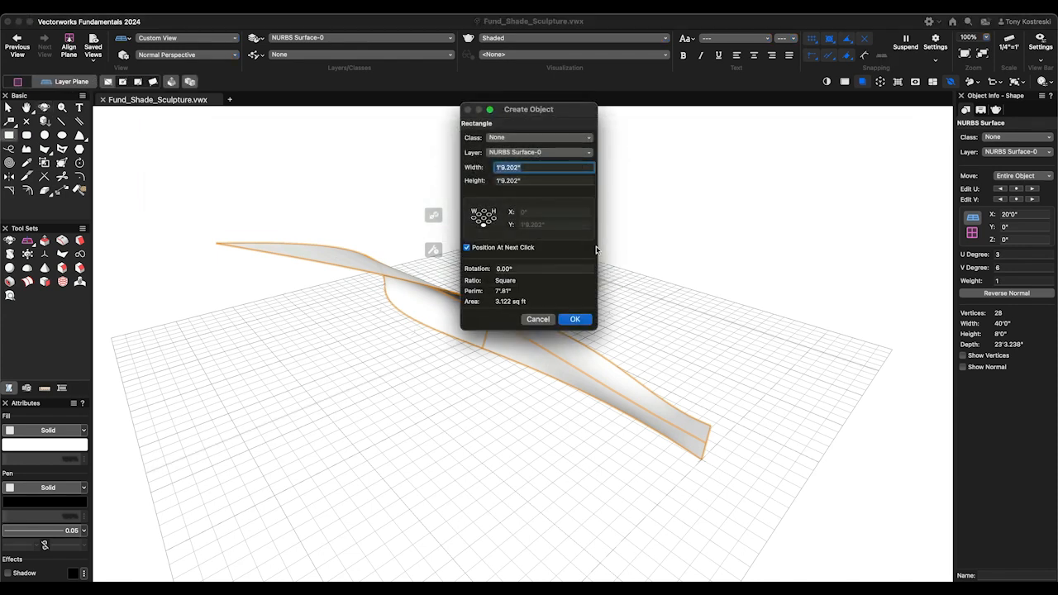
text(4)
key(Tab)
text(4)
key(Tab)
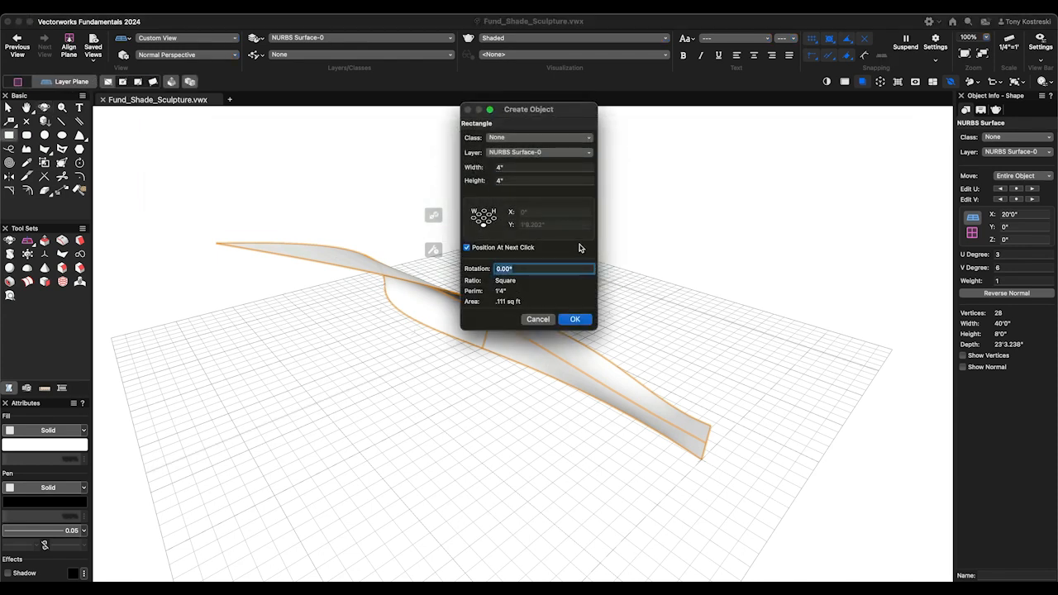
click(577, 320)
click(803, 532)
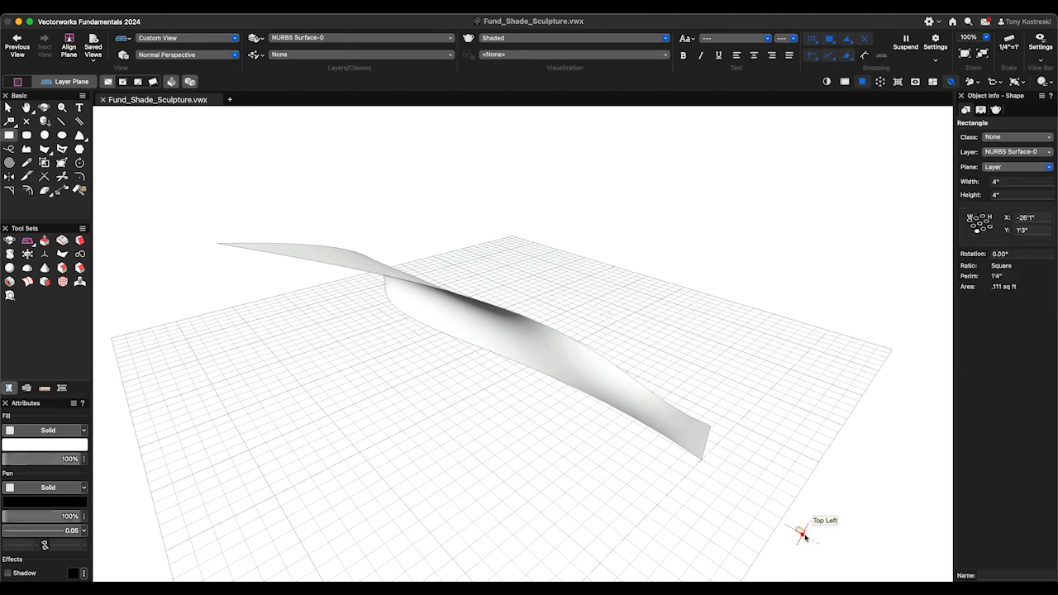
- Create a surface array from the rectangle on the NURBS surface with 10 X' and 10 Y' repetitions, Offset Y' Factor 1, and the base surface displayed
key(x)
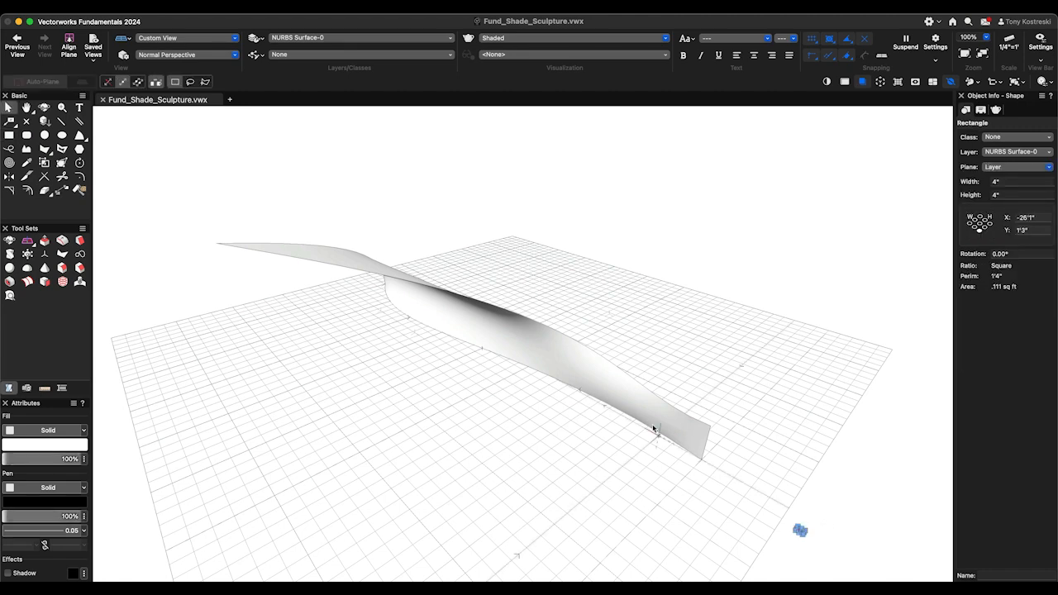
shift+click(623, 402)
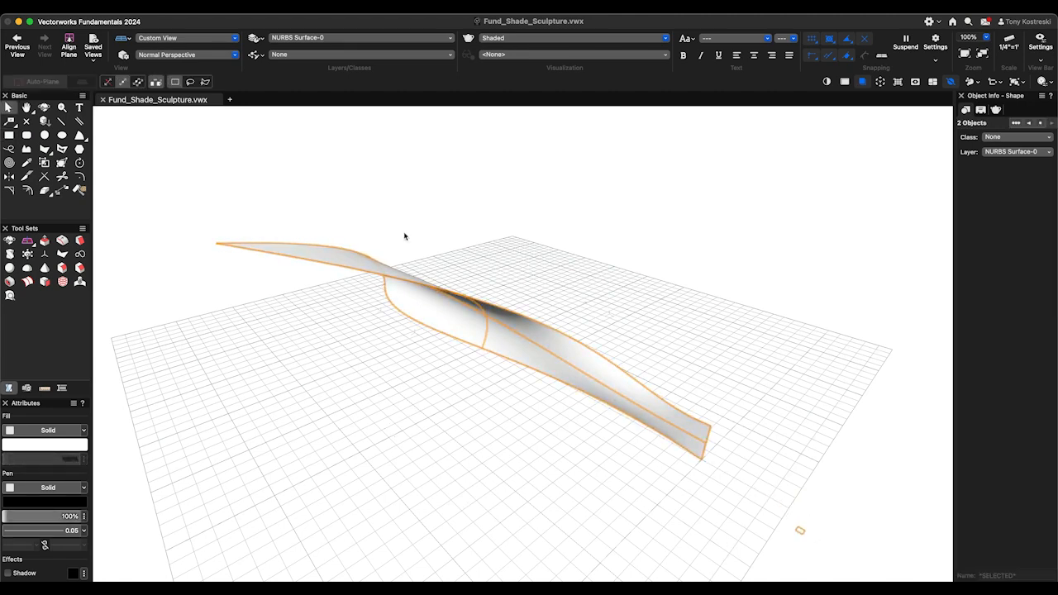
click(199, 7)
click(236, 136)
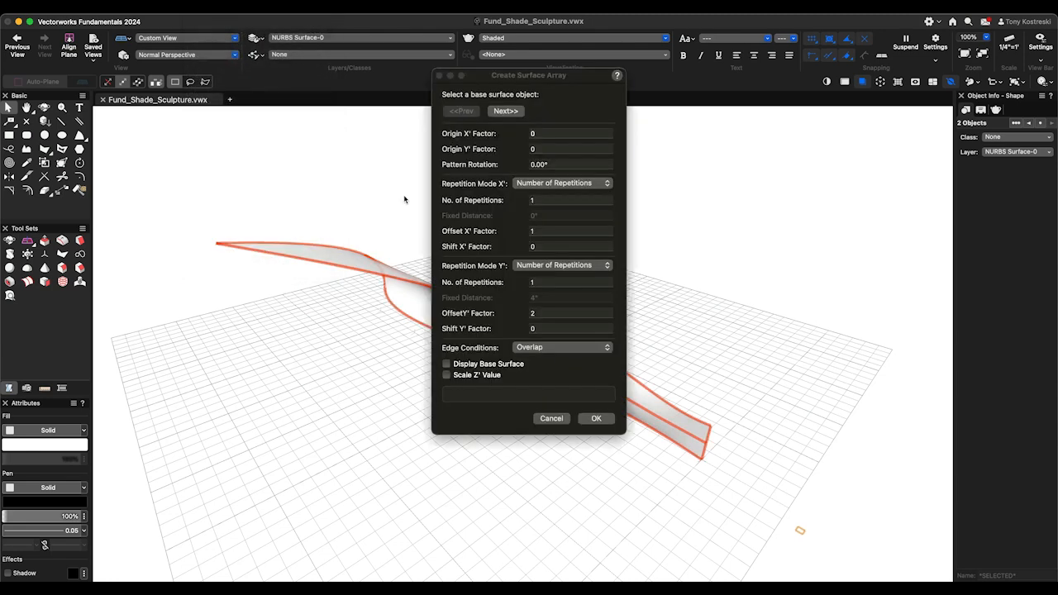
click(543, 201)
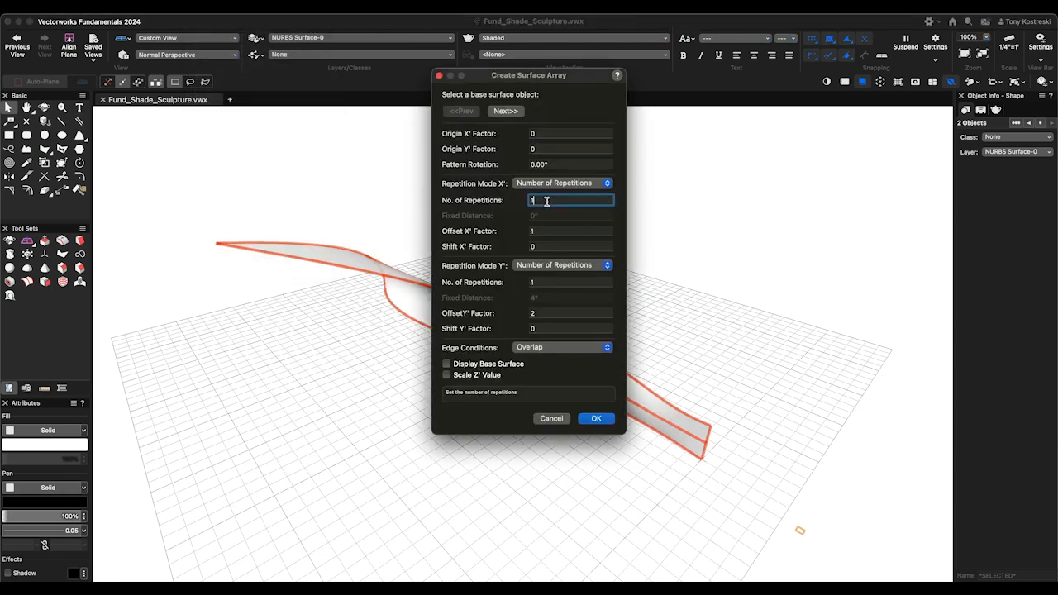
click(547, 281)
text(10)
key(Tab)
text(1)
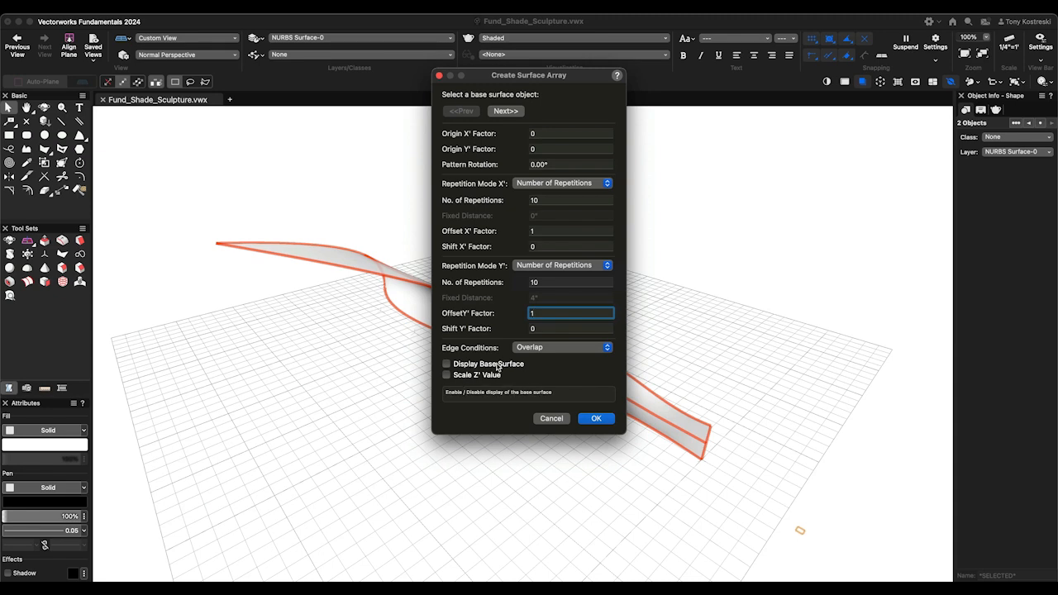
click(597, 419)
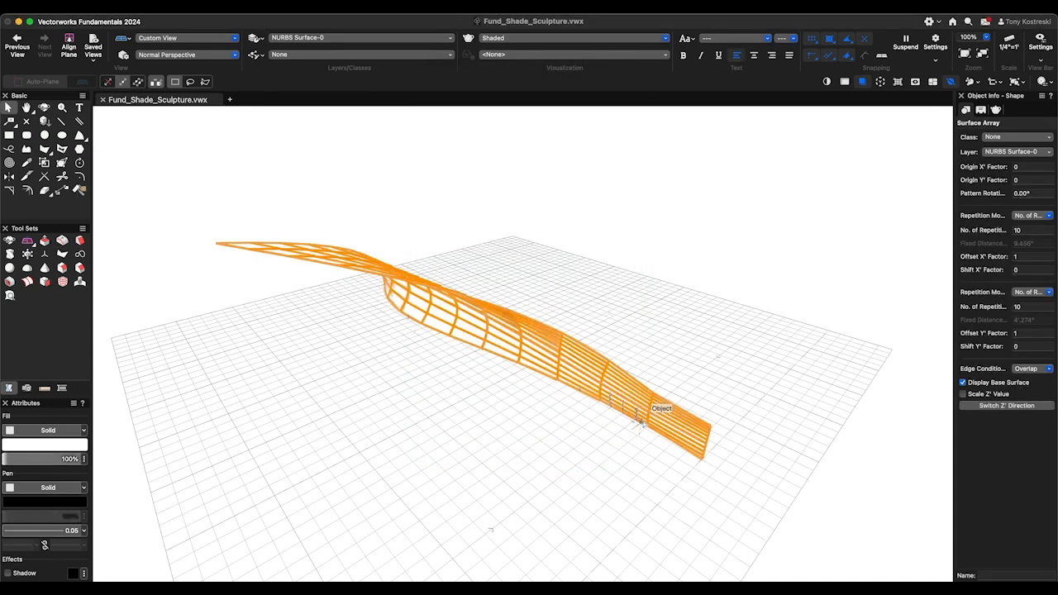
- Hide the surface array's base surface and set its number of Y' repetitions to 20
key(shift+c)
drag(607, 413, 595, 368)
key(x)
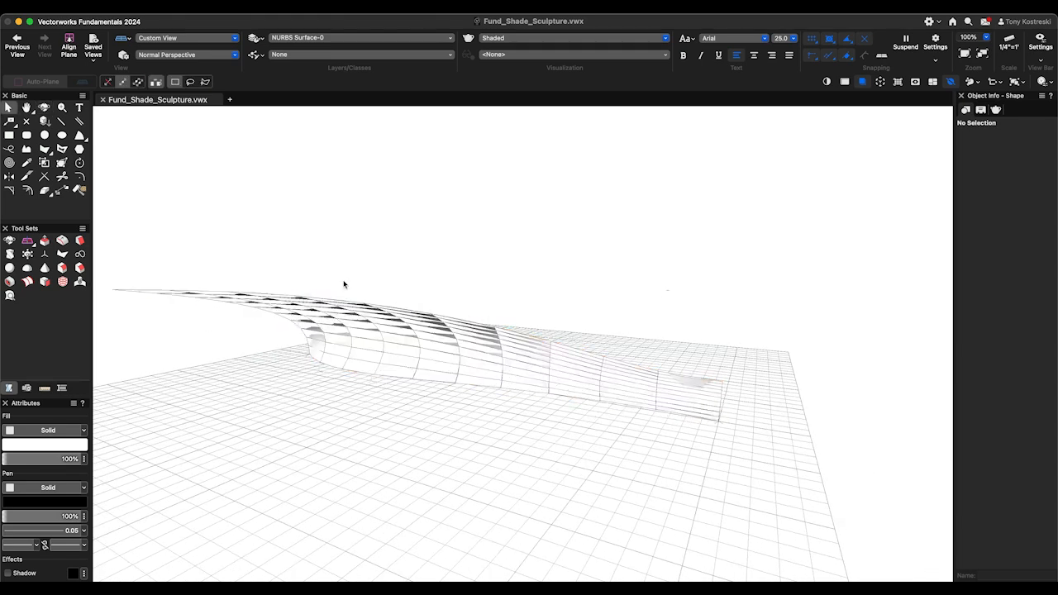
click(537, 355)
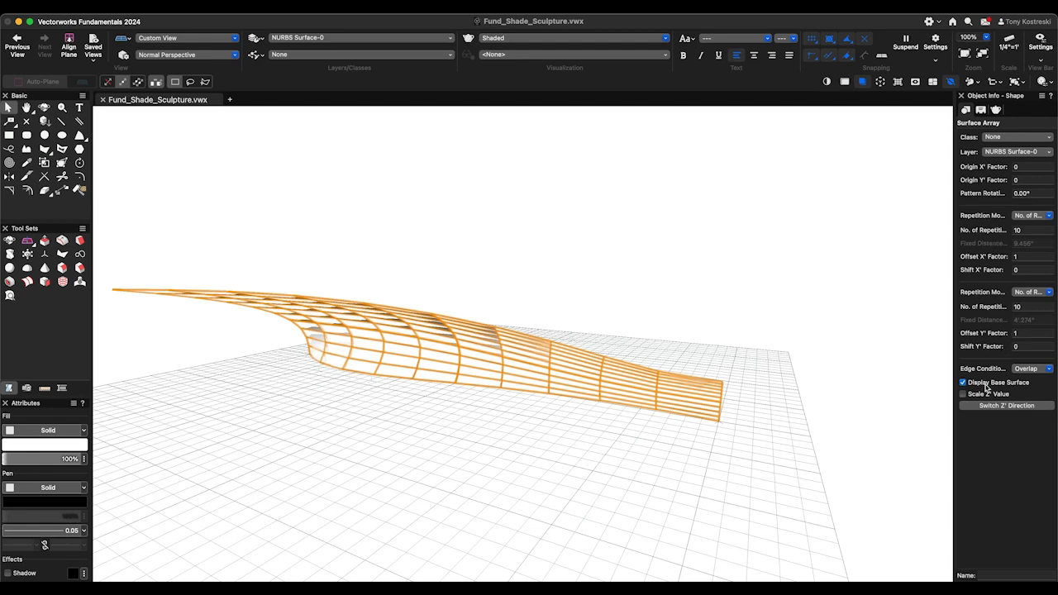
click(984, 385)
click(995, 305)
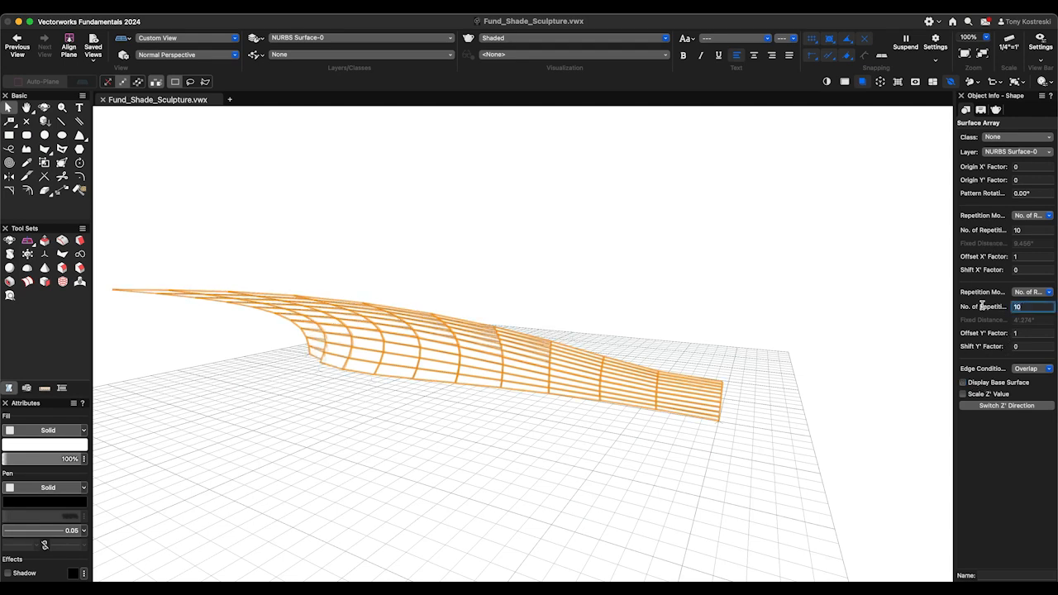
key(Return)
click(668, 461)
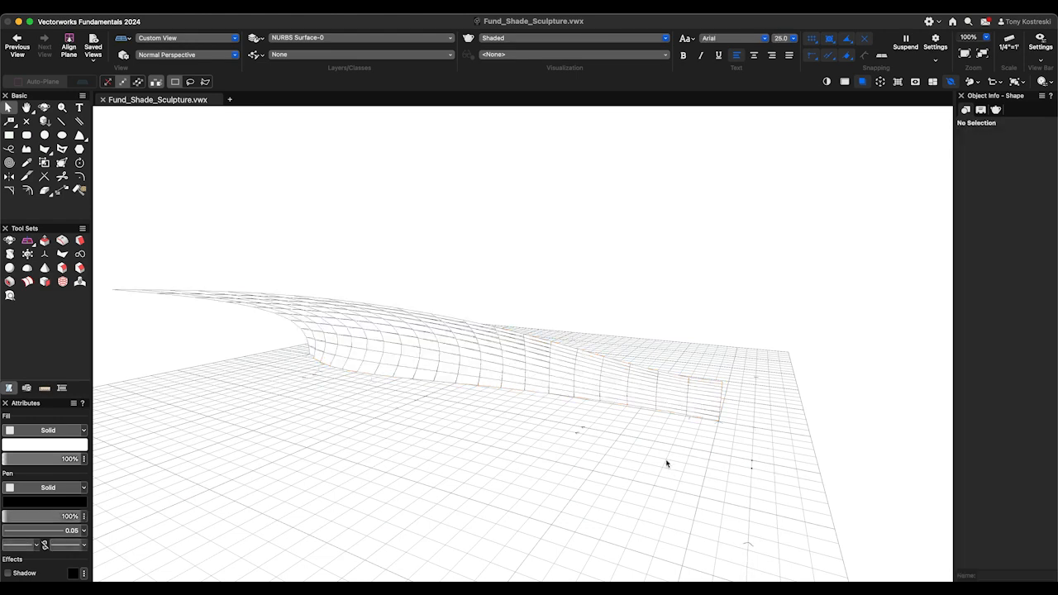
- Examine the surface array's panels up close and from several angles
scroll(432, 327, up, 4)
key(shift+c)
drag(580, 365, 515, 338)
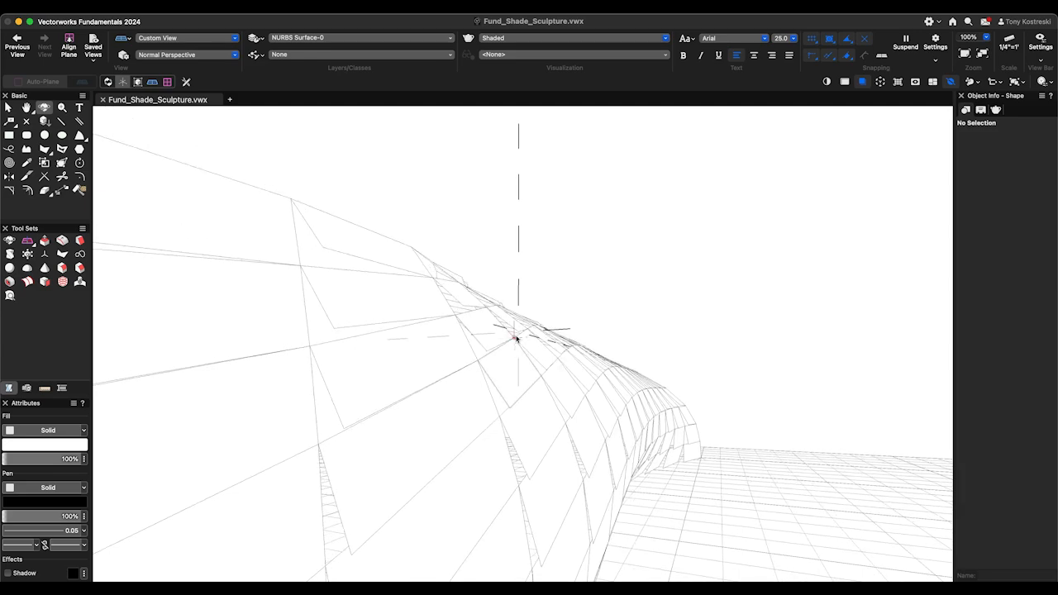
scroll(513, 420, down, 10)
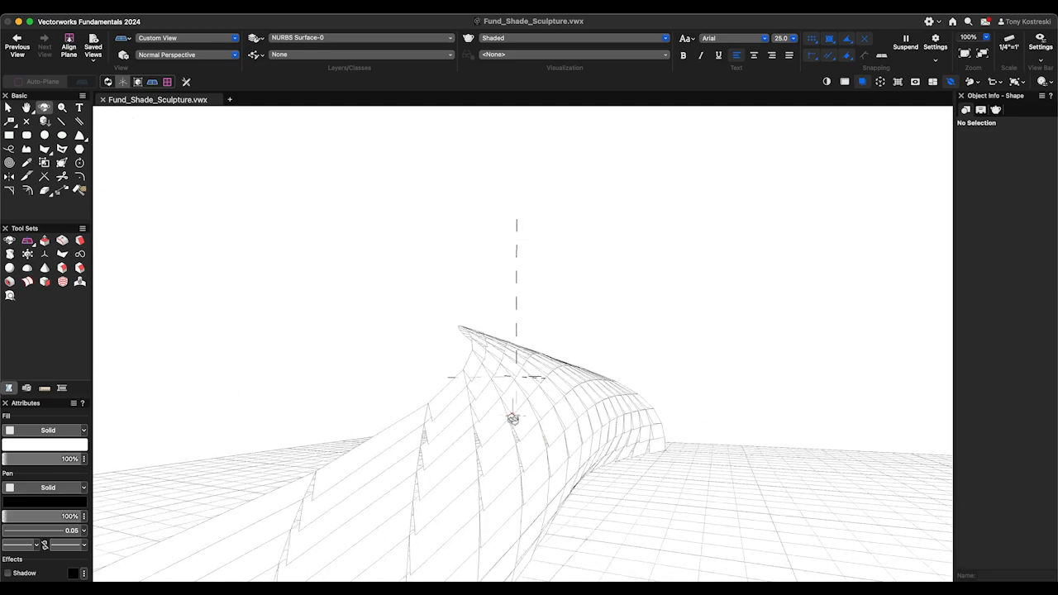
drag(441, 458, 562, 410)
scroll(562, 411, down, 1)
- Open the surface array's Array Items component for editing
key(x)
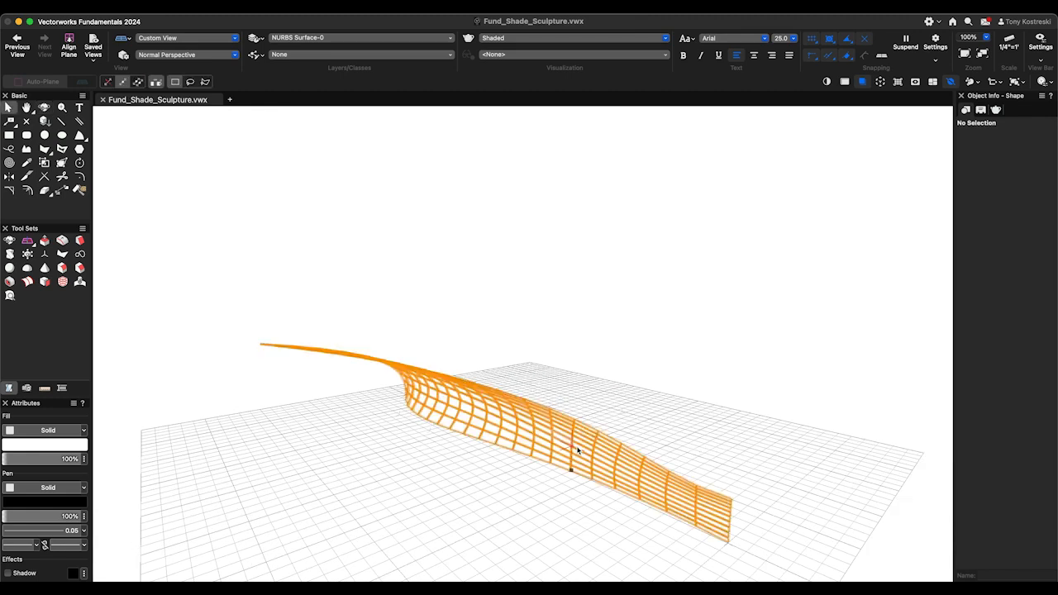
double_click(578, 448)
click(516, 176)
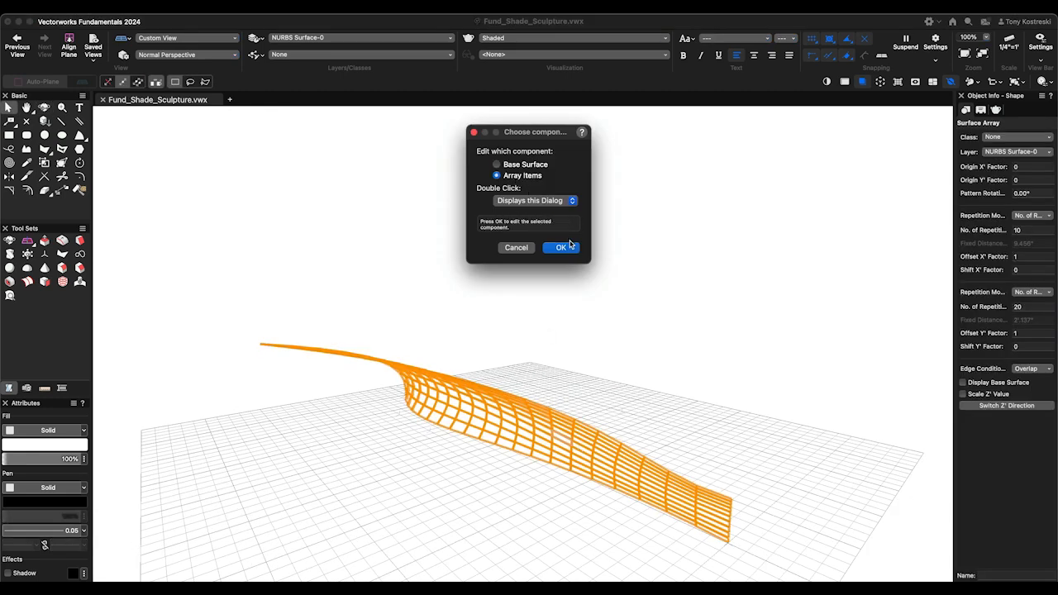
click(560, 247)
- Extrude the square array item 4", view the cube in isometric, and return to the surface array
scroll(529, 245, up, 10)
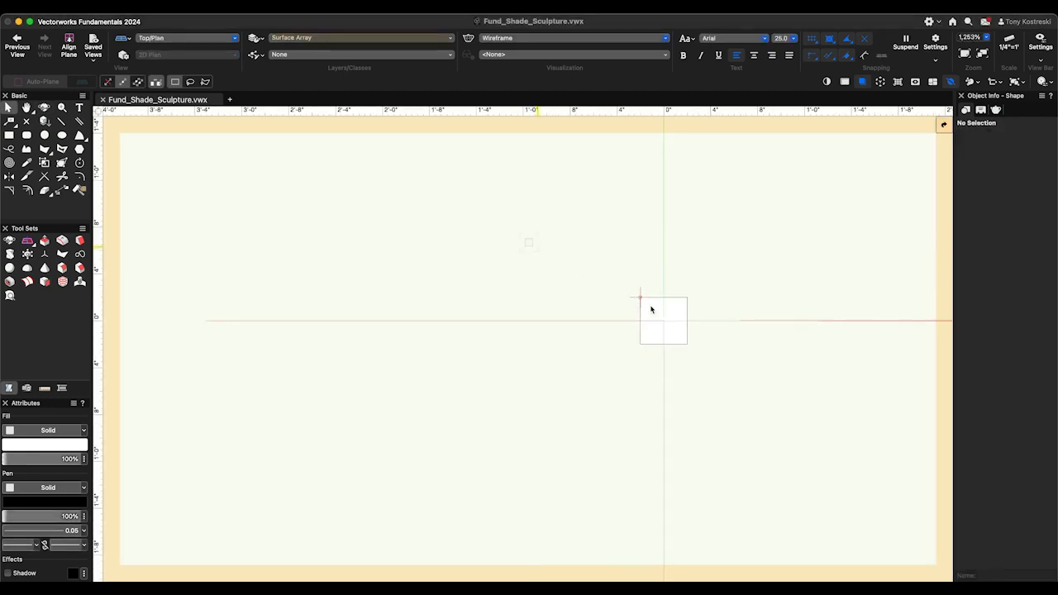
click(662, 320)
scroll(196, 167, down, 2)
click(198, 5)
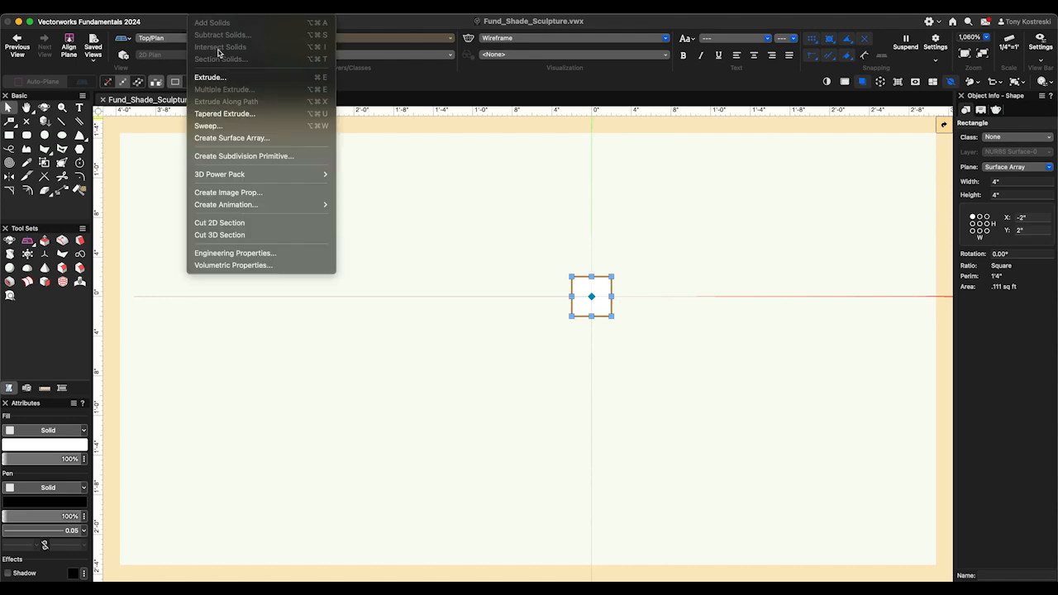
click(227, 75)
text(4)
key(Return)
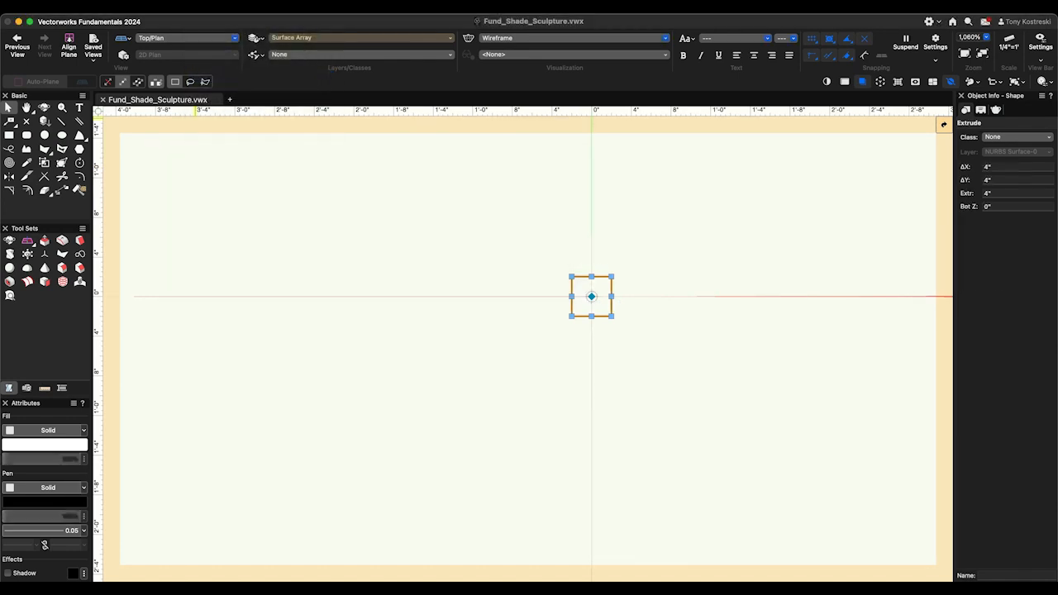
key(1)
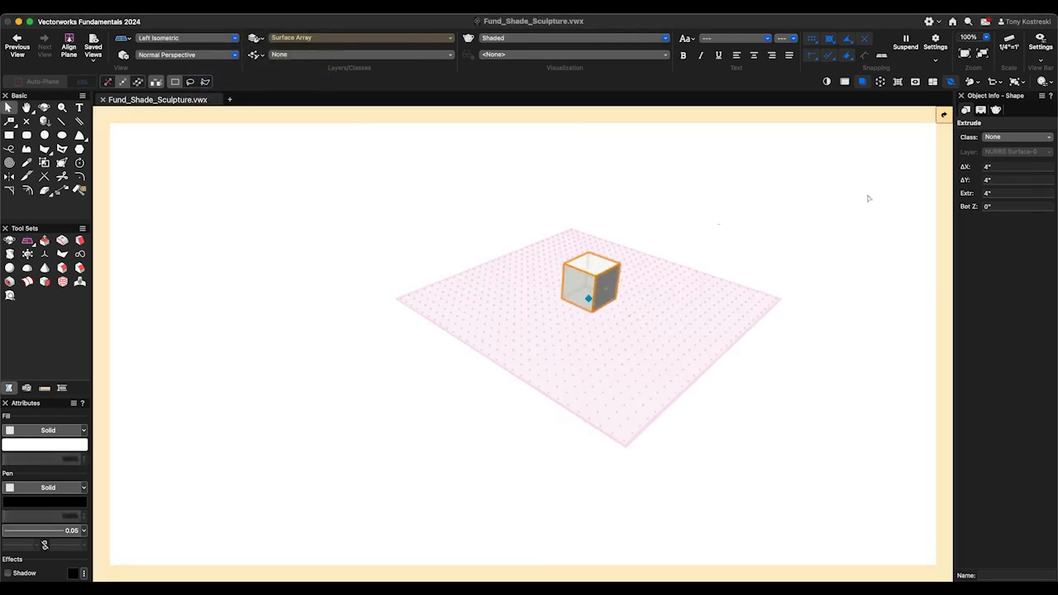
click(942, 114)
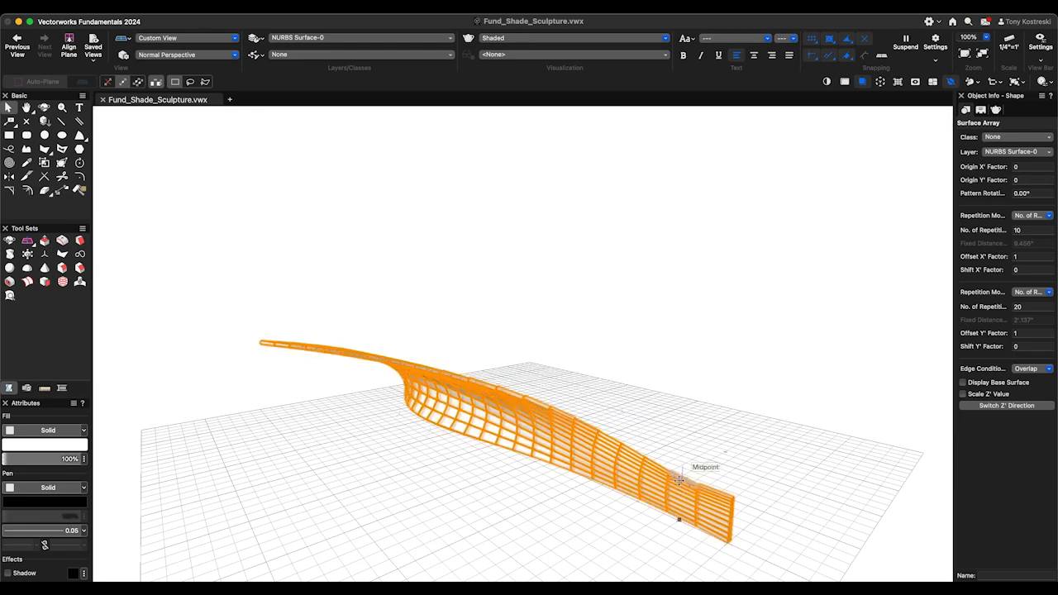
- Change the surface array's Shift Y' Factor to stagger its blocks in a brick-like pattern, and view it from a low angle
key(shift+c)
mouse_move(717, 488)
mouse_down()
mouse_move(573, 474)
mouse_move(727, 480)
mouse_up()
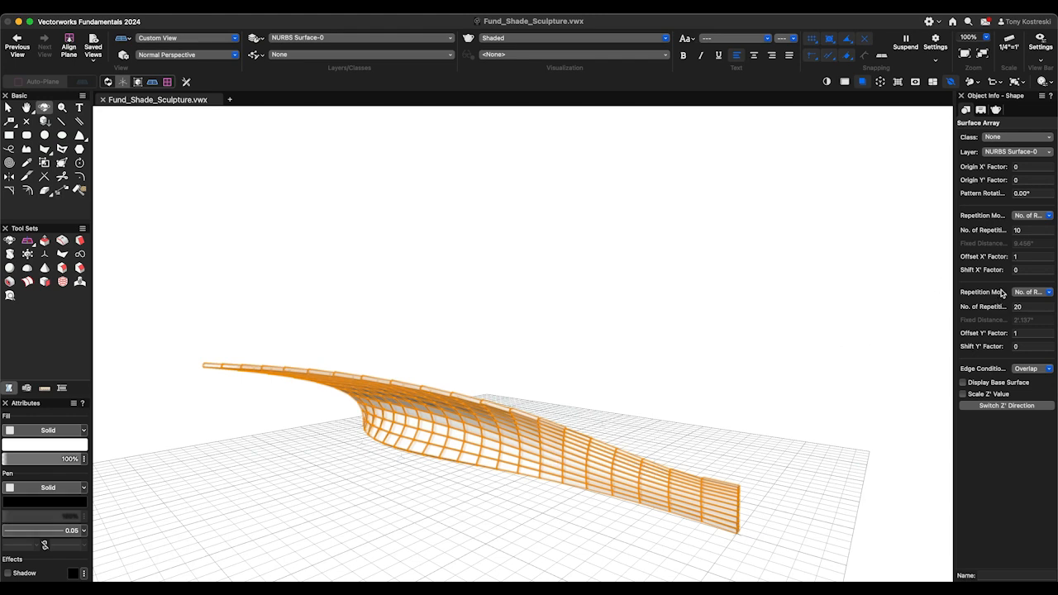
click(1030, 346)
key(Return)
scroll(751, 542, up, 5)
mouse_move(619, 482)
ctrl+middle_down()
mouse_move(640, 509)
mouse_move(603, 526)
ctrl+middle_up()
click(603, 527)
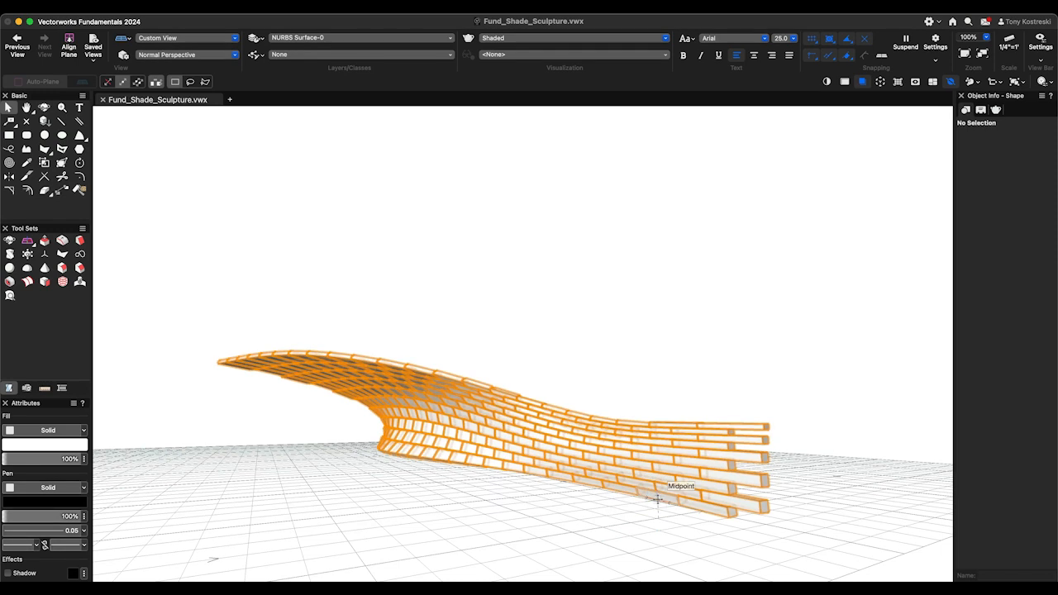
- Set the surface array's Shift Y' Factor to 0 to remove the staggering of its blocks
click(742, 466)
click(1029, 347)
key(Return)
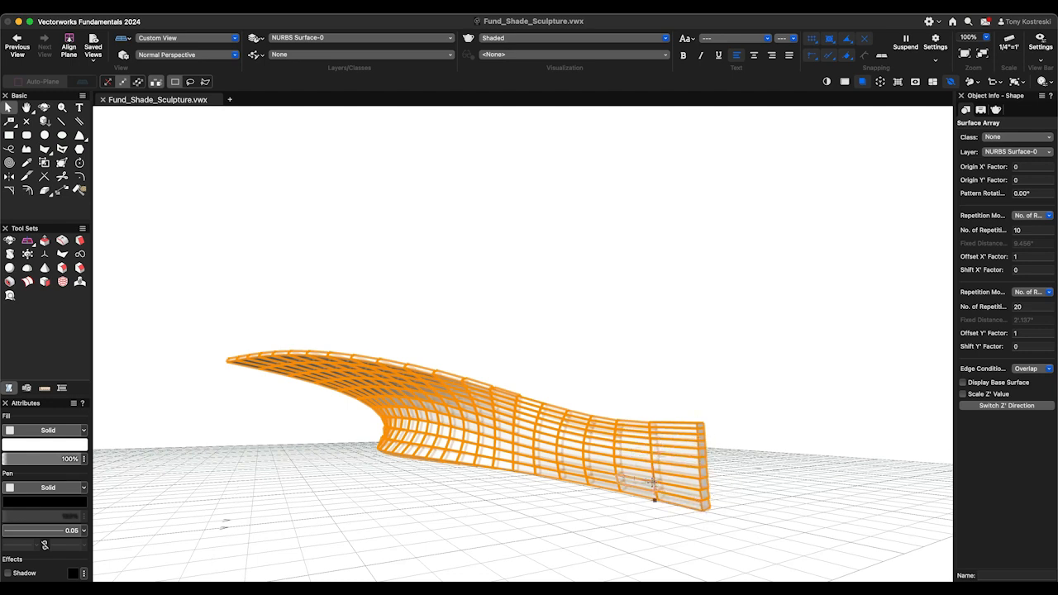
- Switch the surface array's Y' repetition mode to Fixed Distance with a distance of 4"
click(1025, 296)
click(1029, 312)
drag(1038, 322, 984, 318)
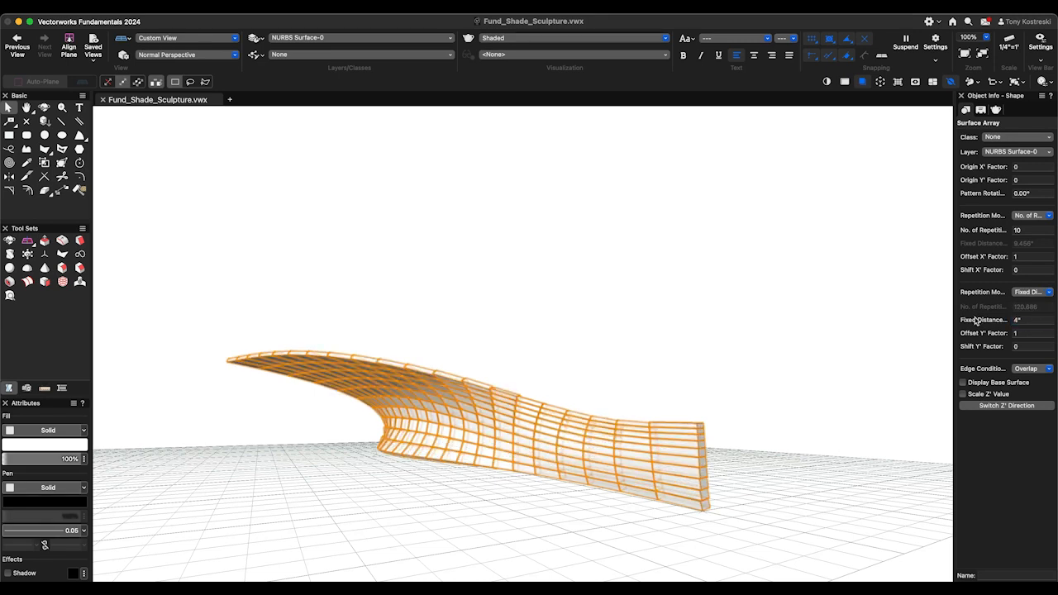
click(771, 475)
- Set the surface array's Offset Y' Factor to 2 to space the block columns apart
key(shift+c)
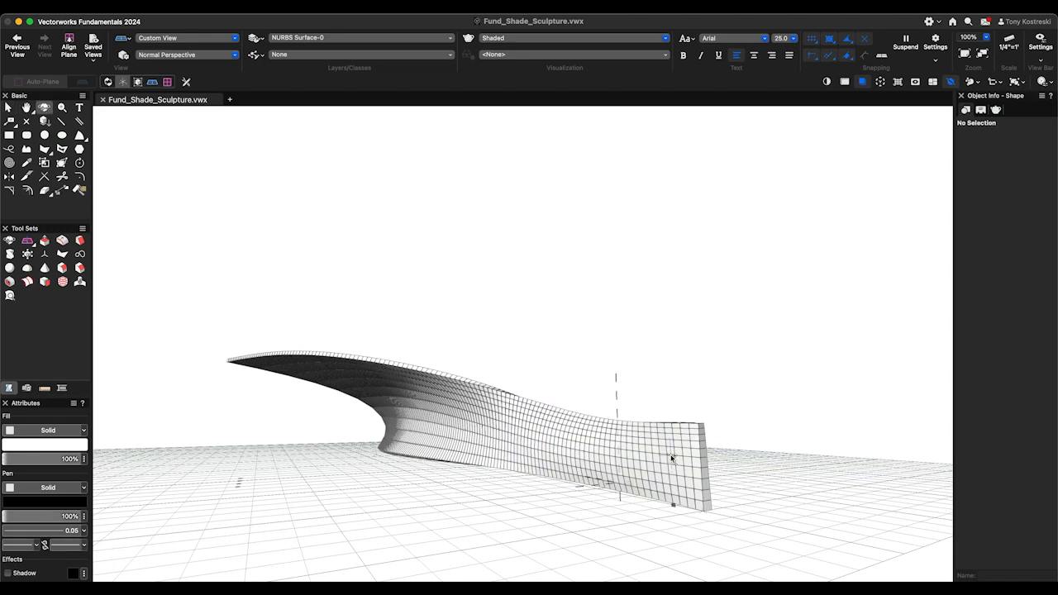
drag(564, 454, 683, 461)
key(c)
key(x)
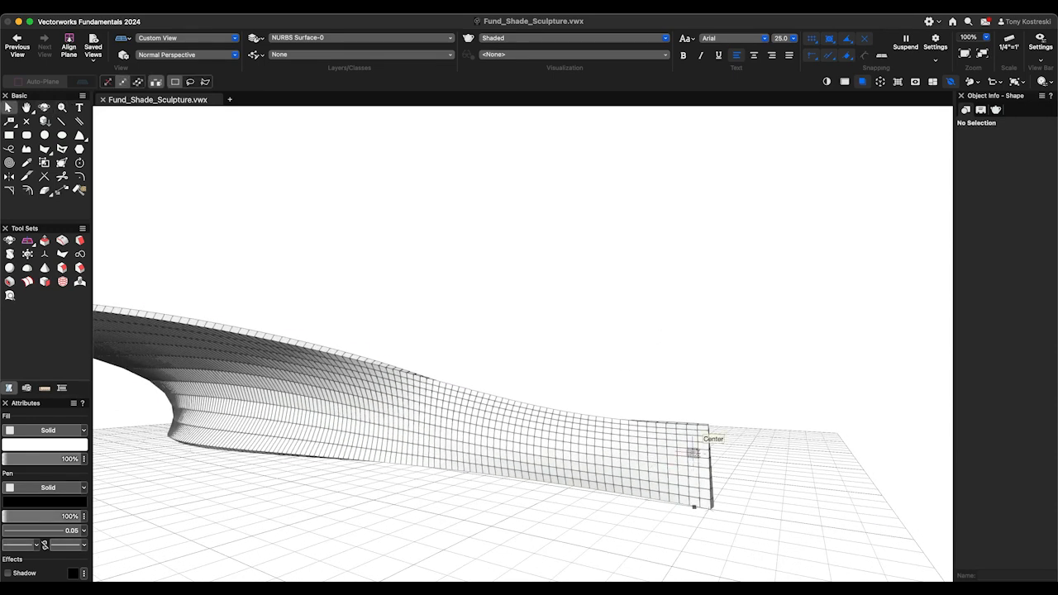
click(693, 452)
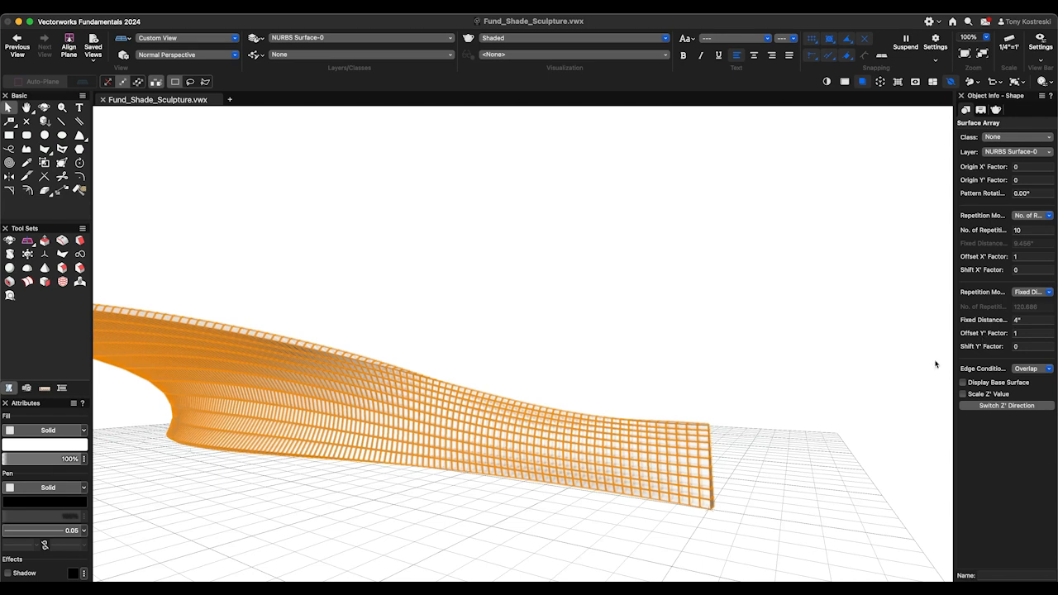
click(1025, 332)
key(Return)
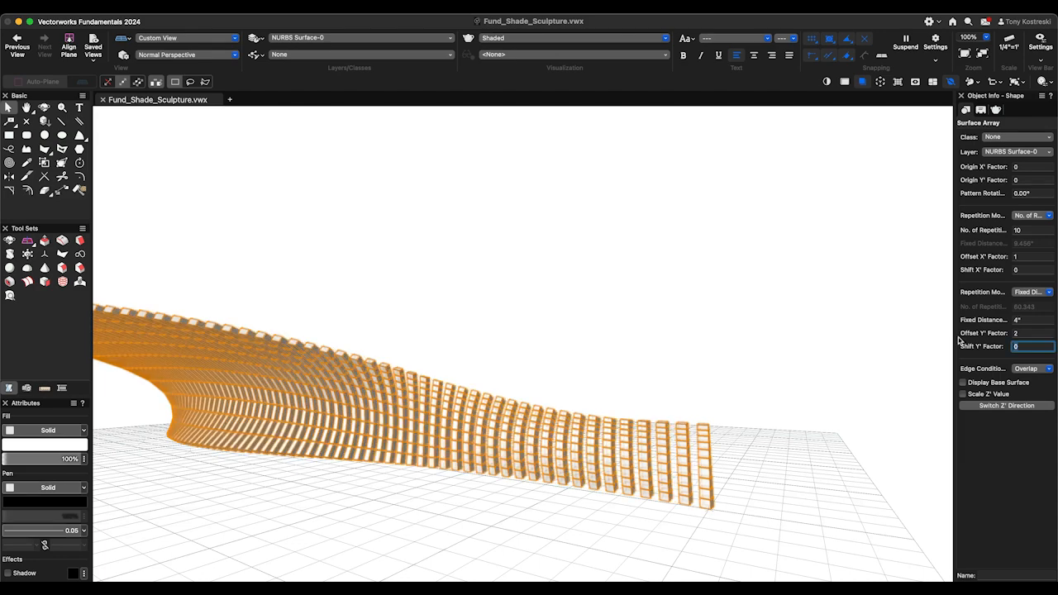
click(785, 479)
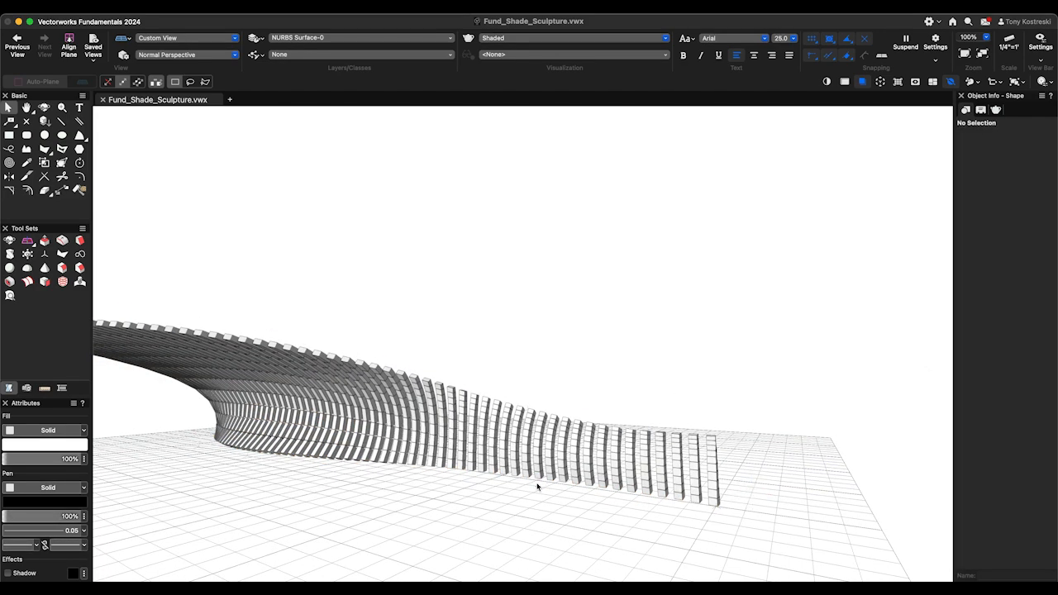
- Reduce the surface array's number of X' repetitions to 1
key(shift+c)
drag(454, 487, 352, 483)
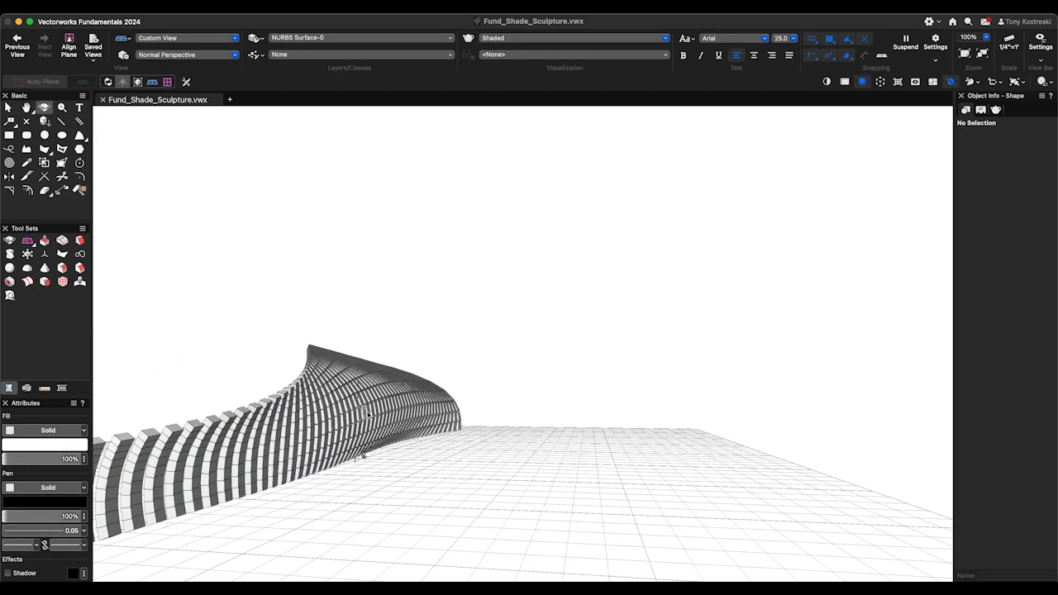
scroll(368, 414, up, 5)
scroll(518, 406, down, 5)
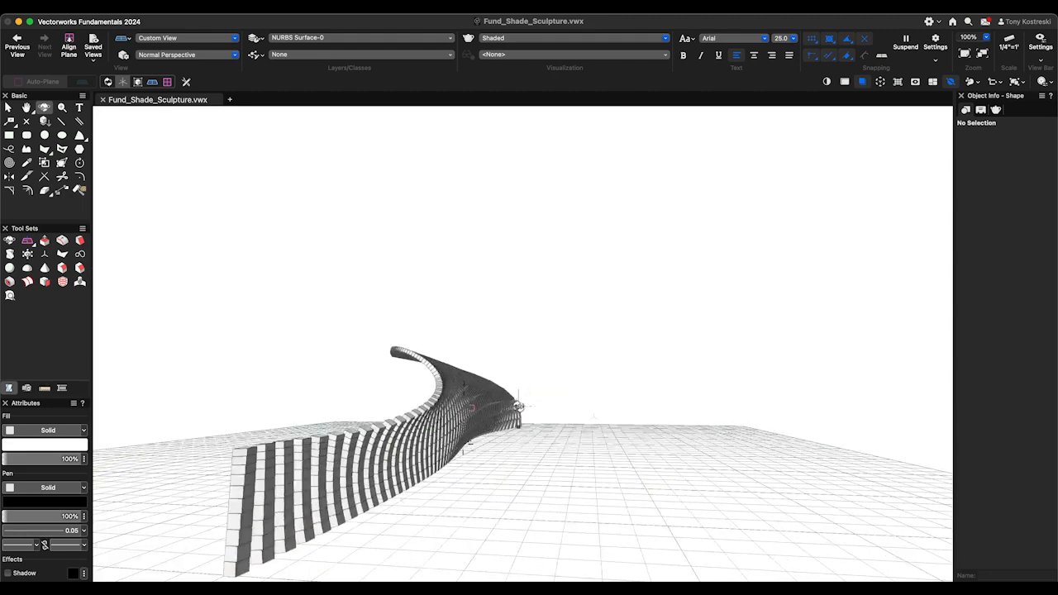
drag(518, 405, 610, 440)
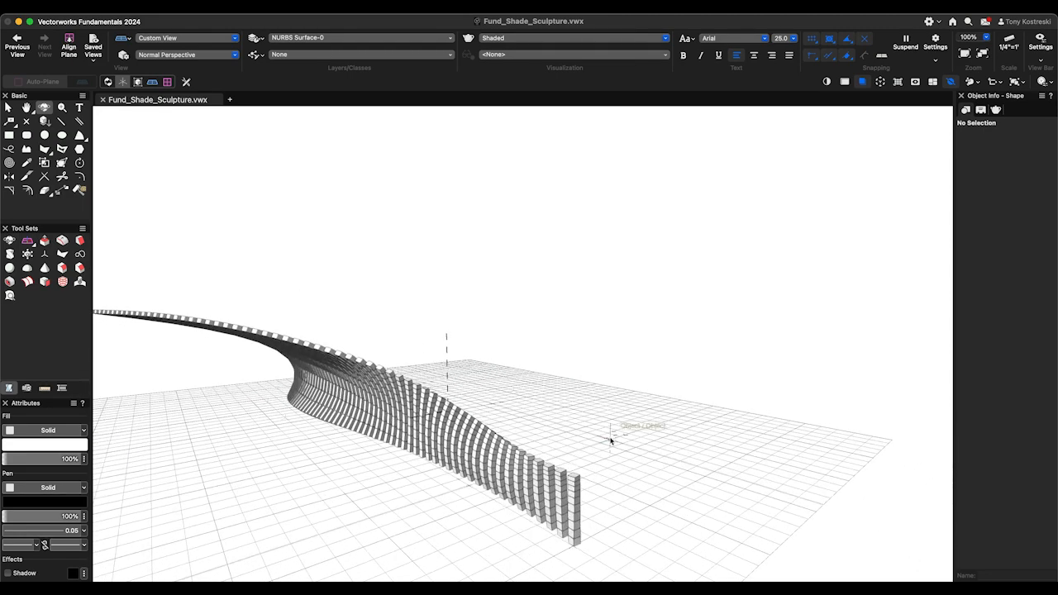
scroll(610, 440, down, 3)
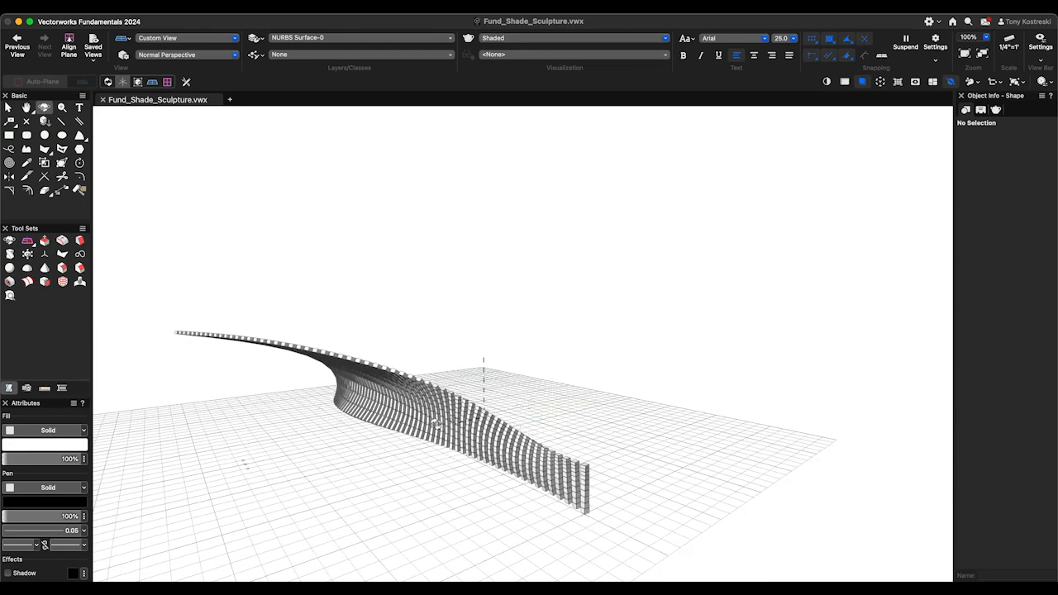
key(x)
click(433, 420)
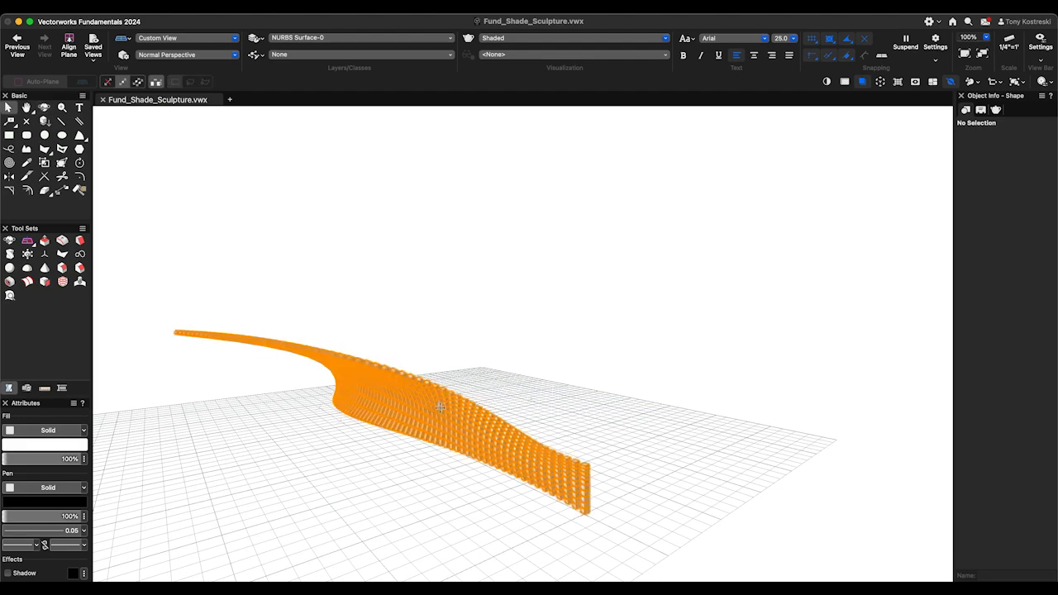
drag(1034, 229, 954, 234)
text(1)
key(Tab)
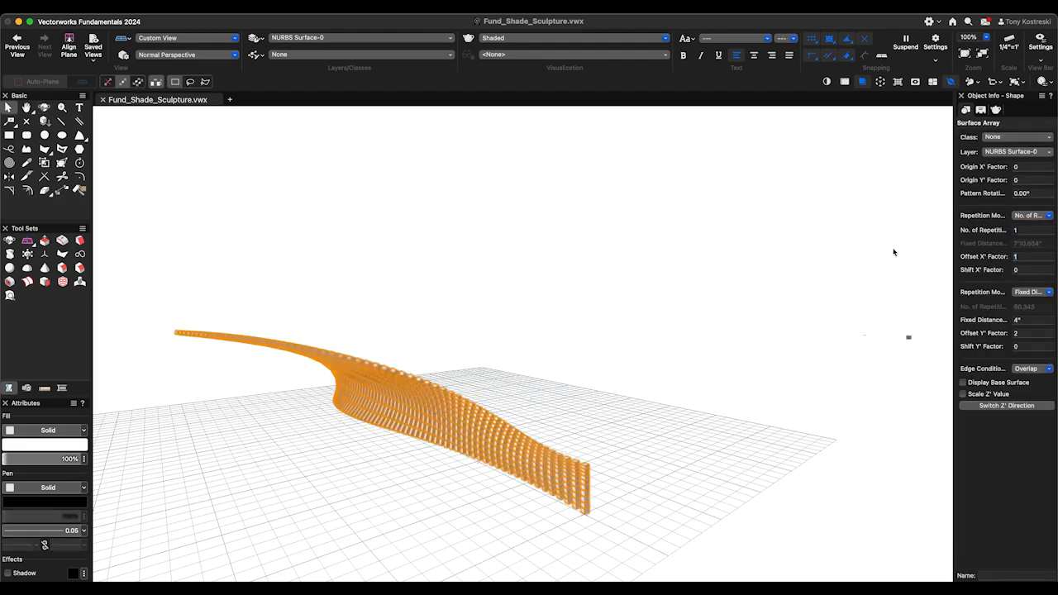
- Open the surface array's Array Items component for editing
click(605, 431)
key(shift+c)
mouse_move(608, 446)
mouse_down()
mouse_move(548, 438)
mouse_move(628, 449)
mouse_move(312, 392)
mouse_up()
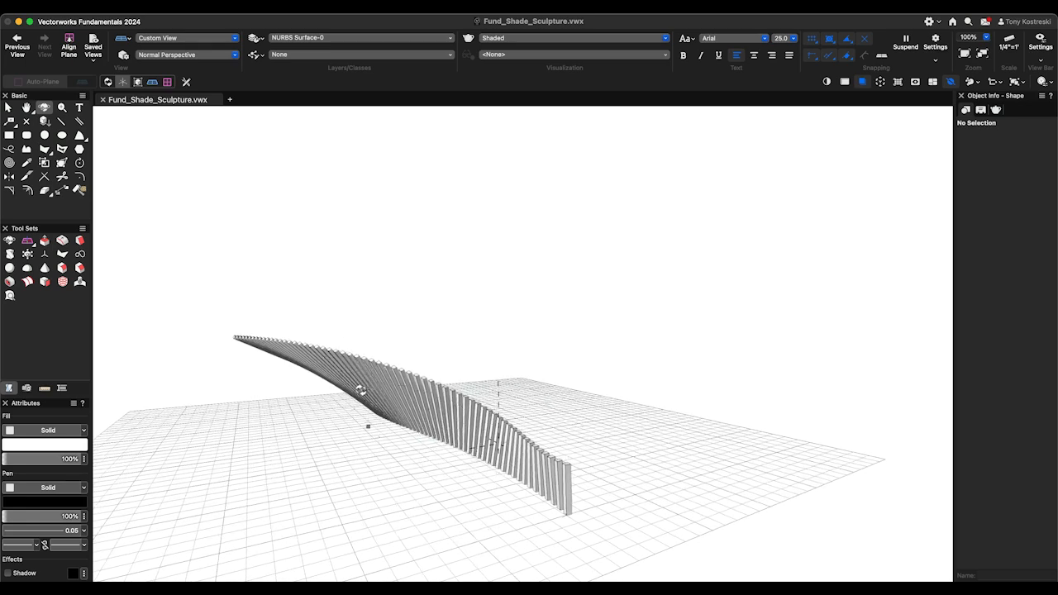
key(x)
click(496, 423)
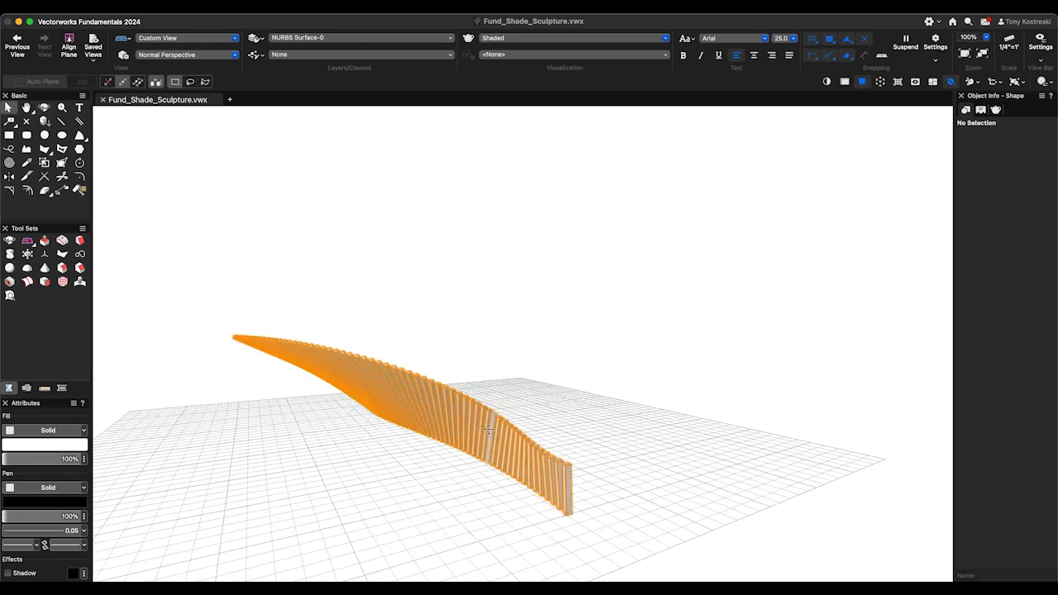
double_click(471, 401)
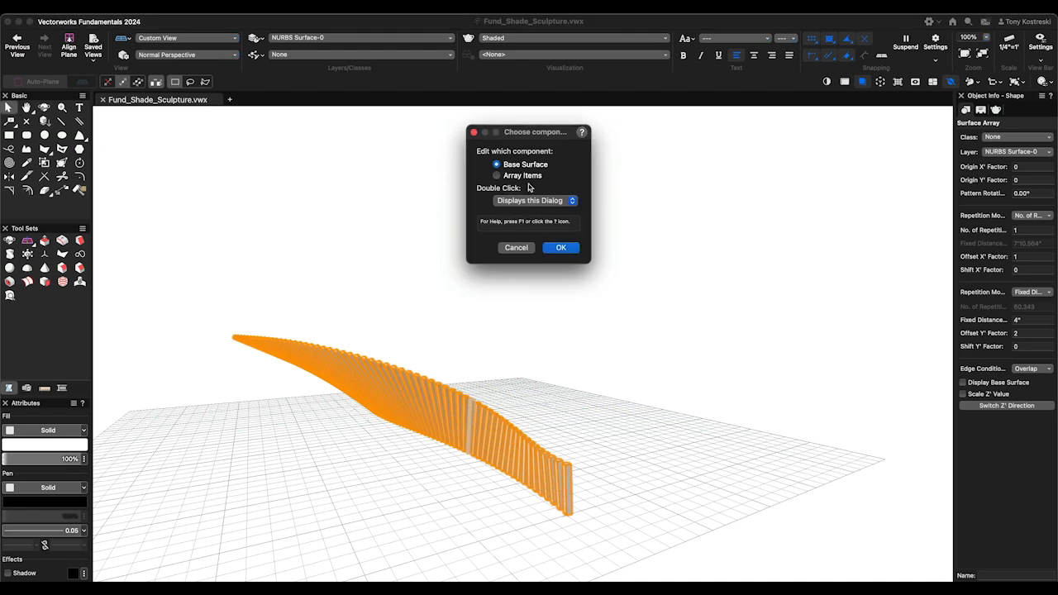
click(561, 248)
scroll(619, 251, up, 5)
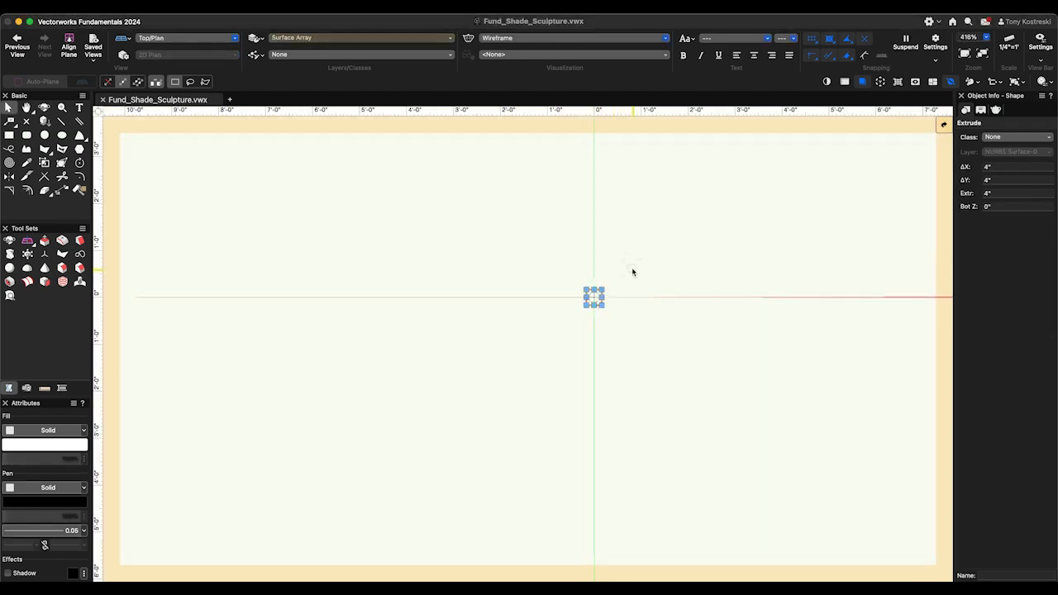
- Draw a 12' horizontal line centered on the origin in place of the cube
click(632, 272)
key(2)
click(594, 297)
scroll(463, 314, down, 5)
key(Tab)
text(12')
key(Return)
click(706, 313)
key(x)
drag(578, 312, 463, 312)
scroll(463, 314, up, 2)
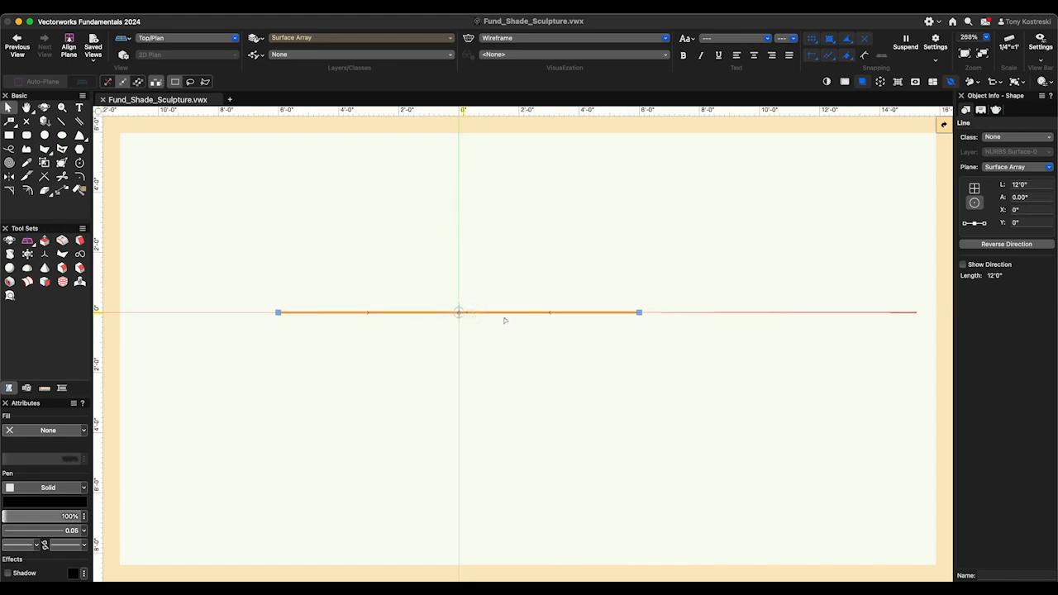
- Convert the 12' line to a NURBS curve and return to the surface array
click(171, 7)
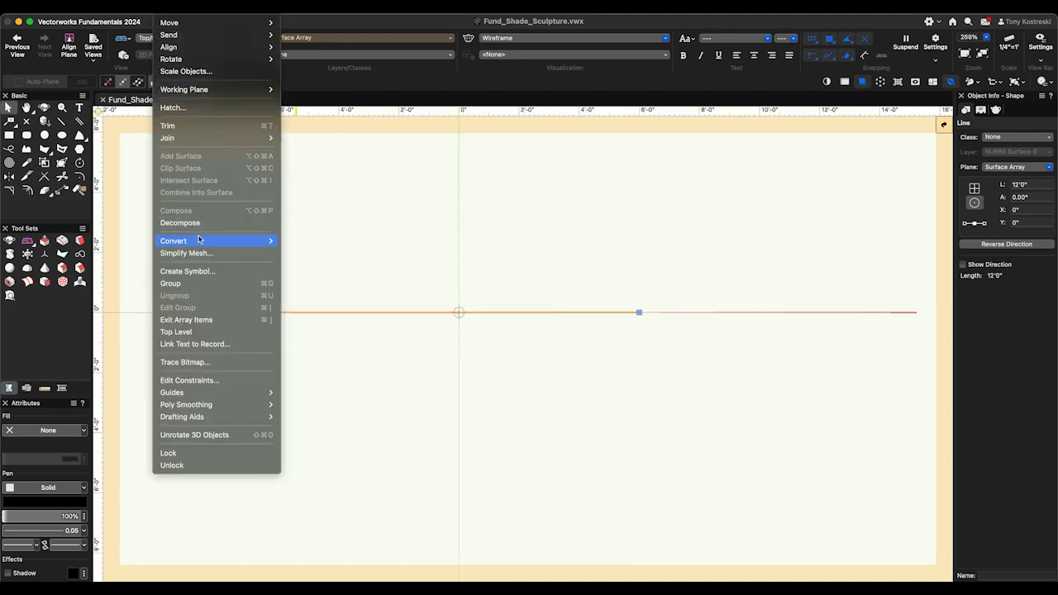
mouse_move(201, 241)
click(395, 340)
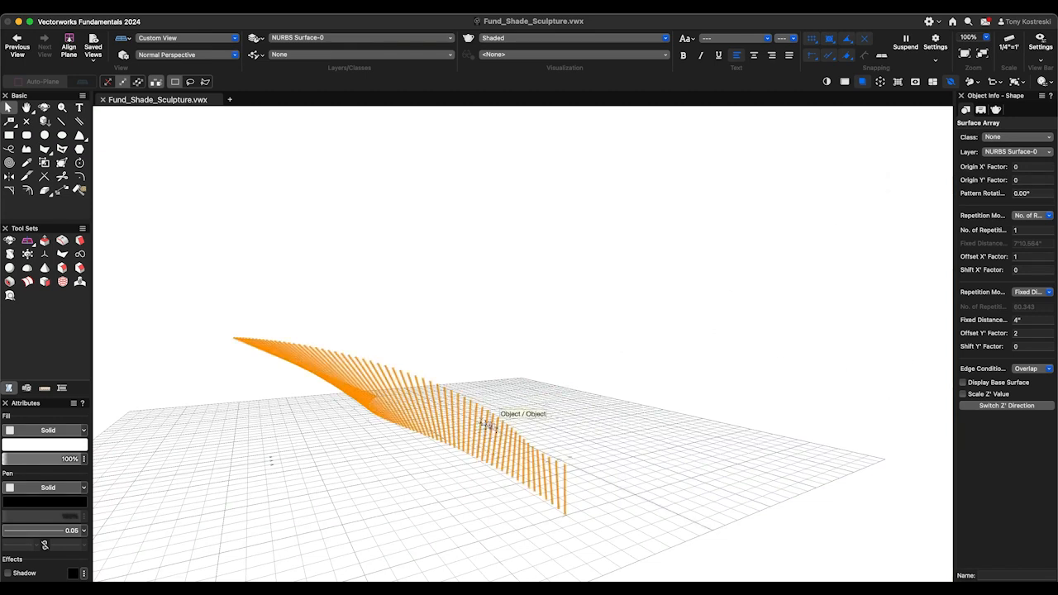
- Reopen the array item, set the NURBS curve's degree to 6, and return to the surface array
double_click(452, 410)
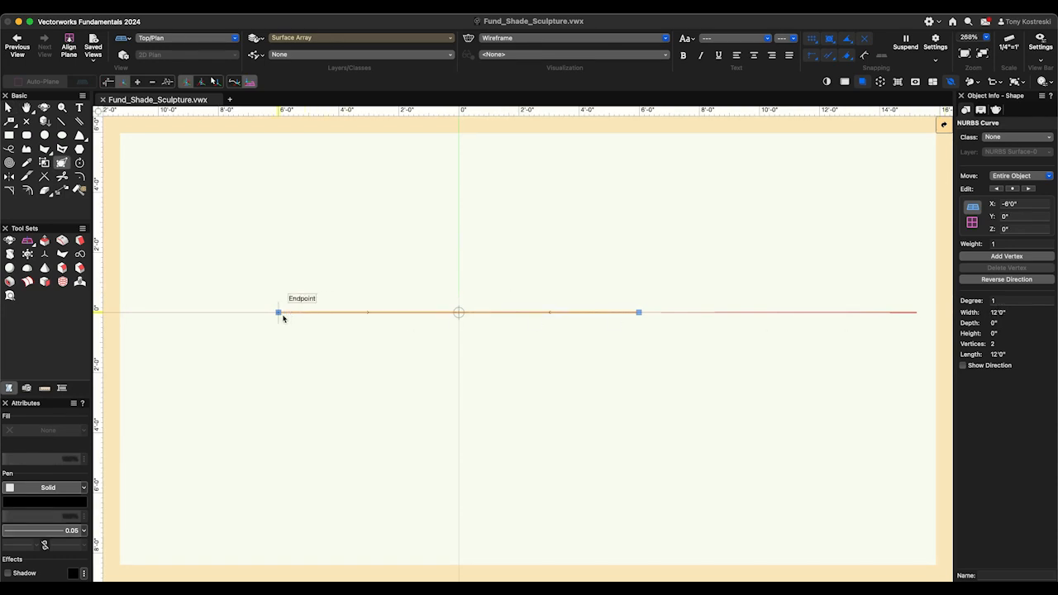
click(1013, 301)
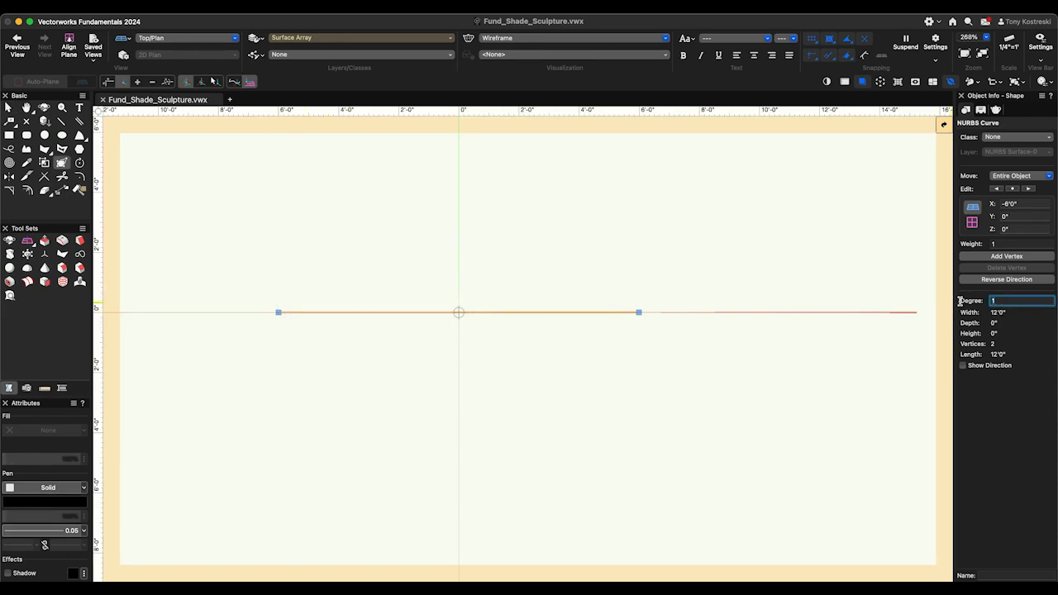
text(6)
key(Tab)
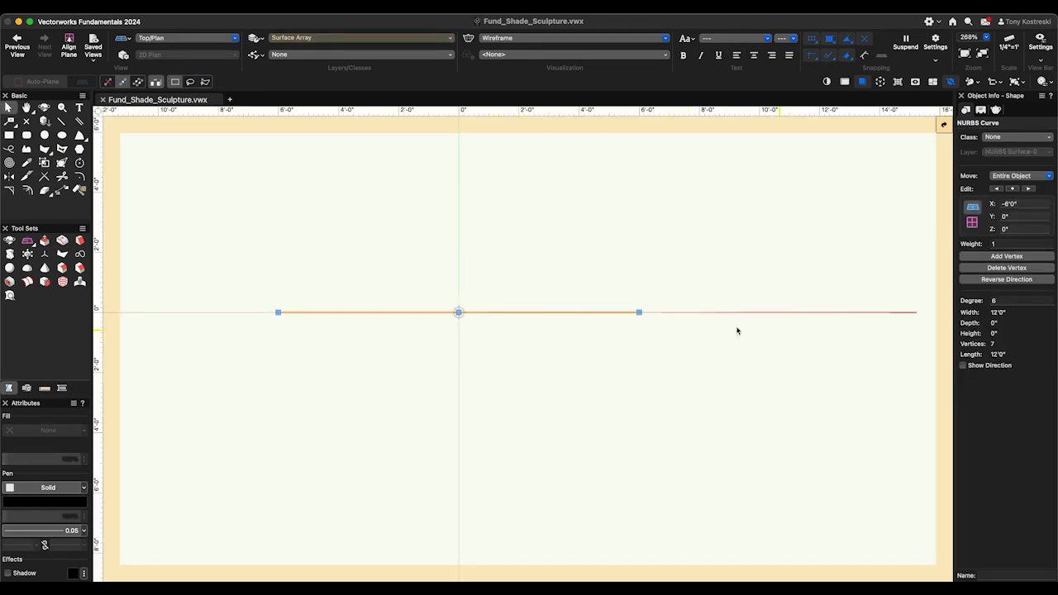
- Edit the array item again and set the NURBS curve's degree to 24
double_click(608, 312)
click(1006, 300)
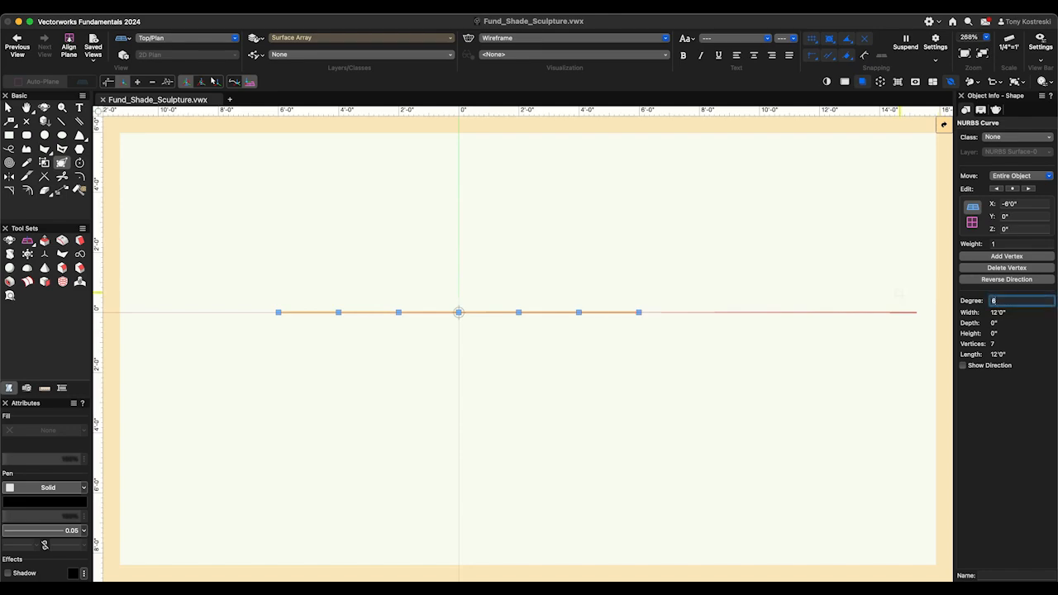
text(24)
key(Tab)
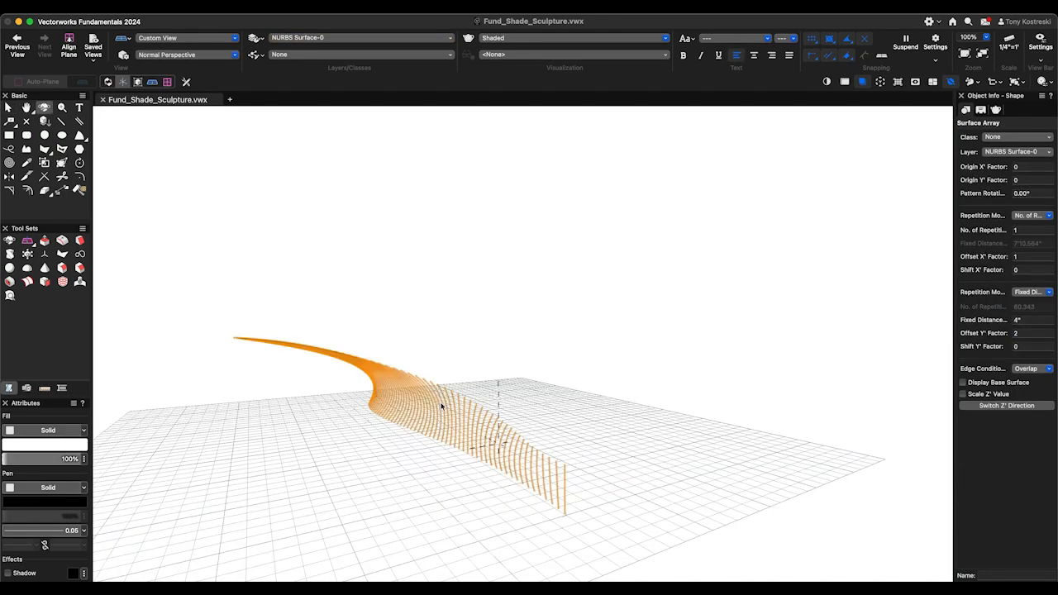
- Inside the array item, place a 4" by 4" square just above the NURBS curve near the origin
drag(500, 396, 395, 444)
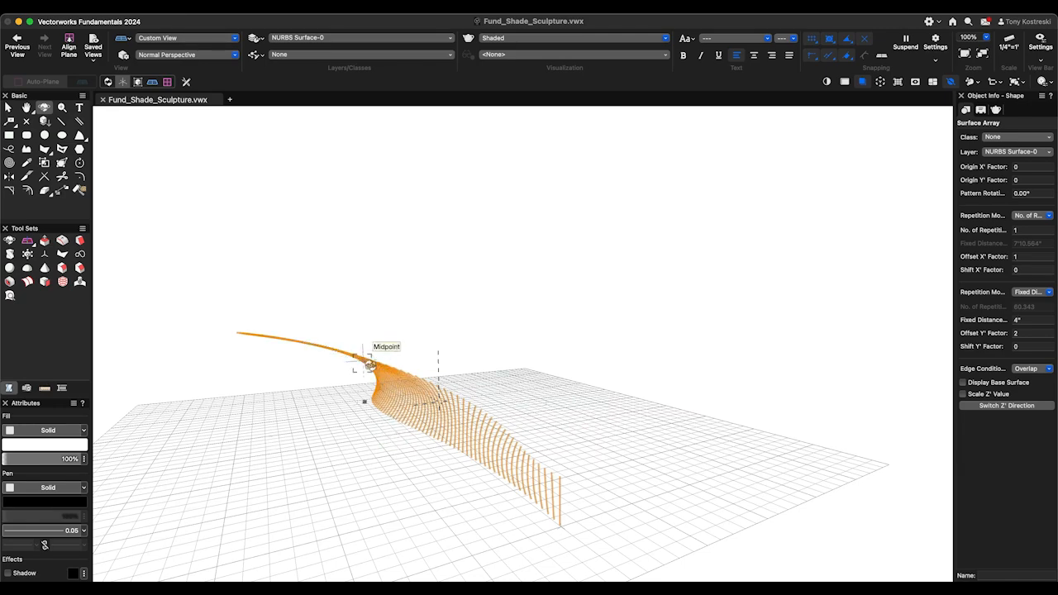
drag(409, 439, 447, 448)
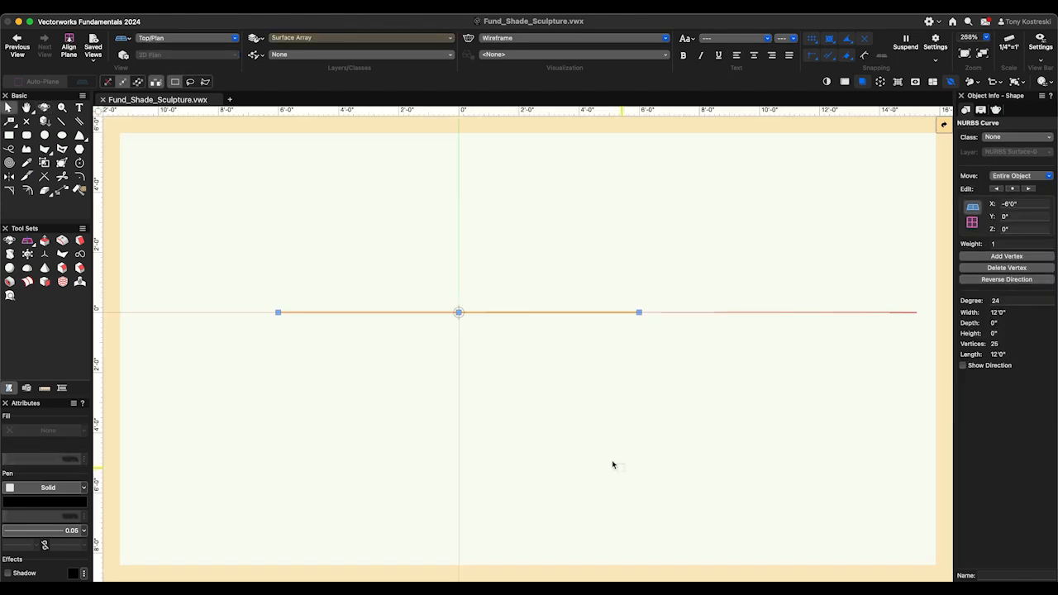
scroll(513, 340, down, 2)
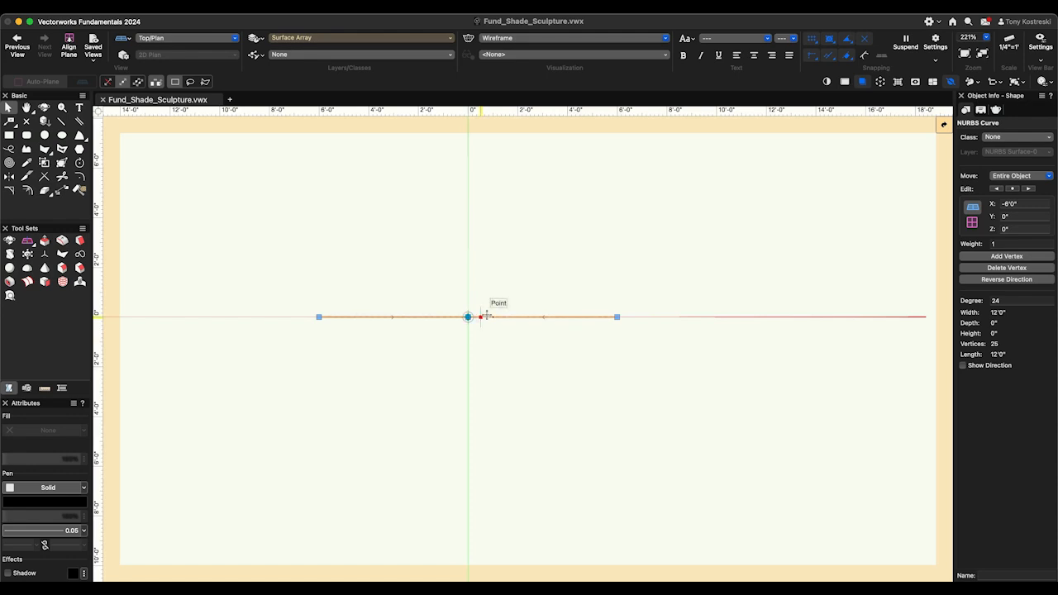
key(shift+r)
key(4)
key(Return)
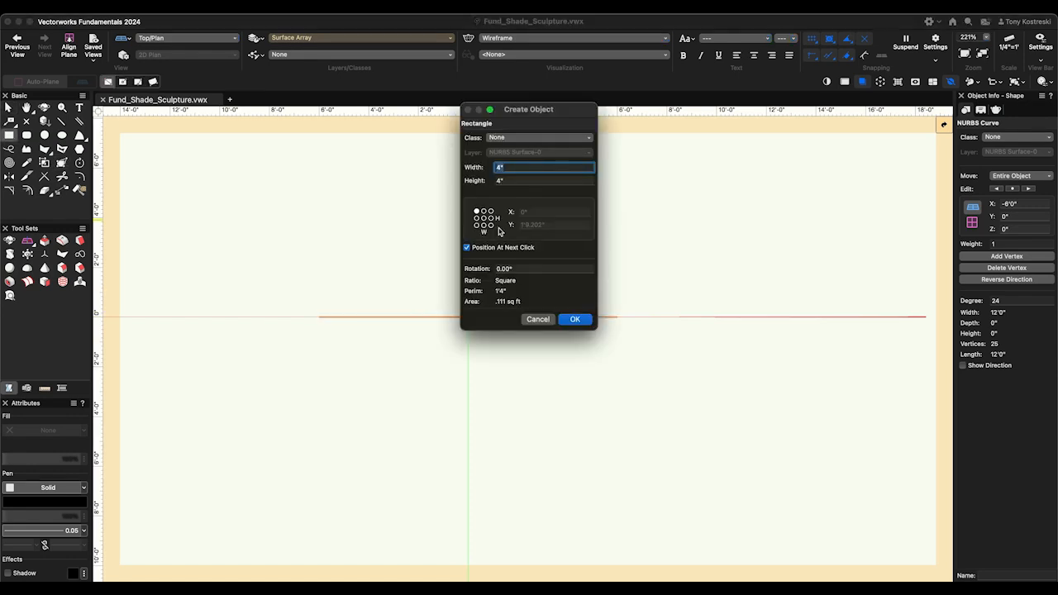
click(575, 320)
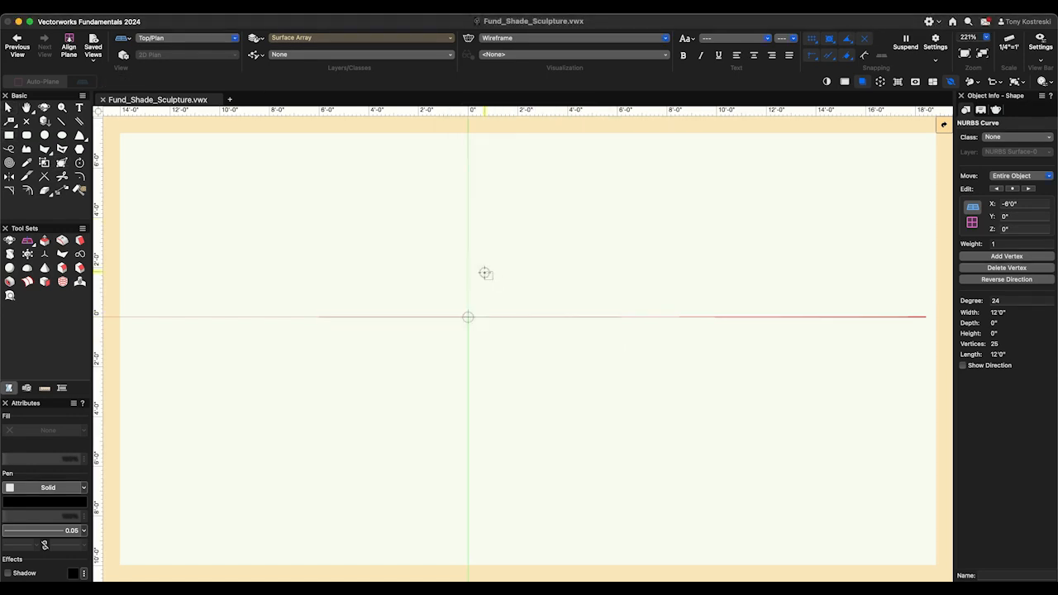
click(483, 274)
- Extrude the square along the NURBS curve with a uniform scale factor of 1, and view the result in Left Isometric
shift+click(498, 318)
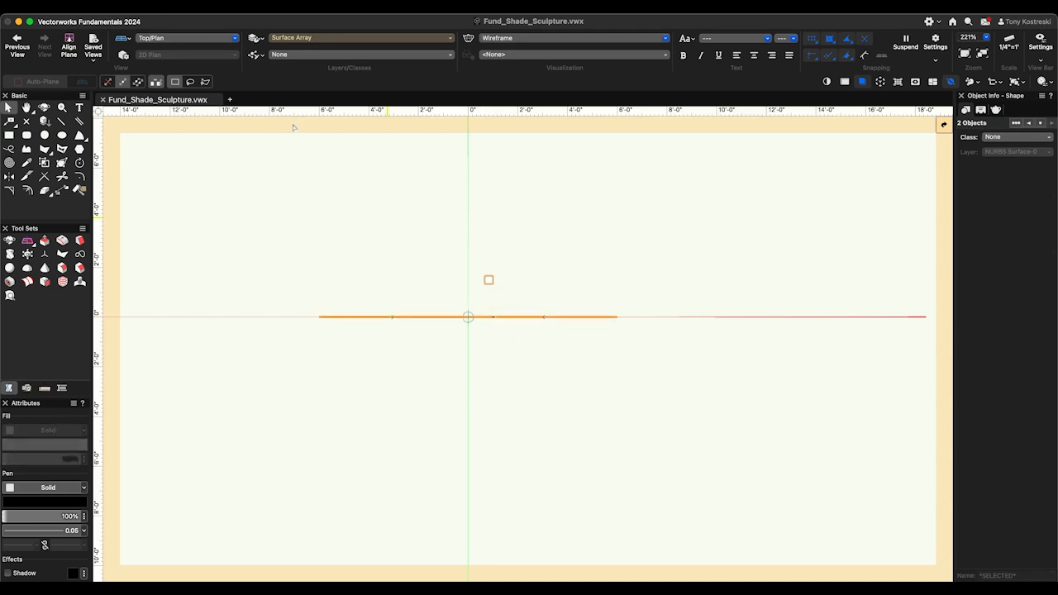
click(218, 8)
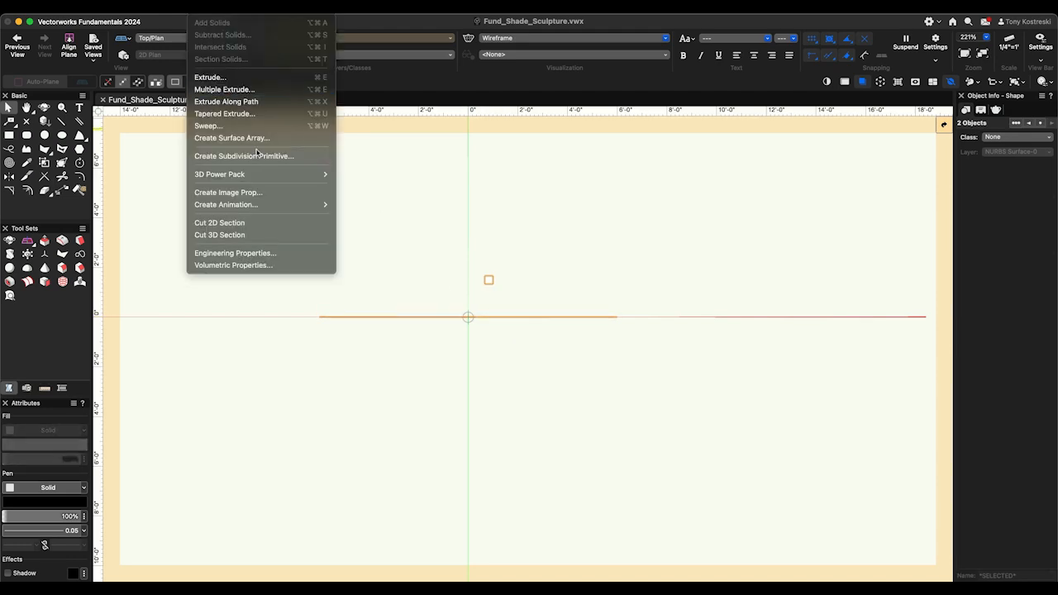
click(252, 102)
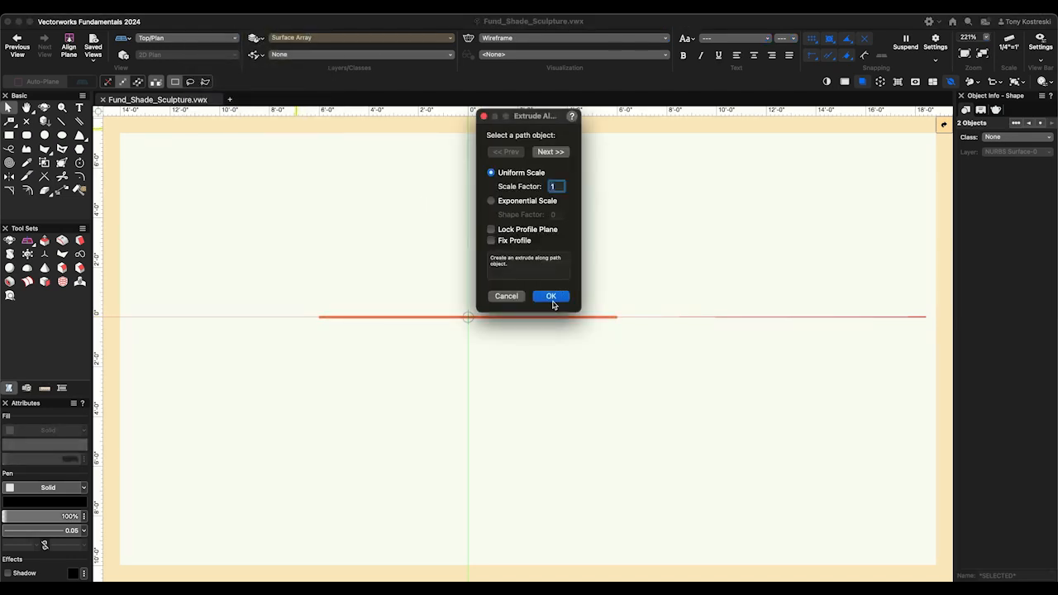
click(551, 299)
key(1)
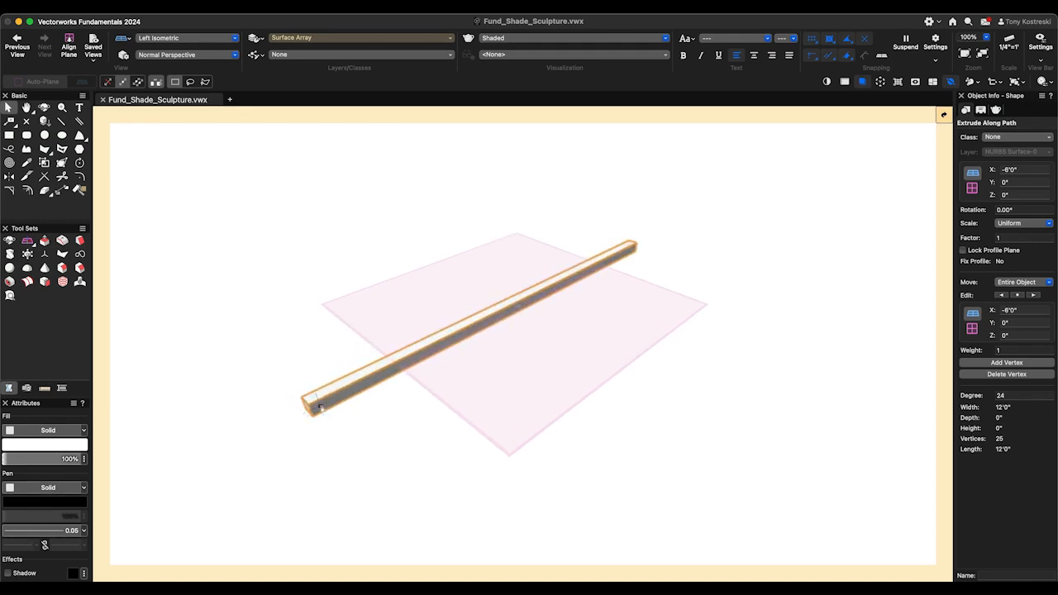
- Open the path component of the extrude along path for editing, and return to the array item
double_click(621, 263)
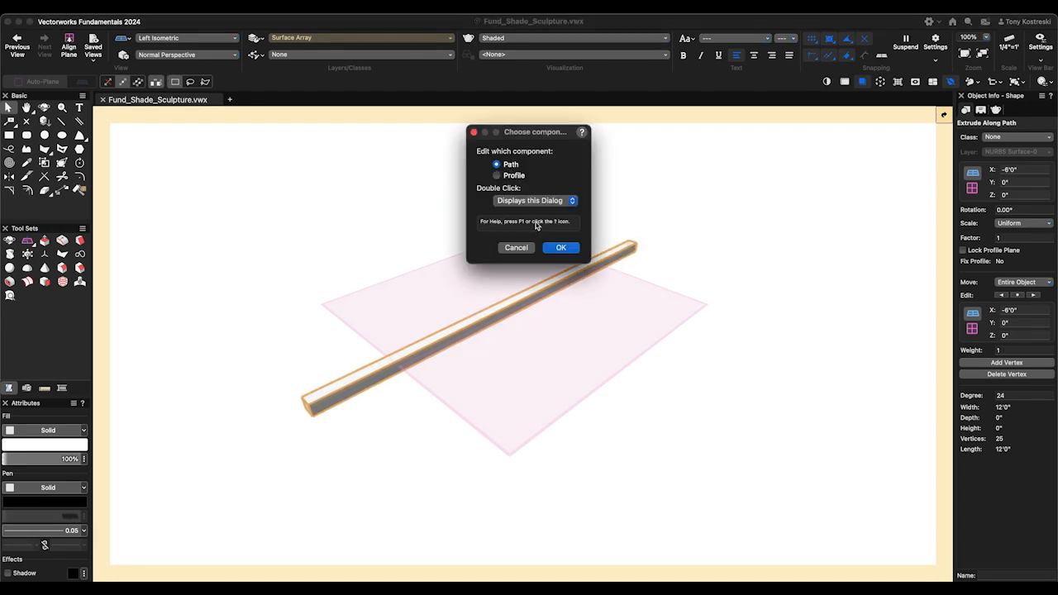
click(563, 247)
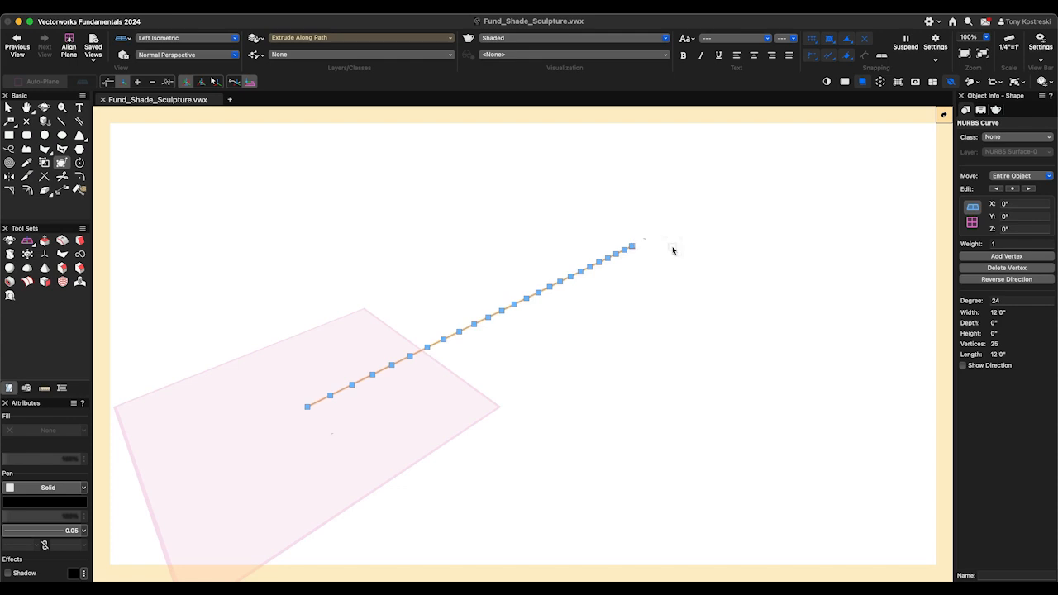
click(942, 114)
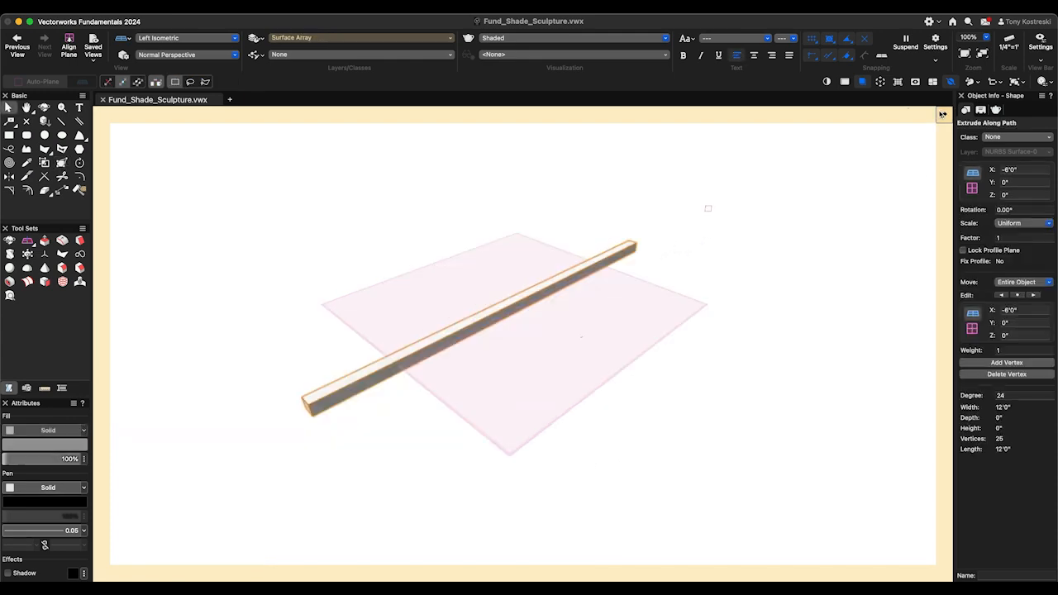
- Exit the array item and view the surface array of ribs from a closer perspective
click(942, 116)
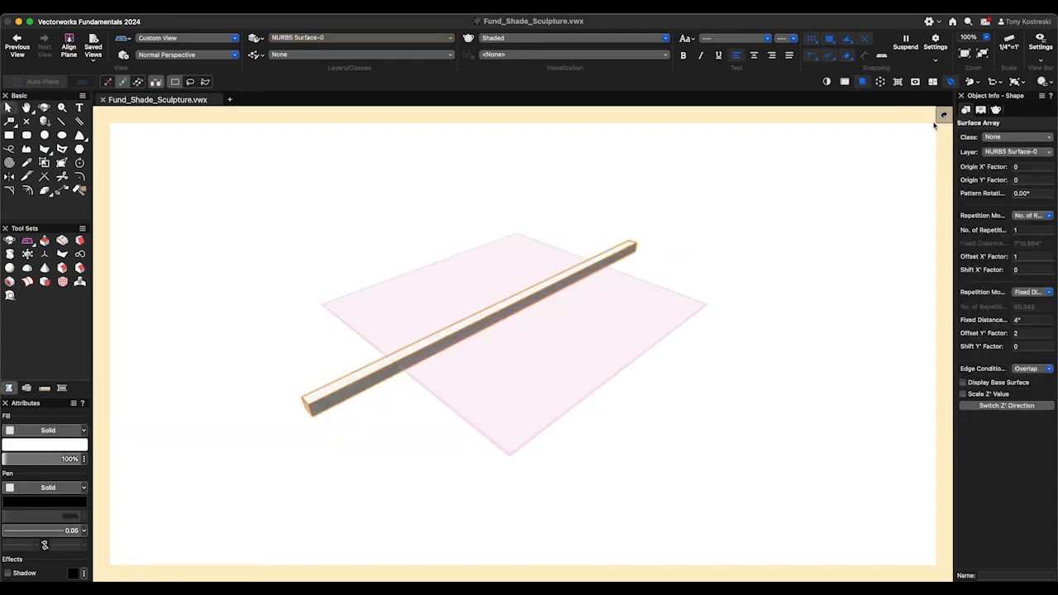
click(670, 499)
key(shift+c)
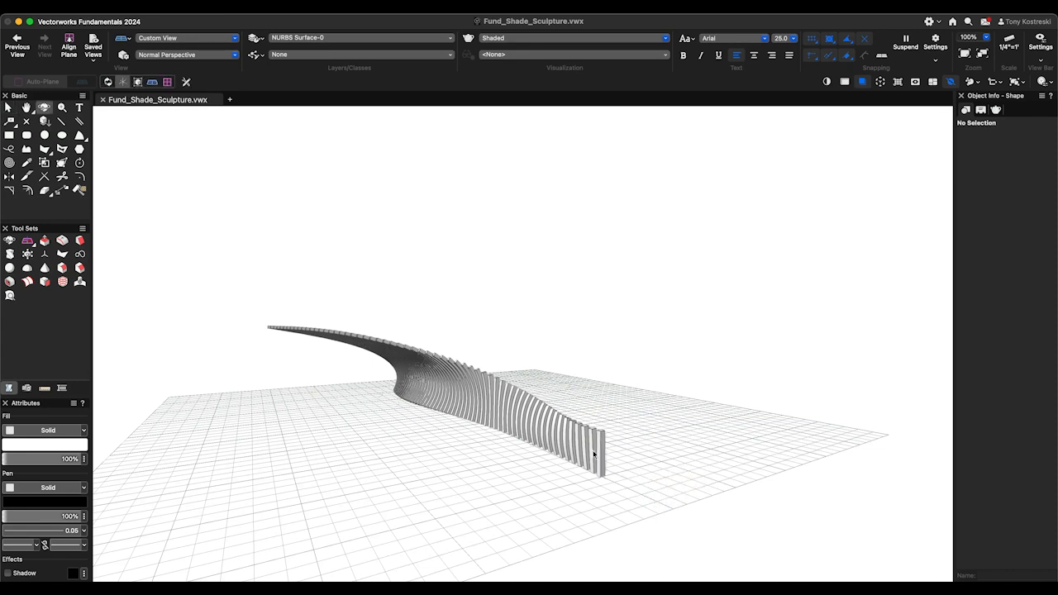
mouse_move(631, 482)
mouse_down()
mouse_move(689, 468)
mouse_move(616, 487)
mouse_up()
key(x)
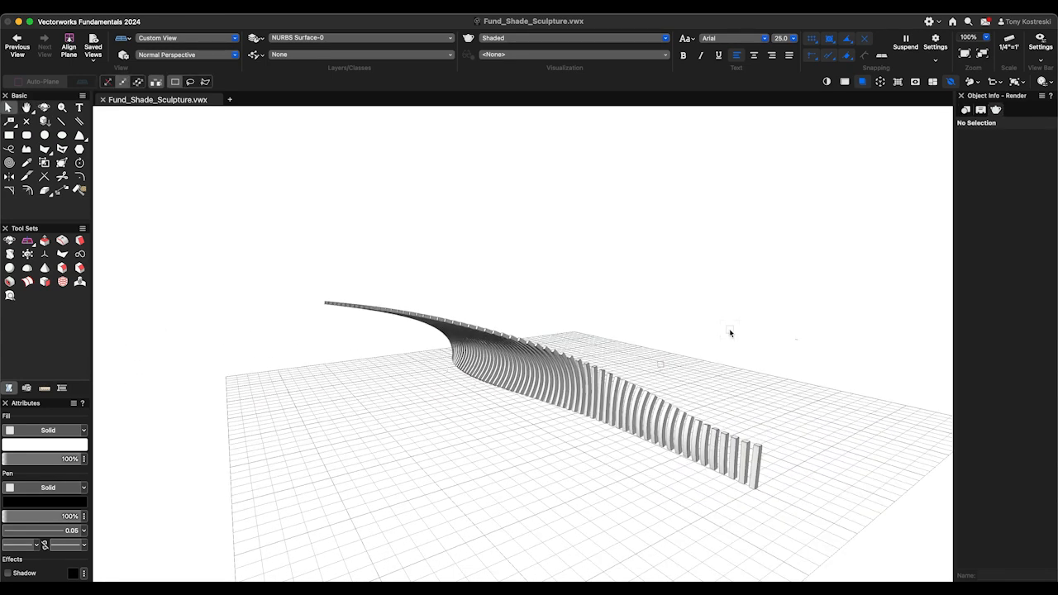
- Paste the copied NURBS seat surface in place among the ribs and open its group for editing
key(alt+super+v)
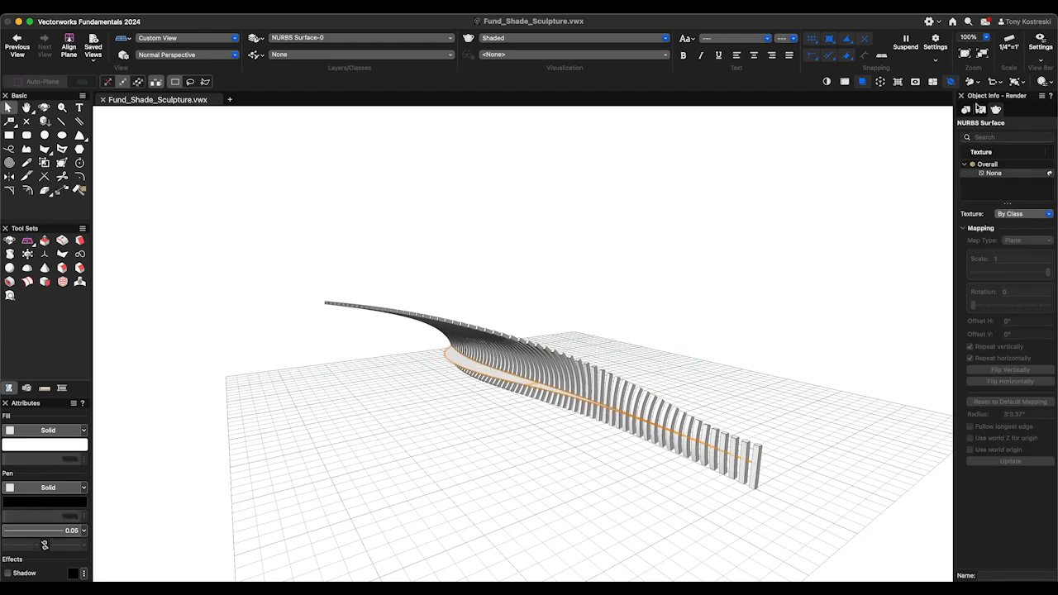
click(974, 112)
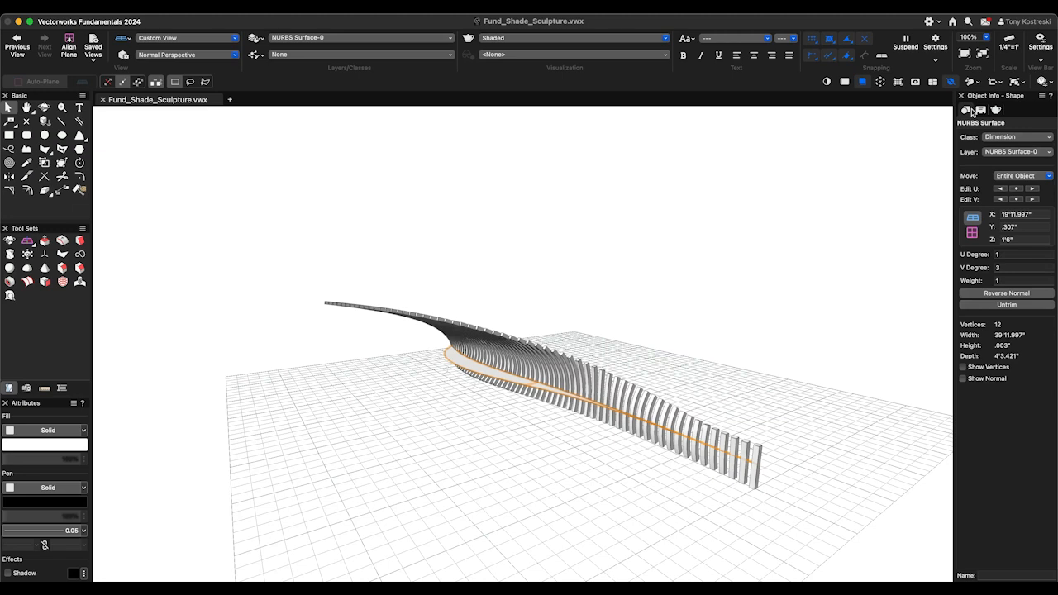
click(1027, 237)
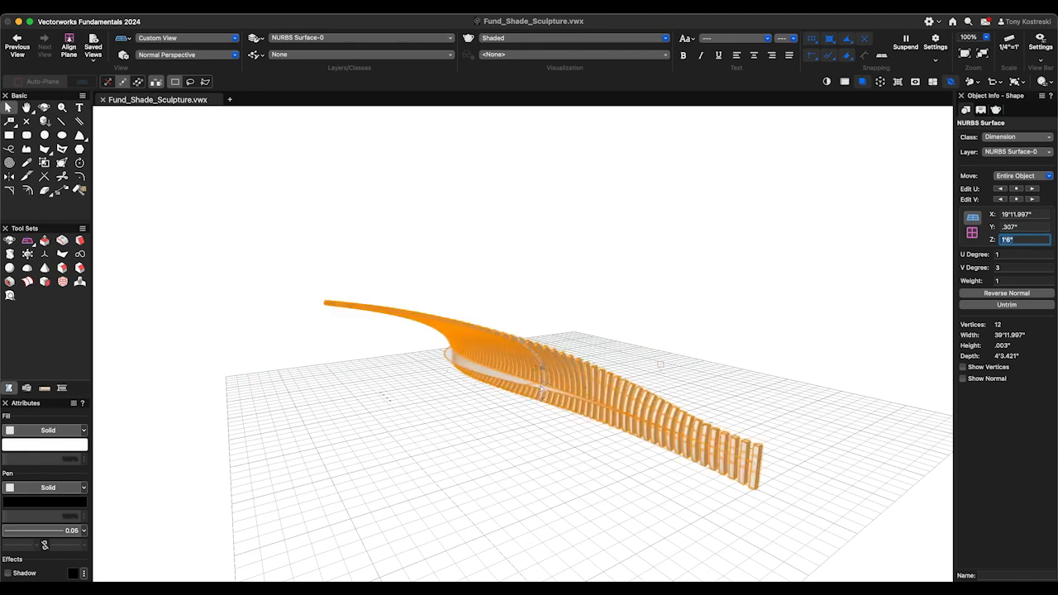
click(499, 386)
double_click(501, 374)
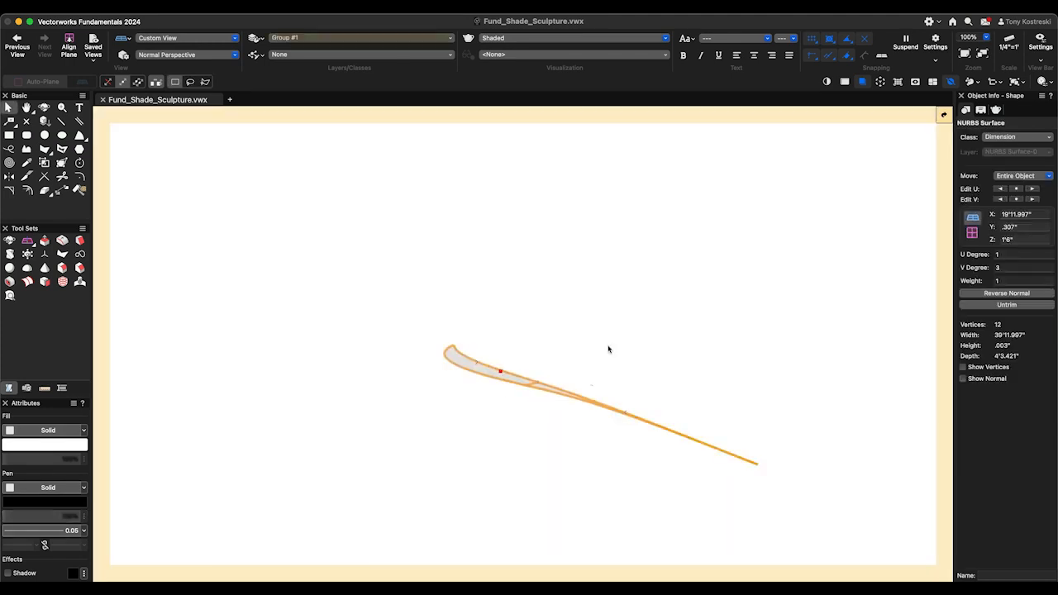
- Use Push/Pull on the face of the NURBS seat surface with a distance of -2" to thicken it
key(super+5)
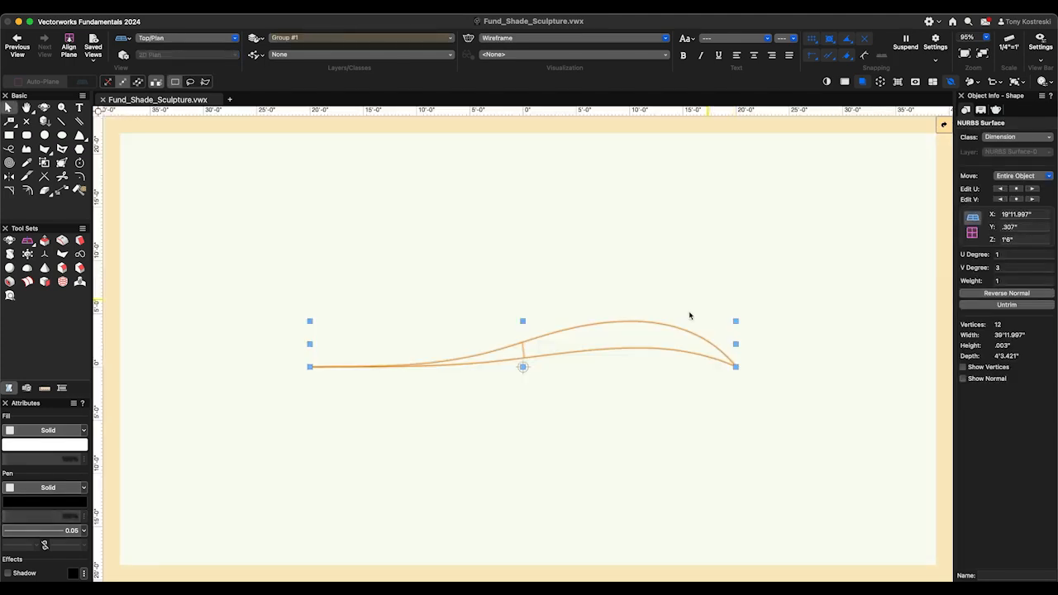
key(shift+r)
super+middle_drag(573, 398, 858, 288)
mouse_move(519, 308)
super+middle_down()
mouse_move(647, 309)
mouse_move(645, 336)
mouse_move(767, 325)
mouse_move(559, 336)
super+middle_up()
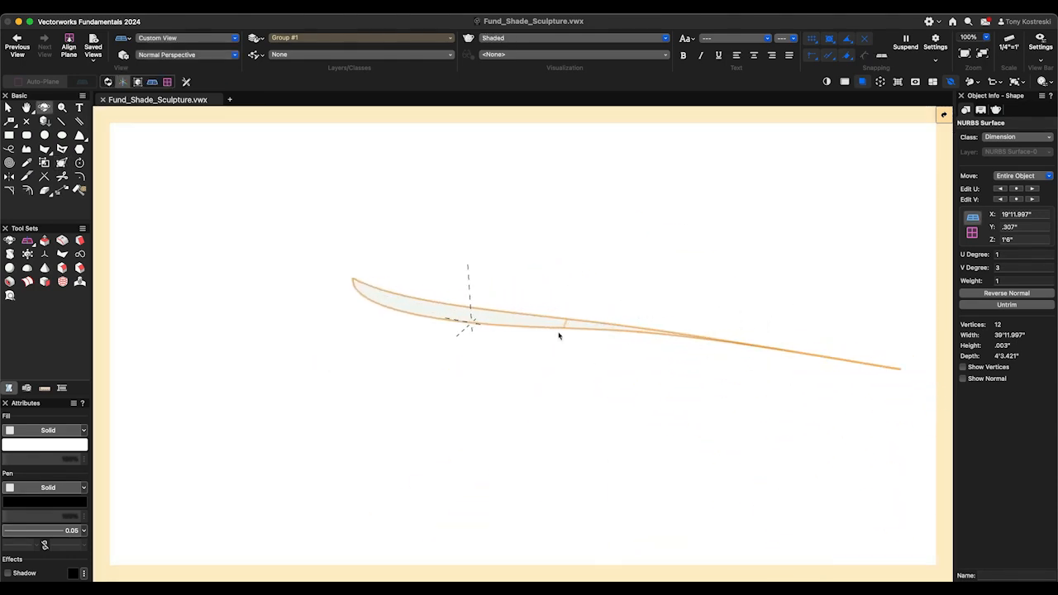
click(45, 241)
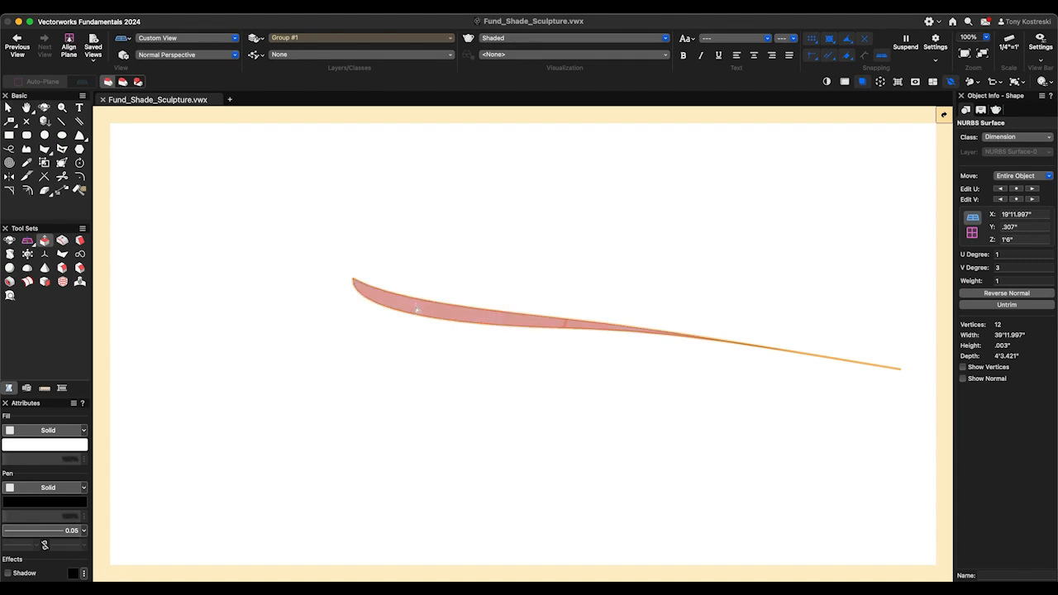
click(416, 312)
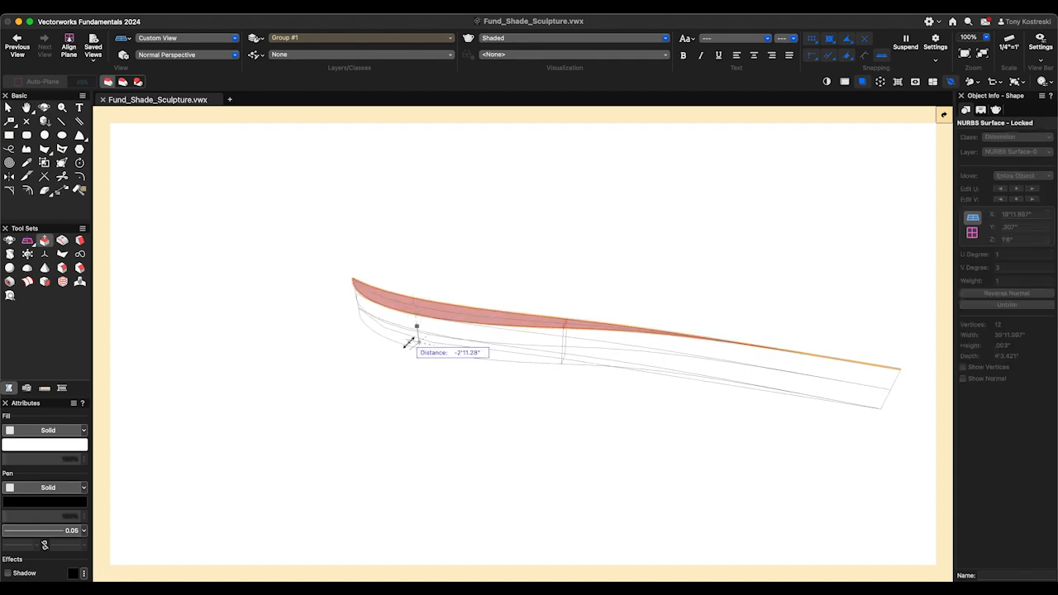
text(-2)
key(Return)
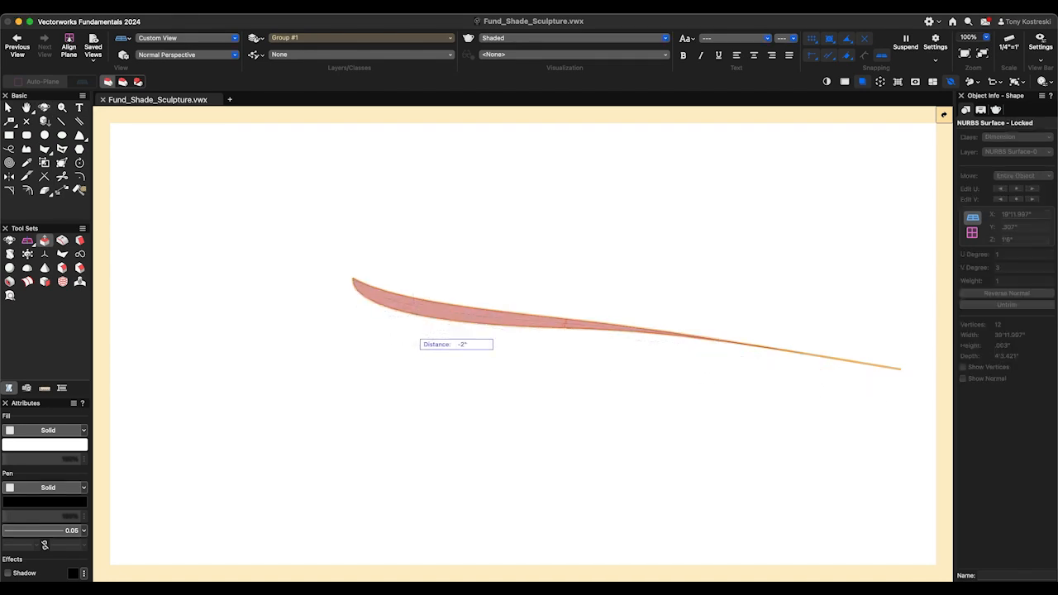
key(Return)
- Push/Pull the long curved outer edge face of the seat outward by 1'6"
scroll(860, 324, up, 2)
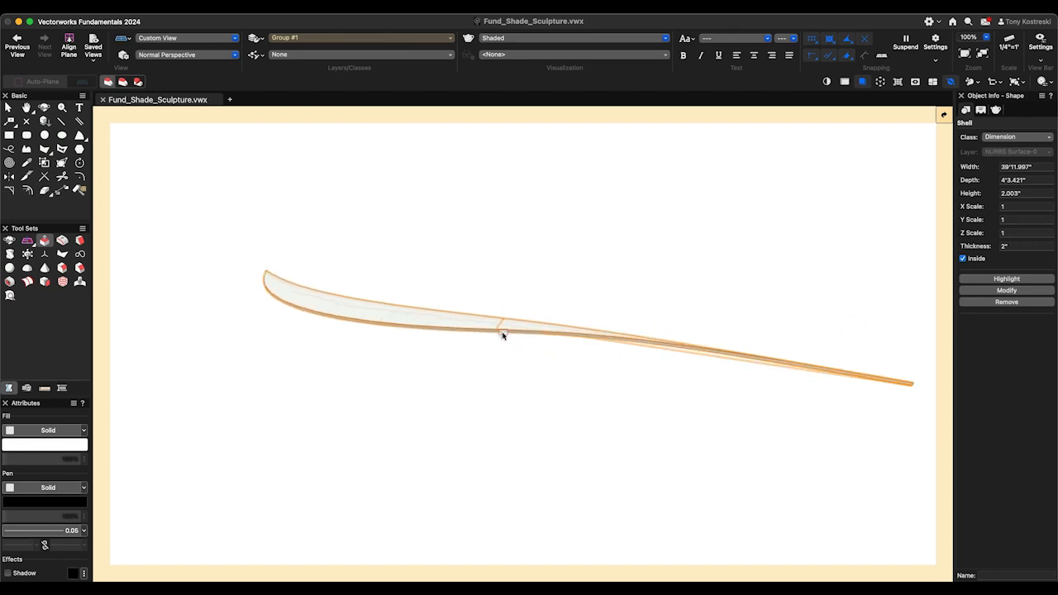
click(381, 328)
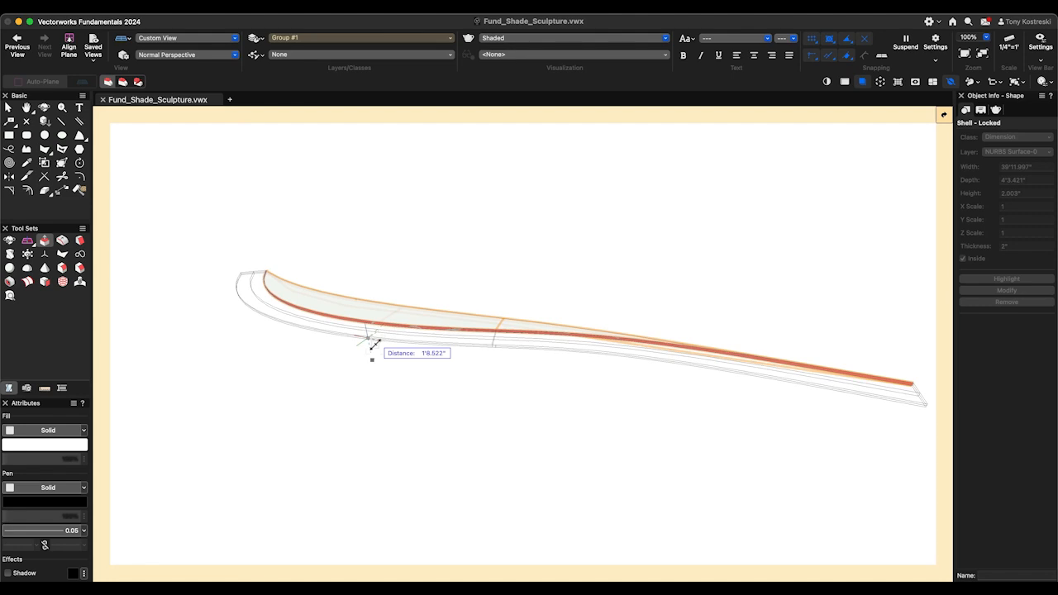
key(Tab)
text(1'6)
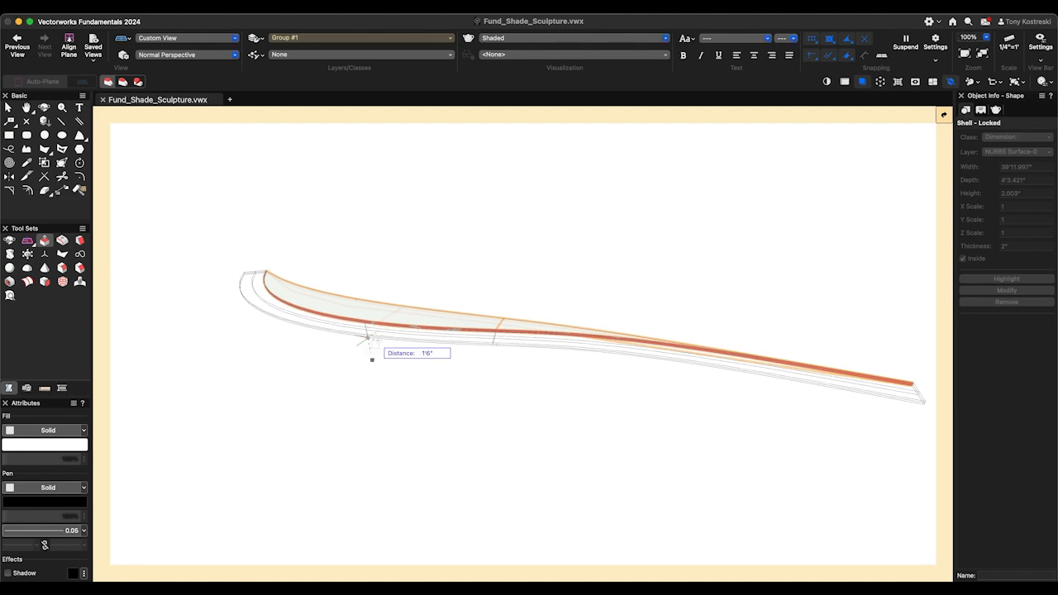
key(Return)
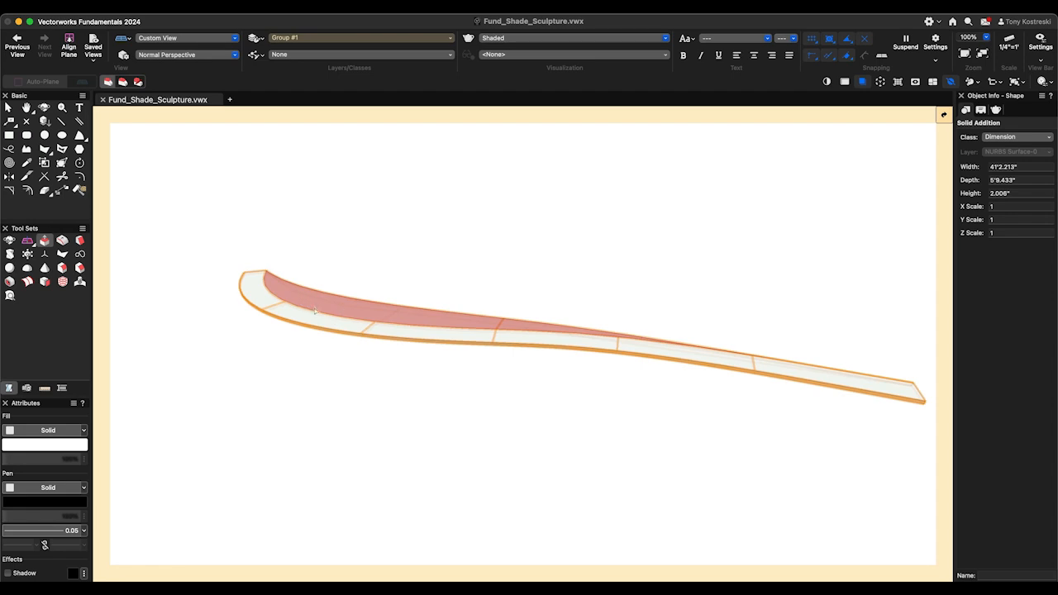
- Fillet the edges of the seat's long outer face with a constant radius of 1"
click(62, 270)
scroll(283, 340, up, 4)
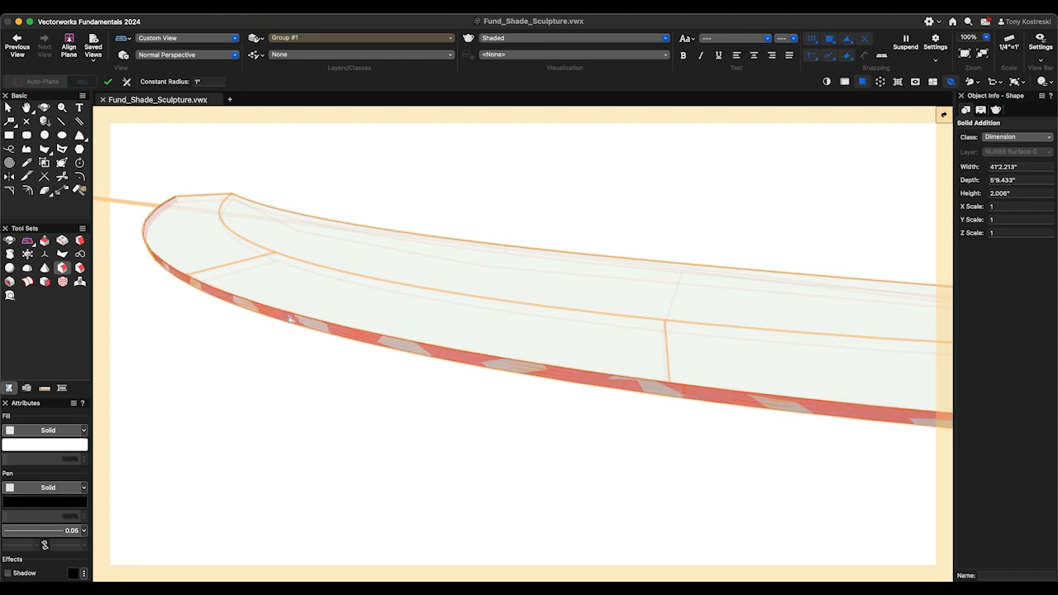
click(282, 321)
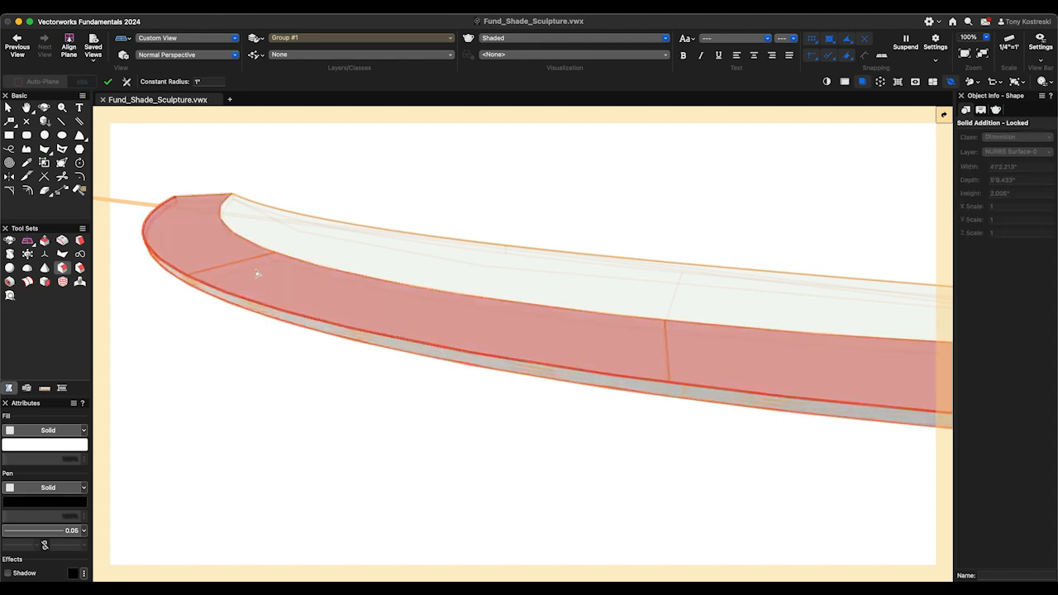
click(109, 82)
scroll(170, 200, down, 3)
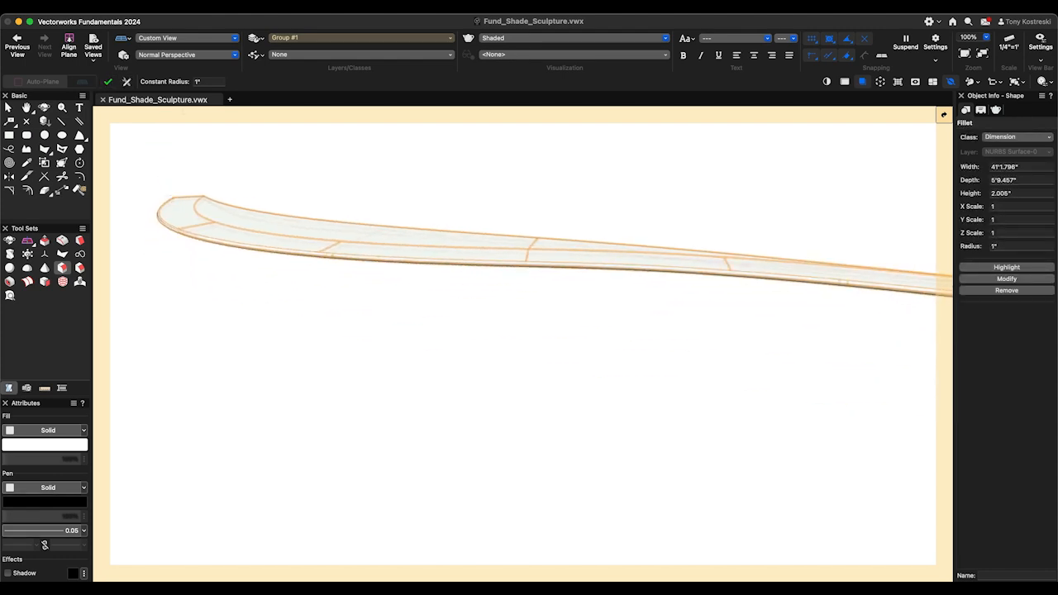
- Apply the Wood (Arroway) texture to the filleted seat and set its map type to Auto-Align Plane
key(x)
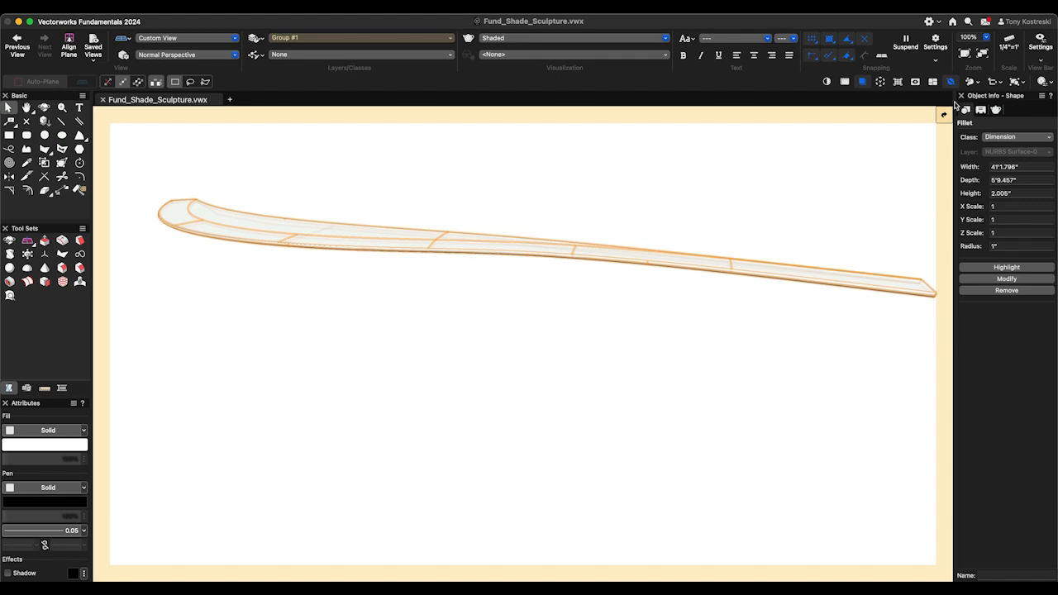
click(997, 110)
click(1003, 216)
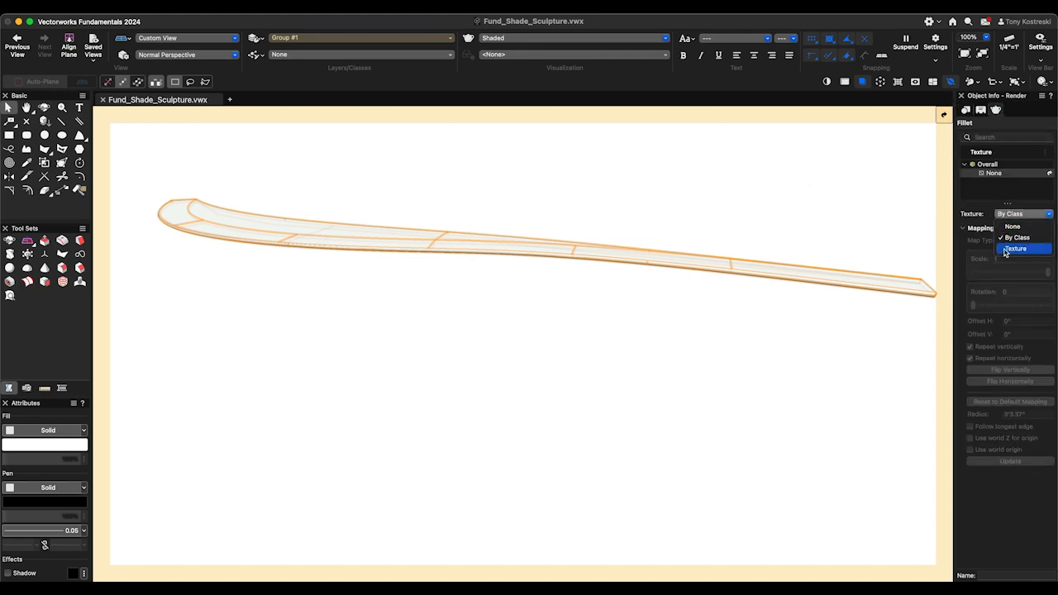
click(1000, 247)
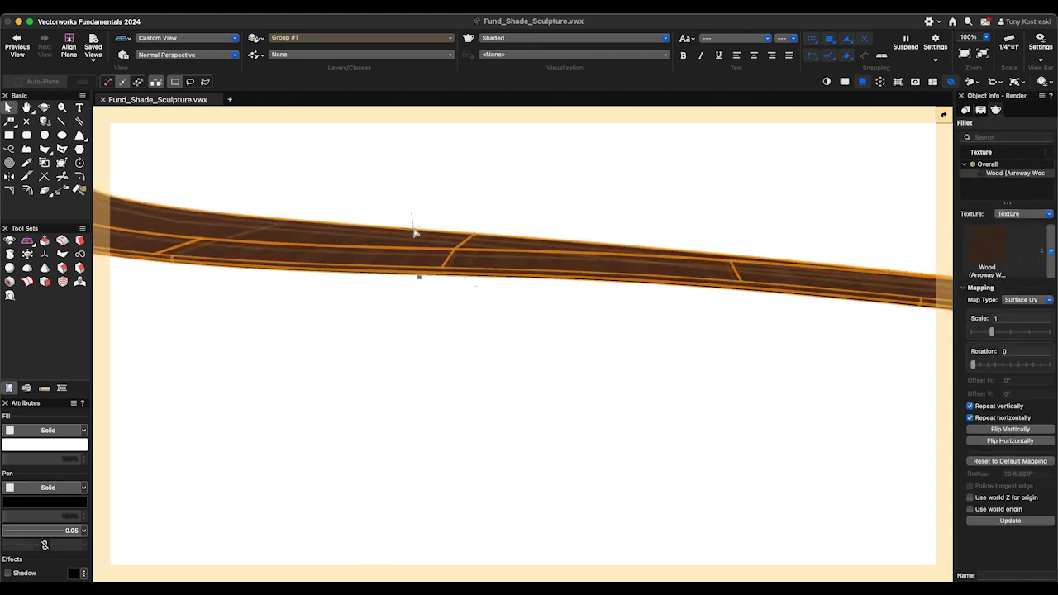
click(1042, 303)
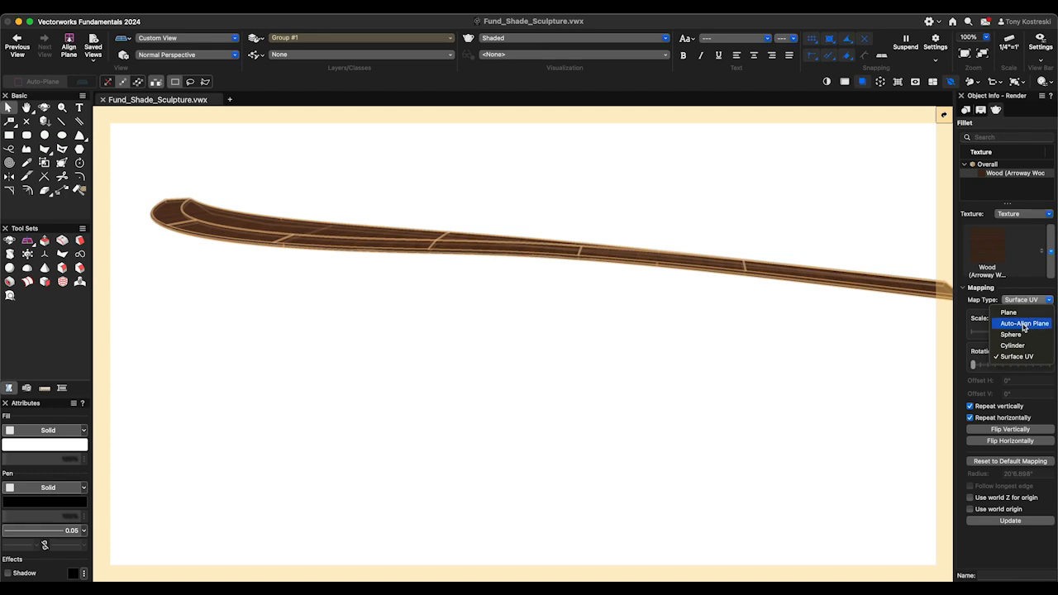
click(1023, 323)
- Exit the seat's group and view the wood bench together with the ribs
click(563, 314)
key(shift+c)
mouse_move(618, 280)
mouse_down()
mouse_move(683, 339)
mouse_move(649, 323)
mouse_move(680, 336)
mouse_up()
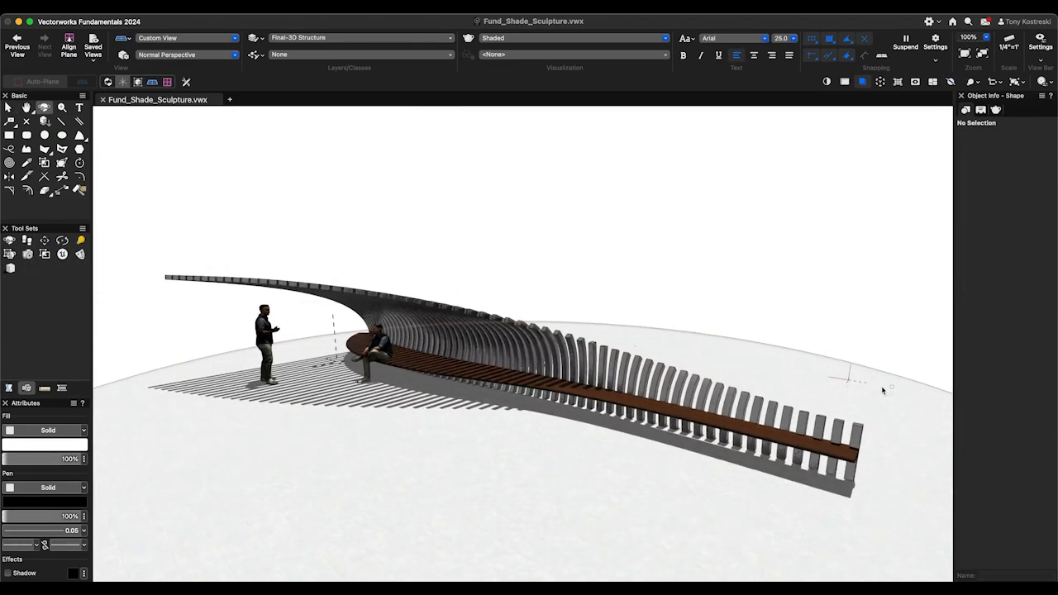
mouse_move(881, 390)
mouse_down()
mouse_move(472, 462)
mouse_move(547, 307)
mouse_move(536, 234)
mouse_up()
key(x)
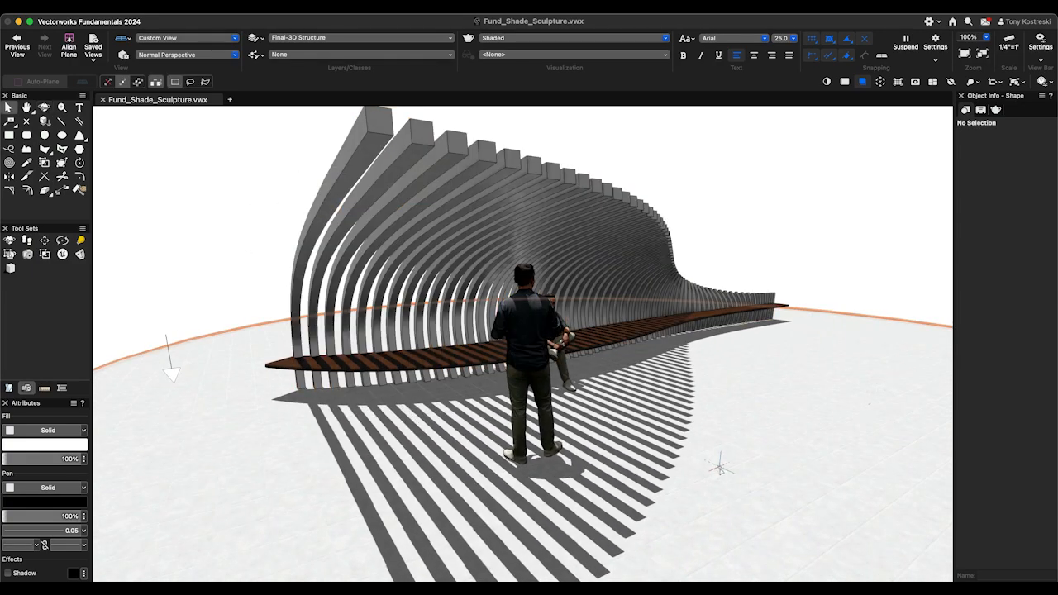
- Examine the finished sculpture on the Final-3D Structure layer, with its bench, figures and shadows, from another angle
super+middle_drag(721, 468, 519, 395)
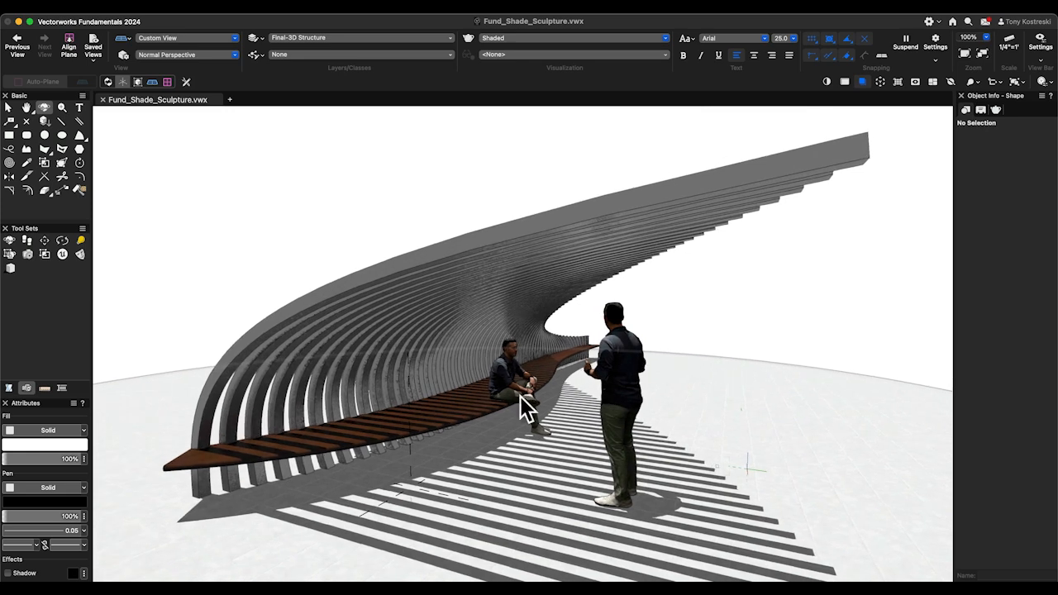
key(x)
super+middle_drag(610, 437, 601, 440)
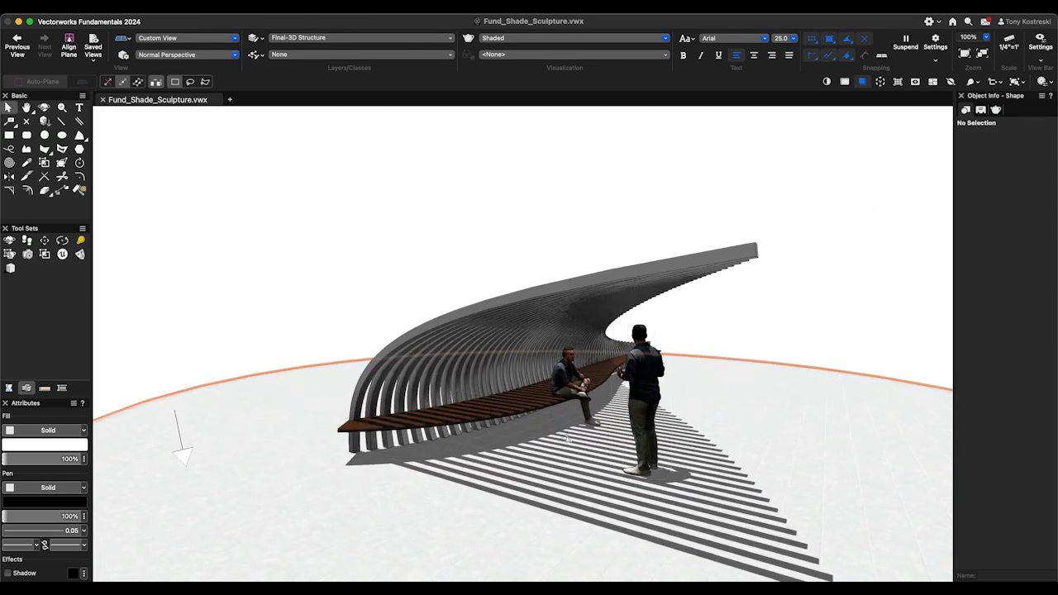
- Keep the scene light Directional, set its azimuth to about -34.57° and elevation to about 85.42°, and view the shadows cast by the ribs
click(184, 453)
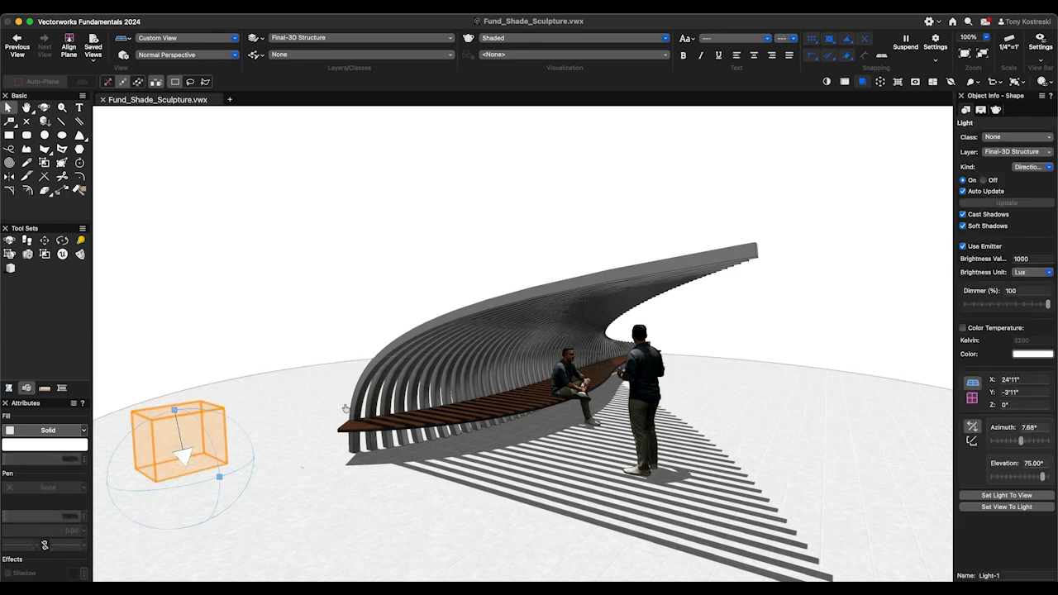
click(1029, 168)
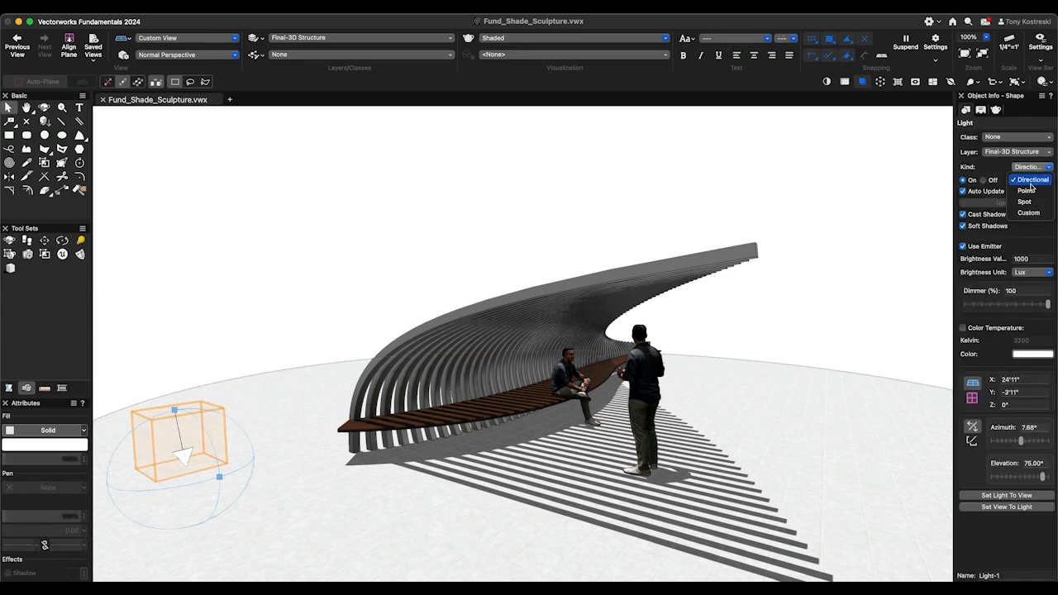
click(1028, 179)
drag(1022, 446, 1022, 446)
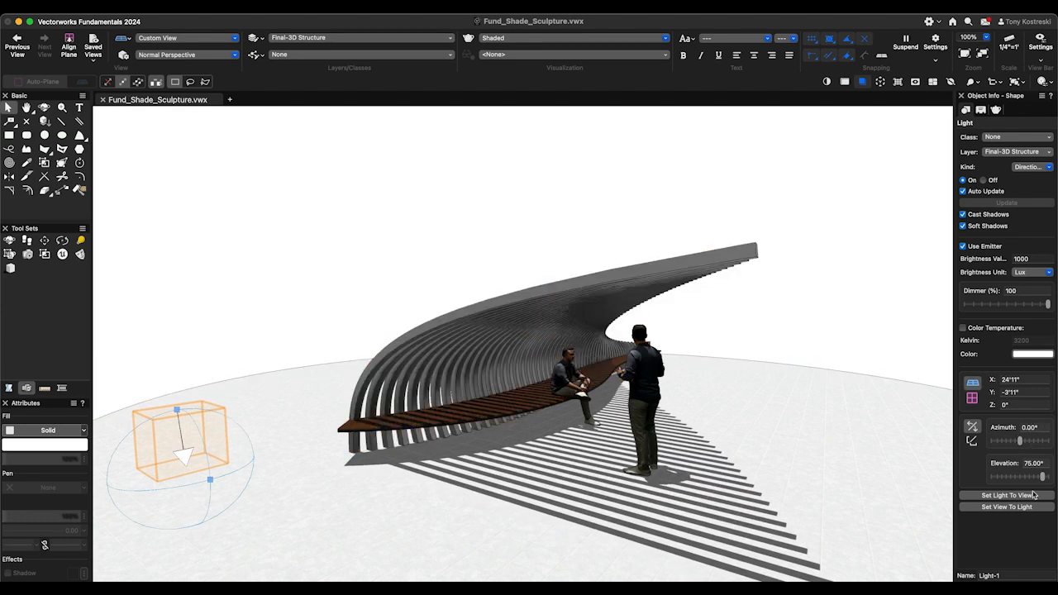
drag(1040, 479, 1014, 441)
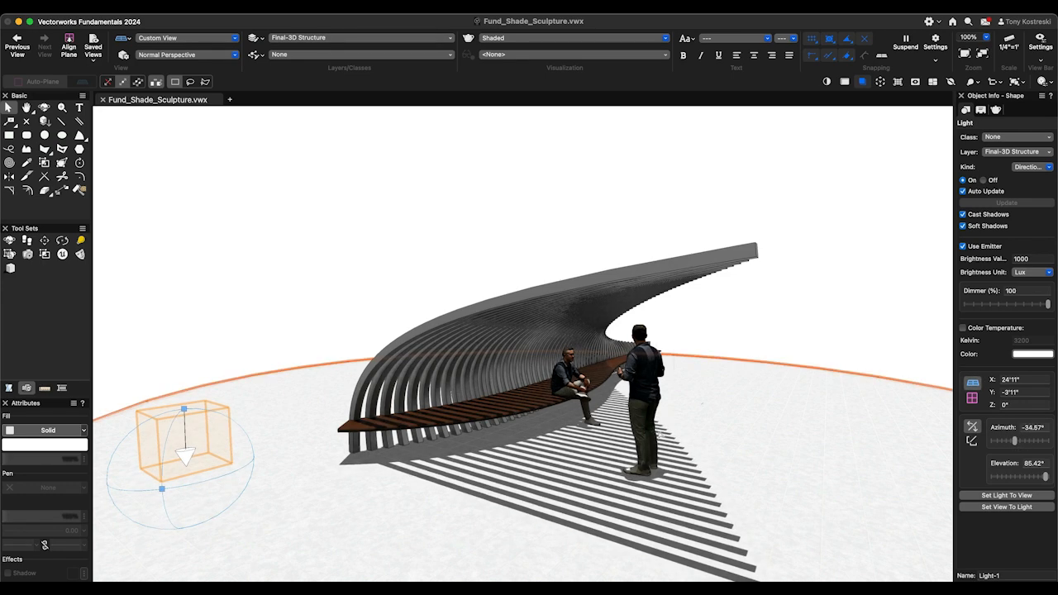
super+middle_drag(721, 431, 720, 430)
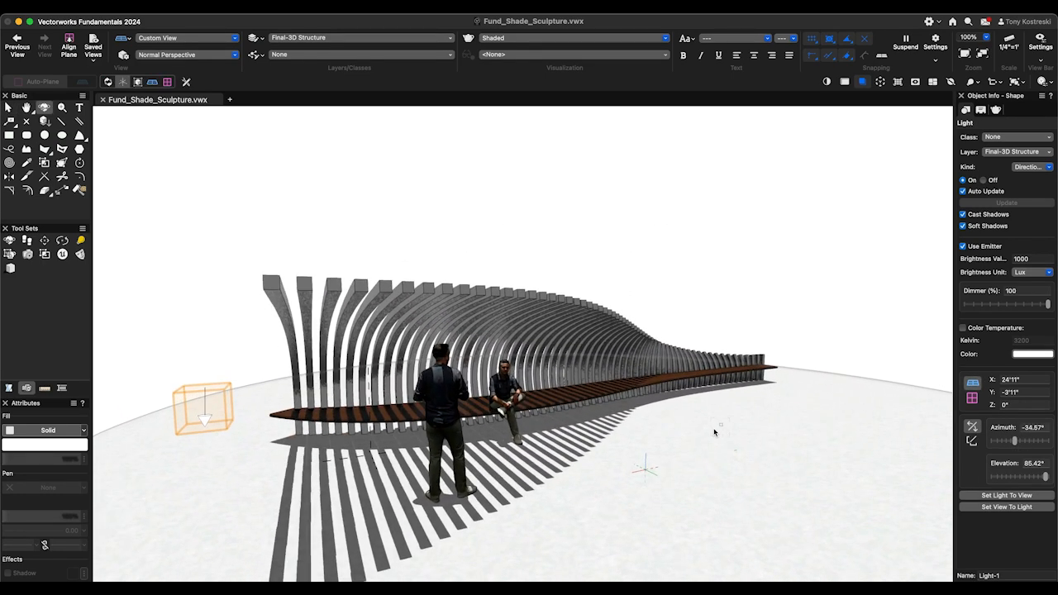
- Ungroup the surface array of ribs into individual extrude-along-path objects and clear the selection
click(599, 328)
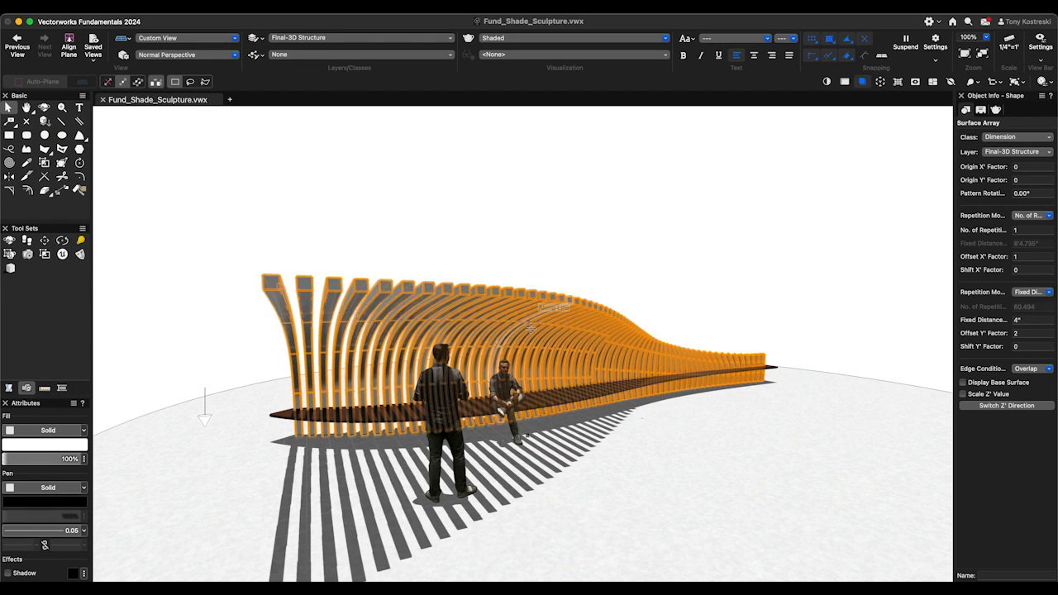
scroll(528, 324, up, 2)
click(169, 8)
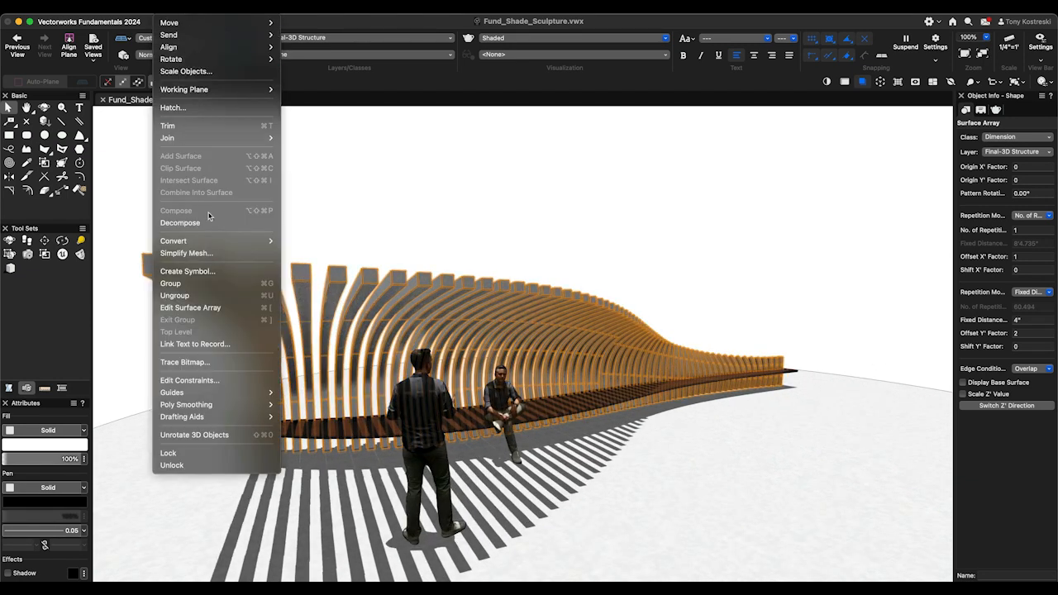
click(208, 296)
click(633, 224)
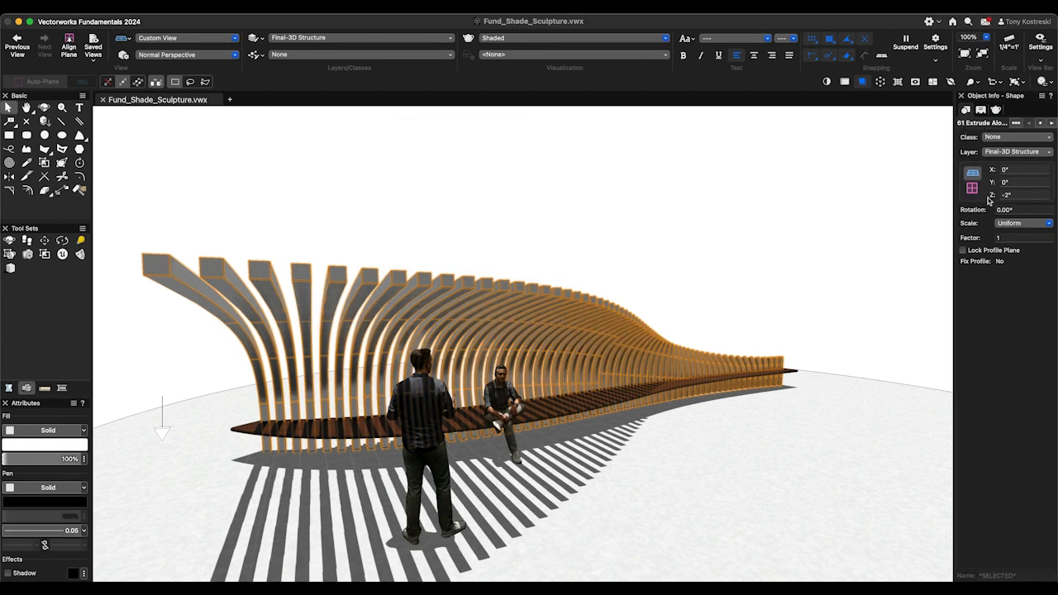
scroll(920, 349, down, 3)
click(886, 345)
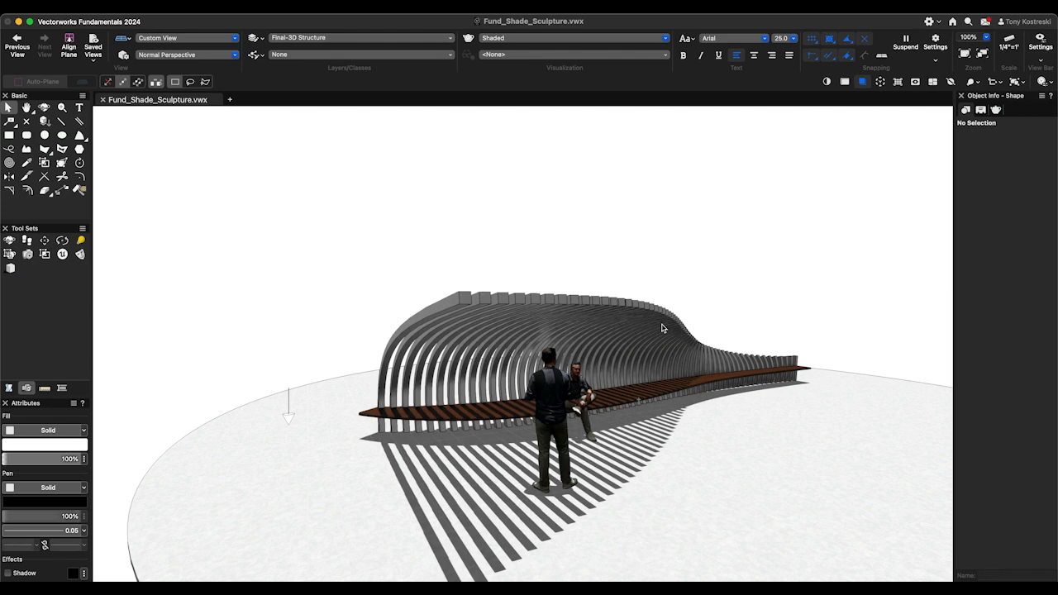
- Try deleting a single rib from the ungrouped sculpture and undo the deletion
click(562, 300)
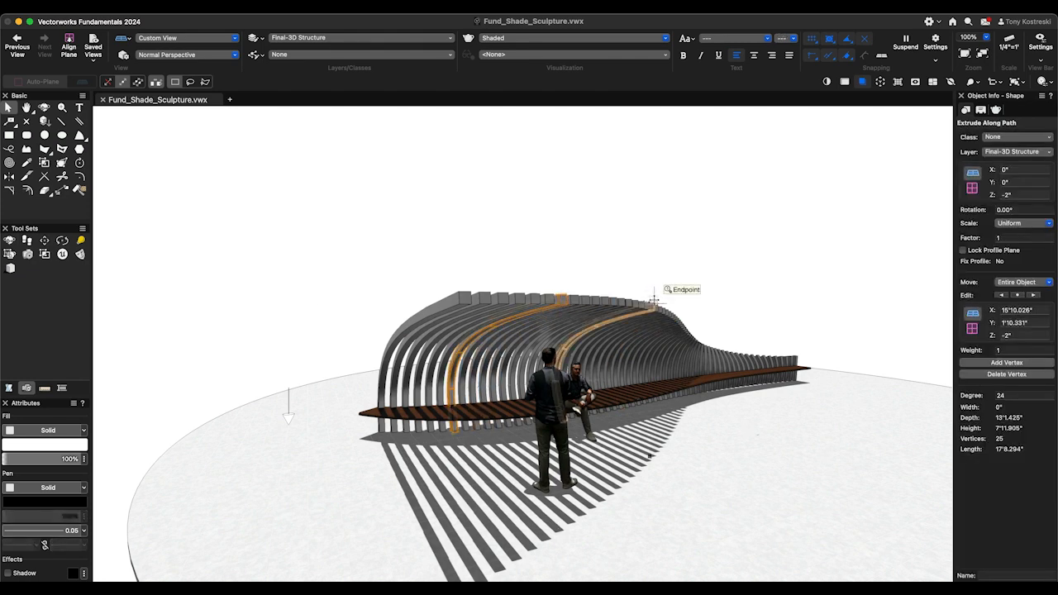
key(Delete)
key(super+z)
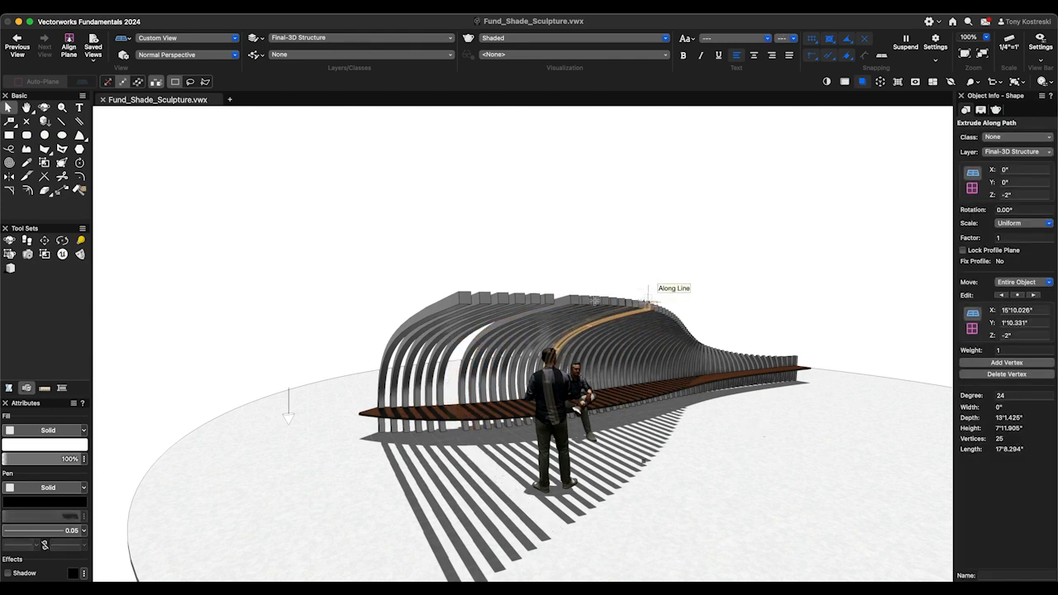
- Reshape the second rib from the near end by raising the end vertex of its path
click(485, 298)
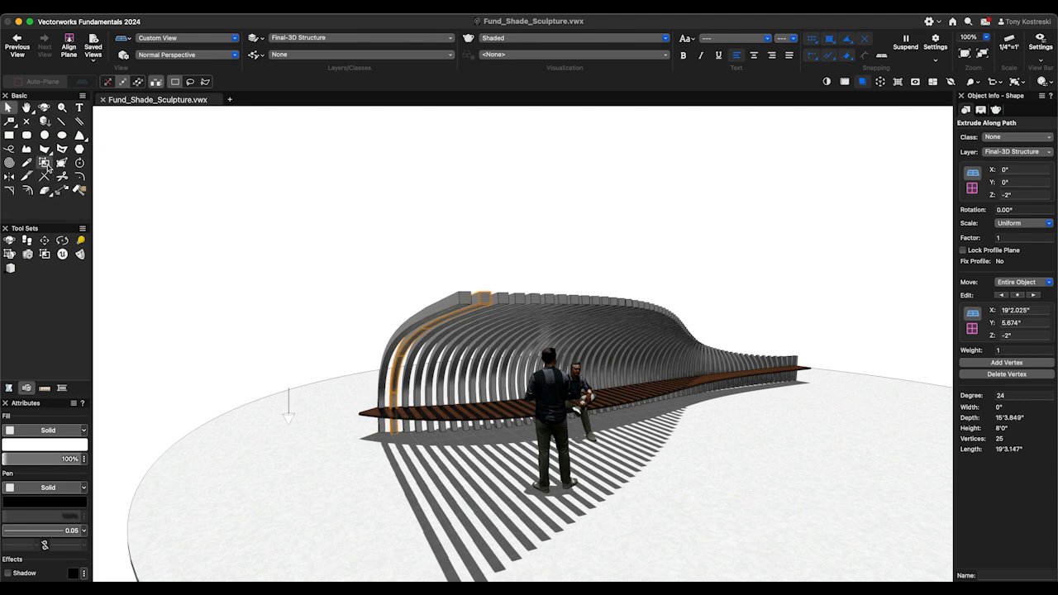
click(61, 162)
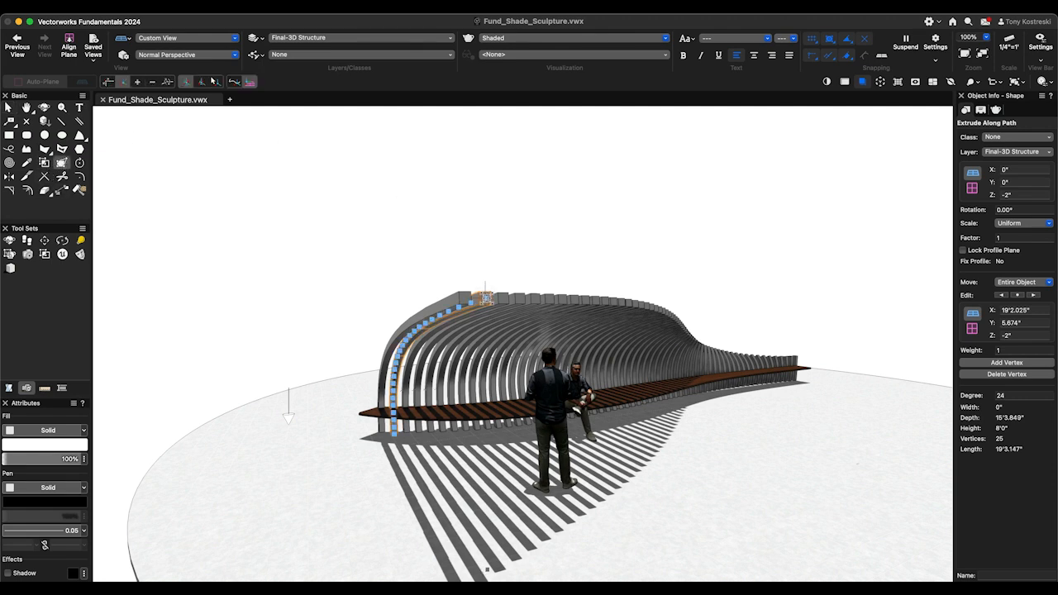
click(485, 297)
drag(484, 269, 485, 238)
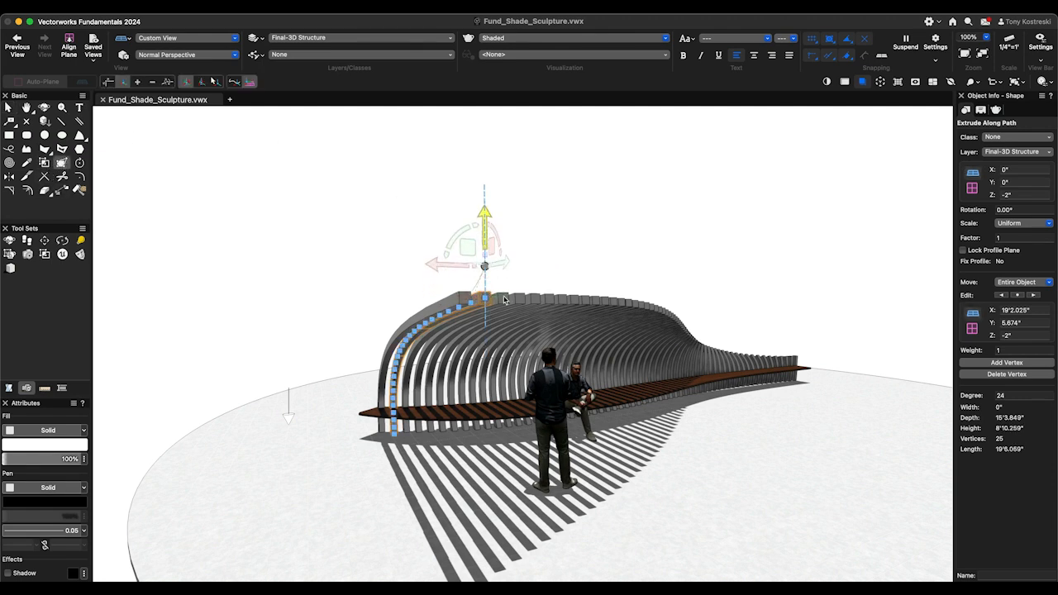
- Reshape two more individual ribs, pulling one's upper end outward and raising the other's upper end
click(522, 294)
click(520, 298)
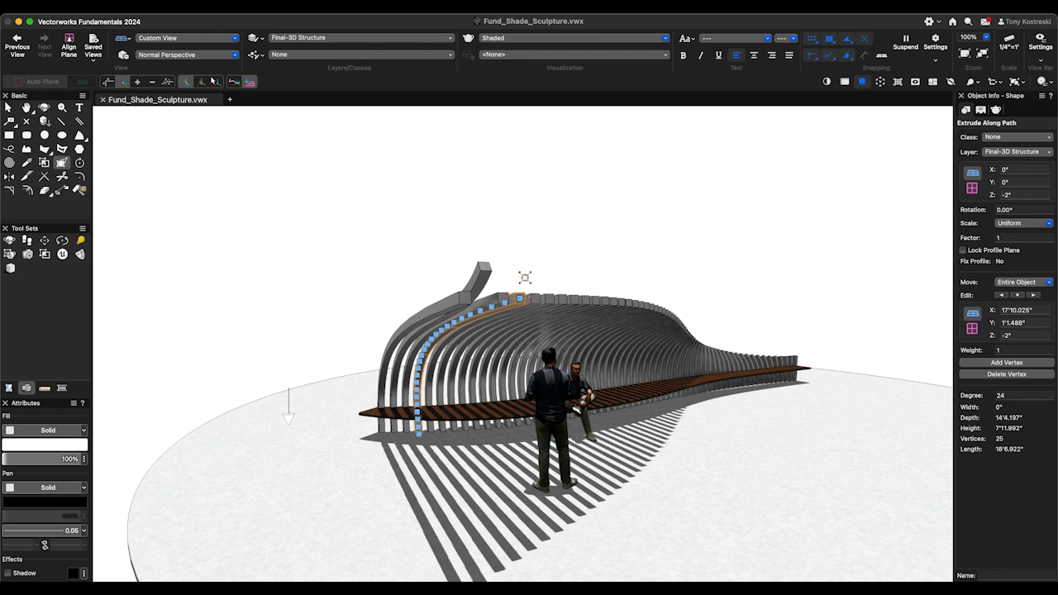
drag(520, 260, 549, 256)
click(552, 298)
click(552, 299)
mouse_move(594, 399)
ctrl+middle_down()
mouse_move(514, 385)
mouse_move(639, 385)
mouse_move(503, 398)
ctrl+middle_up()
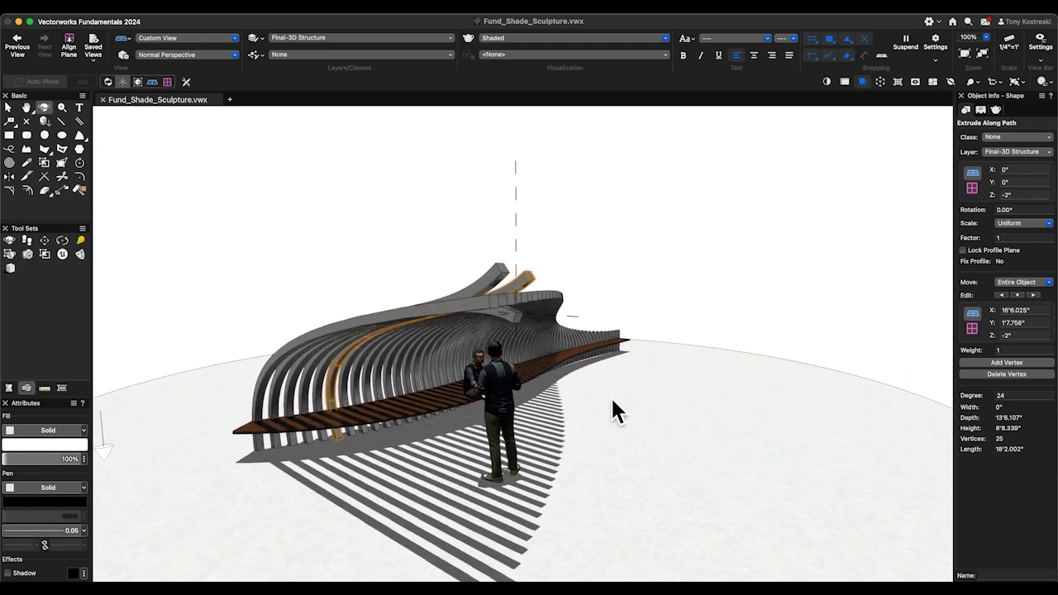
mouse_move(620, 392)
ctrl+middle_down()
mouse_move(603, 392)
mouse_move(612, 393)
ctrl+middle_up()
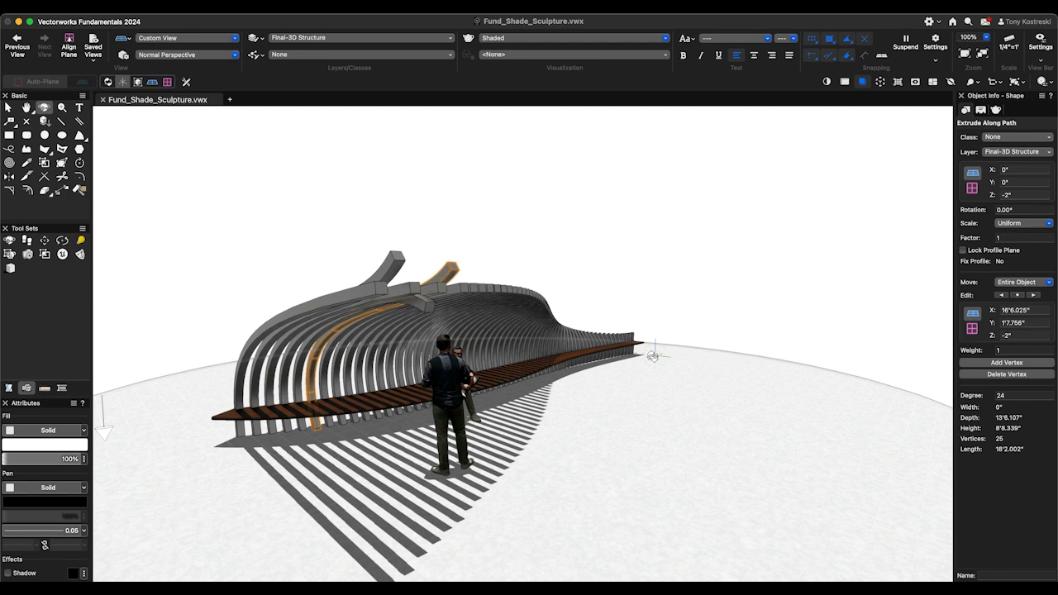
mouse_move(653, 356)
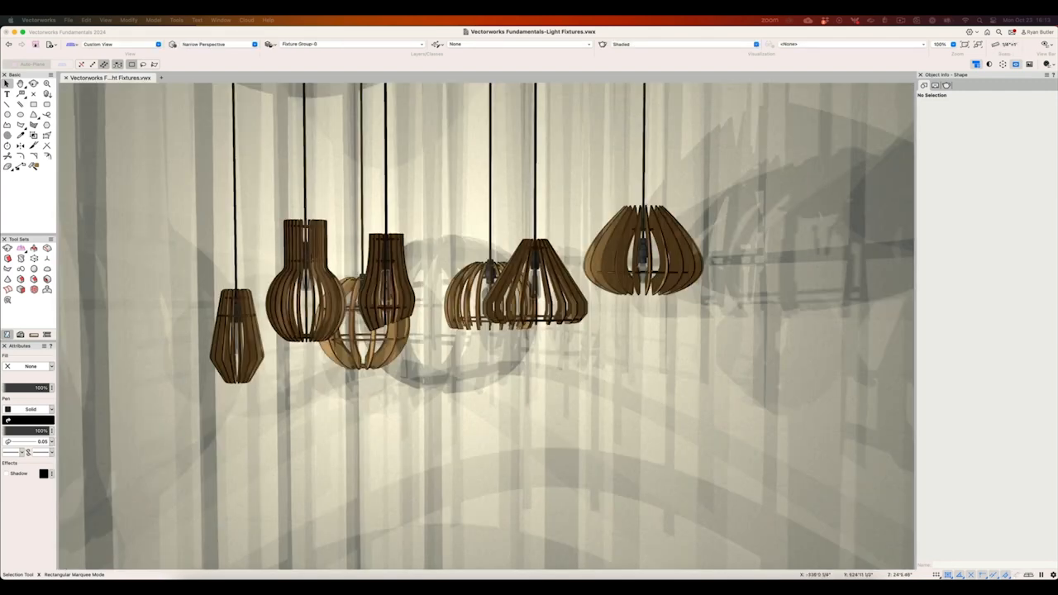
- Look over the hanging slatted wood pendants in the Light Fixtures file
key(shift+c)
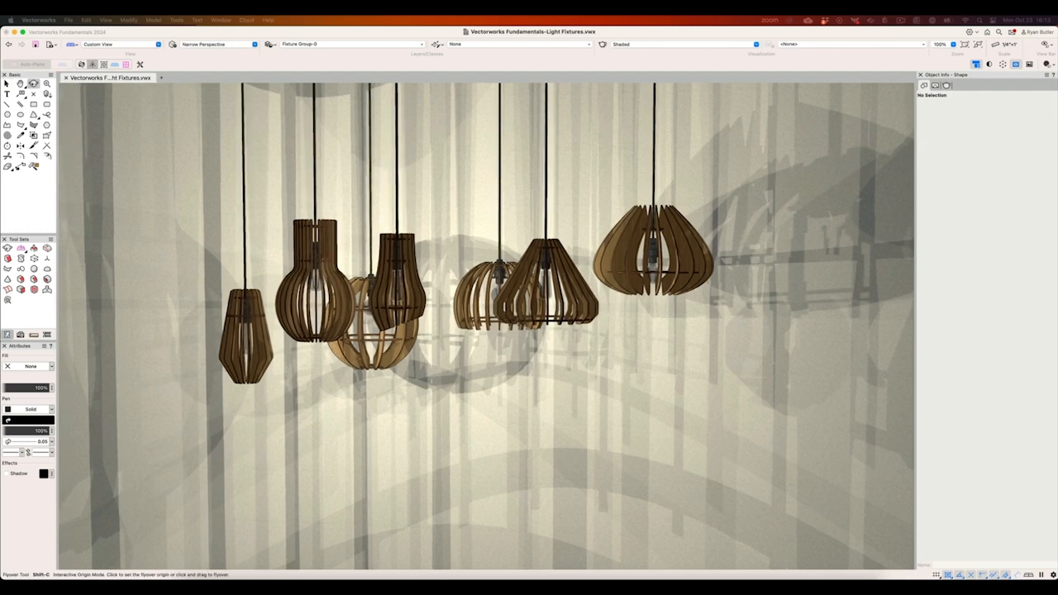
scroll(487, 259, up, 5)
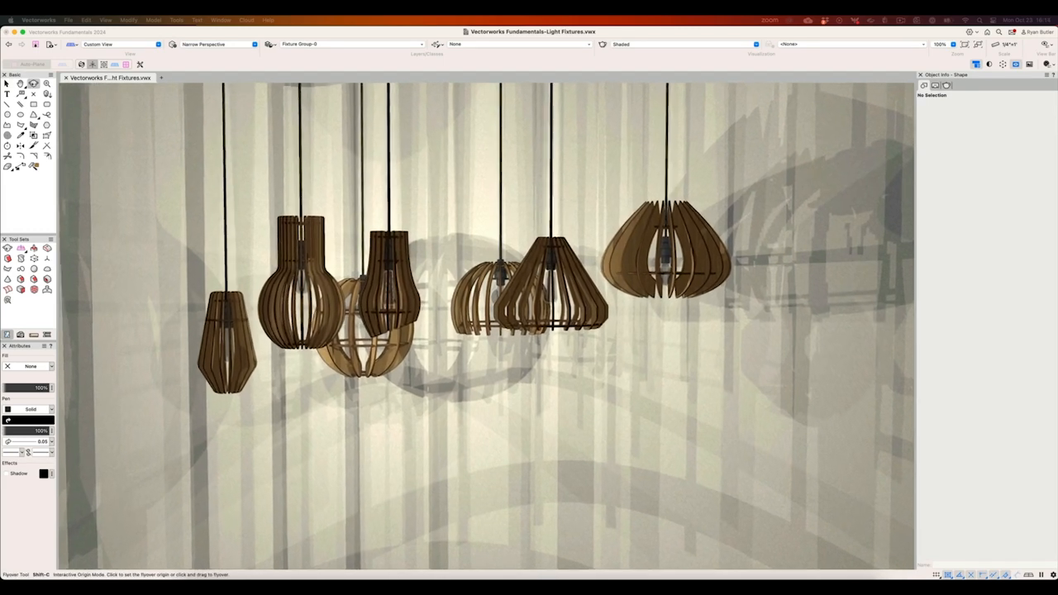
scroll(488, 265, up, 5)
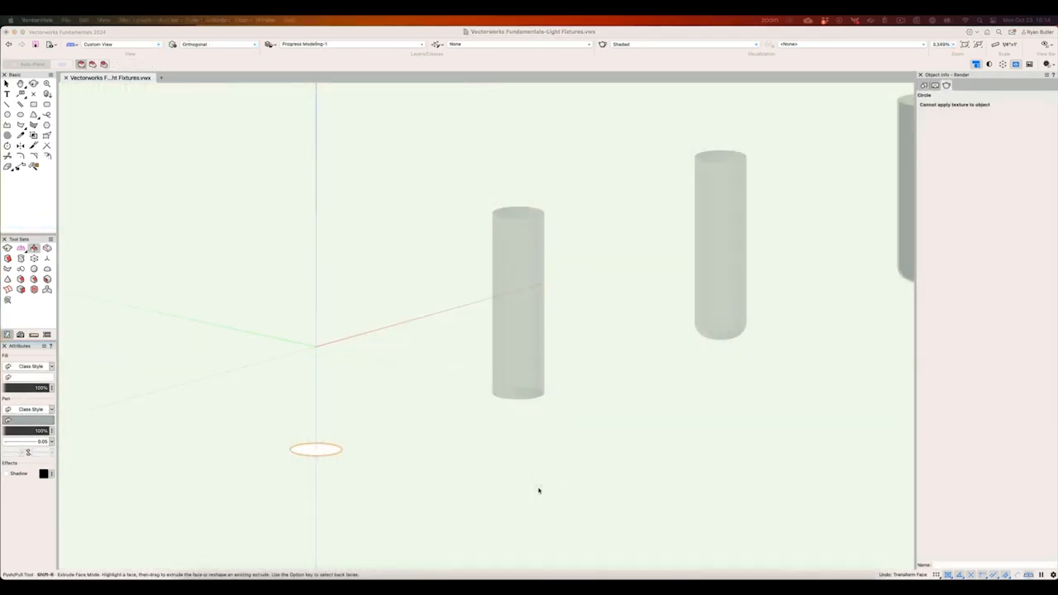
- Extrude the circle upward with Push/Pull into a cylinder matching the height of the neighboring one
click(317, 449)
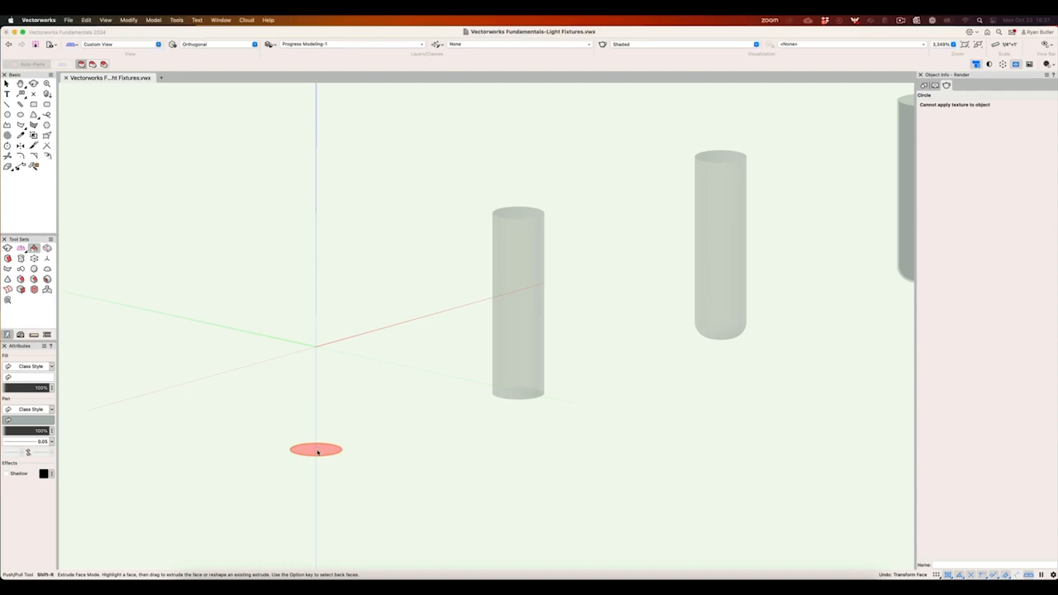
drag(326, 440, 494, 220)
key(x)
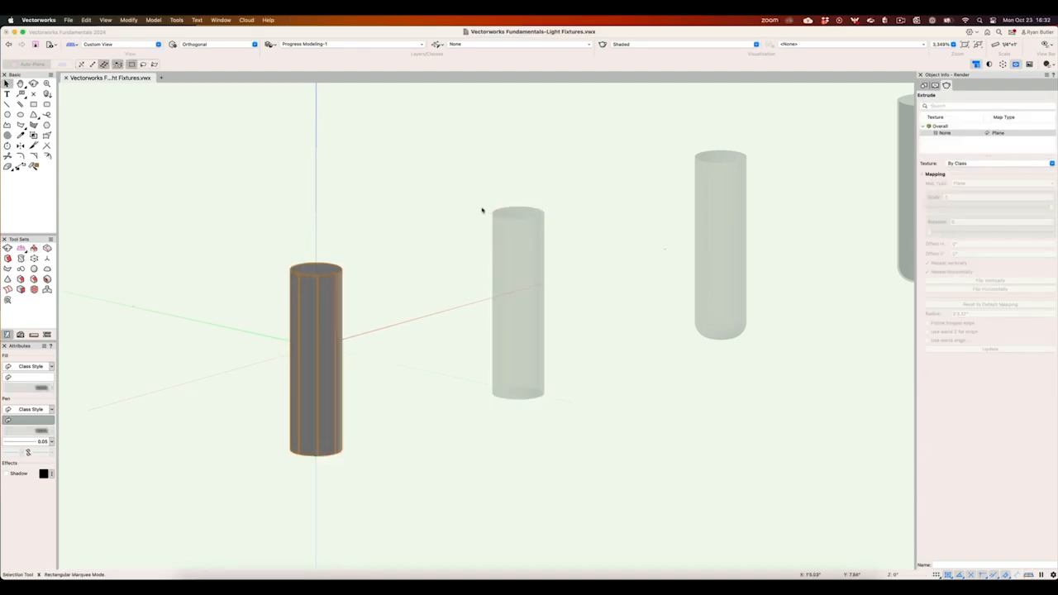
- Assign the extruded cylinder to the Glazing-Clear class and deselect it
click(923, 86)
click(970, 106)
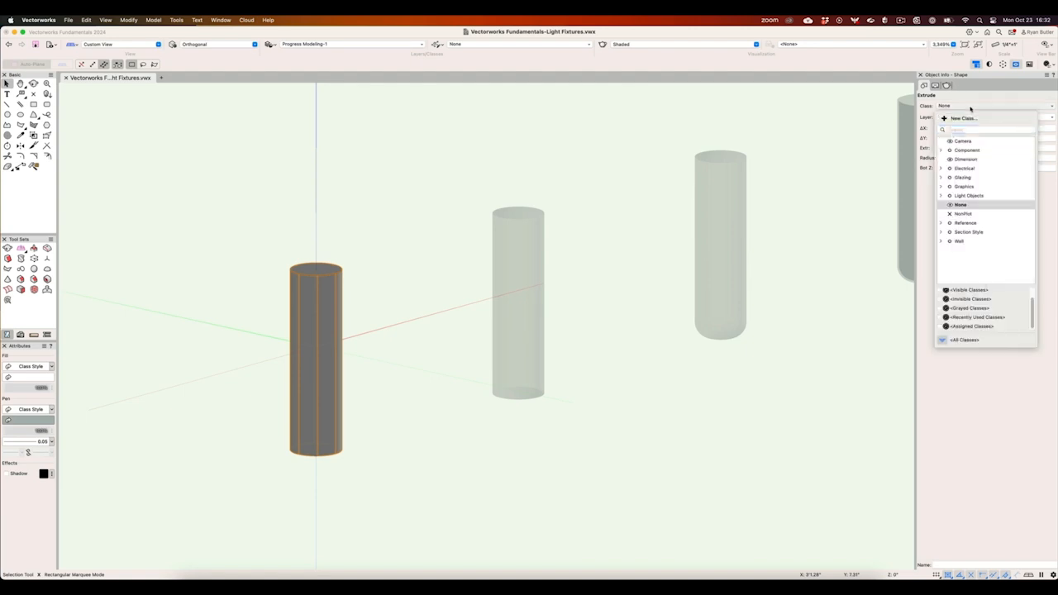
click(940, 178)
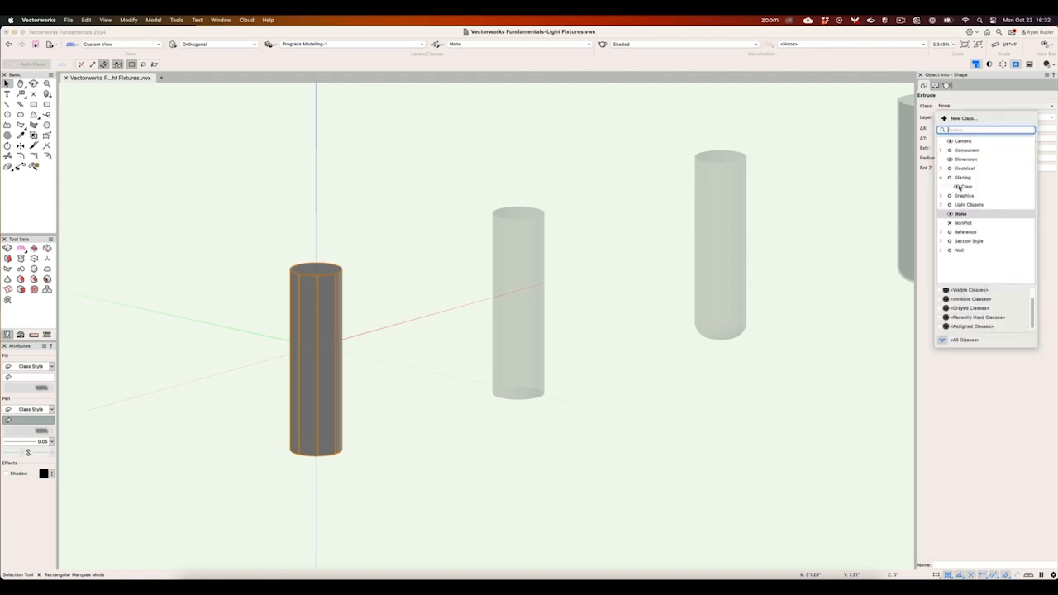
click(959, 187)
click(594, 468)
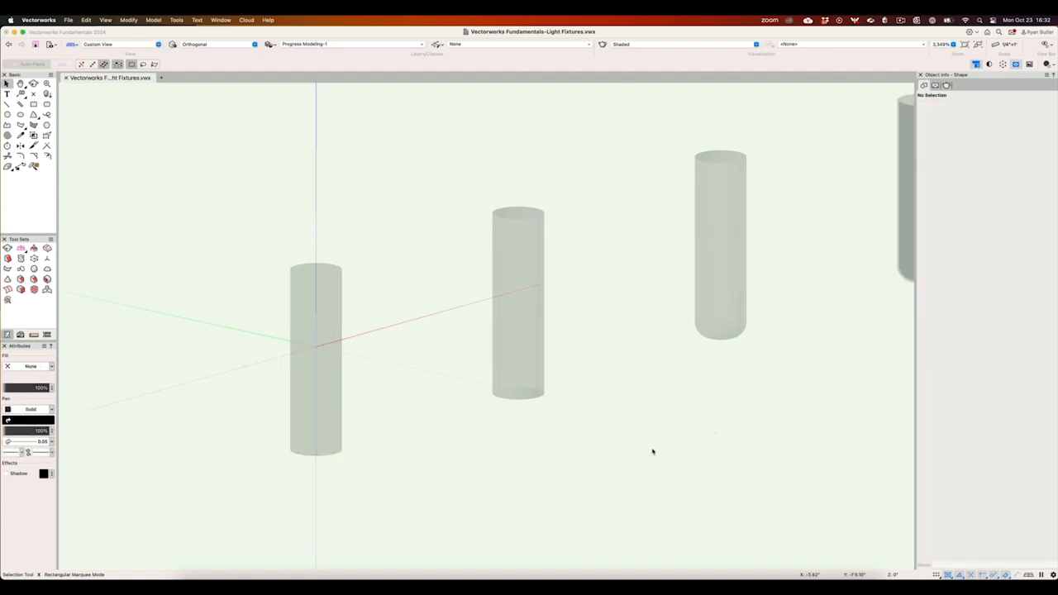
- Fillet the bottom edge of the second cylinder to round off the bulb's lower end
key(h)
drag(689, 427, 473, 483)
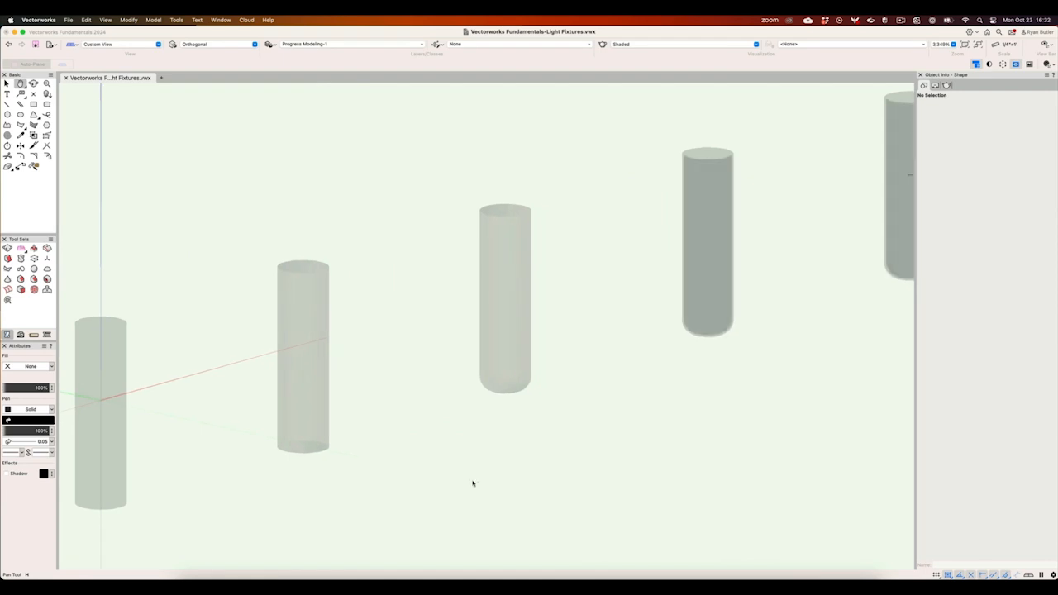
key(x)
click(315, 431)
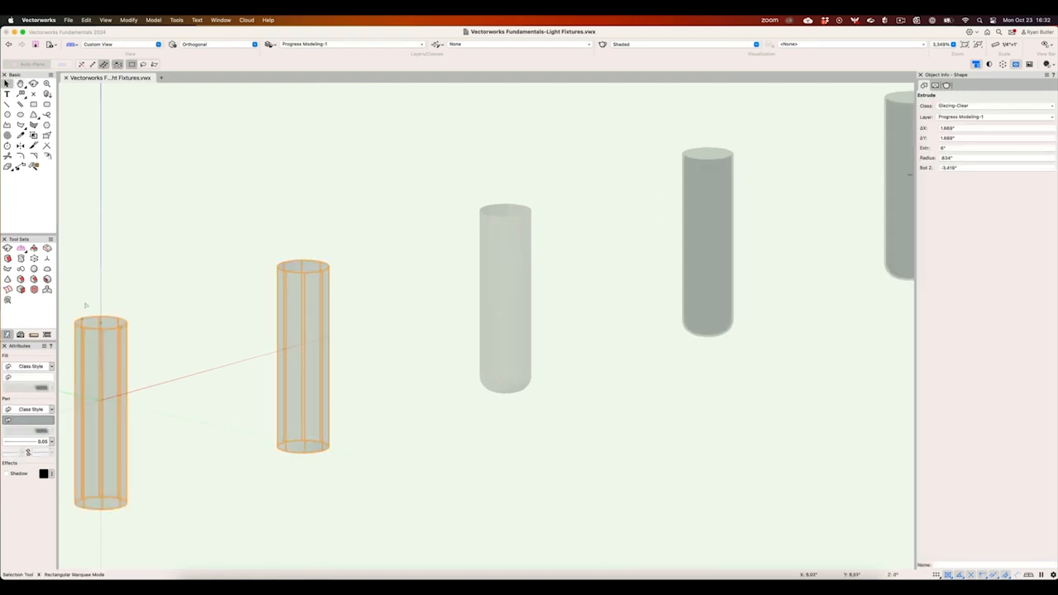
click(20, 278)
click(291, 451)
click(82, 64)
click(136, 94)
key(x)
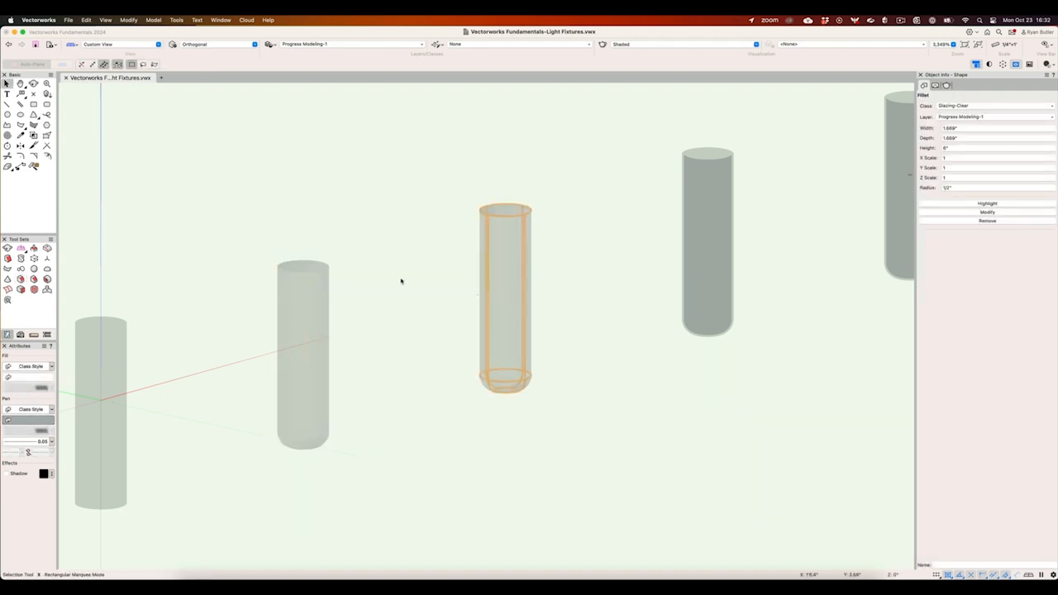
- Shell the third, filleted cylinder inward with a 1/8" thickness, leaving its top face open
click(47, 279)
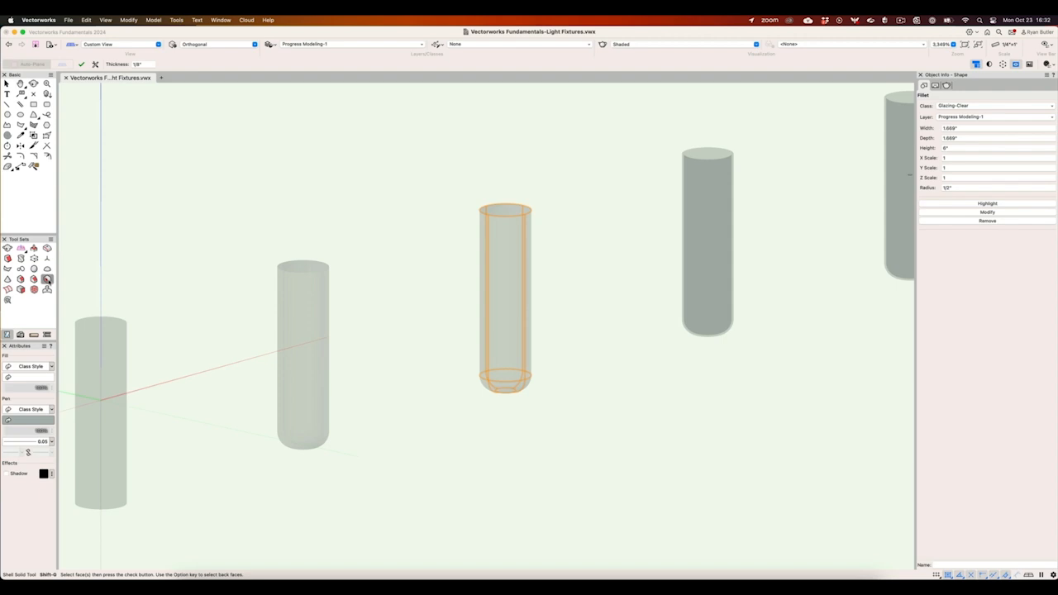
click(95, 63)
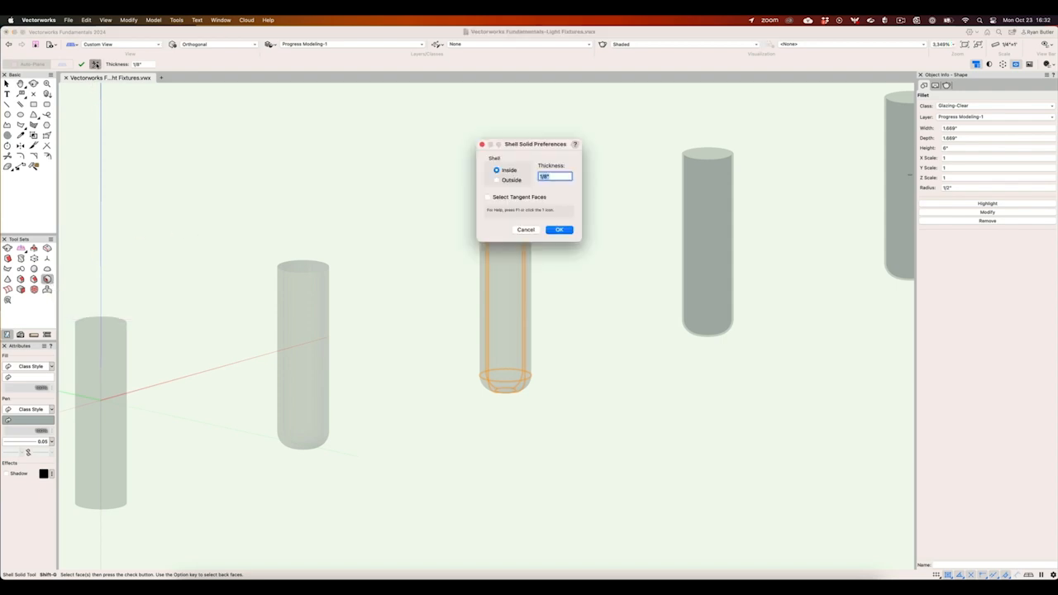
click(558, 231)
click(511, 211)
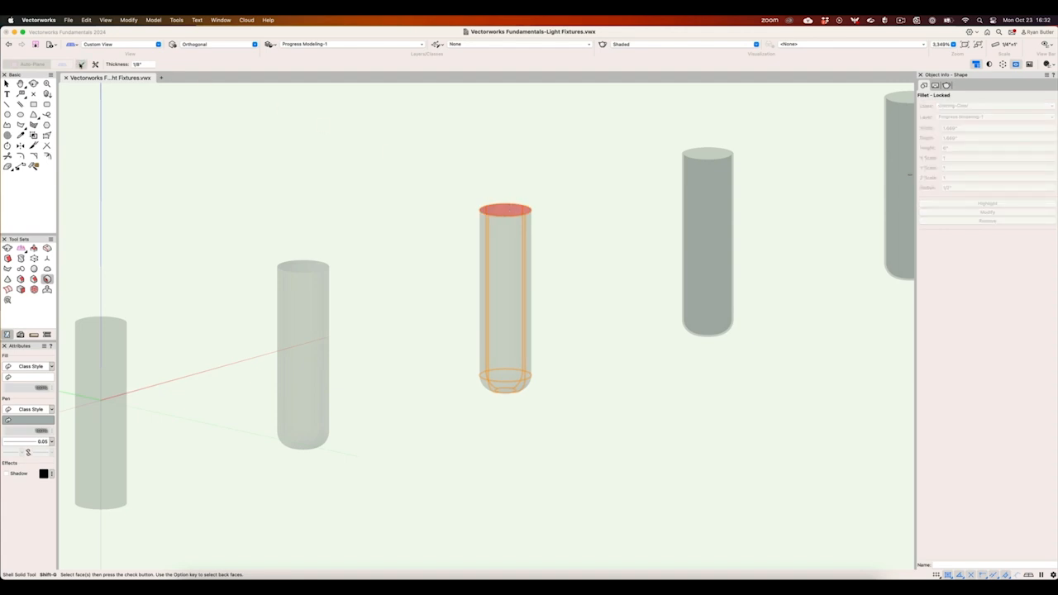
click(81, 64)
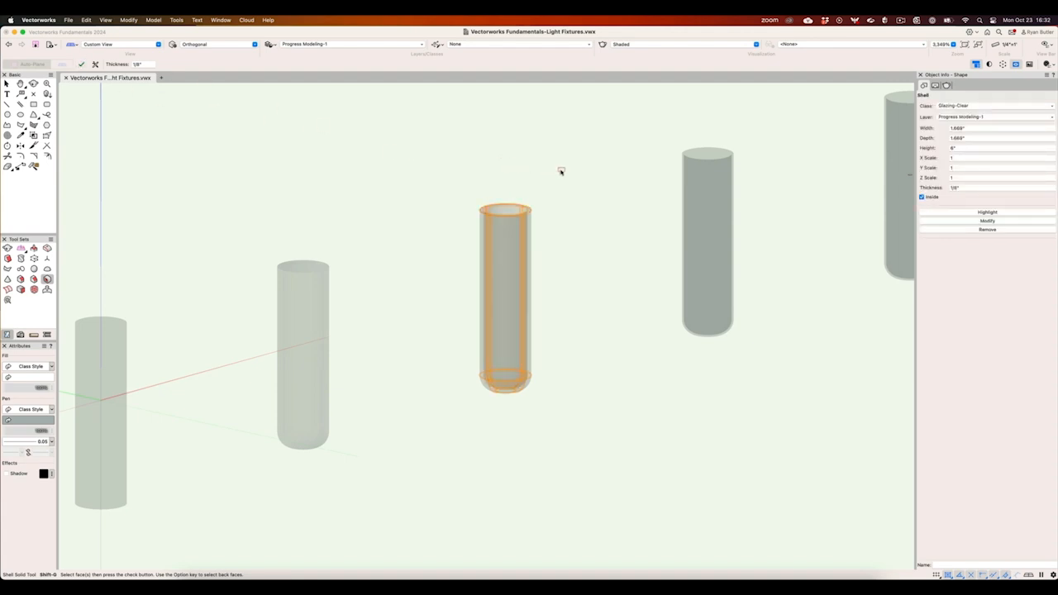
key(x)
key(x)
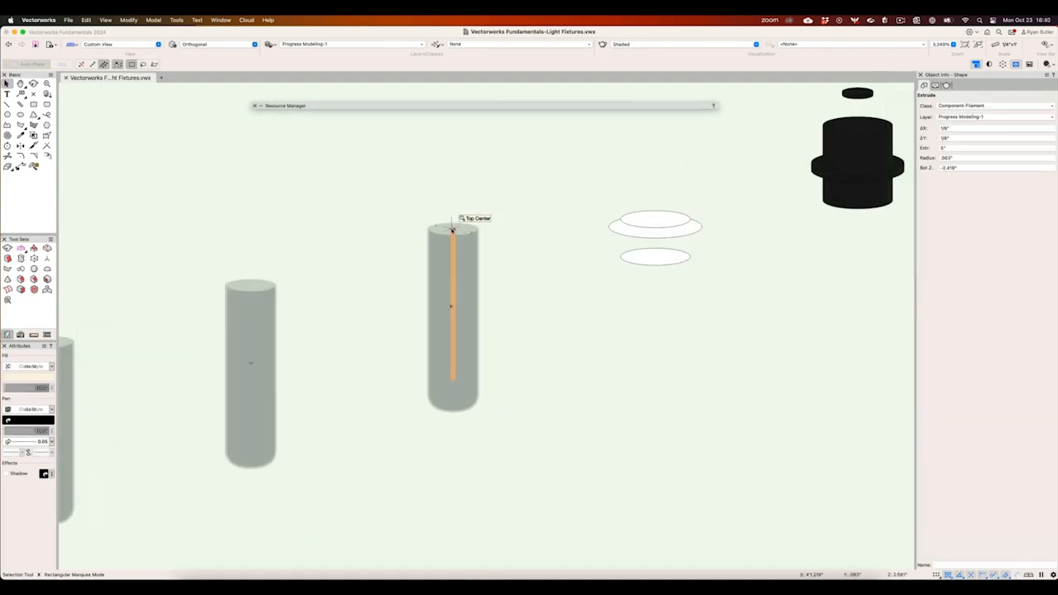
- Check the filament's Component-Filament class and open the Light Fix Glow-Attr RT - 300% texture's settings
click(969, 106)
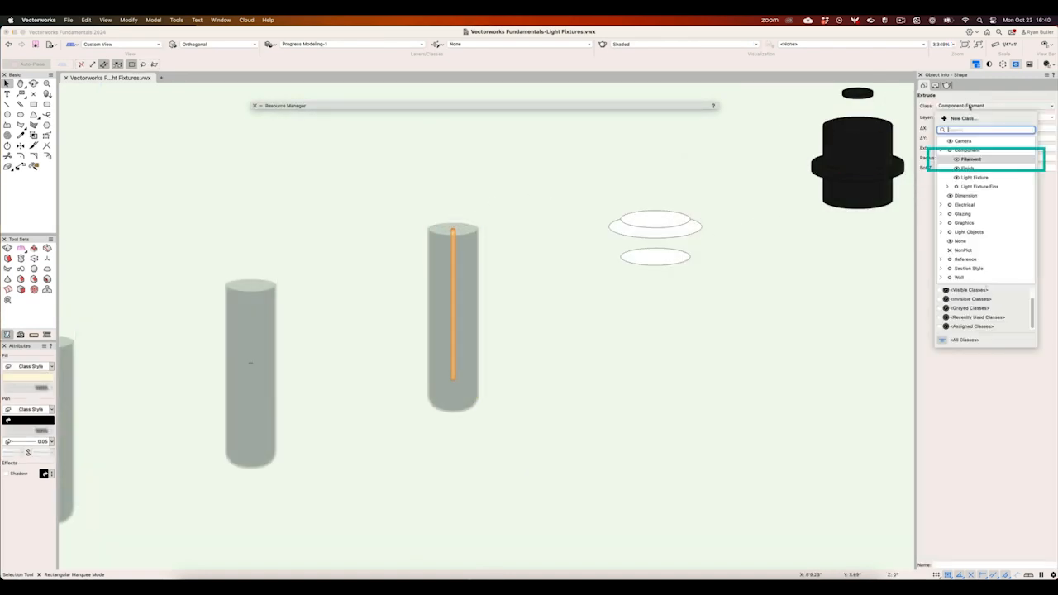
click(720, 136)
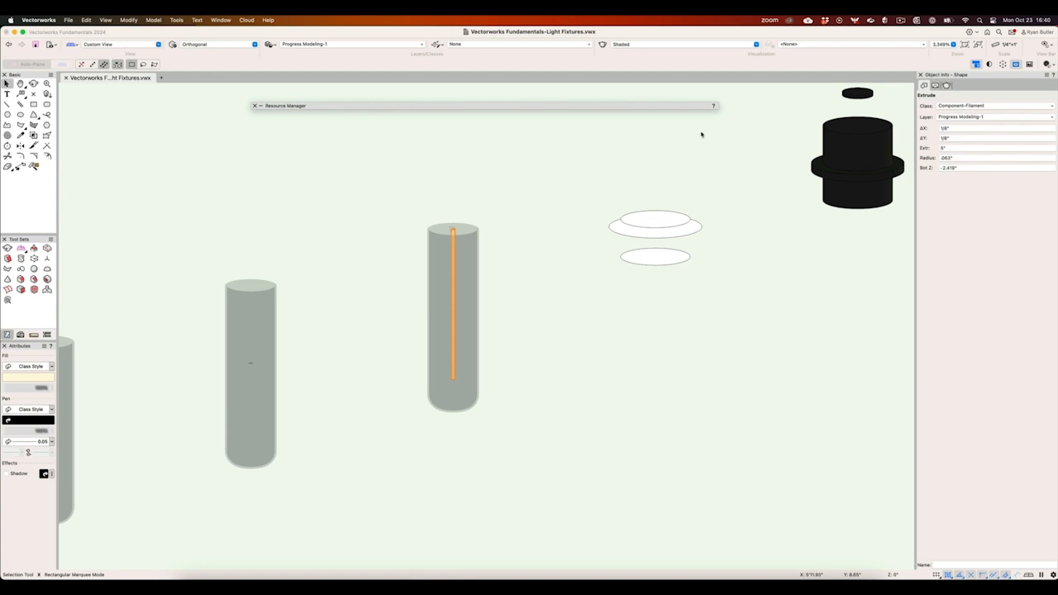
double_click(587, 107)
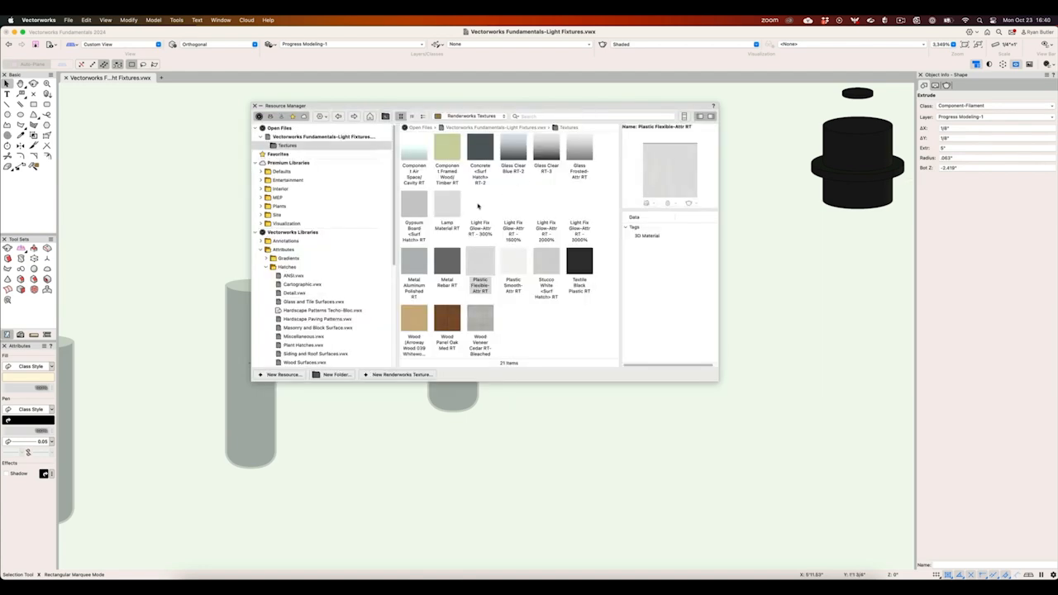
right_click(477, 206)
click(484, 261)
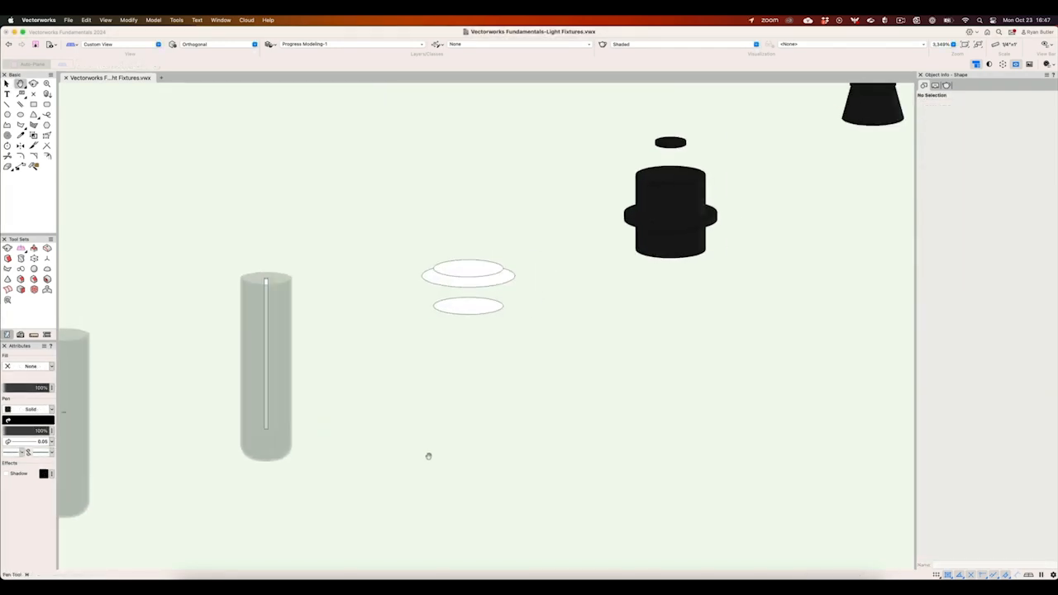
- Select the four extrudes forming the socket body and cap, and check their assigned class and render texture
drag(427, 455, 276, 542)
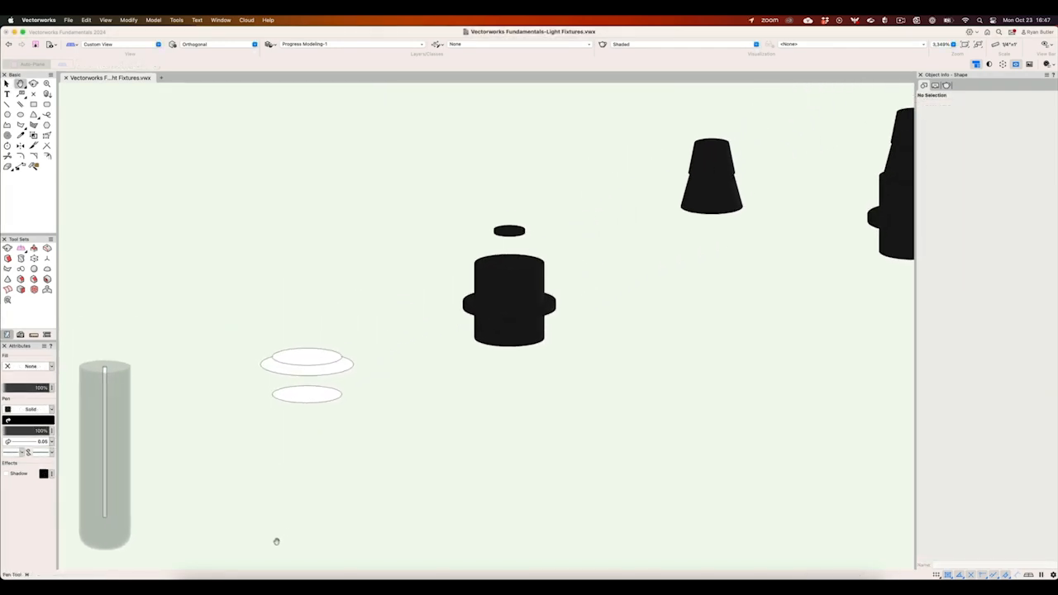
key(x)
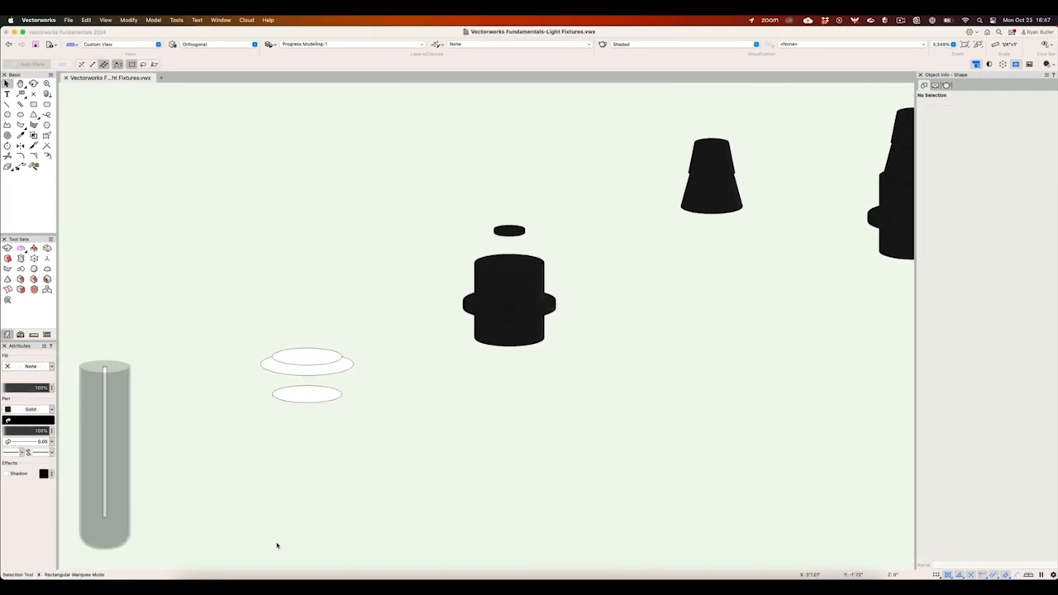
drag(435, 376, 575, 200)
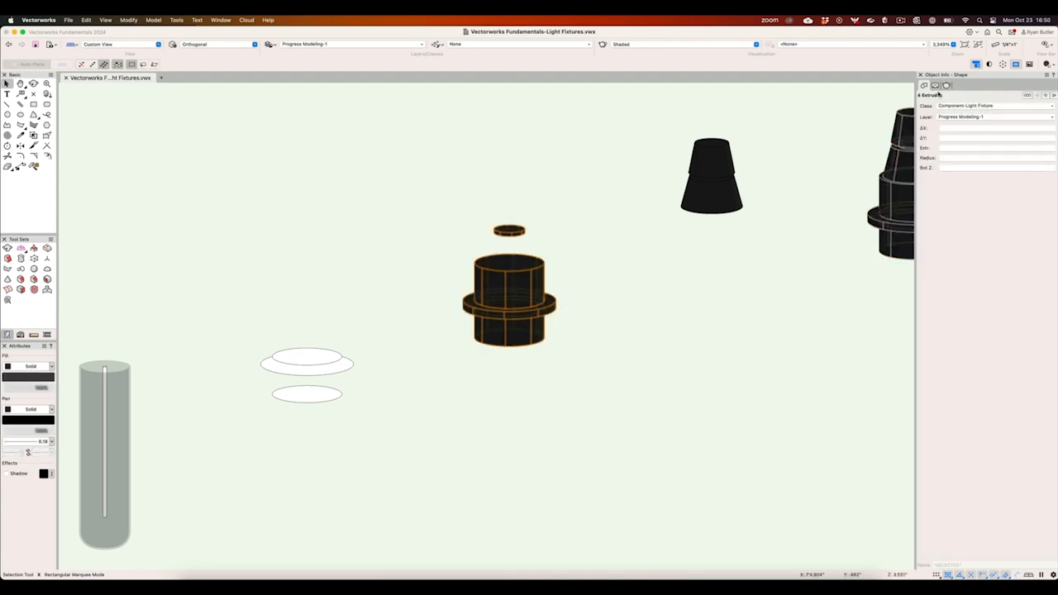
click(963, 105)
click(947, 86)
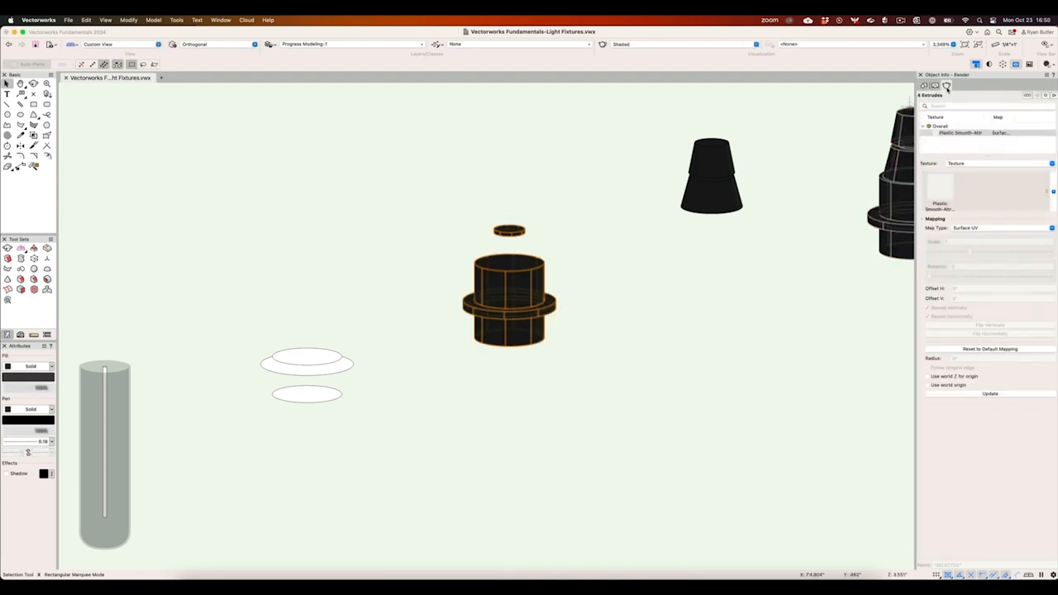
click(947, 194)
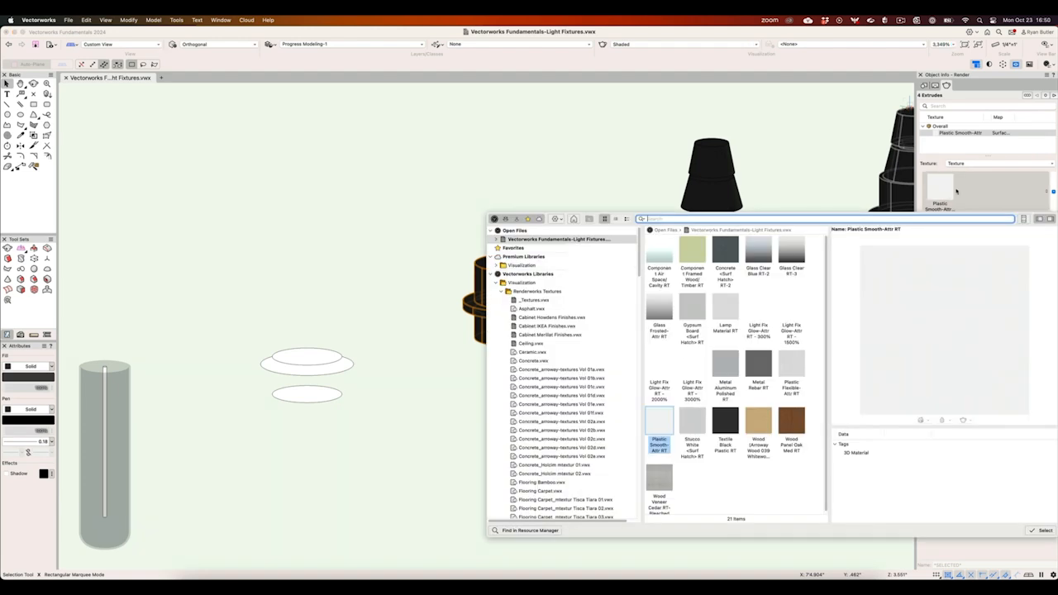
click(956, 191)
- Try a red fill colour on the four selected socket extrudes, and undo the colour change
click(18, 377)
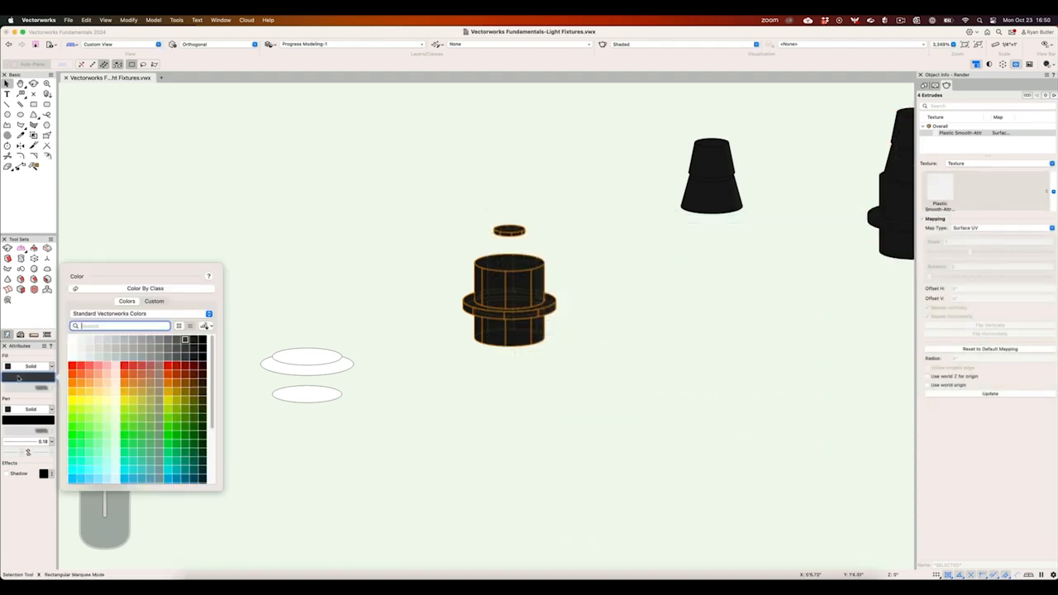
click(72, 366)
click(194, 301)
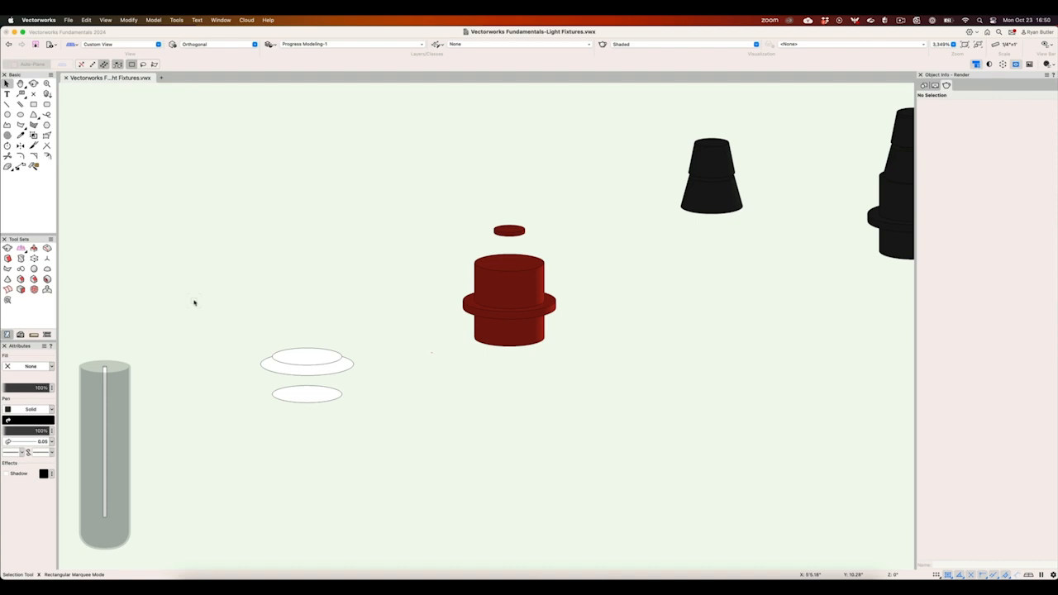
key(super+z)
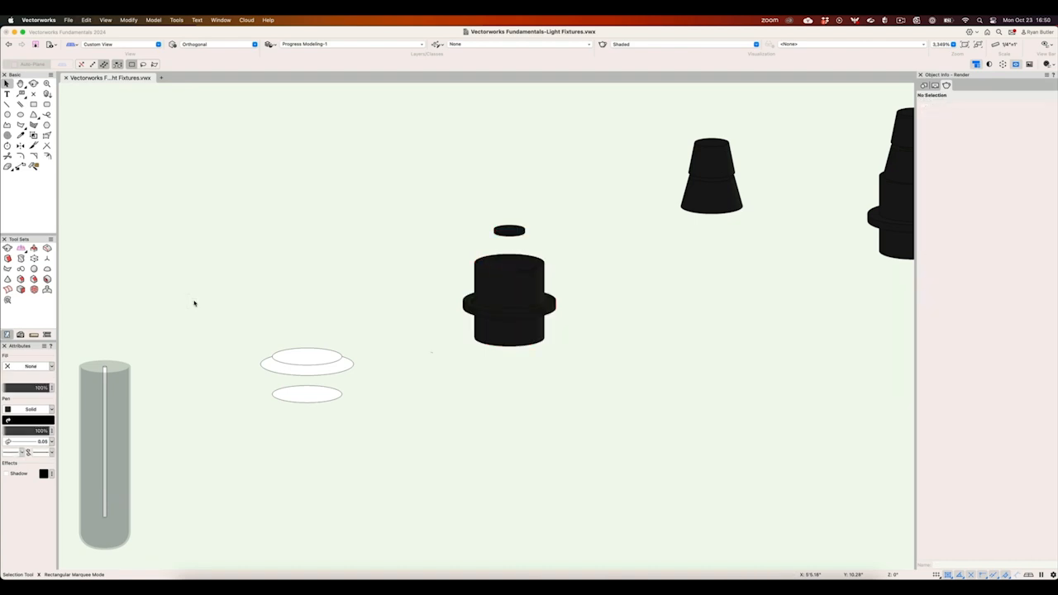
- Set the upper tapered extrude's height to 3" and its angle to 4°, and deselect it
middle_drag(647, 350, 402, 472)
click(459, 285)
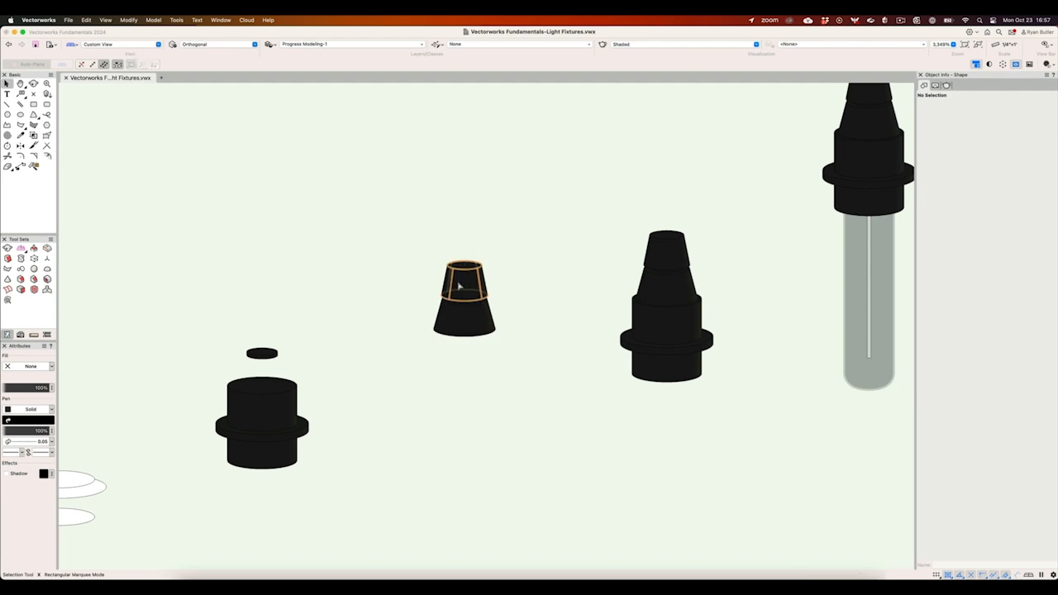
click(150, 20)
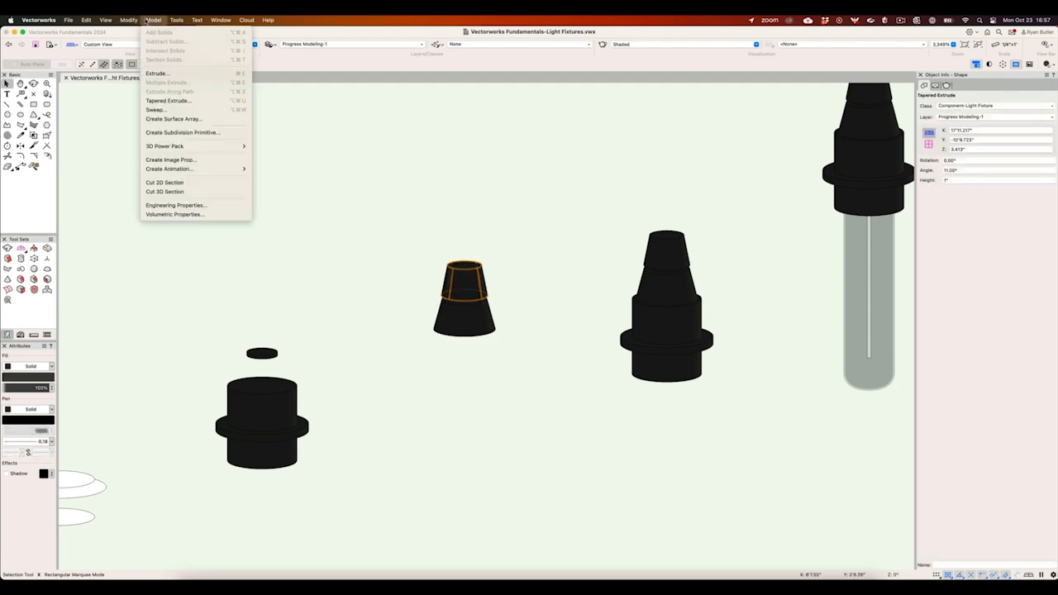
click(185, 100)
key(Tab)
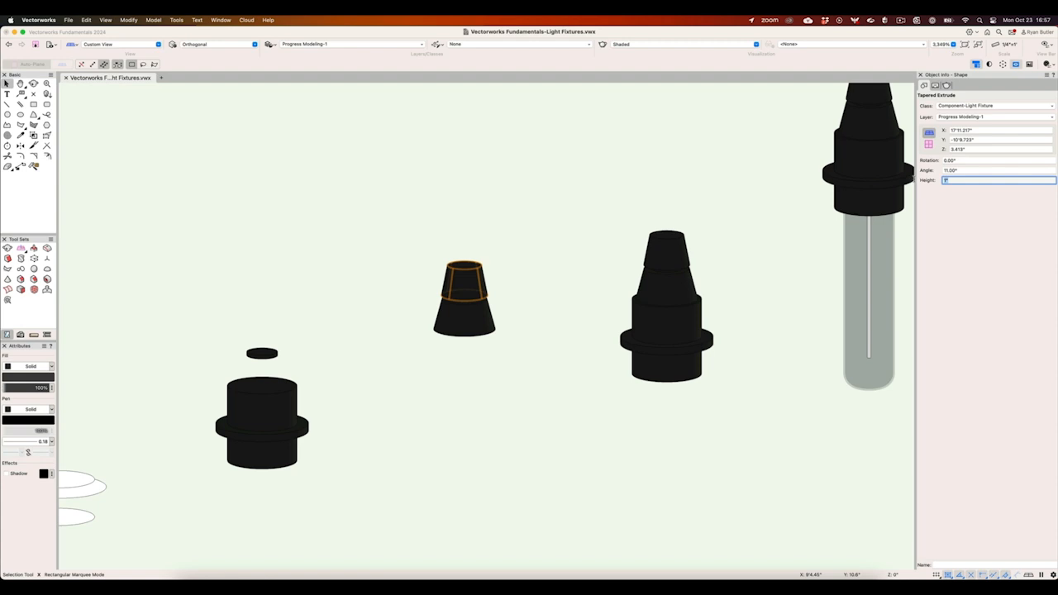
text(3)
key(shift+Tab)
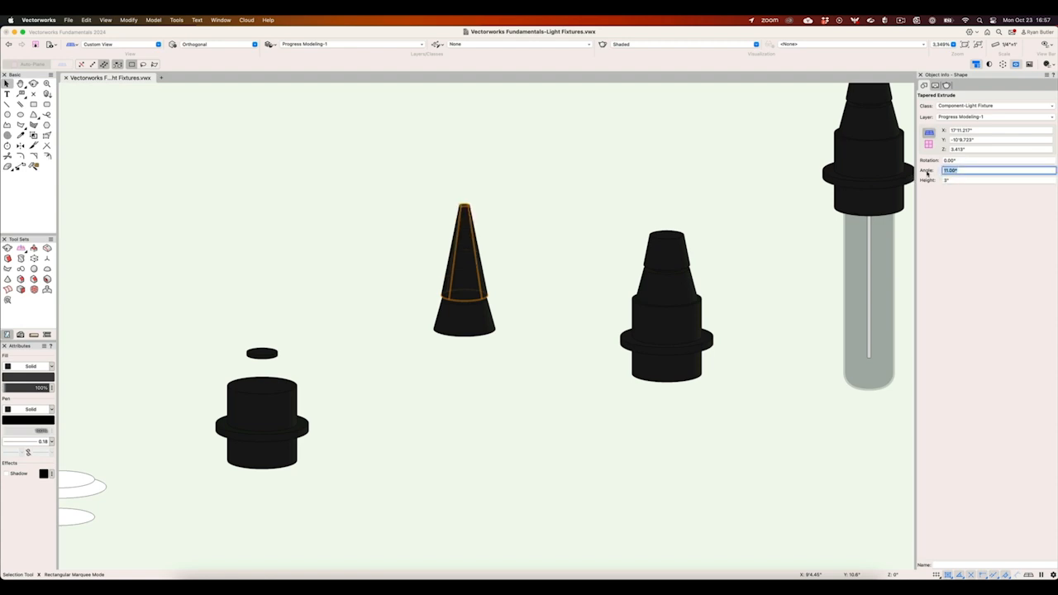
text(4)
key(Return)
click(714, 174)
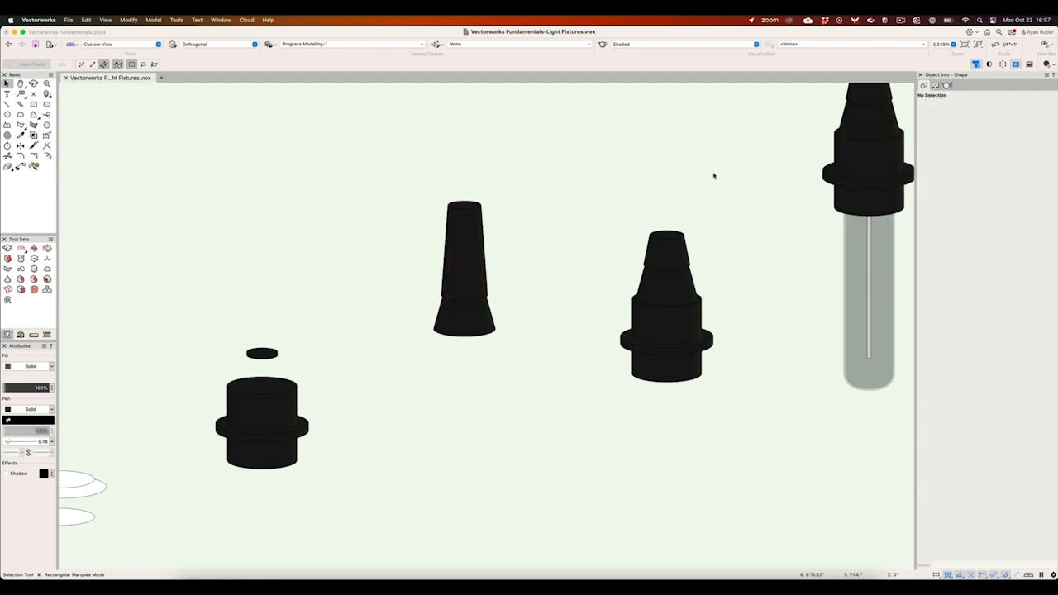
- Undo the angle and height changes on the upper tapered extrude
key(super+z)
click(714, 173)
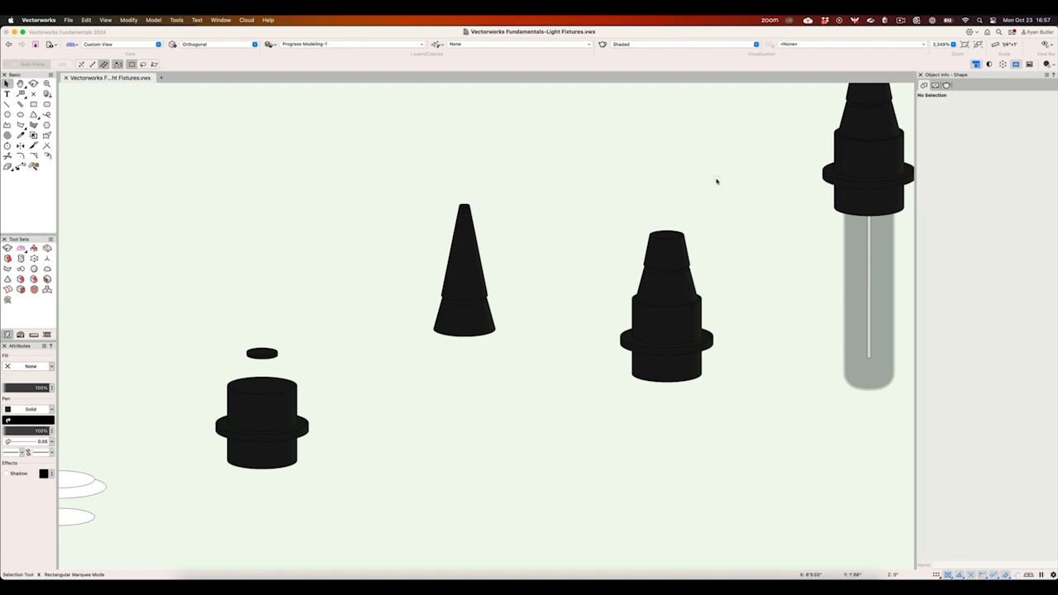
key(super+z)
click(716, 181)
- Inspect the combined solid addition of the socket and the Light Fixtures symbols in the Resource Manager
middle_drag(716, 181, 463, 210)
click(435, 271)
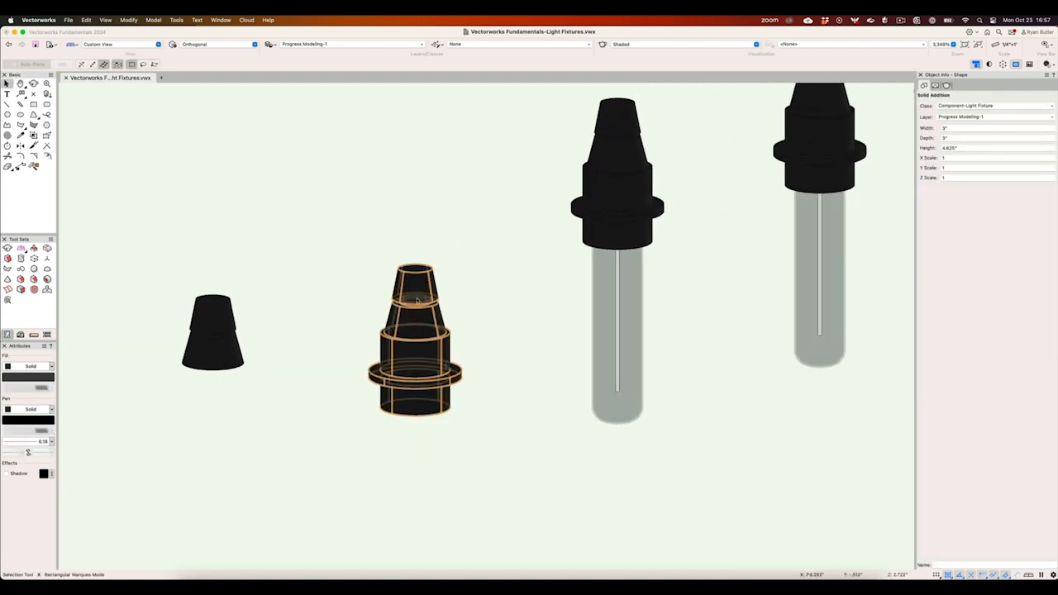
click(494, 264)
middle_drag(564, 171, 221, 345)
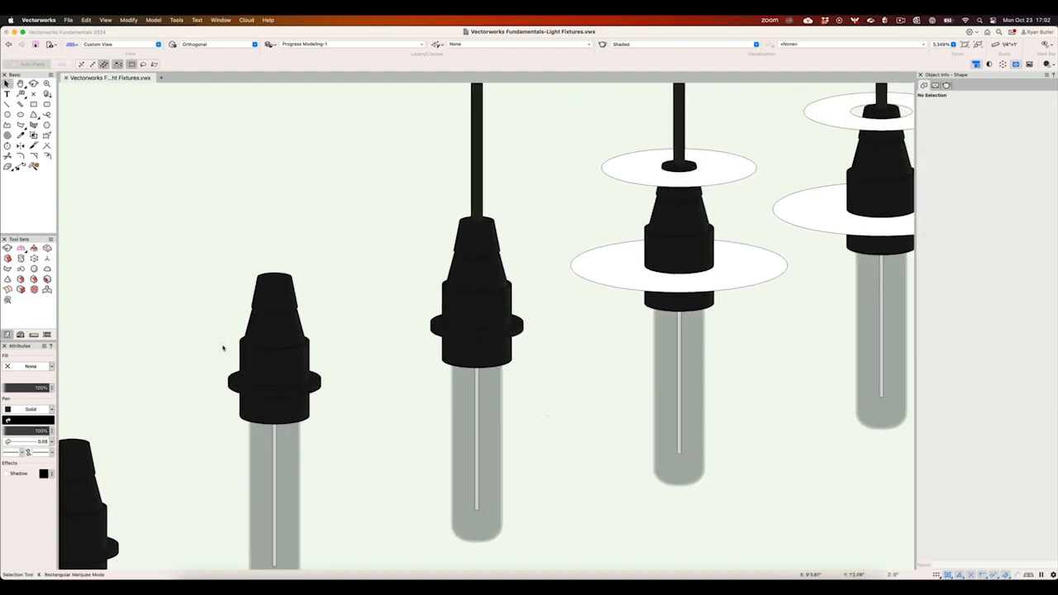
key(super+r)
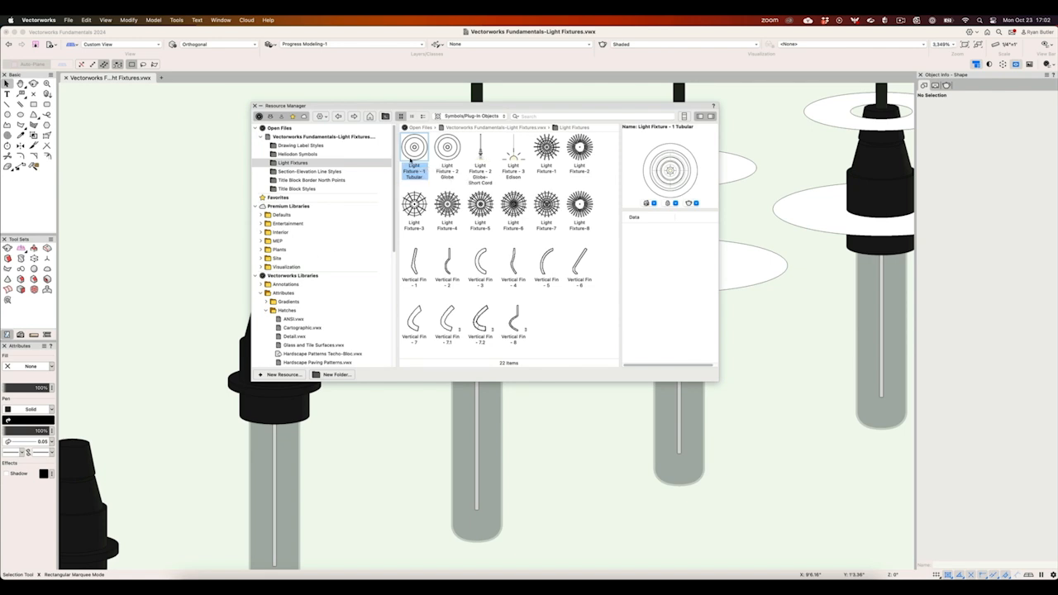
key(super+r)
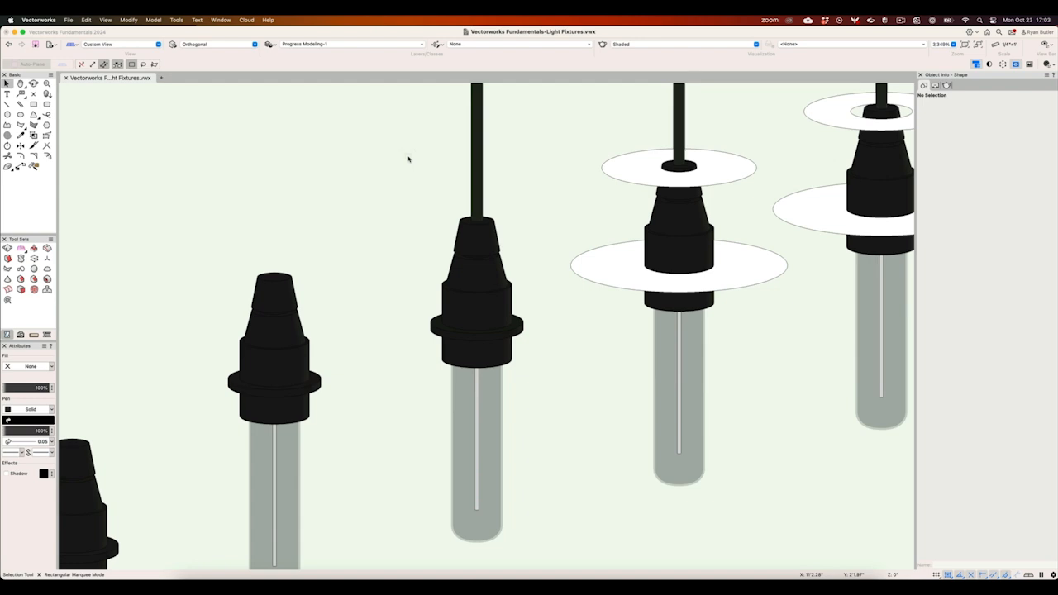
- Examine the pendants fitted with flat and wooden discs, selecting the lower wooden disc of the textured fixture
key(h)
drag(546, 176, 158, 290)
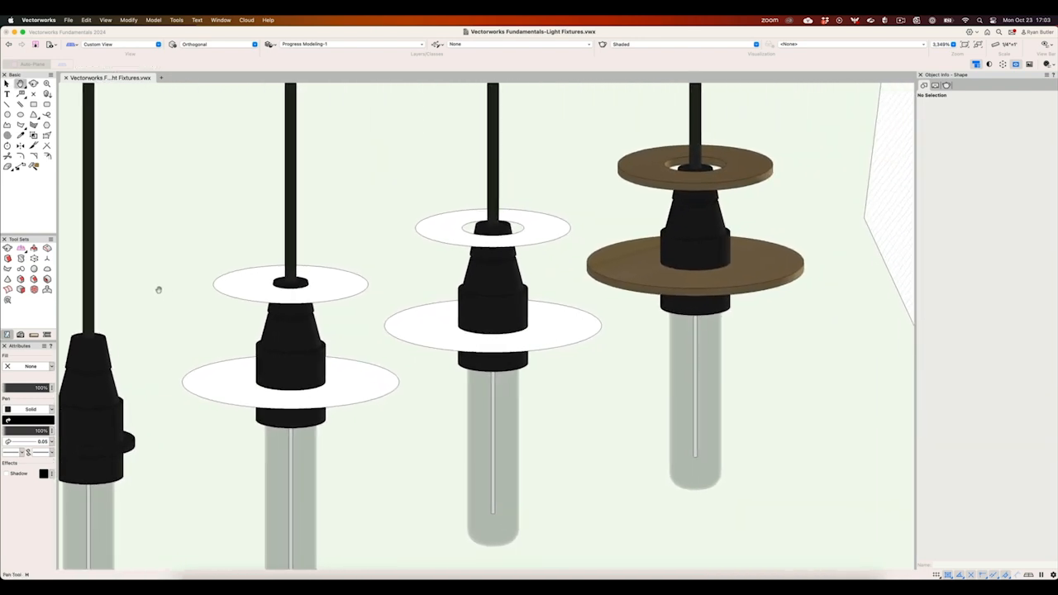
key(x)
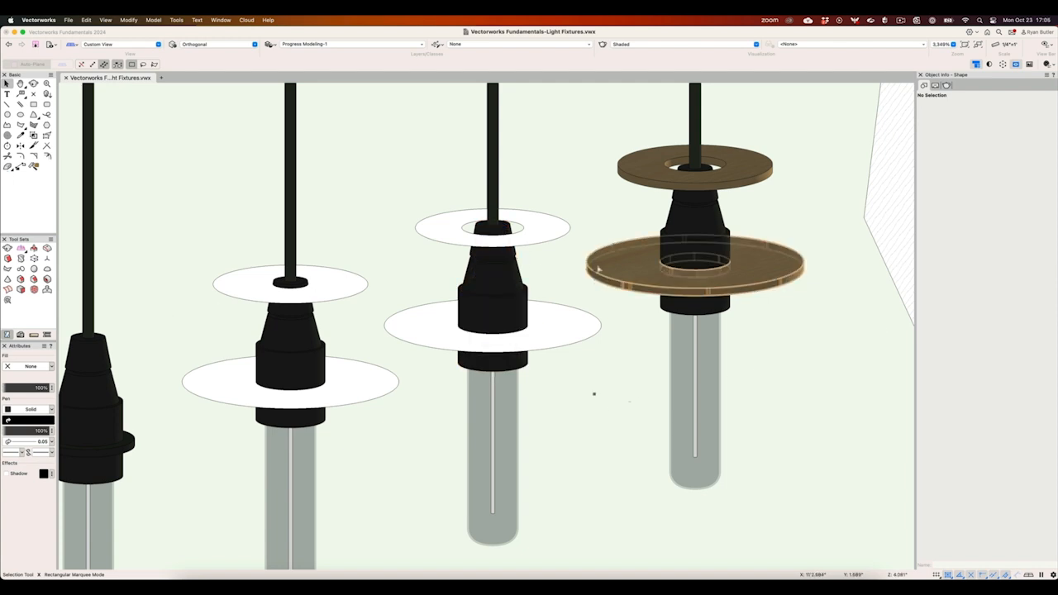
click(725, 242)
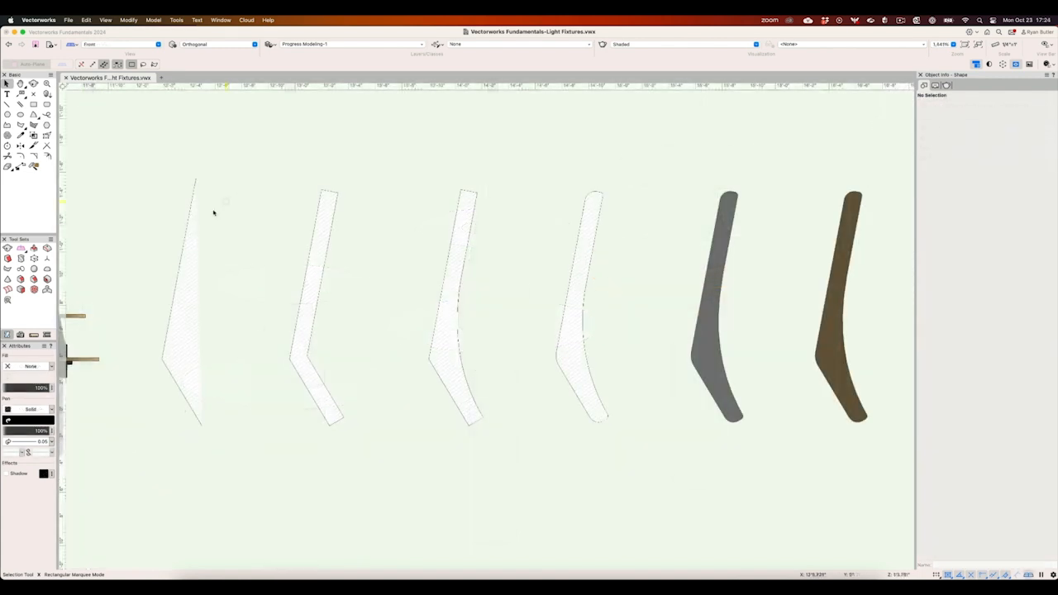
- Offset the first fin's open polyline 1 1/4" toward its inner side, with original-object offset and Close Open Curves enabled
click(182, 237)
key(minus)
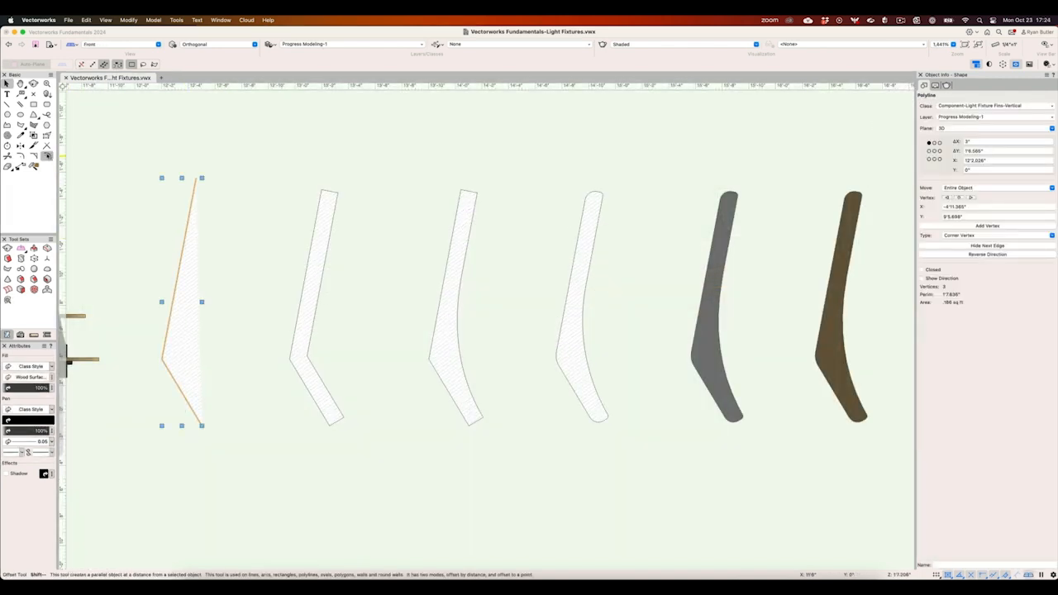
click(131, 64)
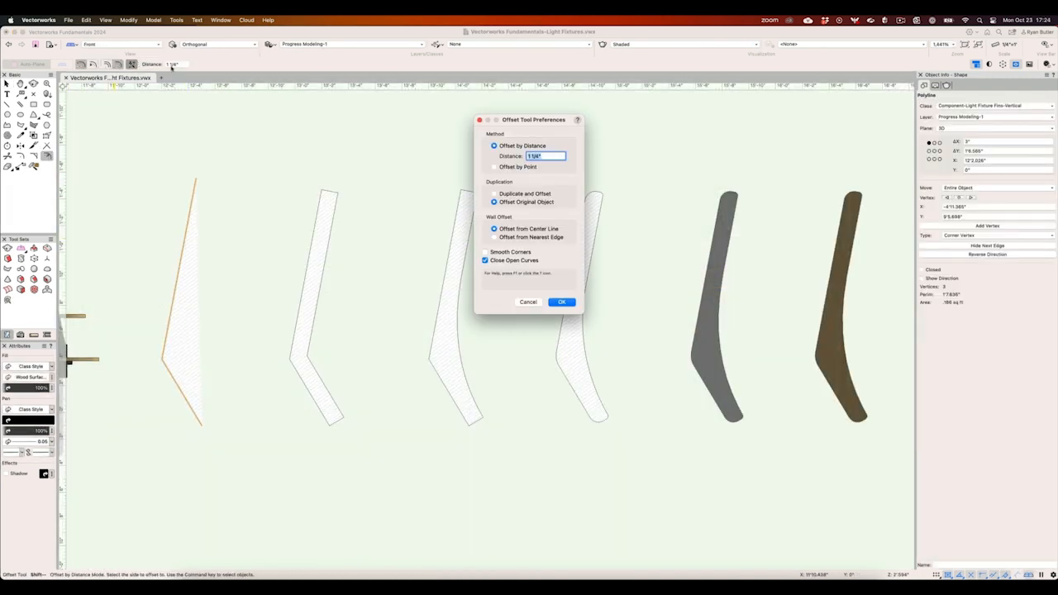
click(561, 301)
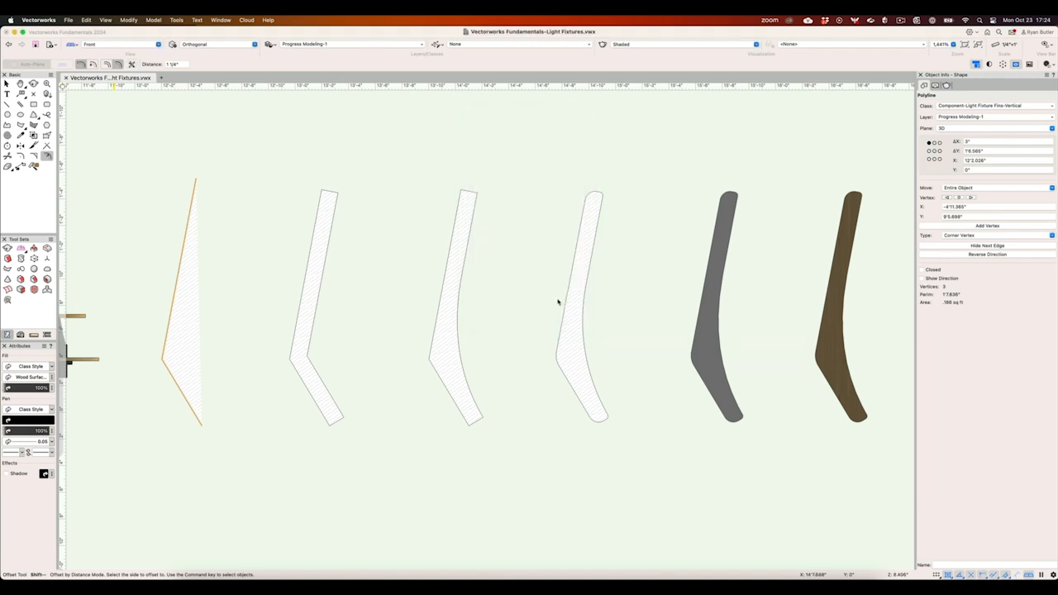
click(250, 257)
- Reshape the second fin profile by converting the vertex at its inner bend to a Bezier vertex
key(shift+r)
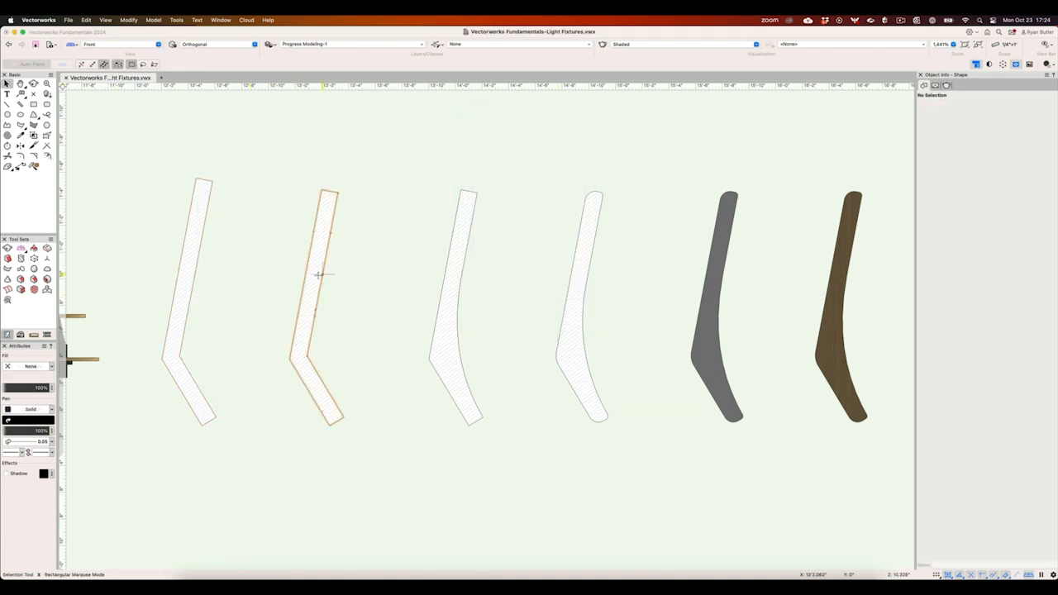
click(319, 274)
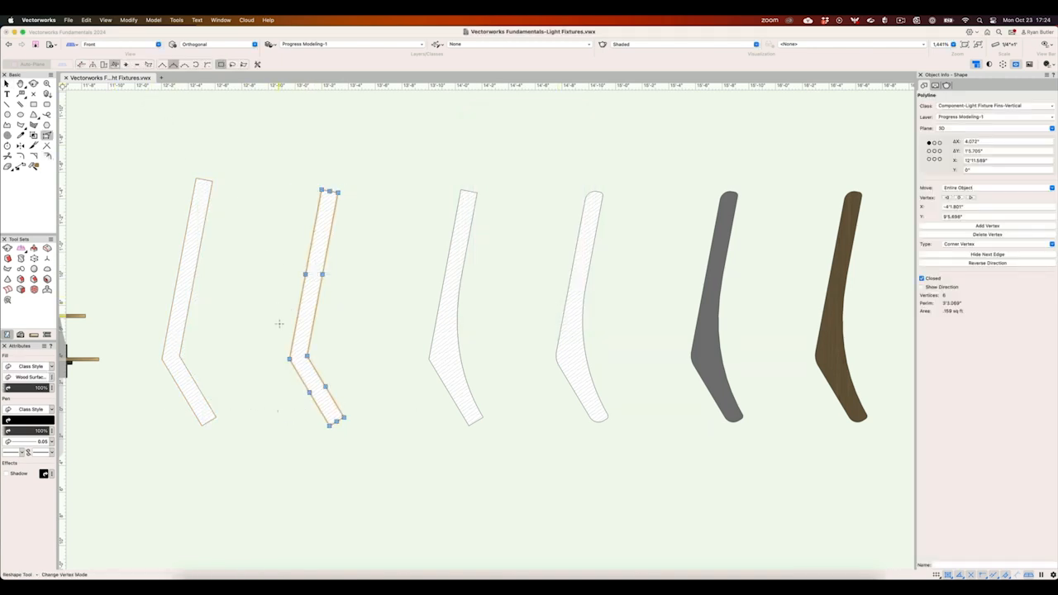
click(306, 355)
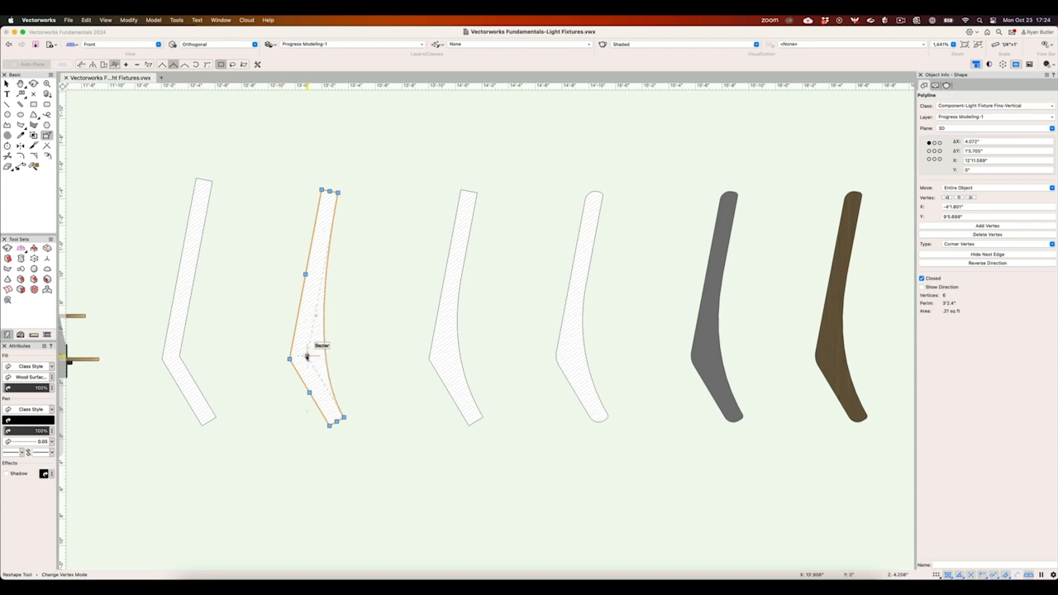
key(x)
key(x)
- Fillet the corners of the third fin profile with the Fillet tool
click(438, 352)
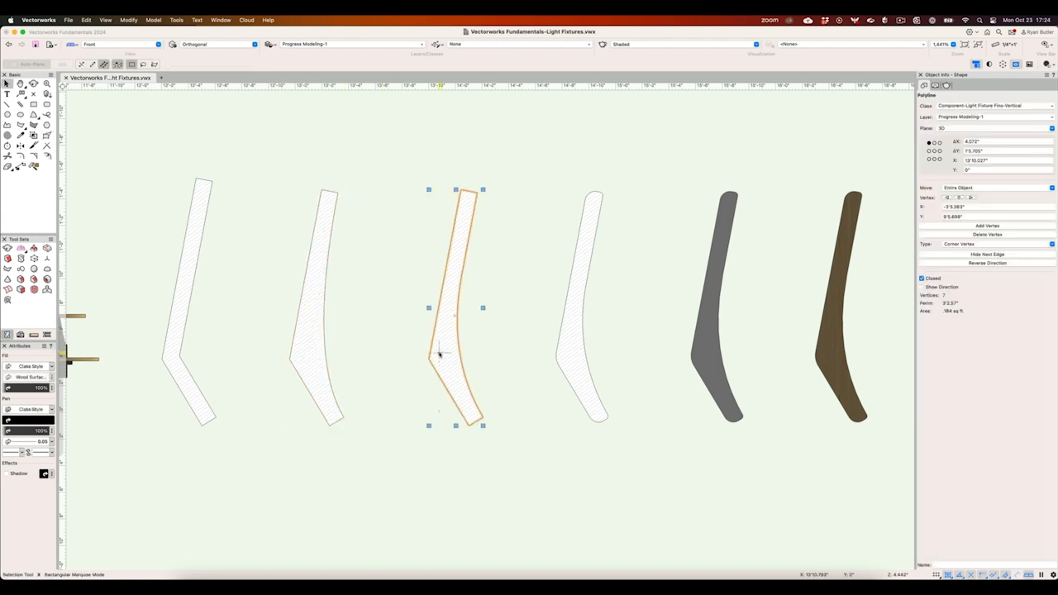
key(7)
double_click(439, 354)
key(x)
key(x)
- Open the 3D component of the standalone brown wooden fin symbol for editing
key(h)
drag(456, 352, 249, 346)
key(shift+c)
drag(392, 297, 480, 335)
key(x)
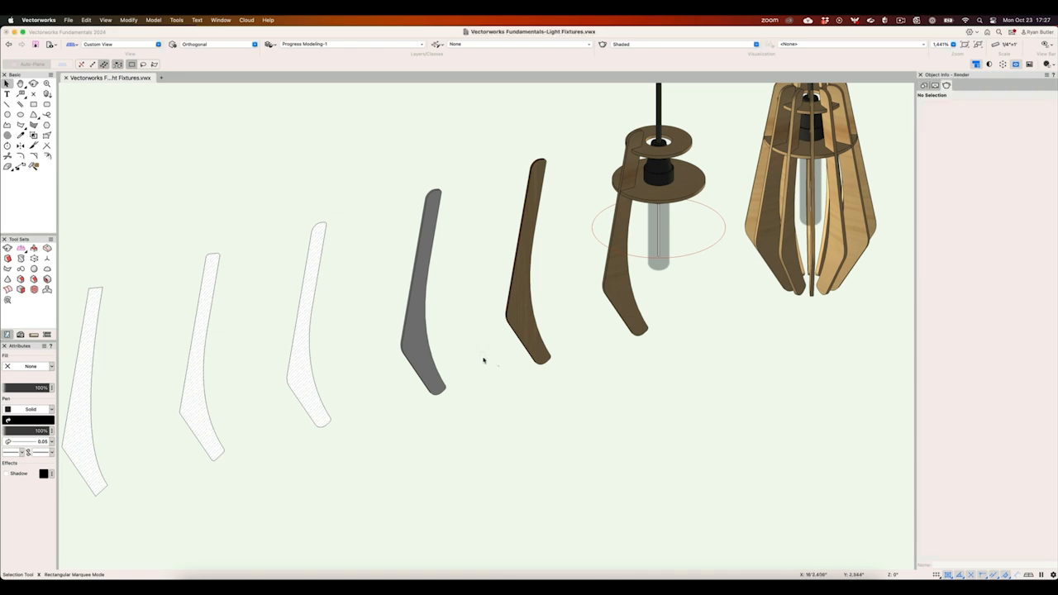
key(c)
drag(492, 385, 561, 155)
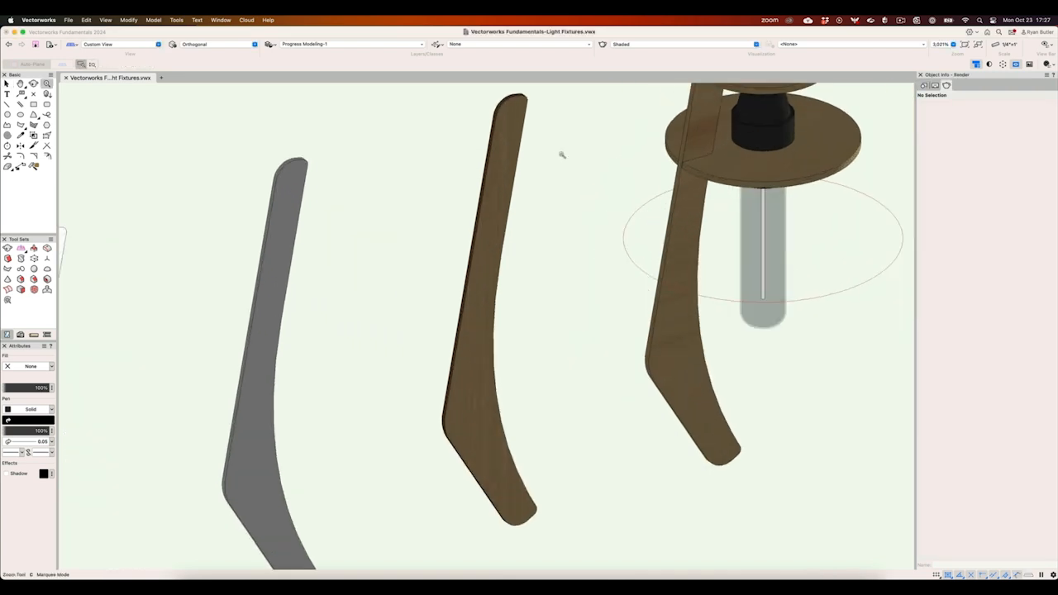
key(x)
double_click(528, 159)
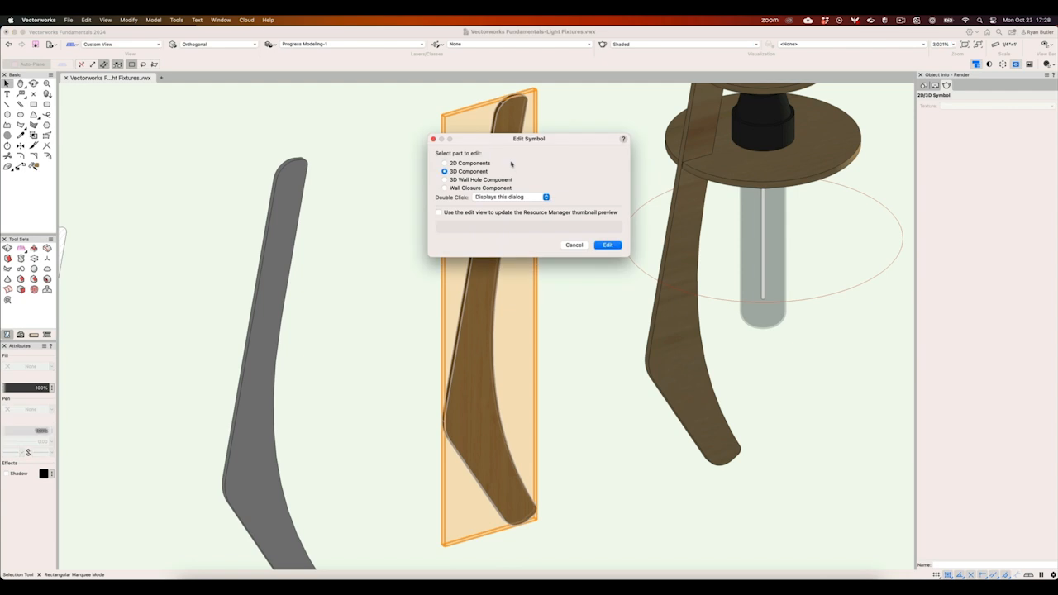
click(608, 246)
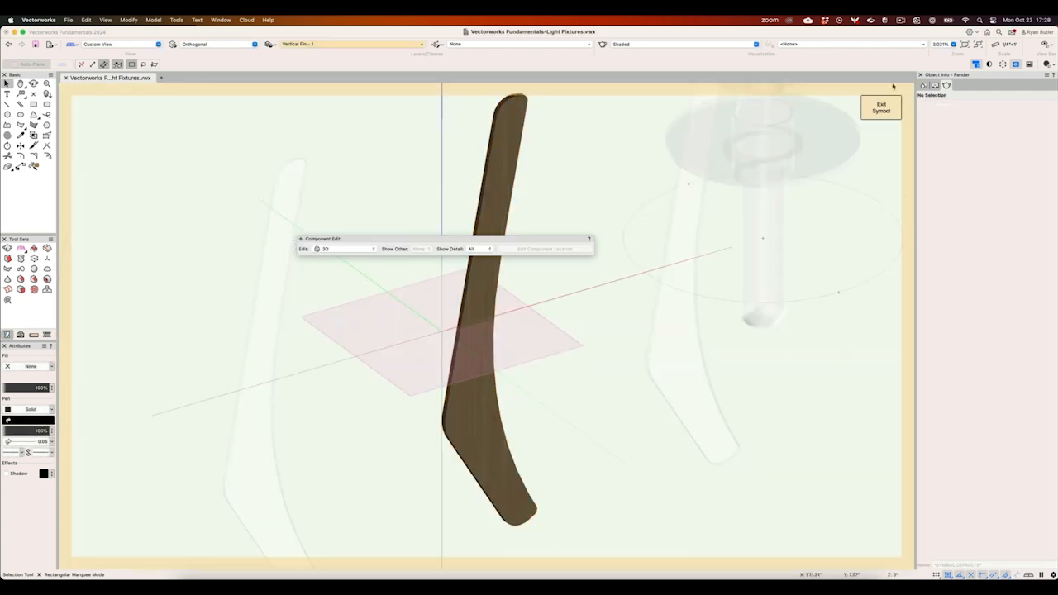
- Examine the wood texture along the face and rounded upper edge of the fin inside the symbol
shift+middle_drag(565, 335, 588, 270)
drag(587, 270, 789, 491)
middle_drag(598, 243, 625, 298)
scroll(470, 142, up, 5)
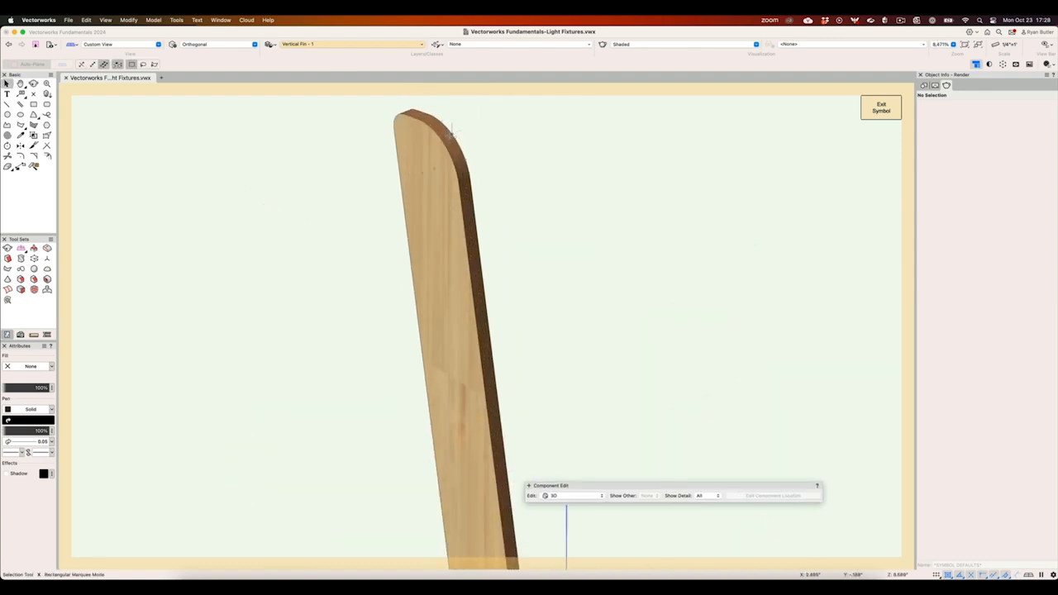
click(465, 170)
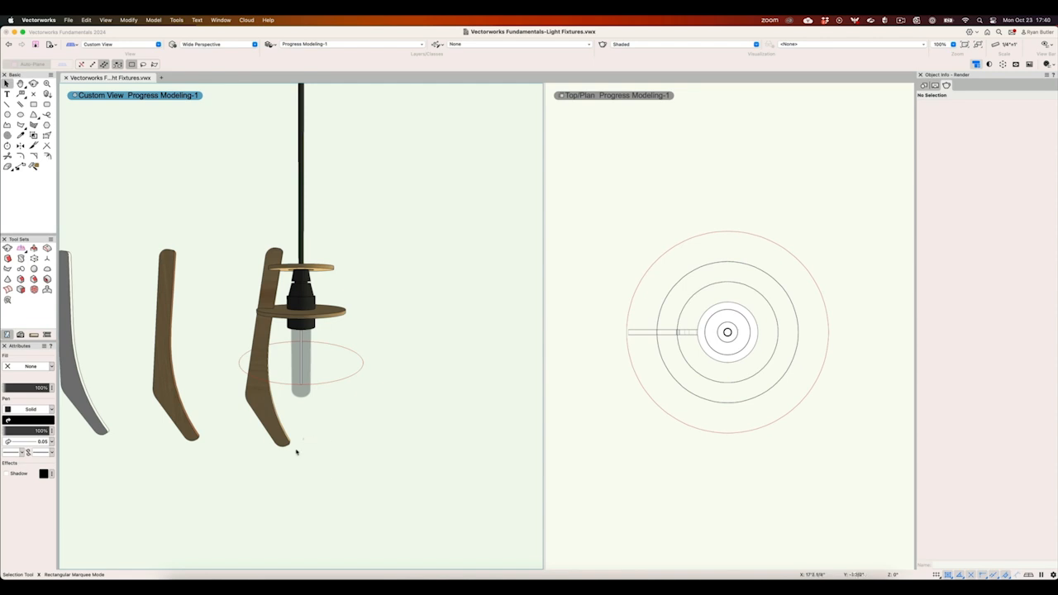
- Set up Duplicate Along Path for the wooden fin on the red circle with 18 duplicates and preview the arrangement
click(287, 439)
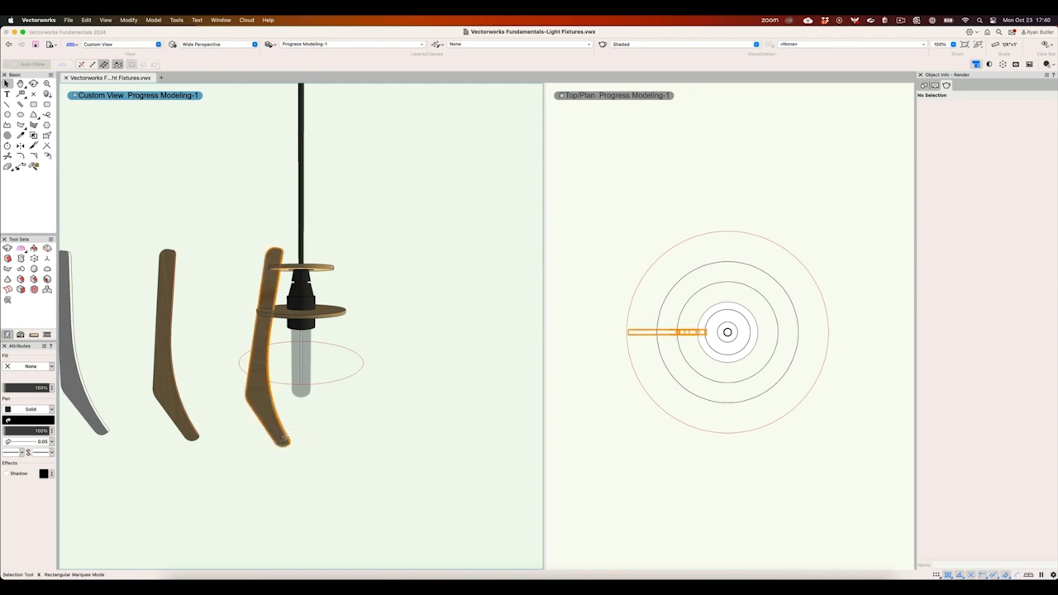
shift+click(335, 379)
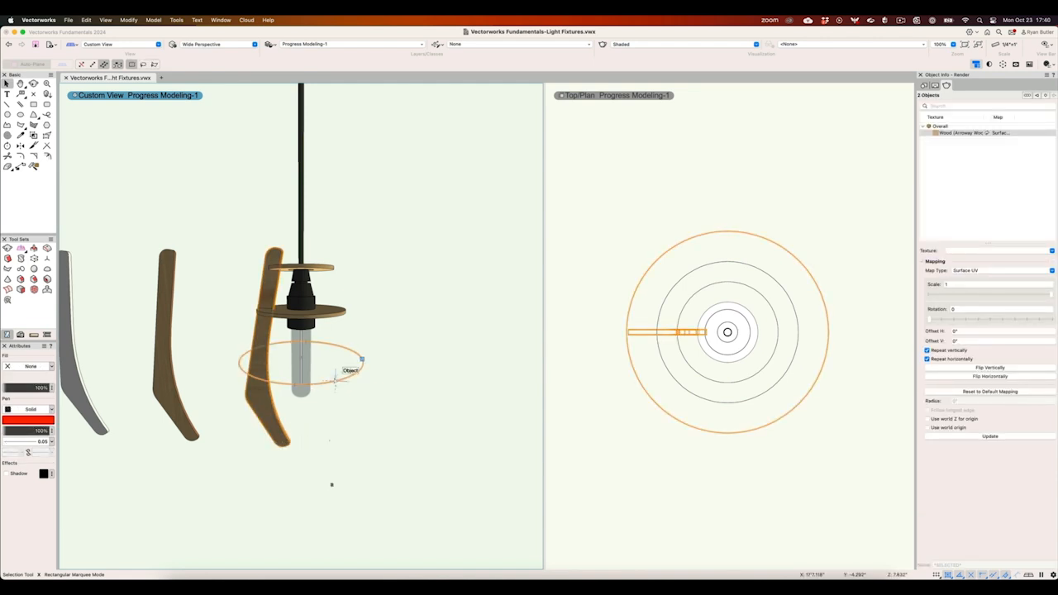
click(85, 20)
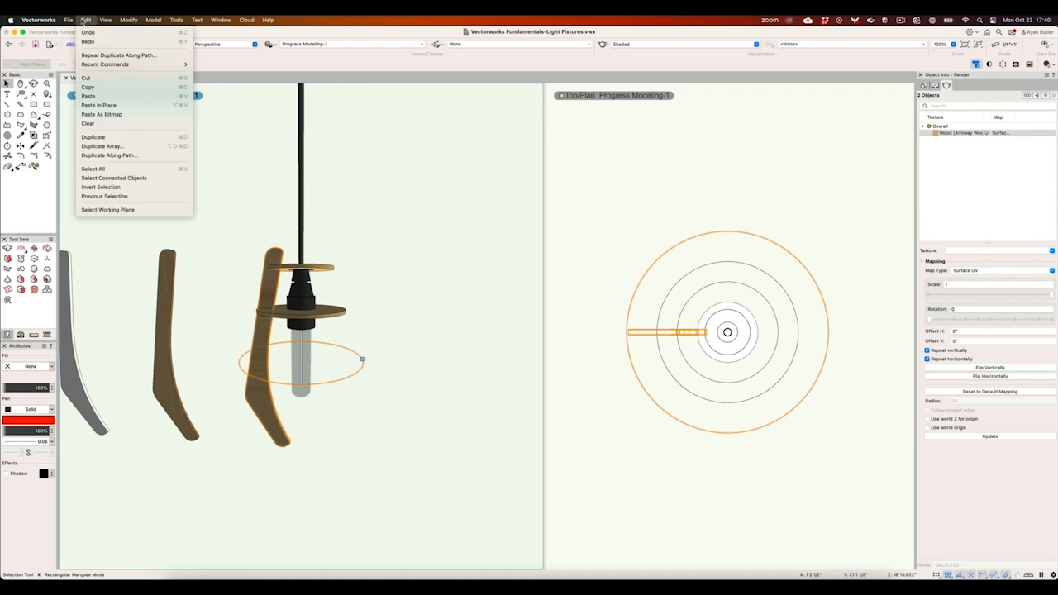
click(120, 156)
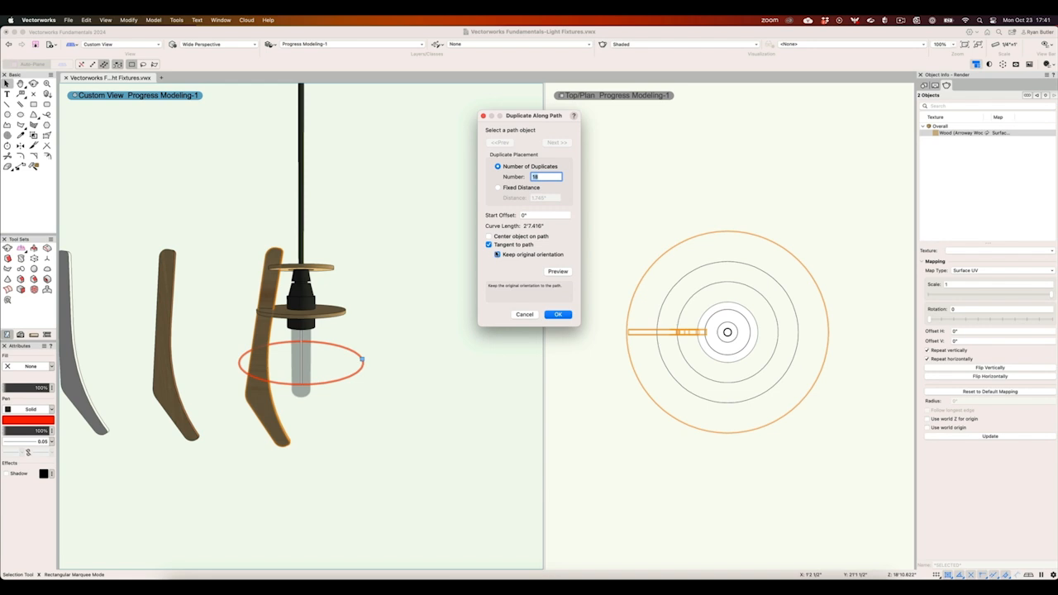
click(551, 272)
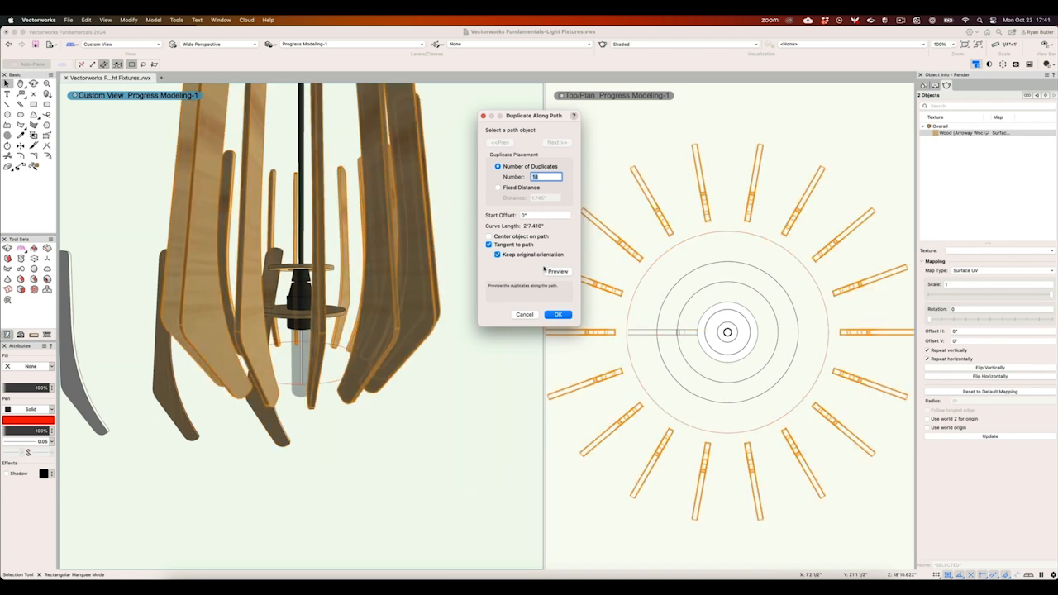
- Center the fin duplicates on the path, previewing them with and without Keep original orientation, and leave that option enabled
click(489, 238)
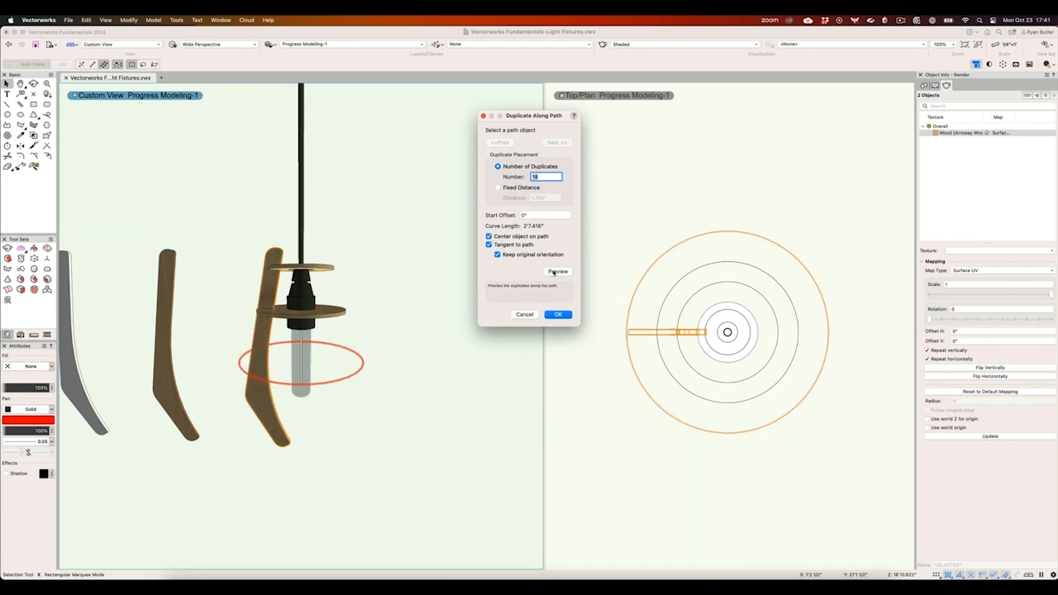
click(554, 272)
click(497, 255)
click(552, 271)
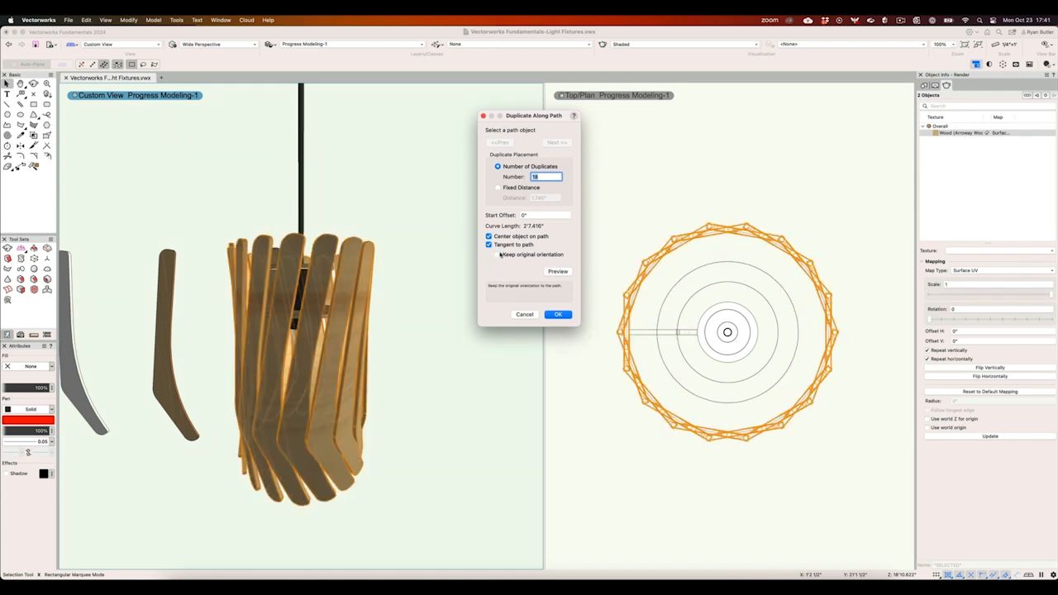
click(498, 254)
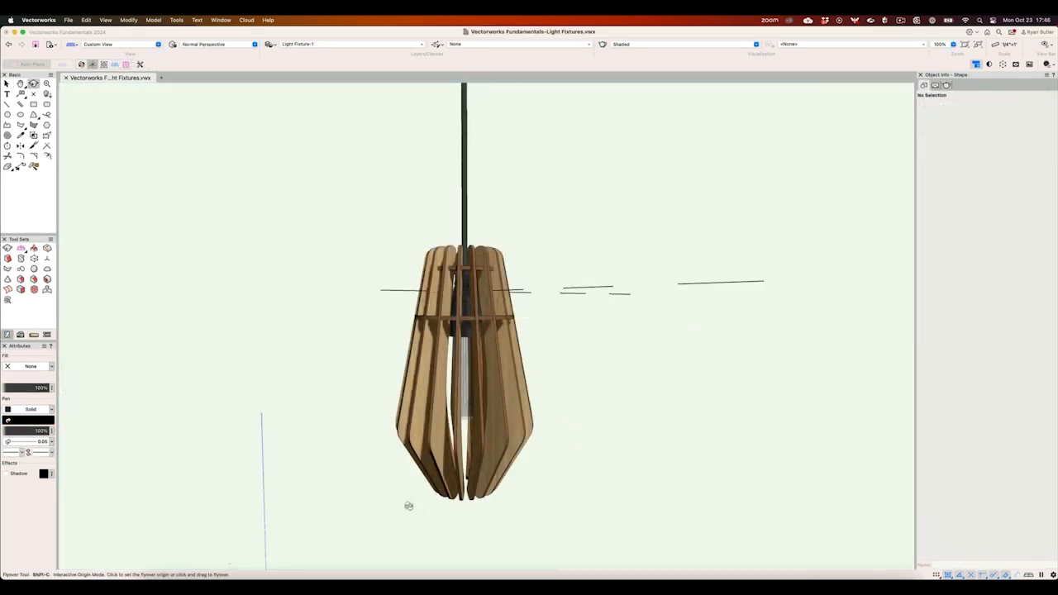
drag(408, 505, 606, 312)
key(x)
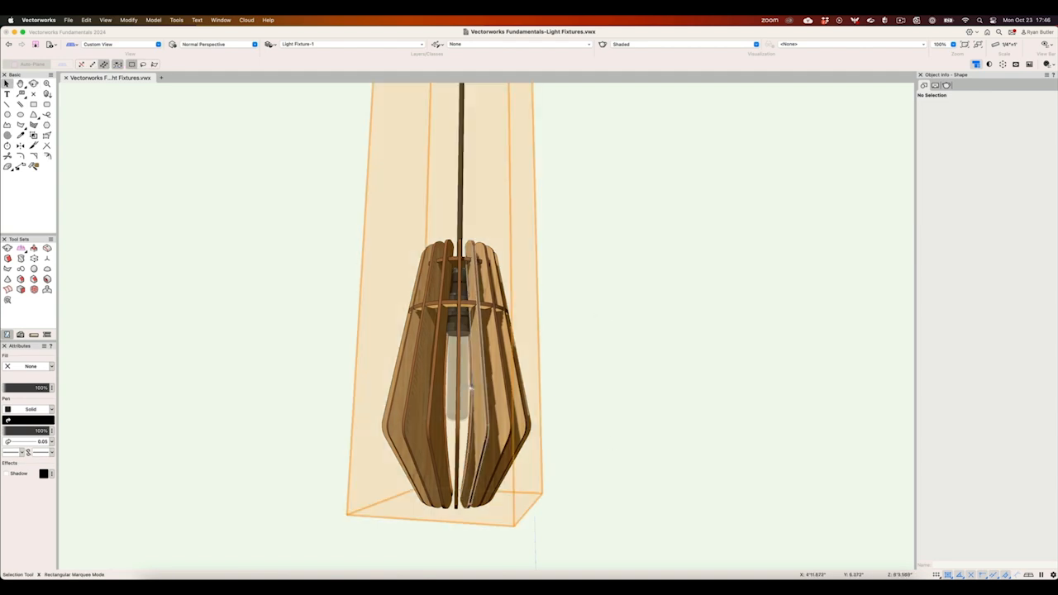
- Open the 2D components of the Light Fixture-1 symbol, check individual fin rectangles in the top component, and exit the symbol
double_click(470, 388)
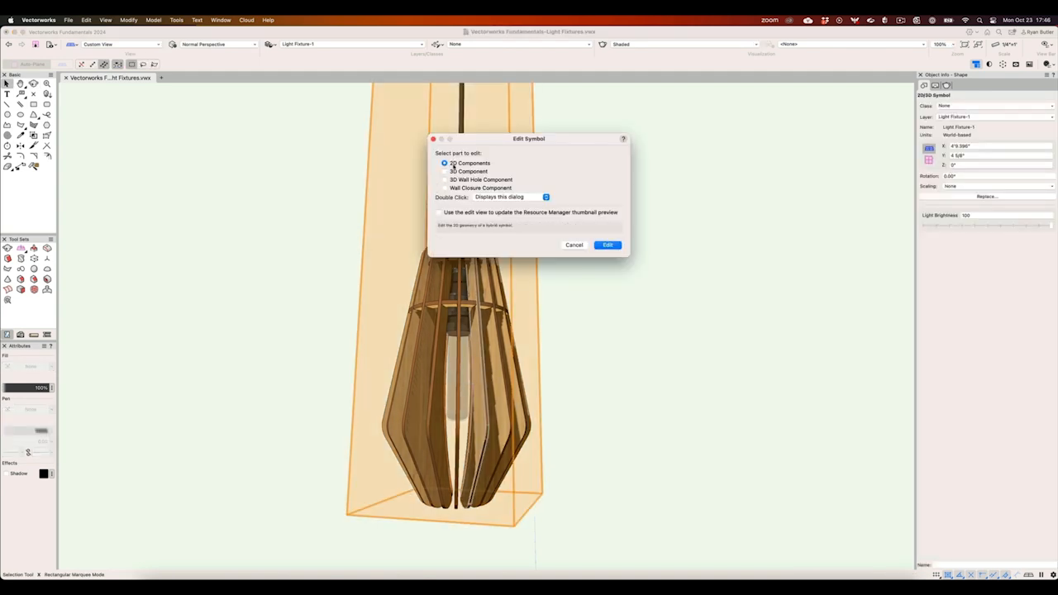
click(606, 245)
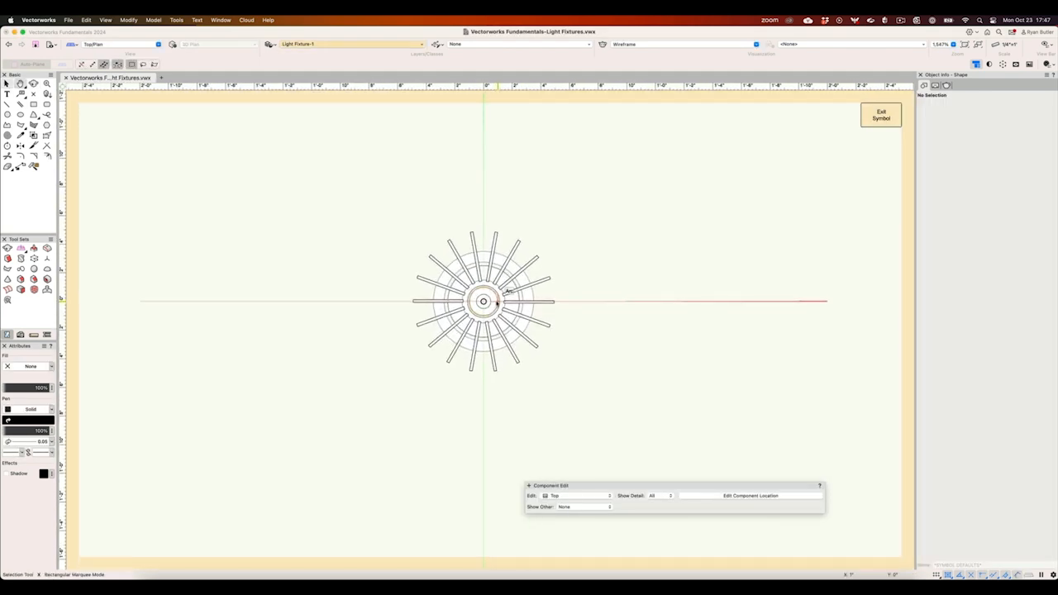
click(535, 281)
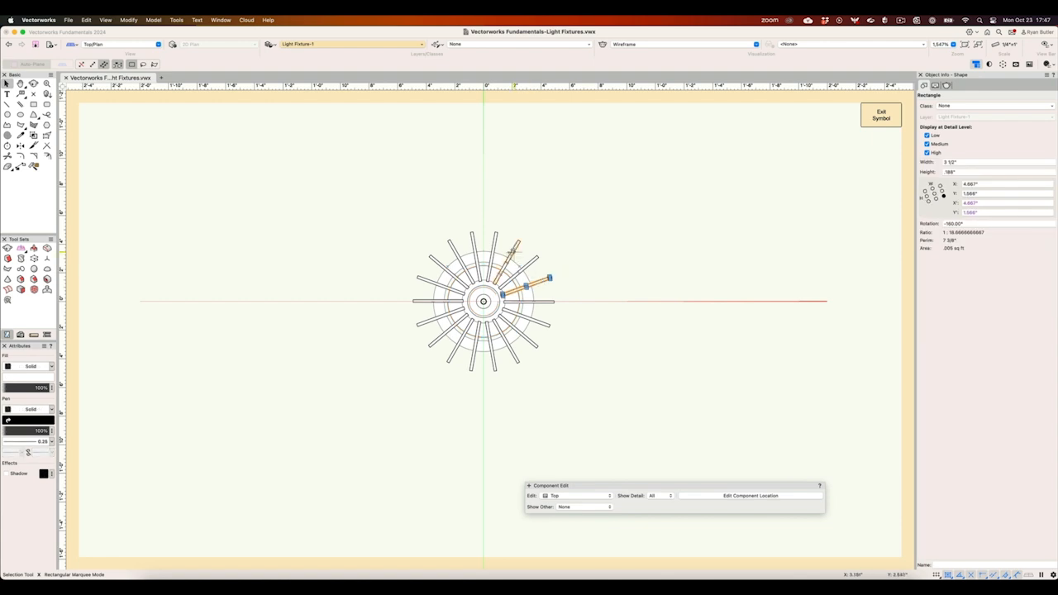
click(494, 246)
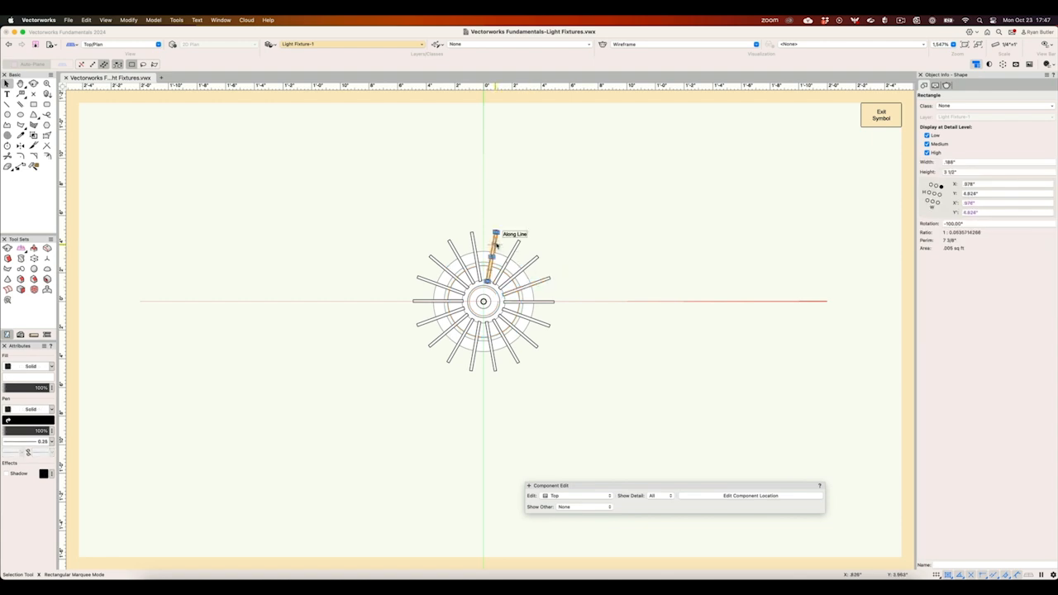
click(880, 116)
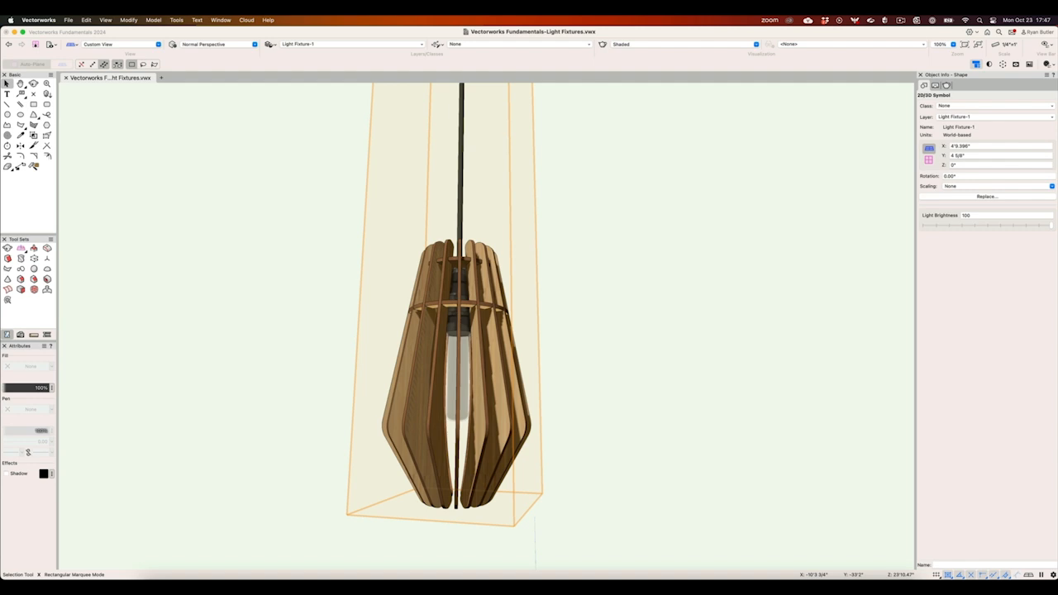
- Step through the design layers of the other pendant fixtures, starting from Light Fixture-2, to view each design
key(super+Down)
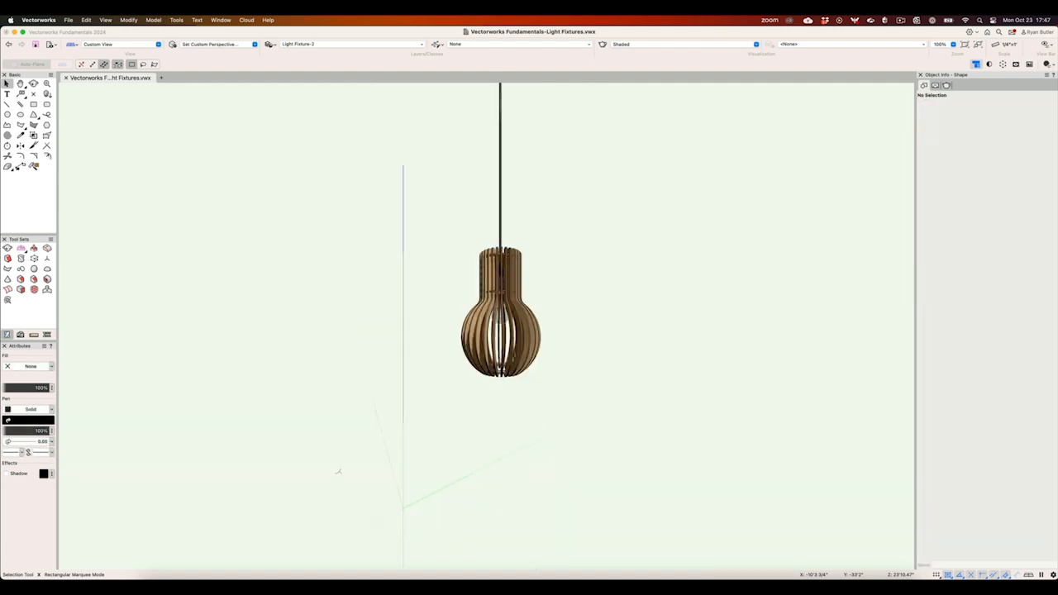
key(super+Up)
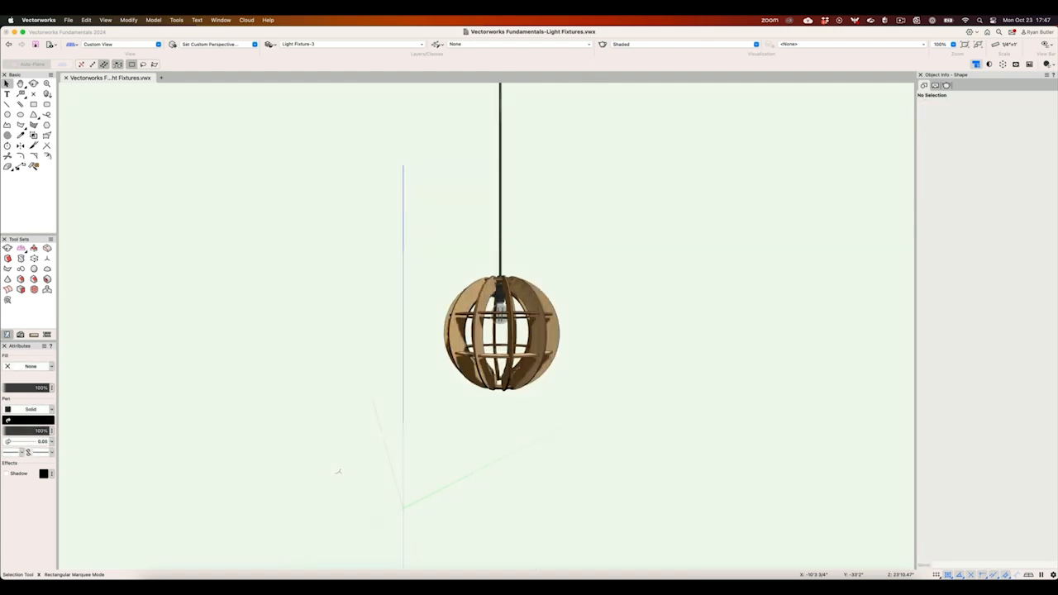
key(super+Down)
key(super+Down)
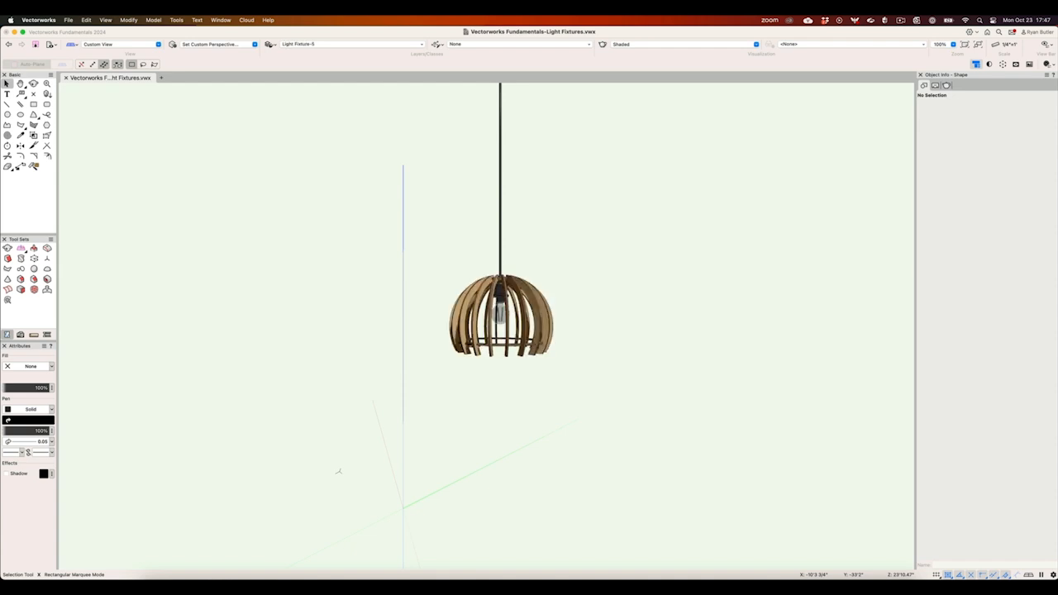
key(super+Down)
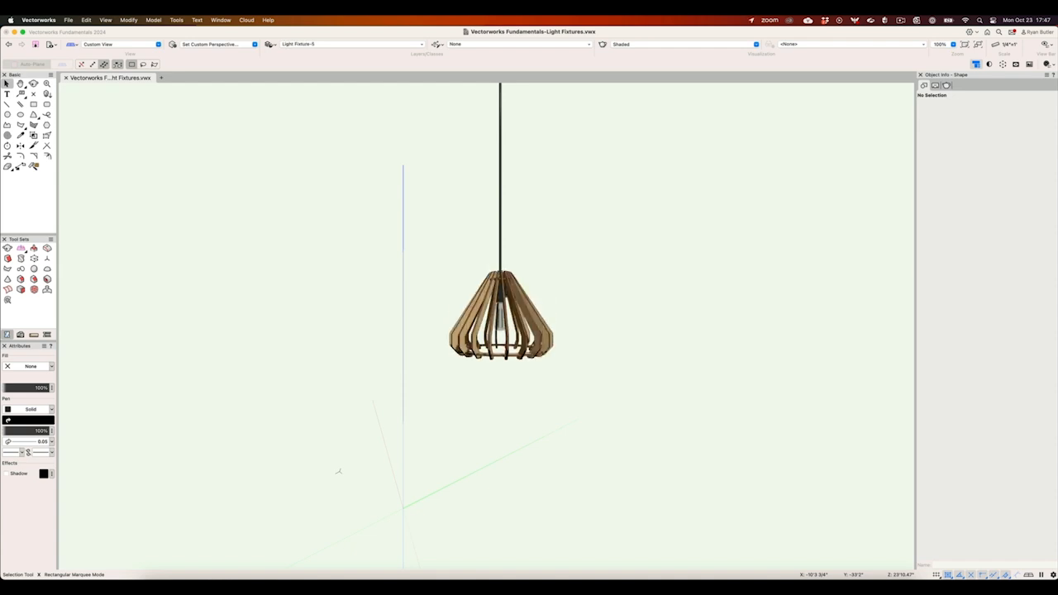
key(super+Down)
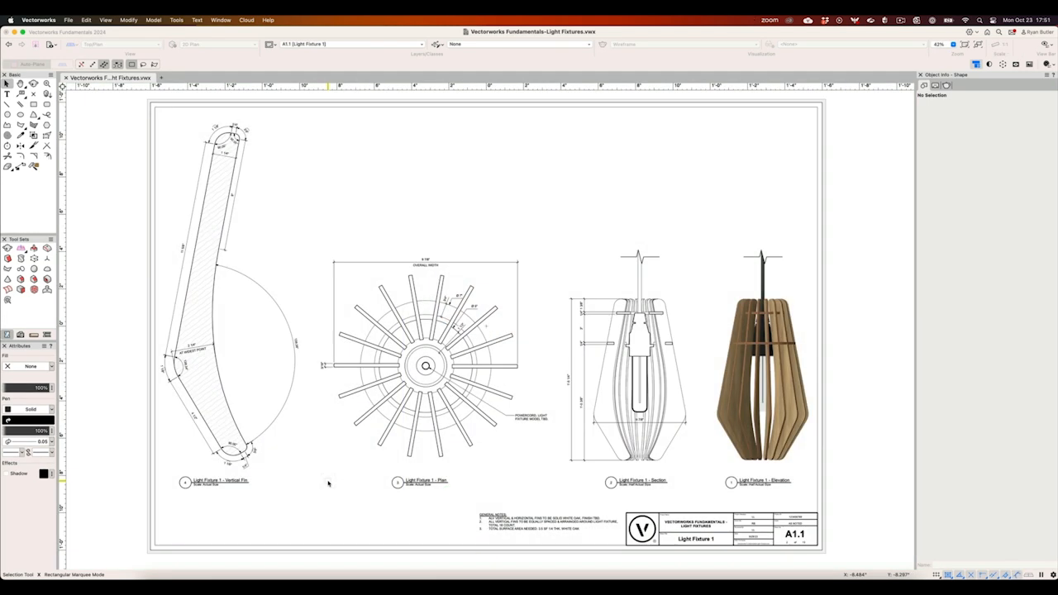
- Edit the annotations of the Light Fixture 1 - Plan viewport and move the overall width dimension farther above the fins
click(224, 424)
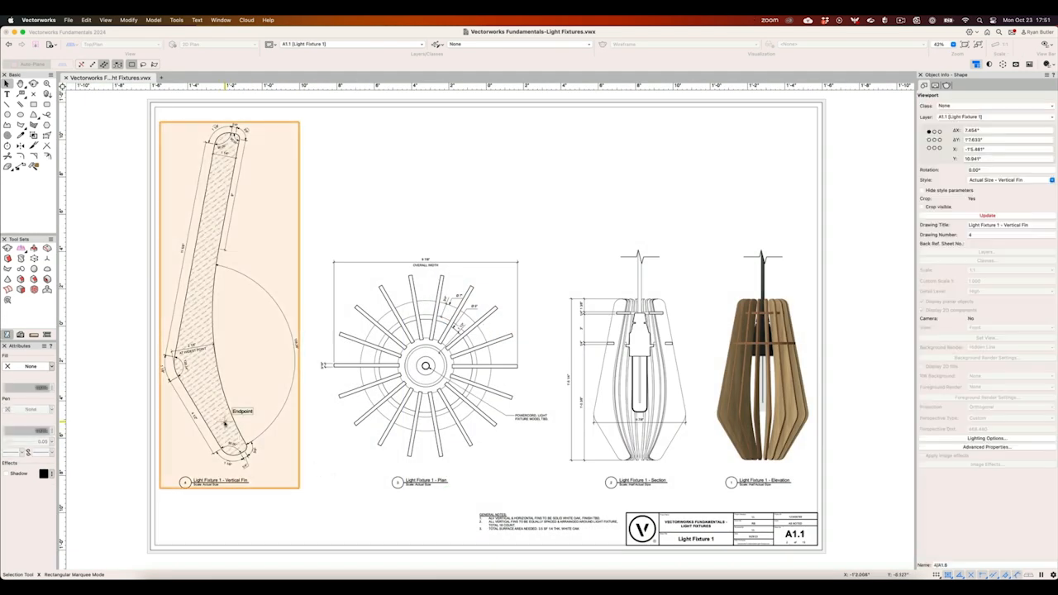
double_click(380, 374)
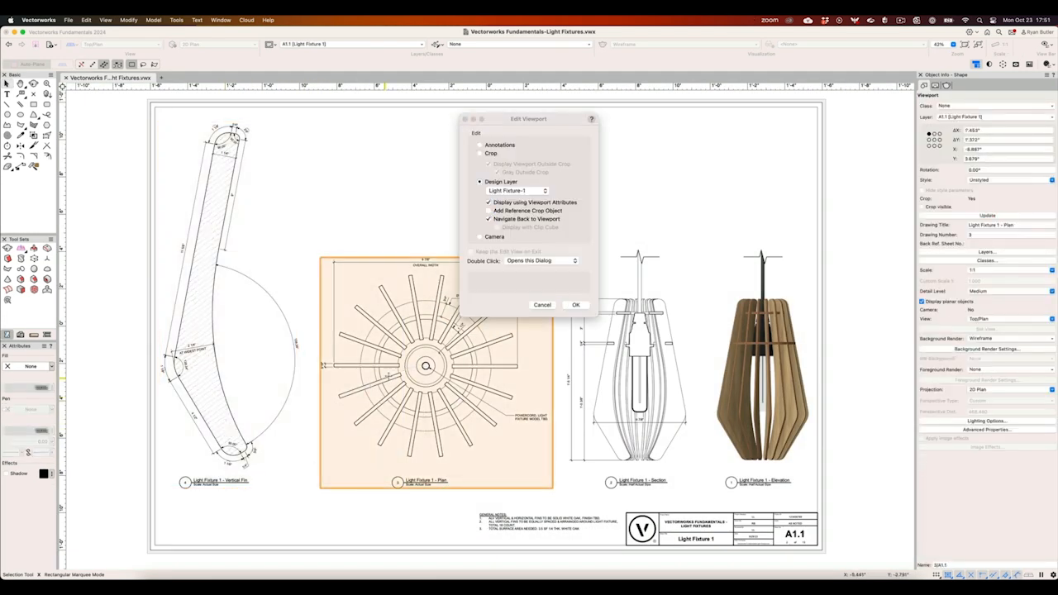
click(480, 144)
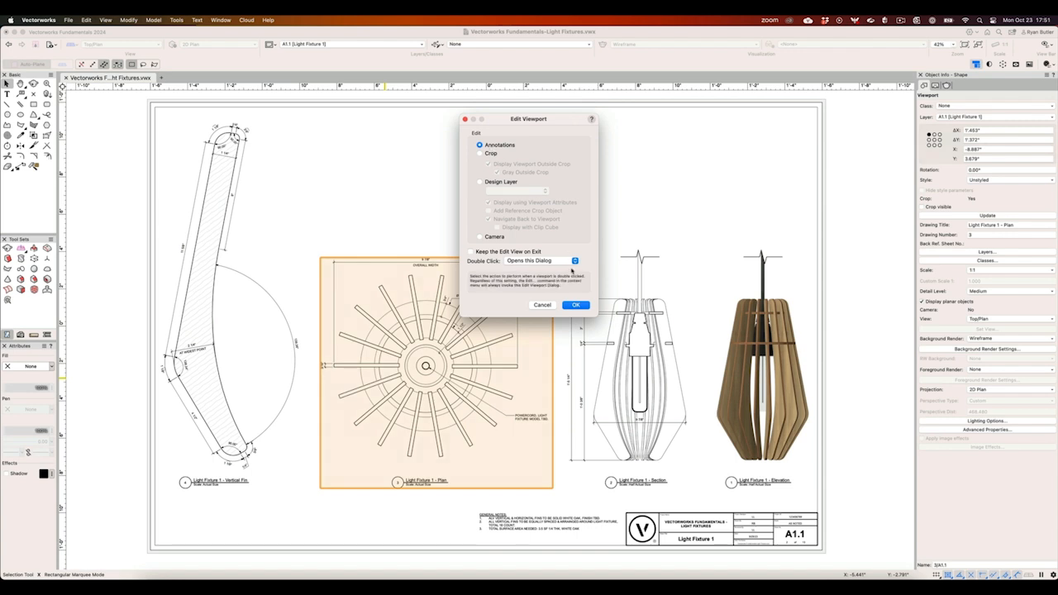
click(576, 304)
click(500, 255)
drag(500, 255, 498, 230)
double_click(555, 274)
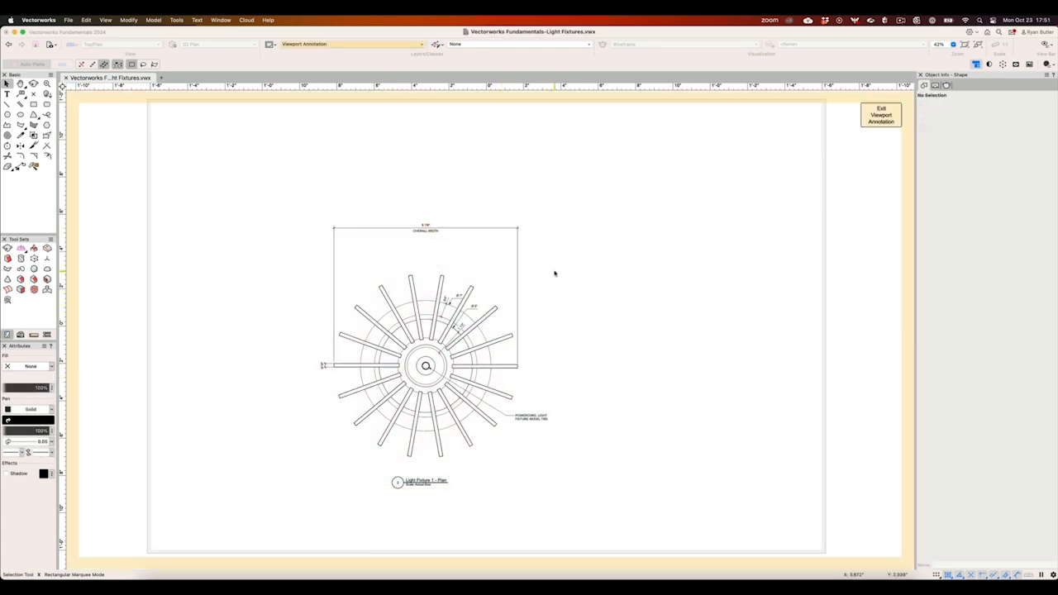
click(604, 246)
- Change the Light Fixture 1 - Elevation viewport's background render to Wireframe and finally to Hidden Line, and update the viewport
click(774, 343)
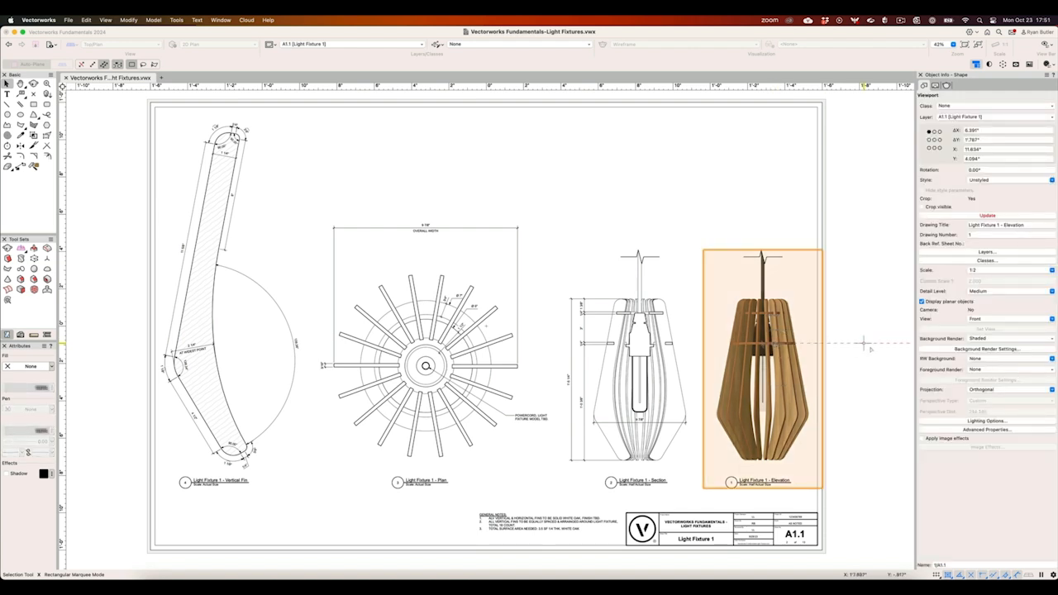
click(971, 339)
click(979, 349)
click(979, 339)
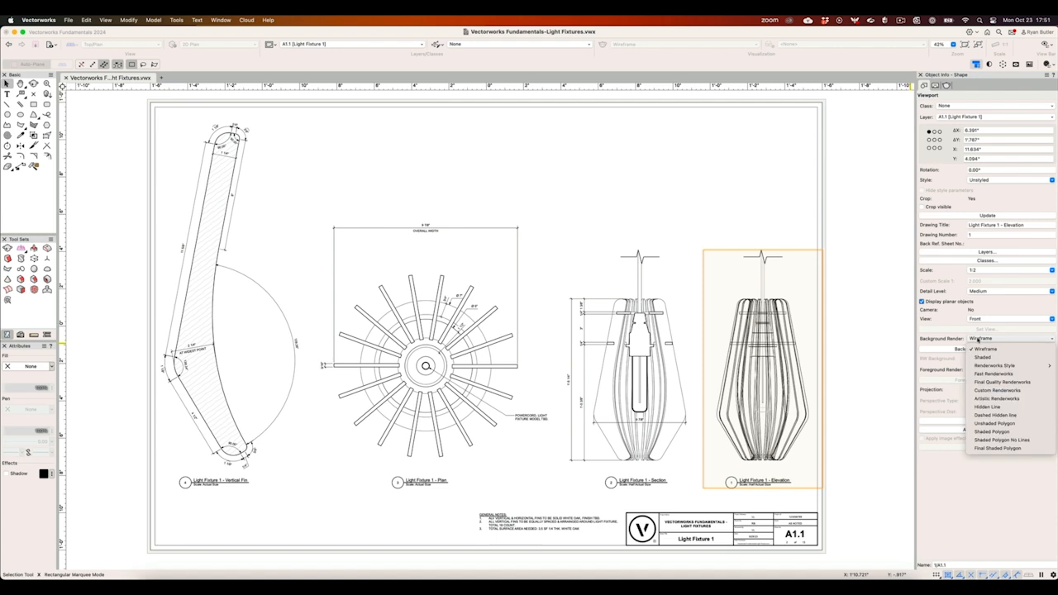
click(986, 407)
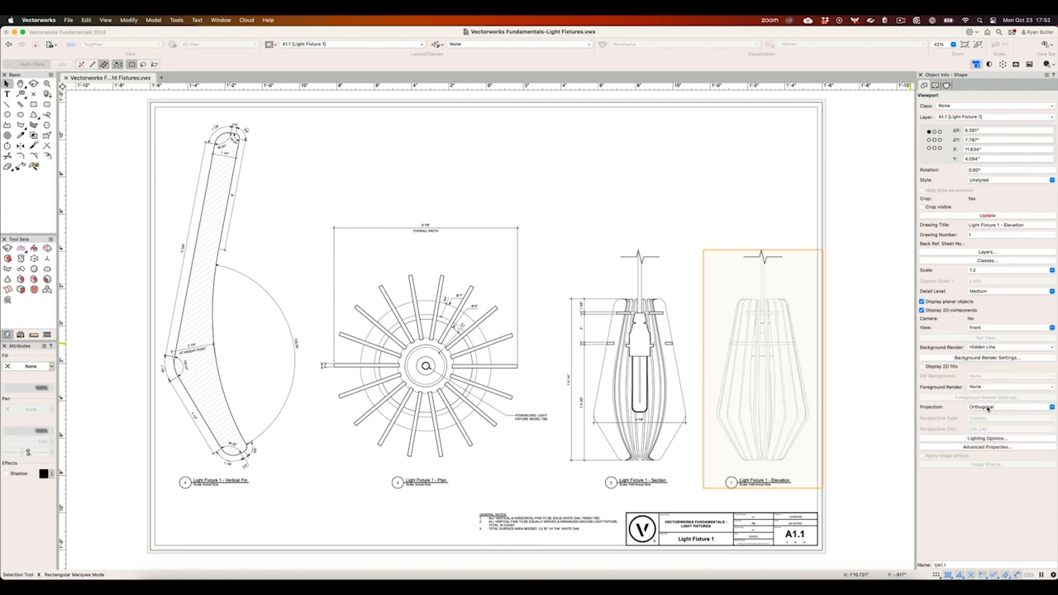
click(988, 216)
click(880, 220)
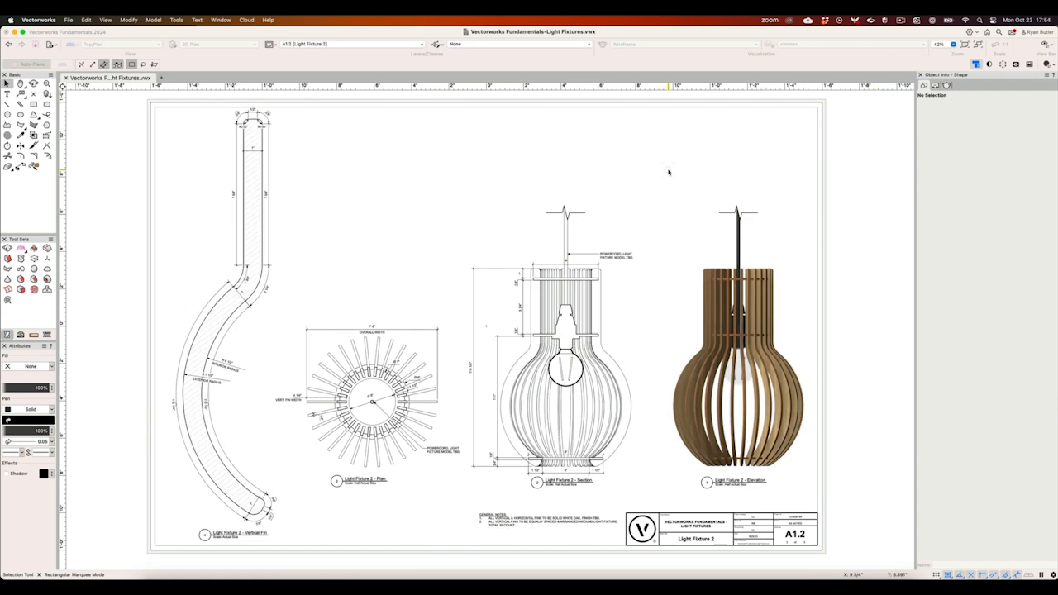
- Review the layer and class visibility settings of the Light Fixture 2 - Elevation viewport without changing them
click(708, 264)
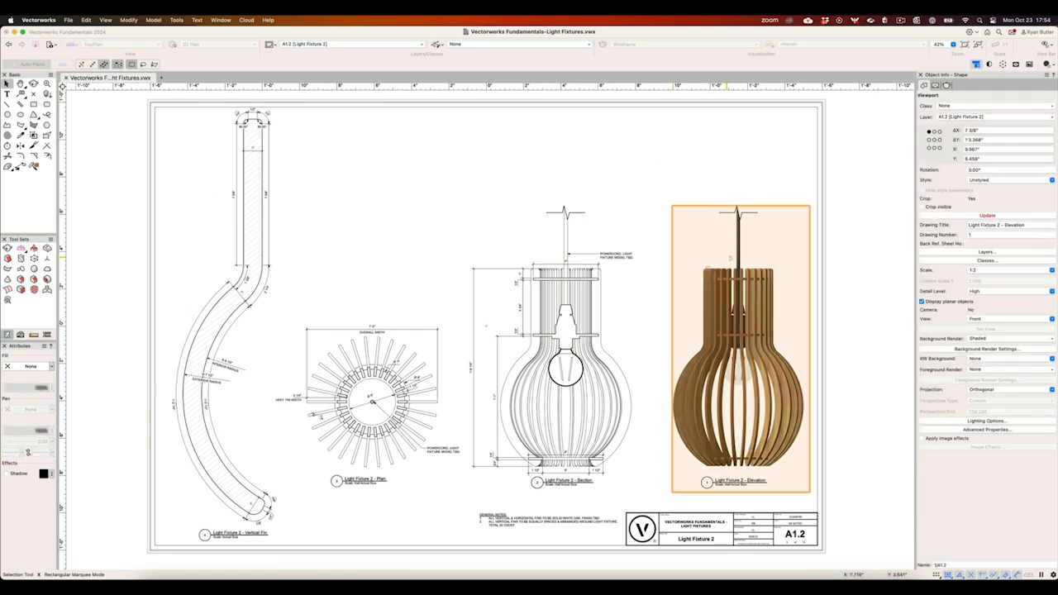
click(950, 252)
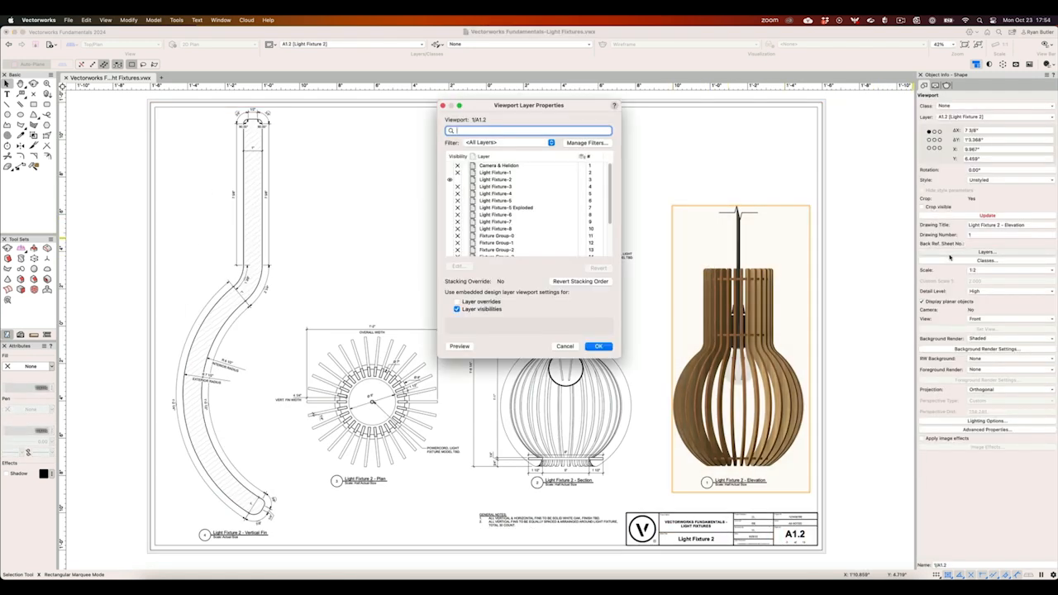
key(Escape)
click(950, 261)
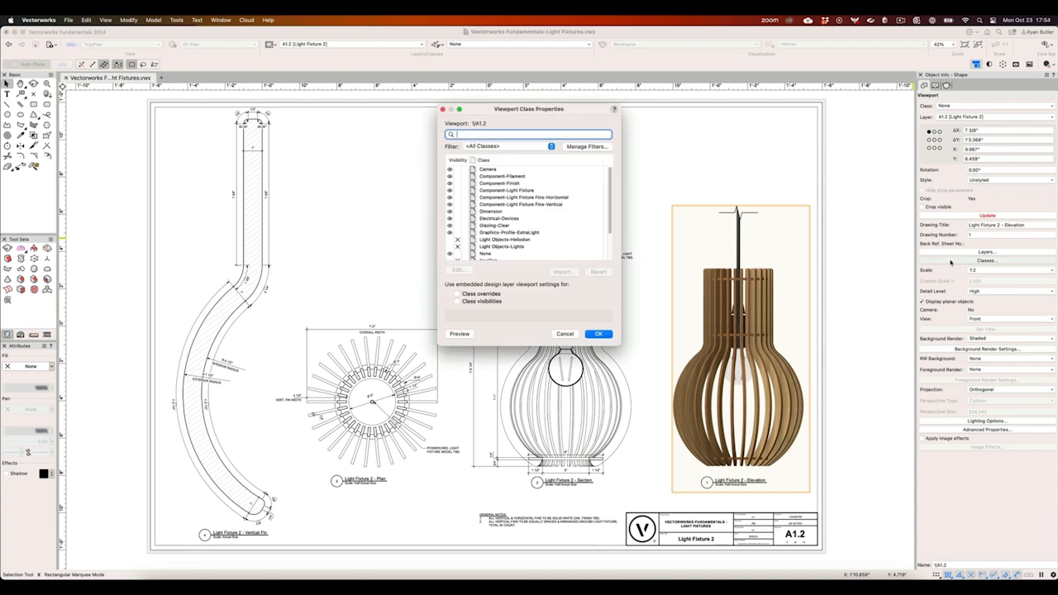
key(Escape)
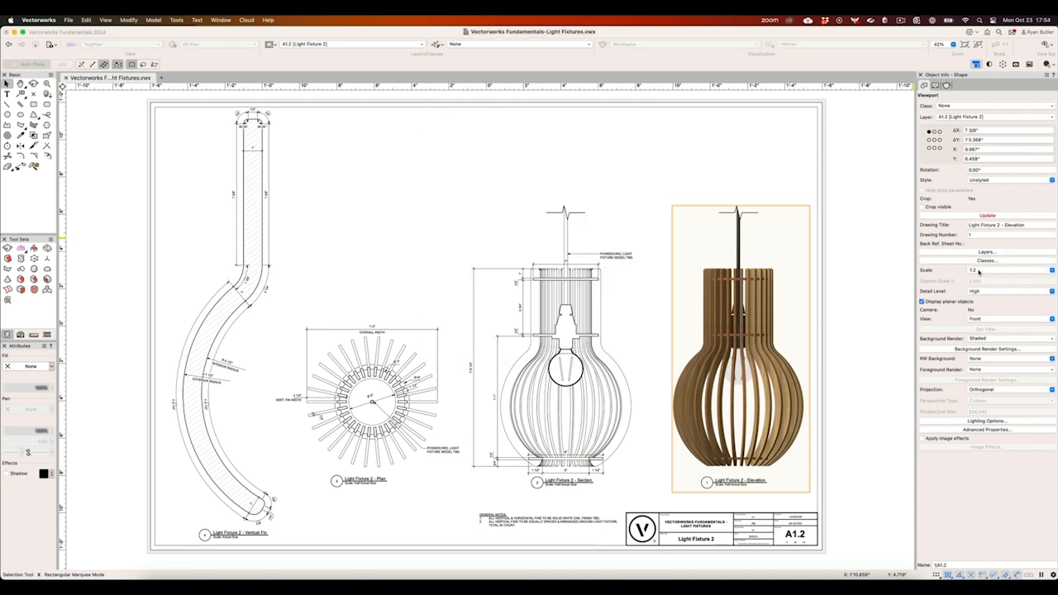
- Try a 1:4 scale on the Light Fixture 2 - Elevation viewport and undo the scale change
click(978, 270)
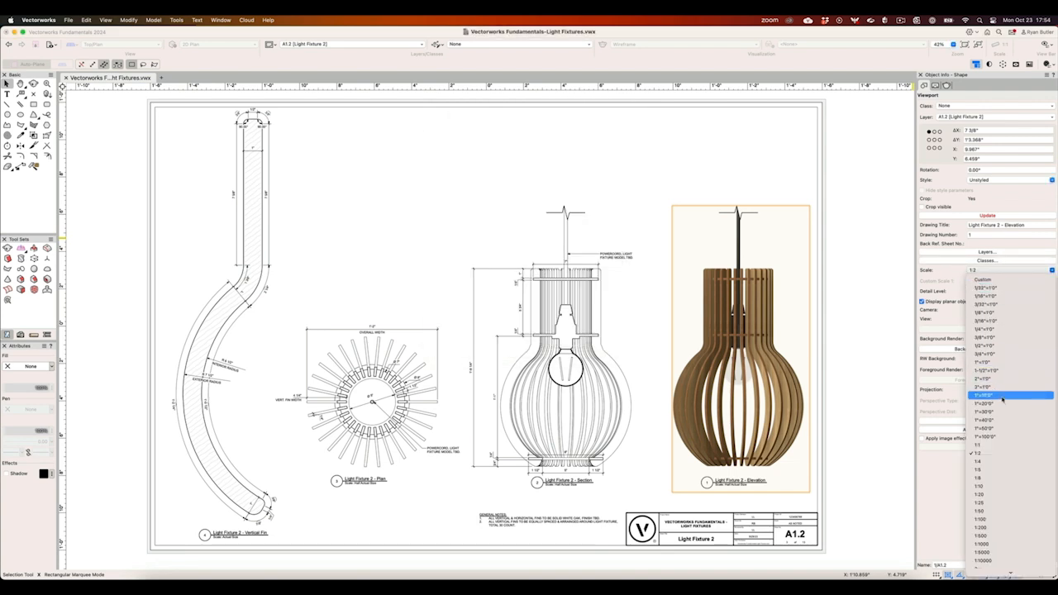
click(991, 461)
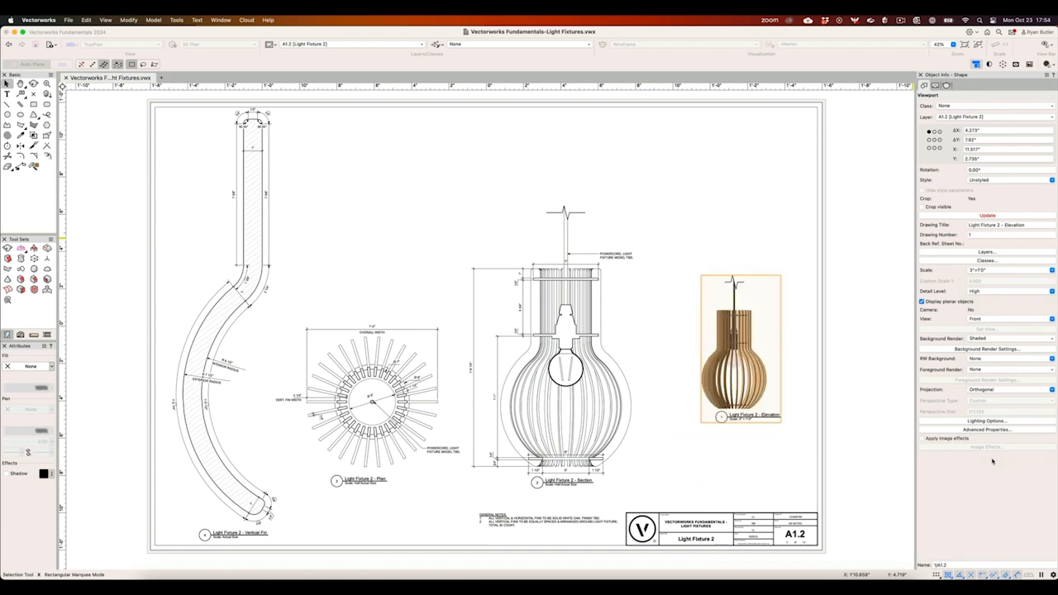
key(super+z)
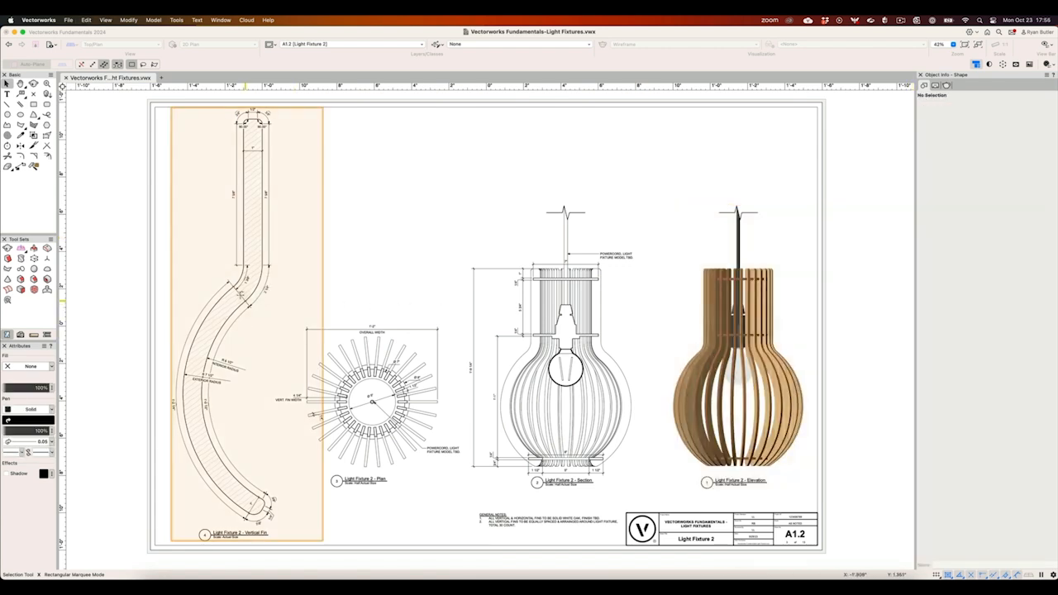
- Review the Actual Size - Vertical Fin viewport style used by the Light Fixture 2 - Vertical Fin viewport
click(248, 297)
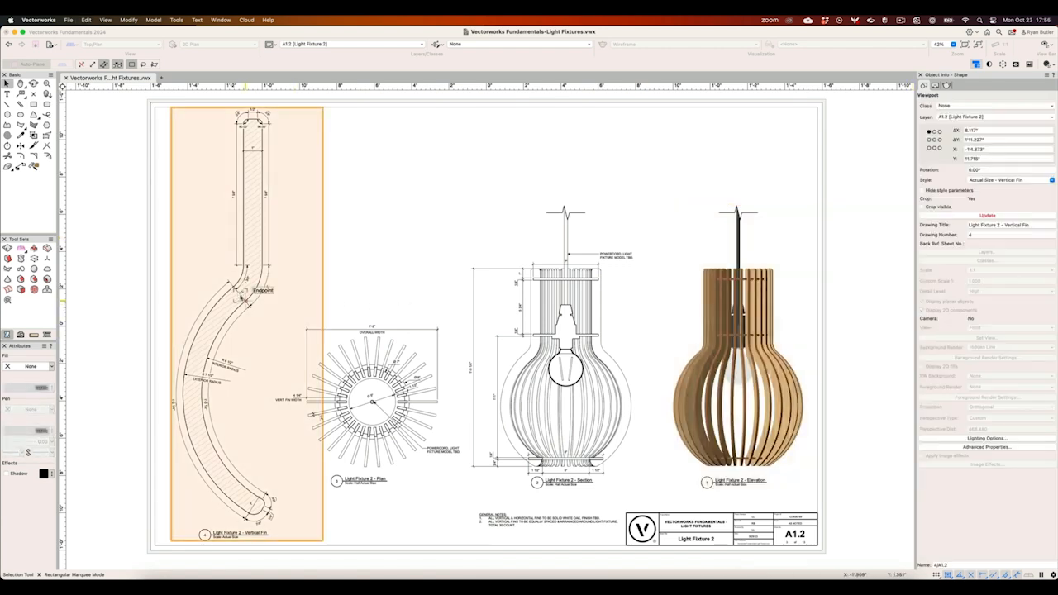
click(971, 180)
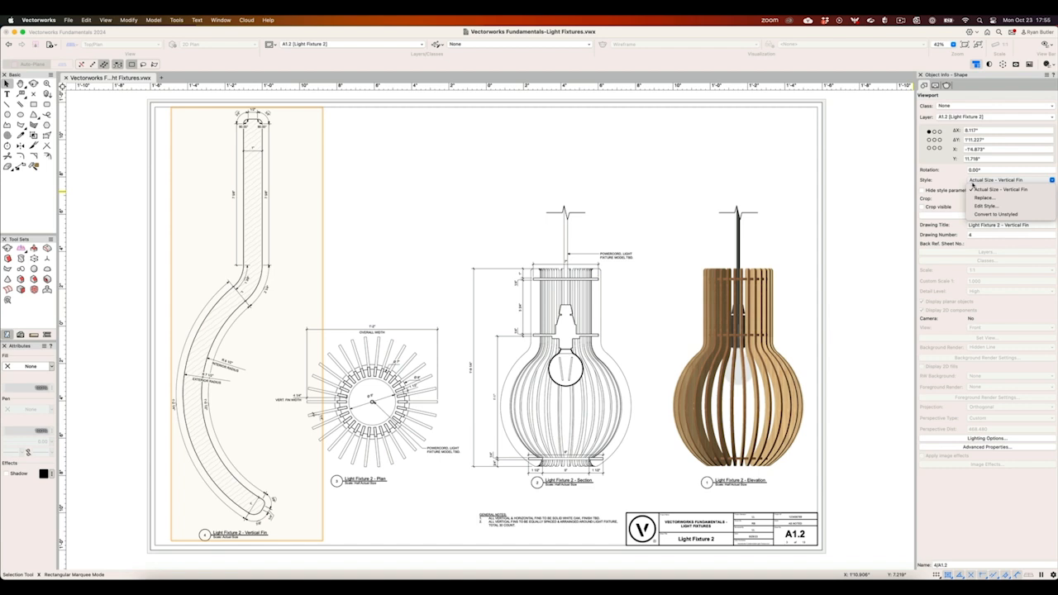
click(983, 206)
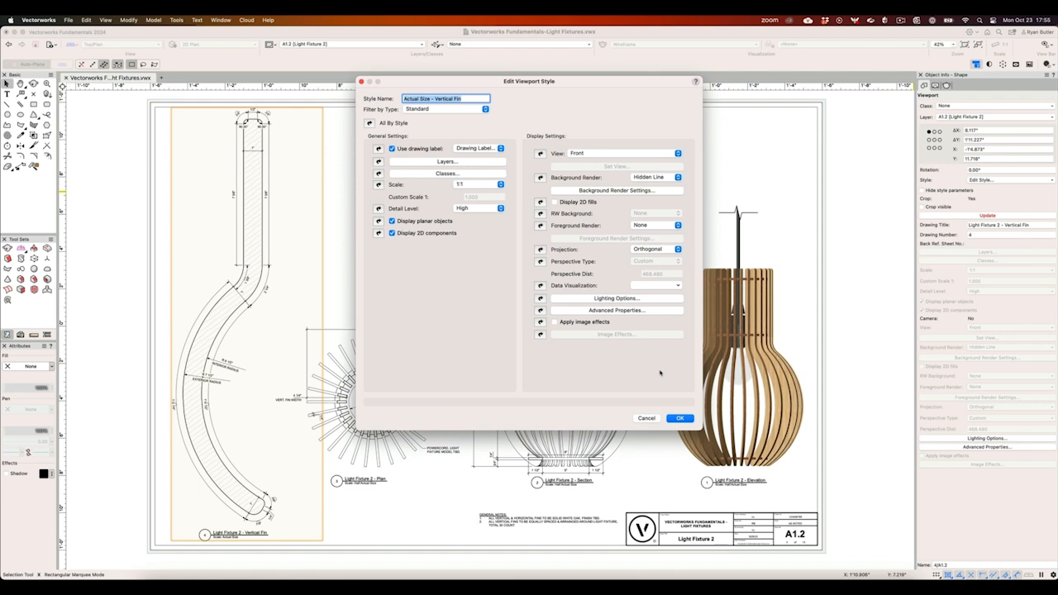
click(679, 418)
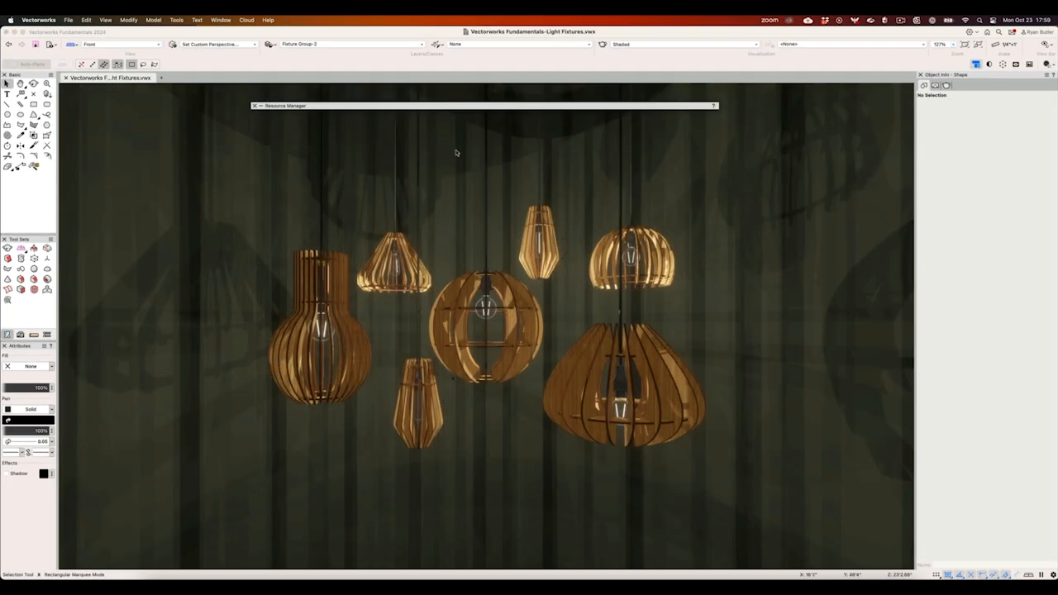
- Inspect the glow shader settings of the Light Fix Glow-Attr RT - 2000% texture in the file's resources
key(super+r)
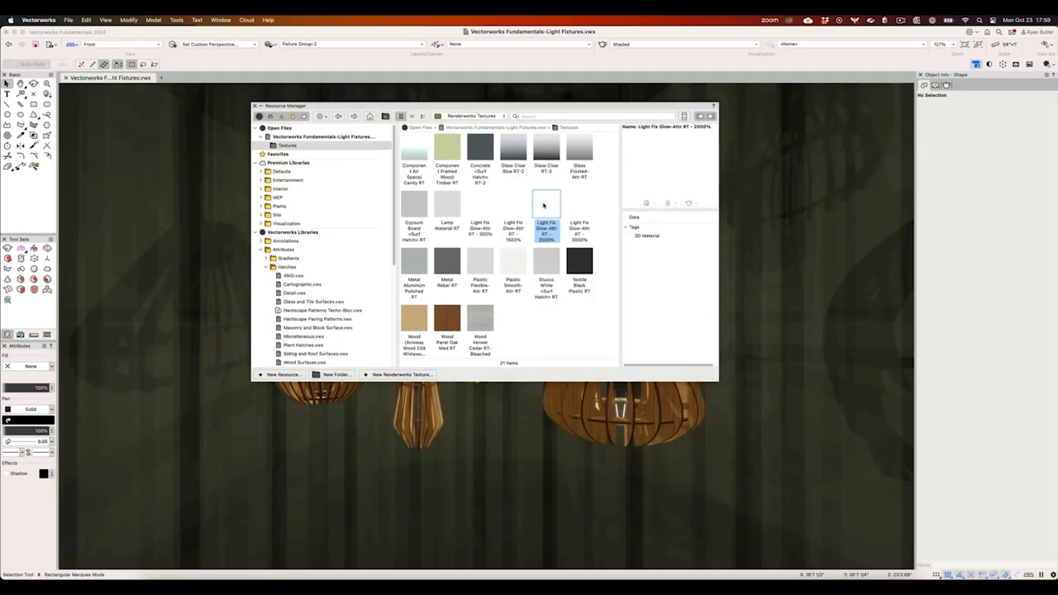
right_click(543, 205)
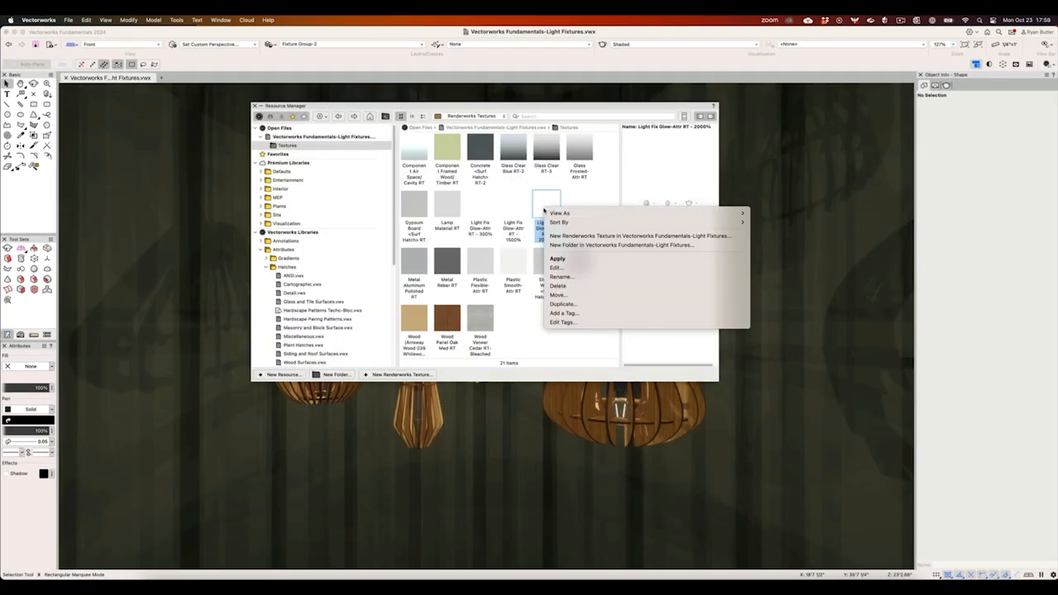
click(552, 268)
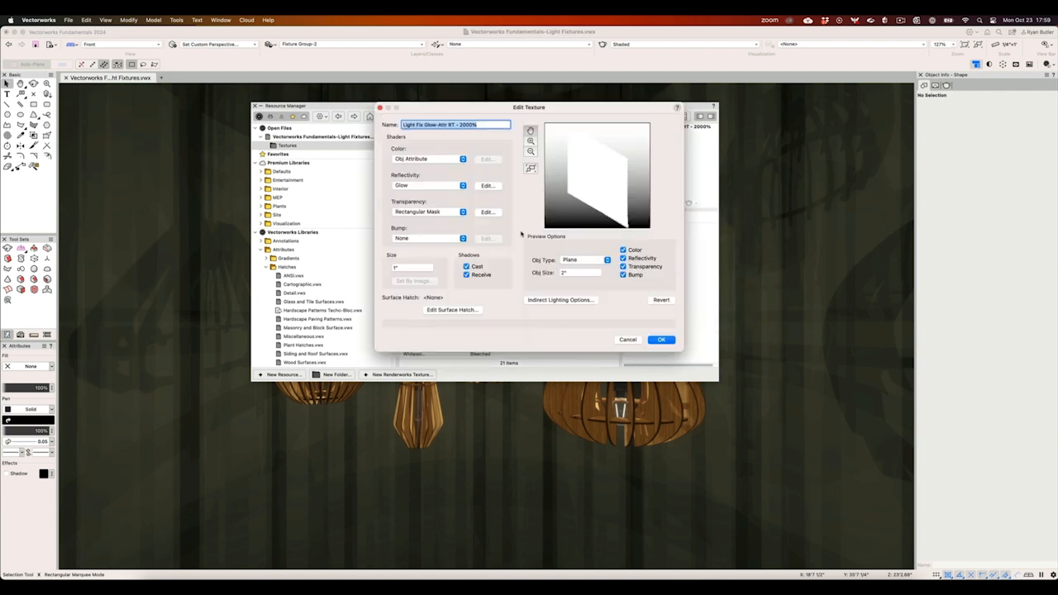
click(487, 186)
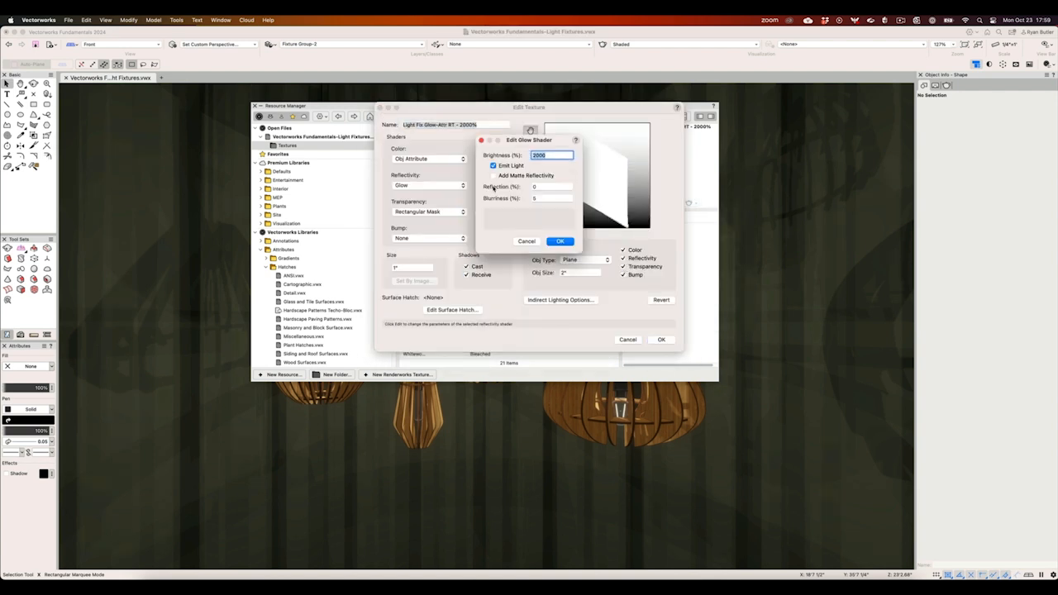
click(552, 155)
click(559, 240)
click(652, 340)
key(super+r)
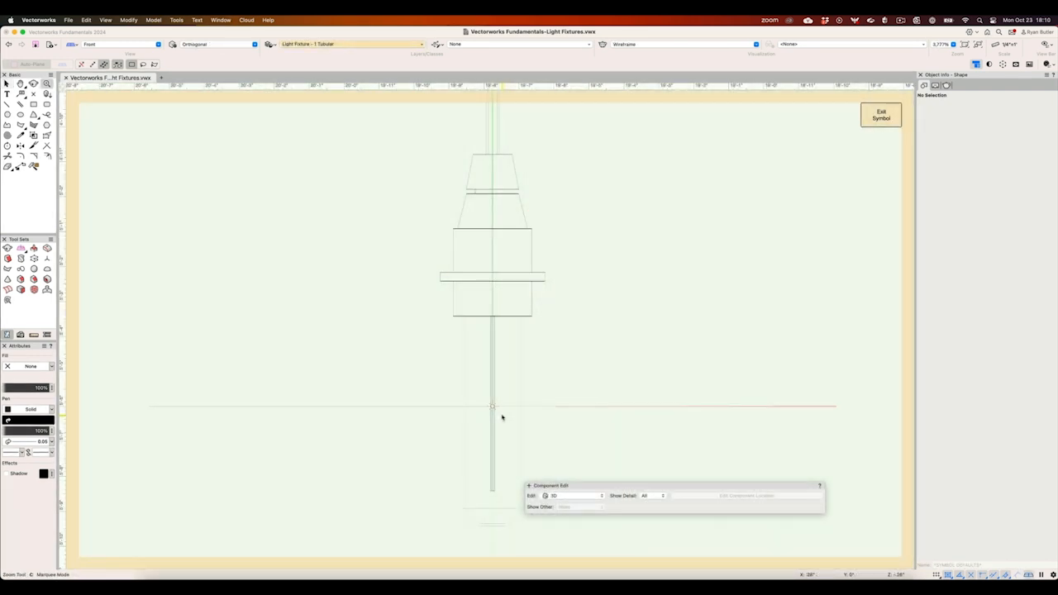
- Edit the light fixture's group, change its point light to a pale orange colour, and exit the group
key(x)
double_click(492, 406)
click(491, 405)
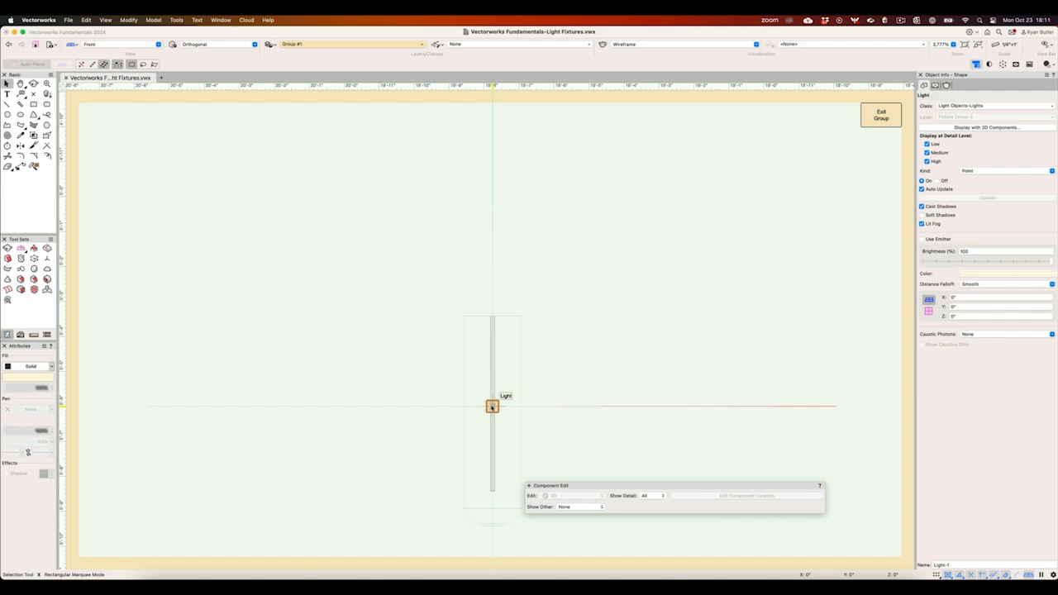
click(985, 273)
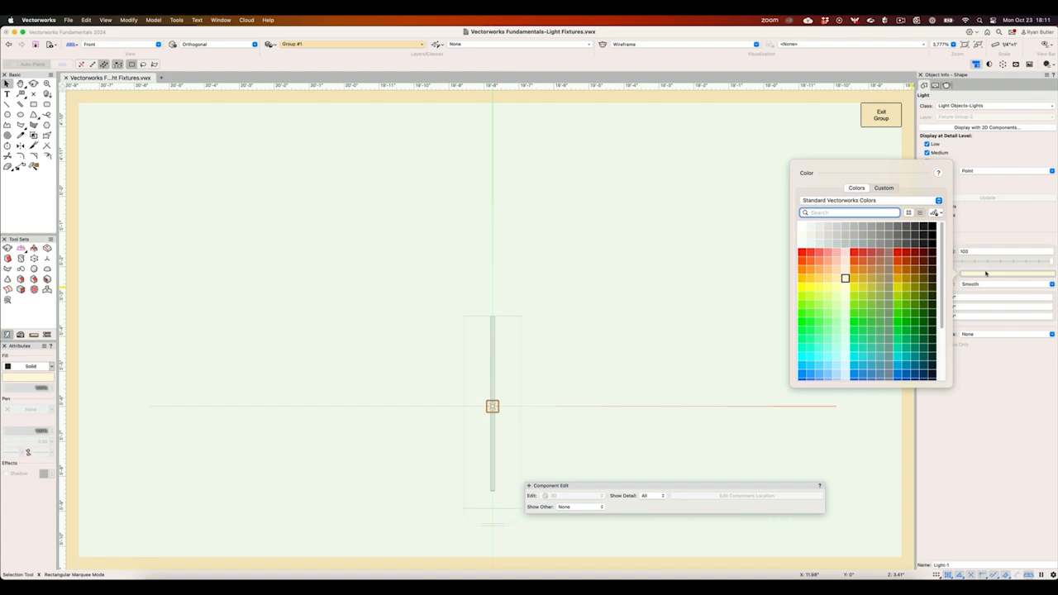
click(842, 272)
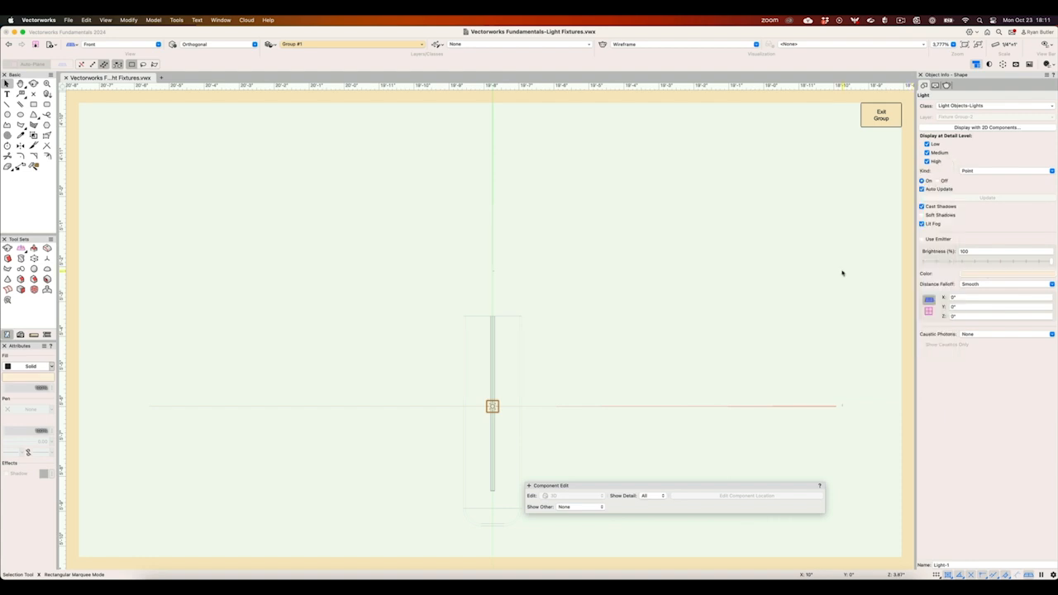
click(867, 124)
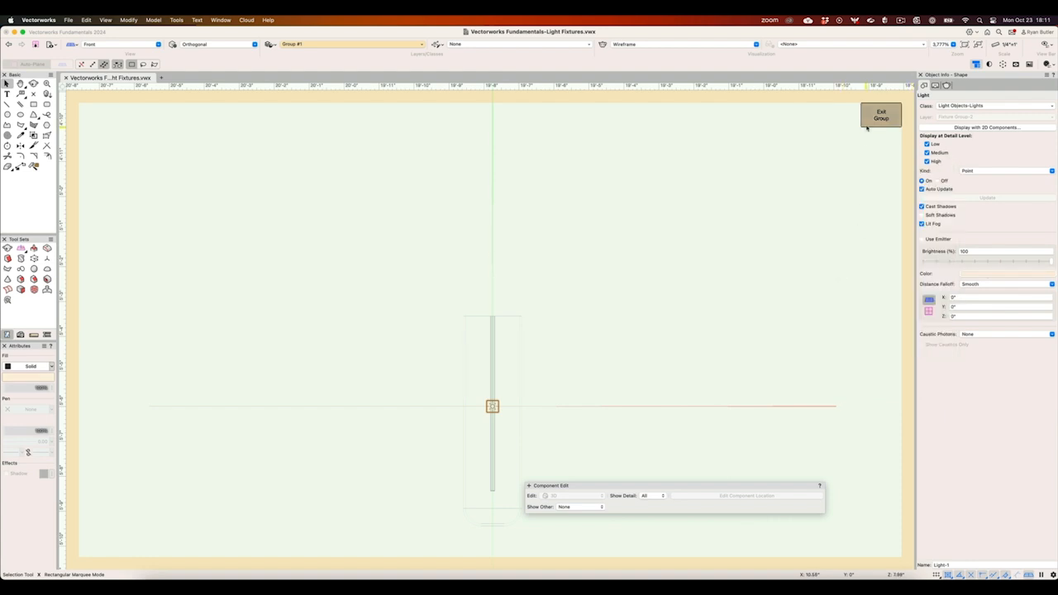
click(869, 124)
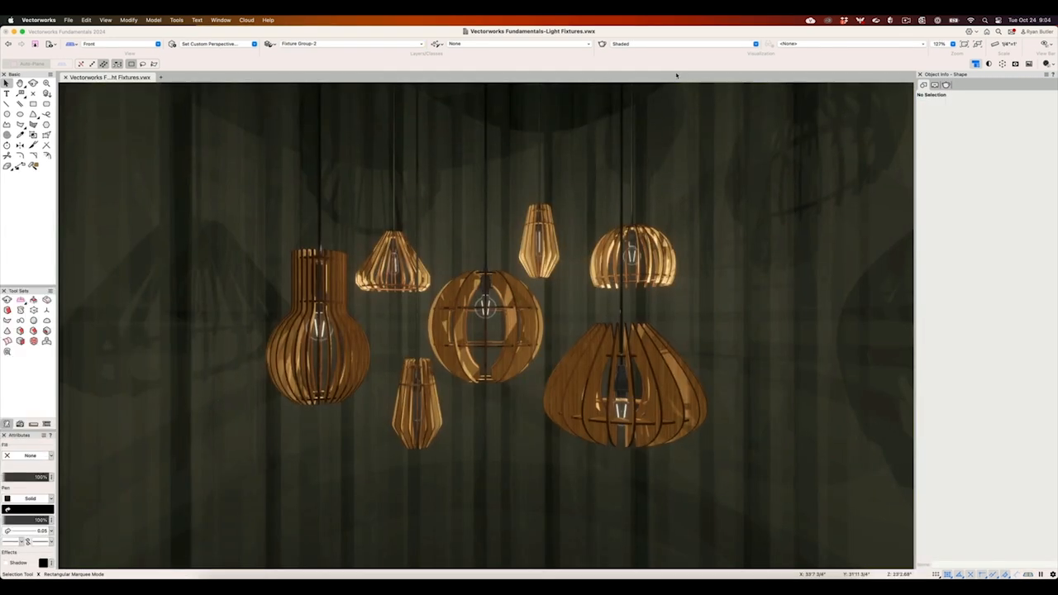
- Preview the Shaded rendering with shadows, environment lighting, environment reflections and object reflections each turned off and back on
click(665, 46)
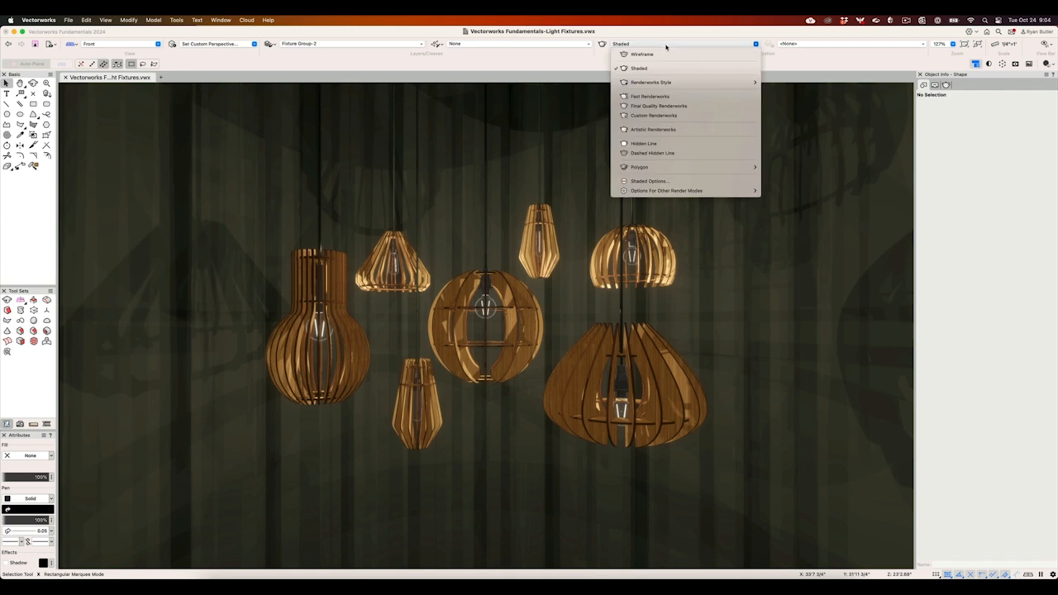
click(656, 181)
drag(570, 112, 823, 116)
click(721, 163)
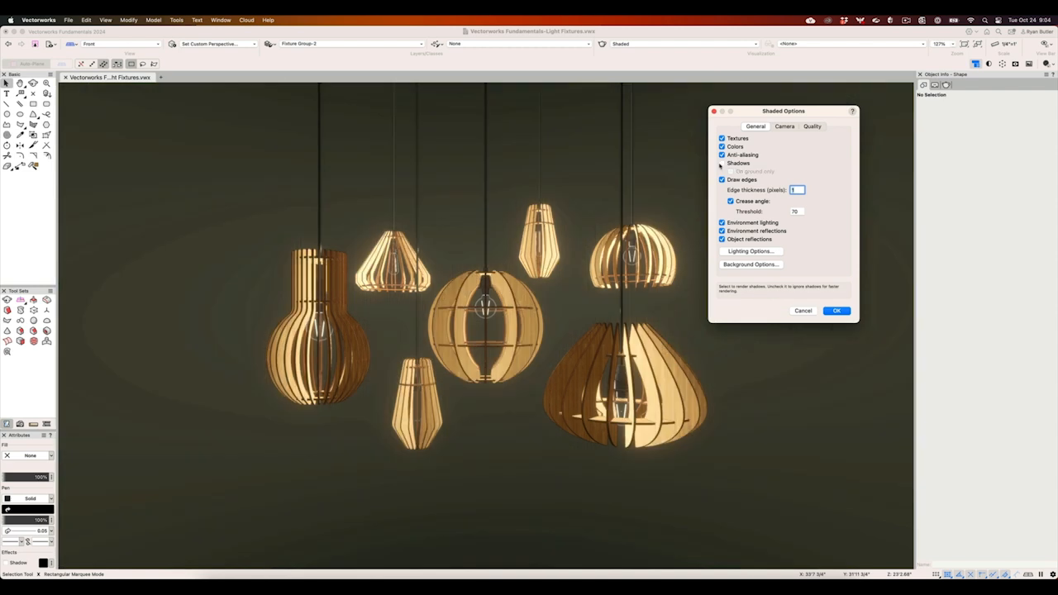
click(722, 223)
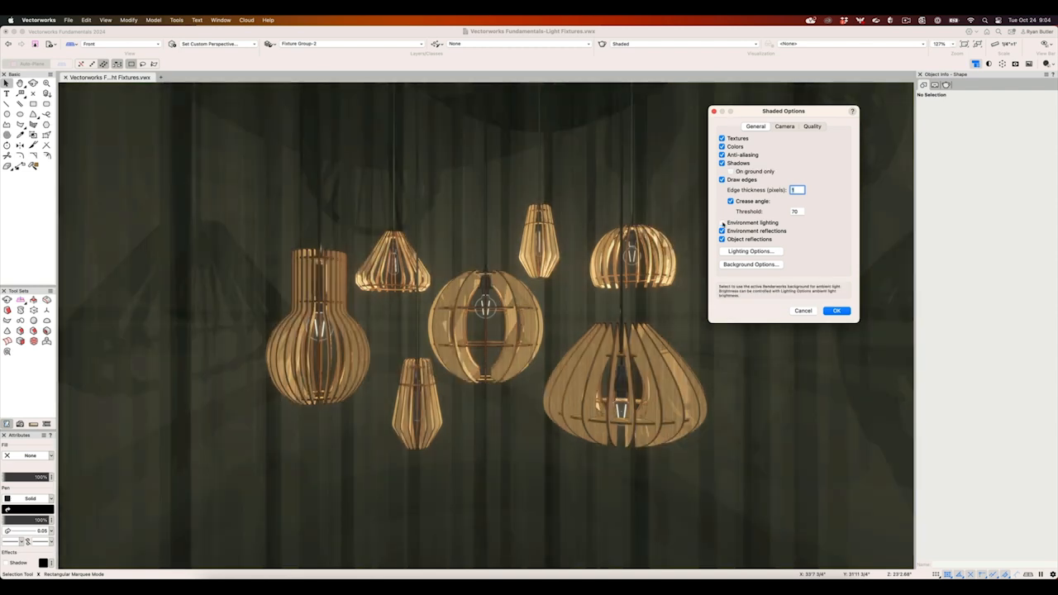
click(721, 222)
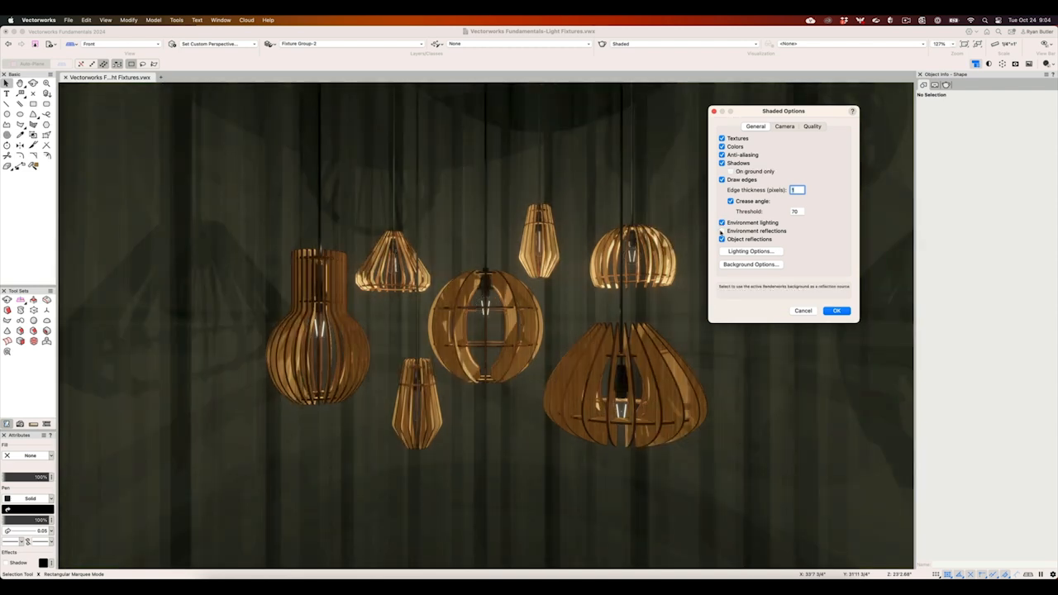
click(722, 240)
click(722, 240)
- Preview the Shaded rendering with the camera's exposure and bloom each turned off and back on, and accept the options
click(783, 127)
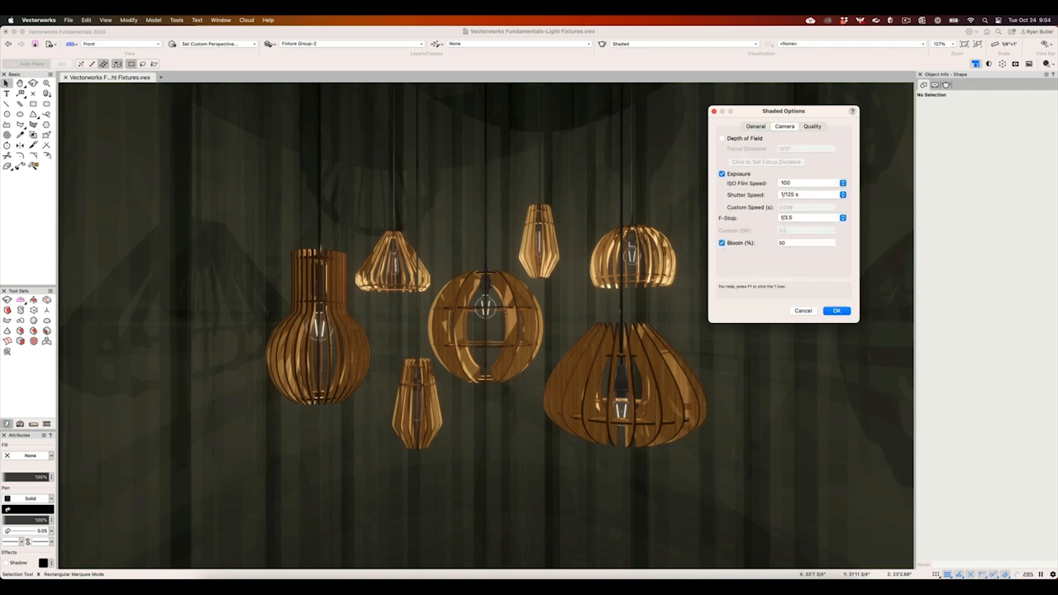
click(722, 174)
click(722, 175)
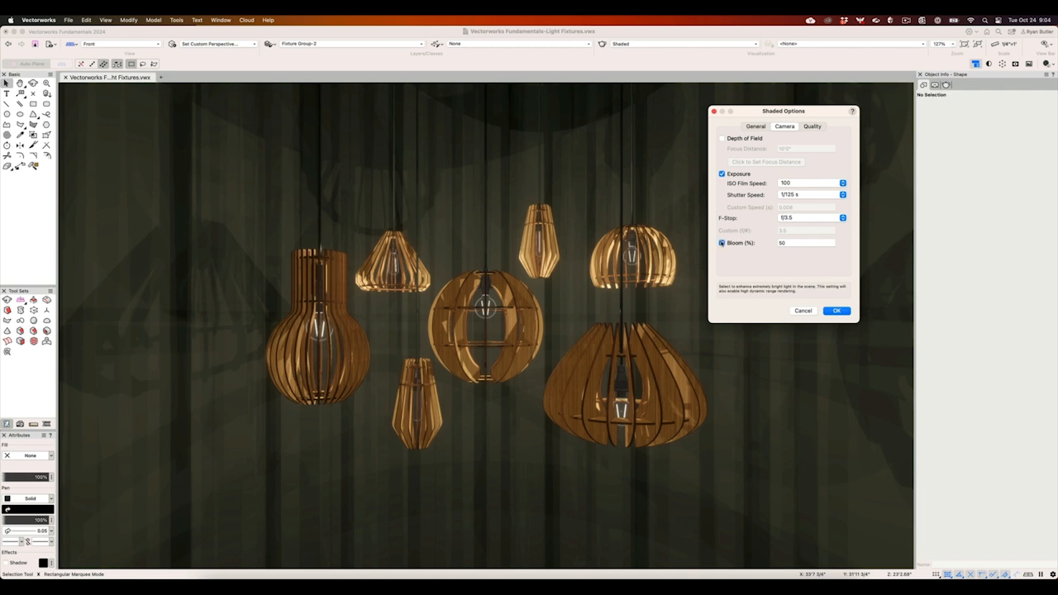
click(721, 243)
click(722, 243)
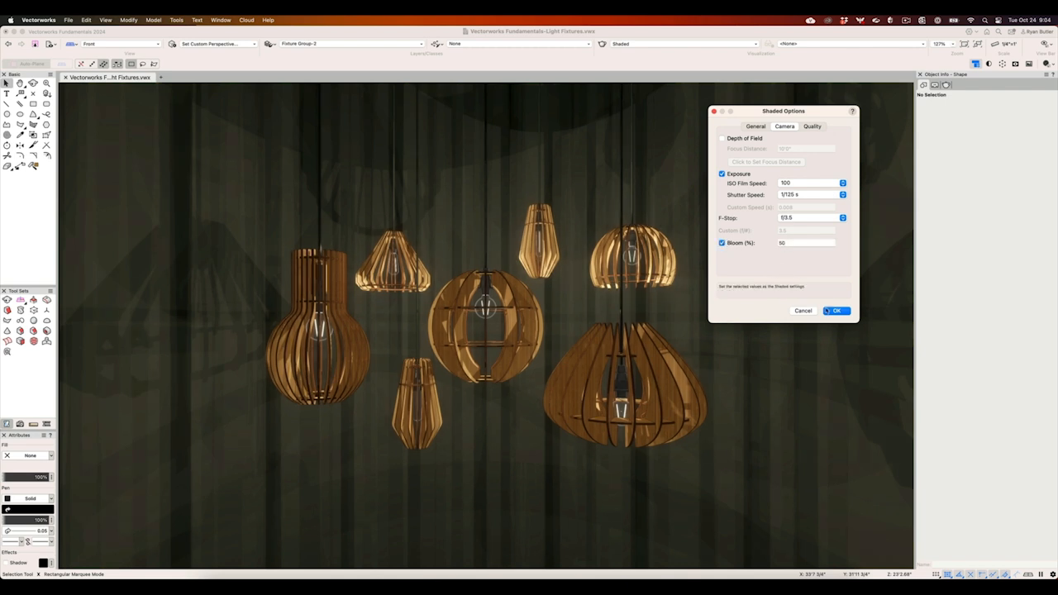
click(832, 310)
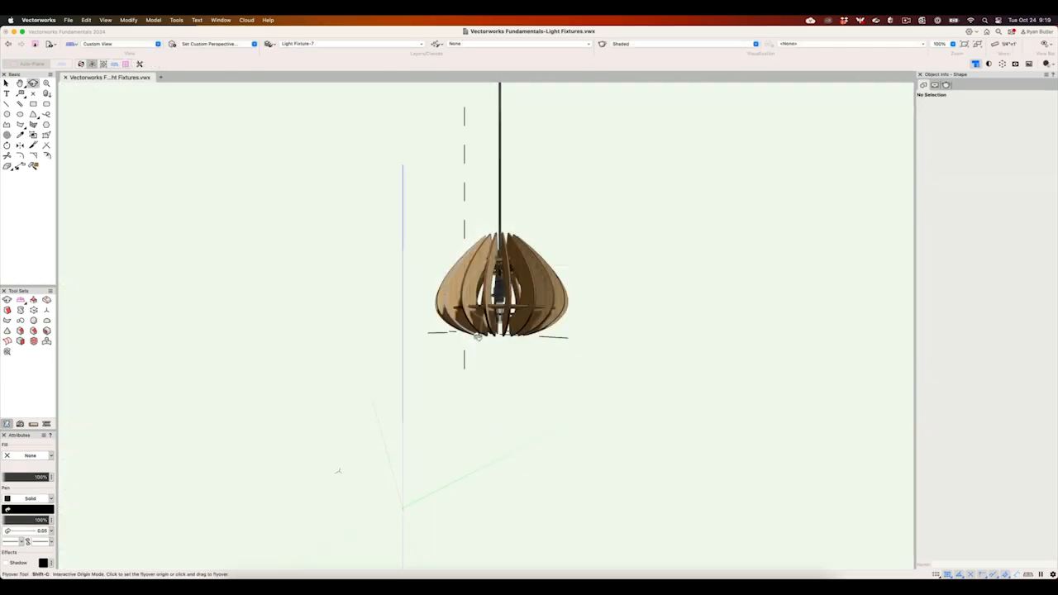
drag(496, 351, 715, 357)
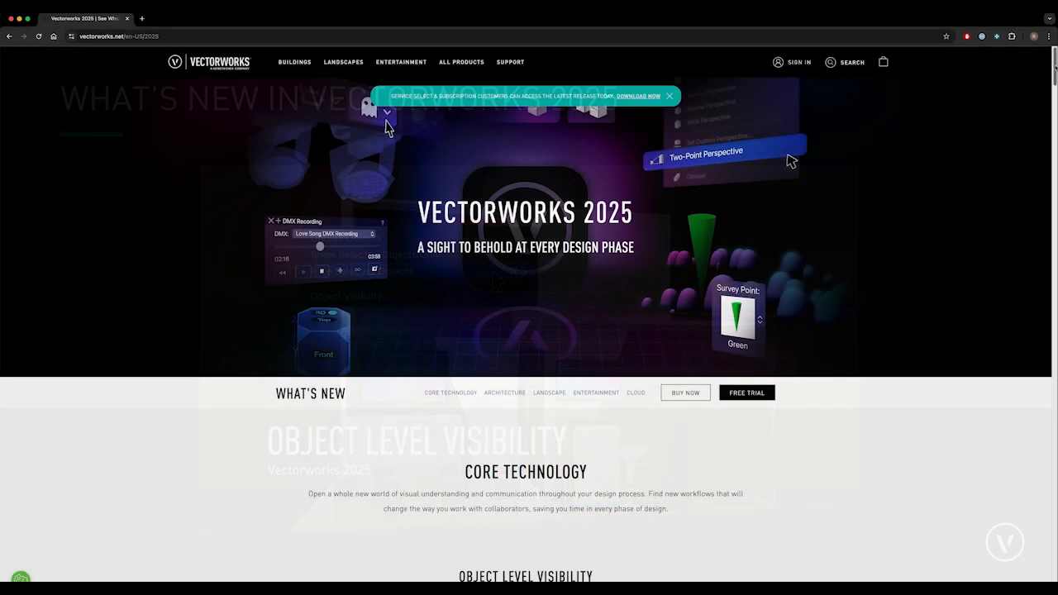
scroll(529, 314, down, 5)
drag(1053, 78, 1047, 176)
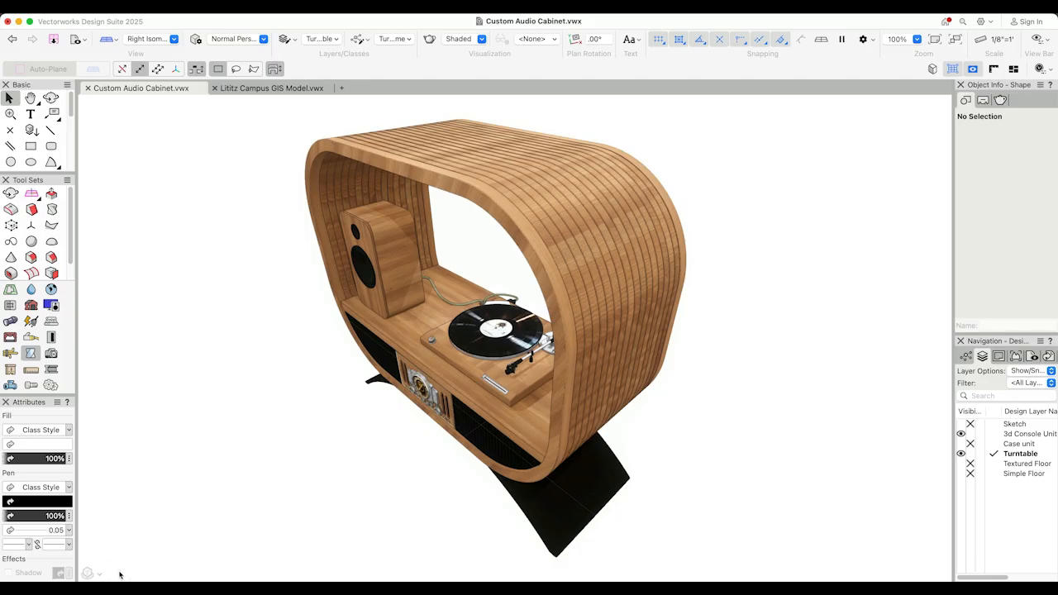
- Enable the Onscreen View Control in the Custom Audio Cabinet file with its cube, axes and compass ring shown
click(90, 573)
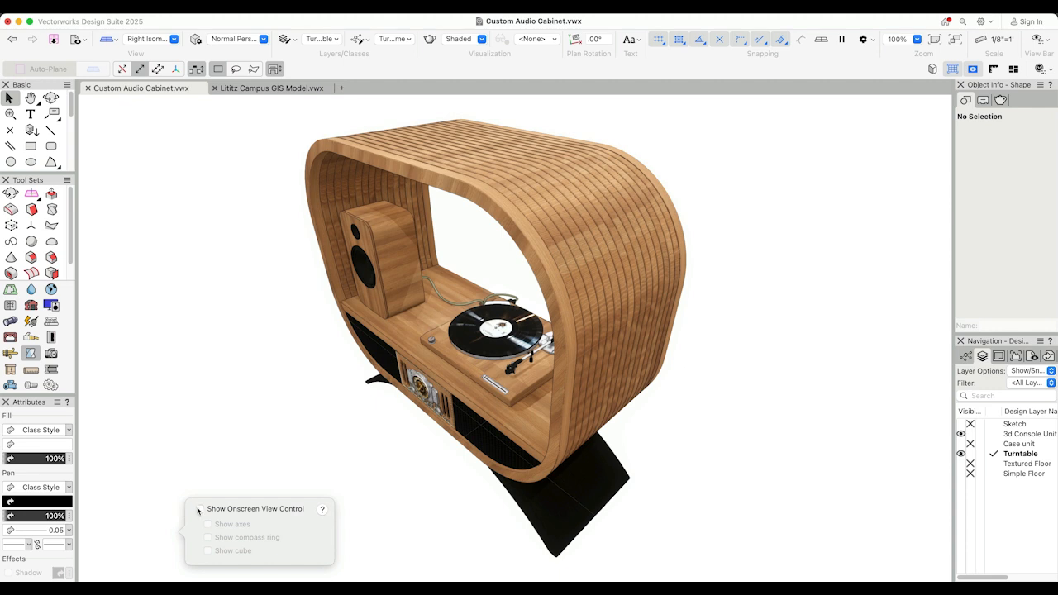
click(206, 550)
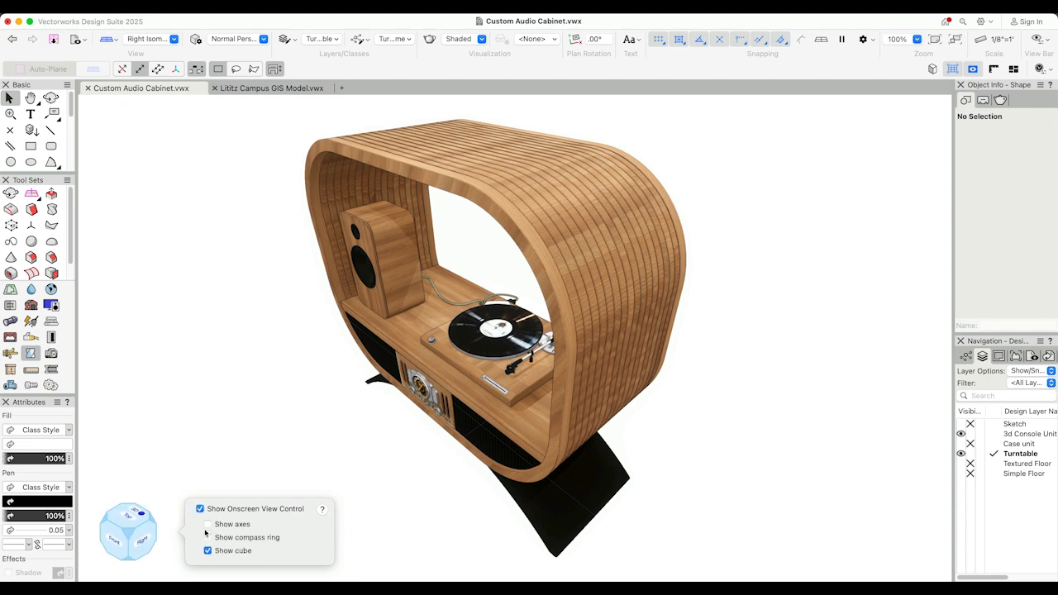
click(208, 524)
click(207, 538)
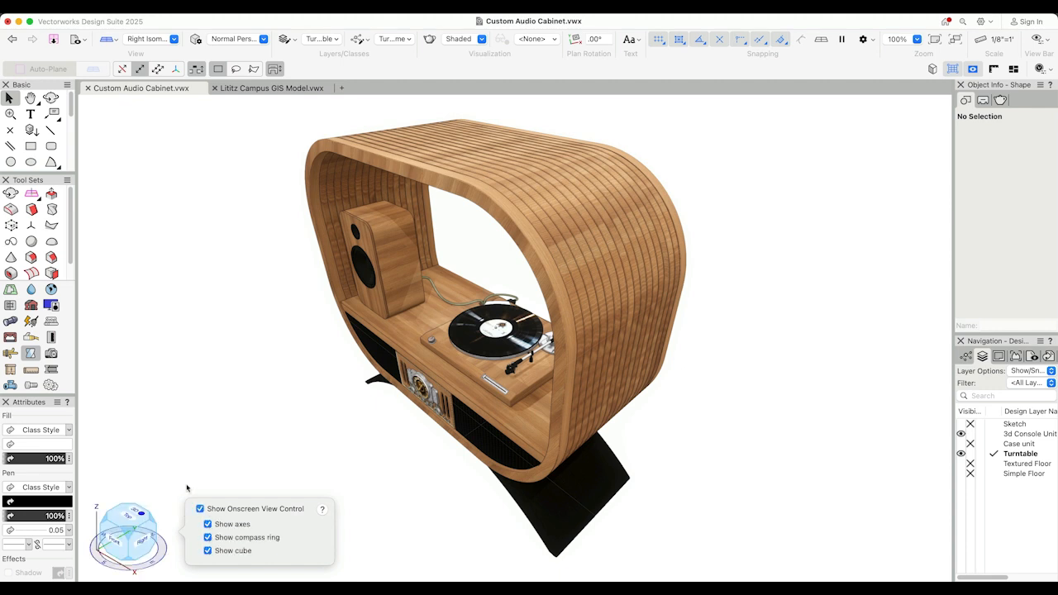
- Look at the audio cabinet from several cube views, including Left Rear Isometric and Front, and orbit to a custom angle
click(153, 520)
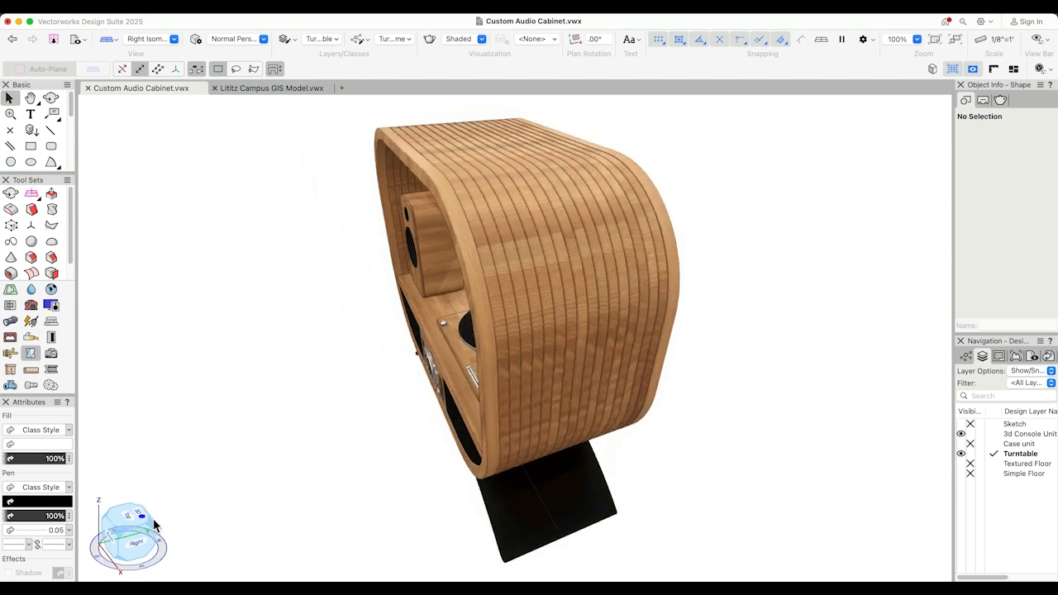
click(152, 524)
click(153, 527)
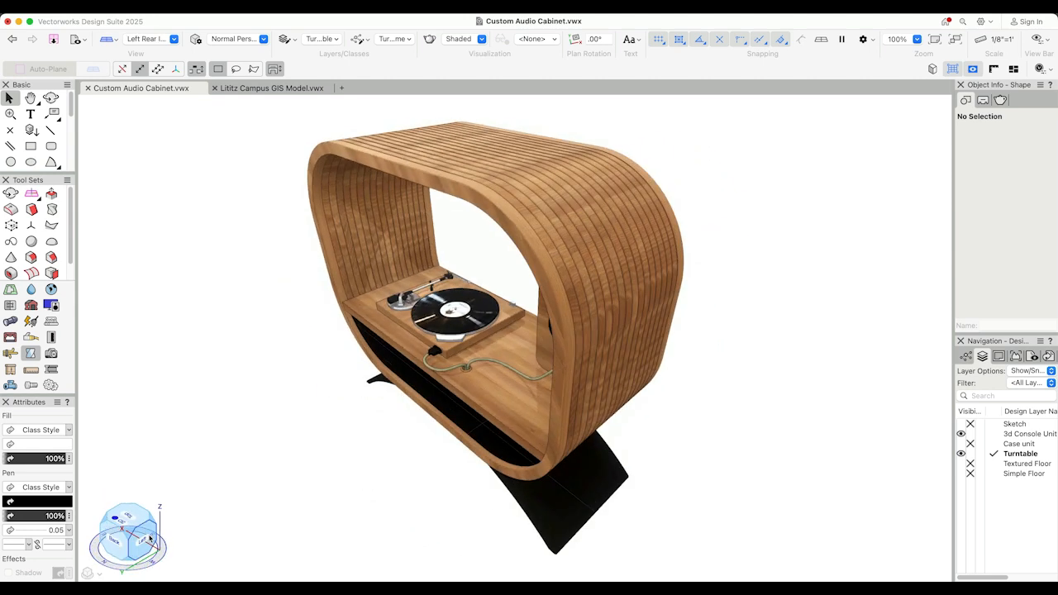
click(155, 539)
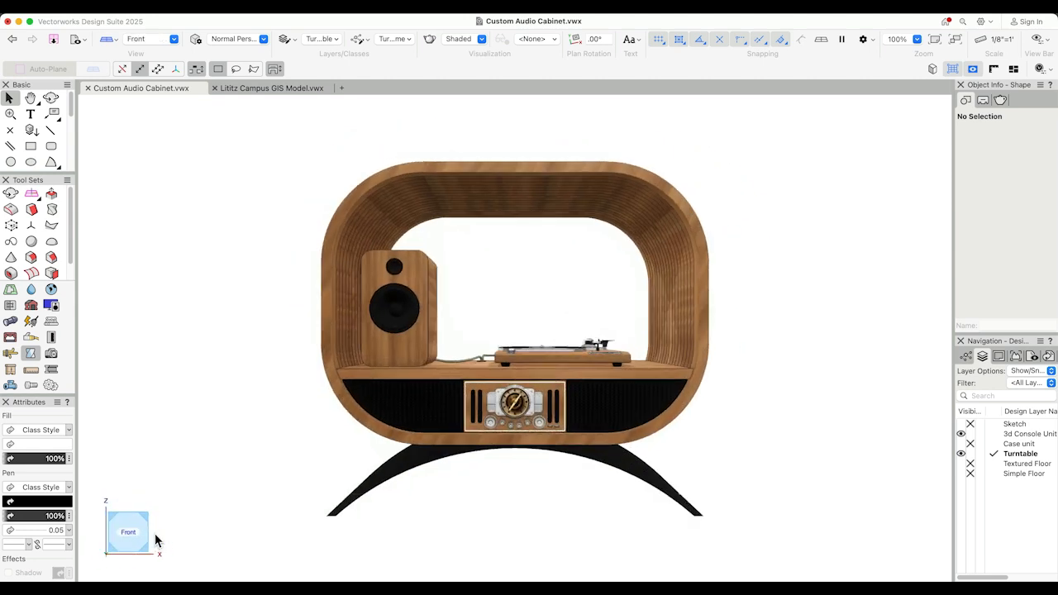
click(149, 538)
mouse_move(124, 528)
mouse_down()
mouse_move(159, 533)
mouse_move(140, 533)
mouse_up()
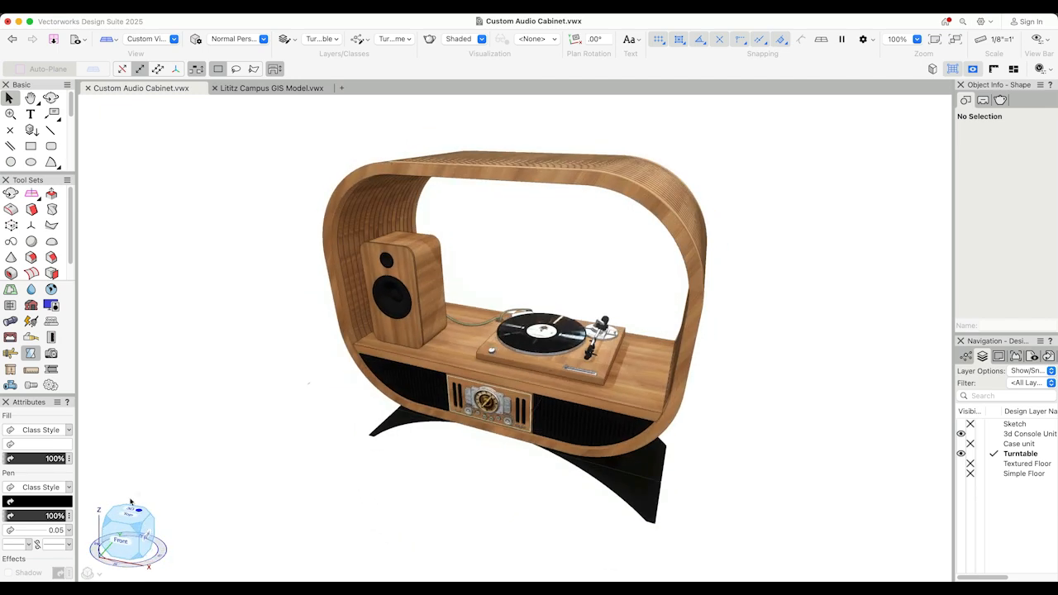
- Switch the cabinet between 3D Top and 2D Top/Plan, finishing in Top, and split the drawing area into multiple view panes
click(126, 519)
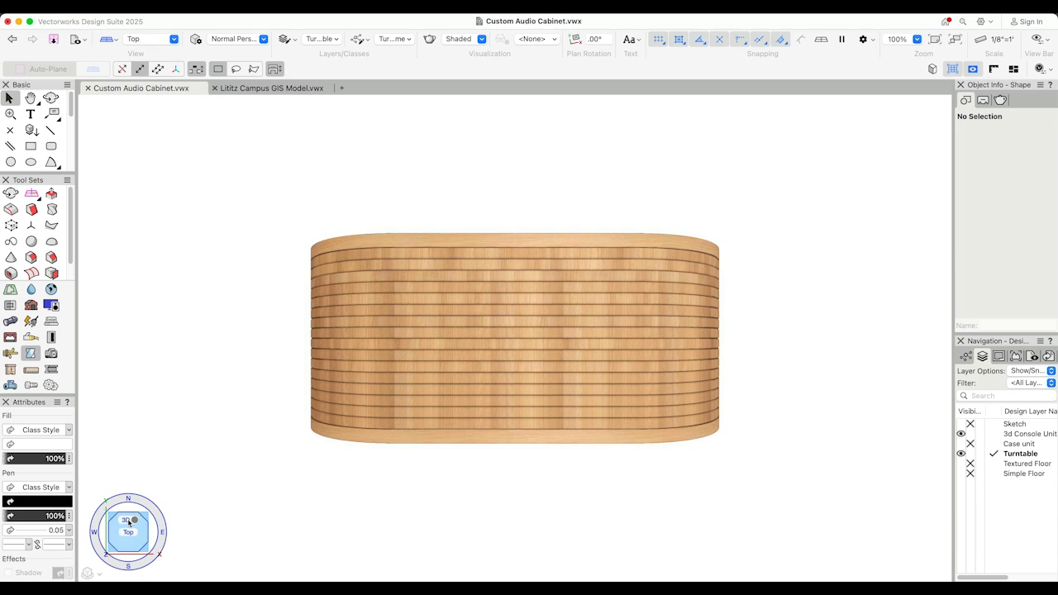
click(129, 522)
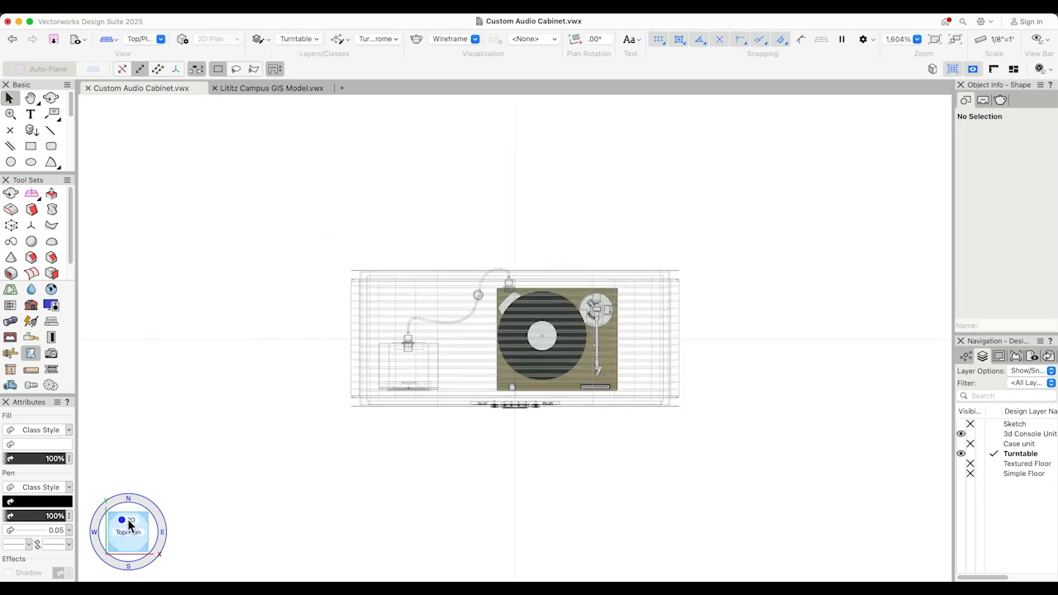
click(128, 520)
click(128, 523)
click(129, 522)
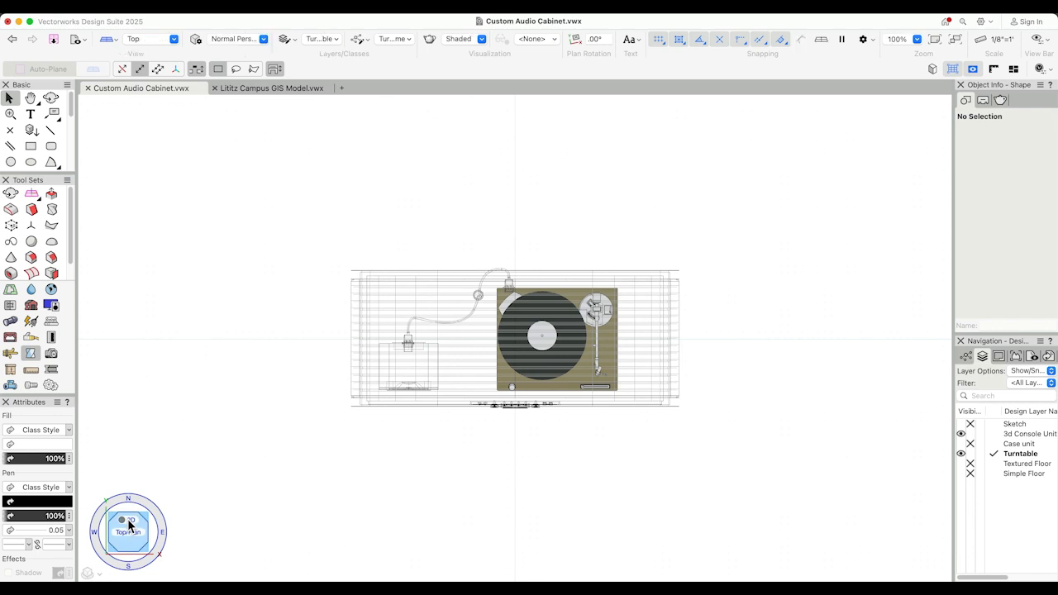
key(m)
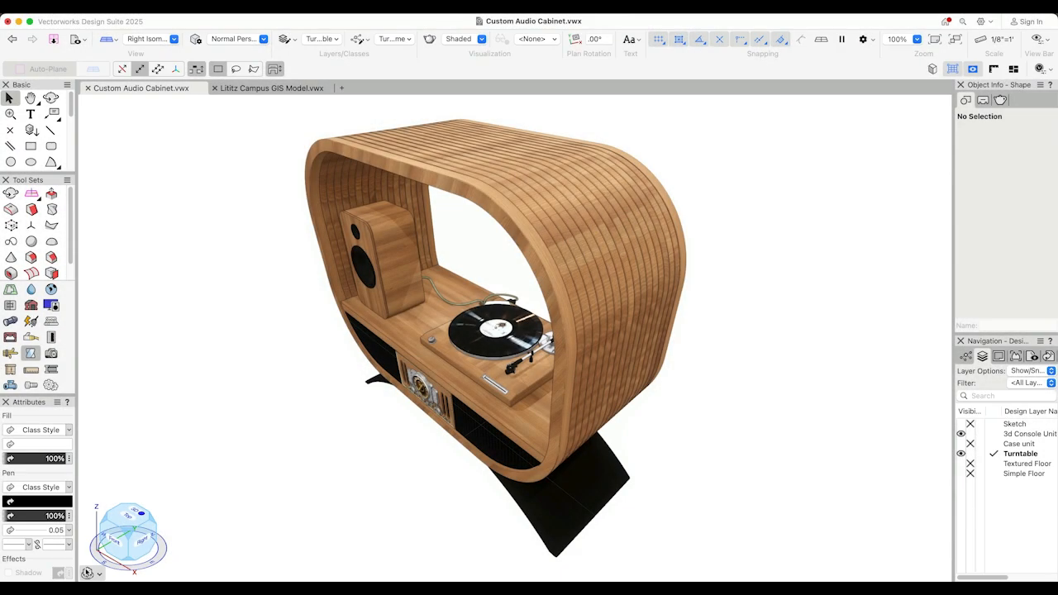
- Hide the Onscreen View Control's axes, compass ring and cube, and turn the control off for the audio cabinet
click(87, 572)
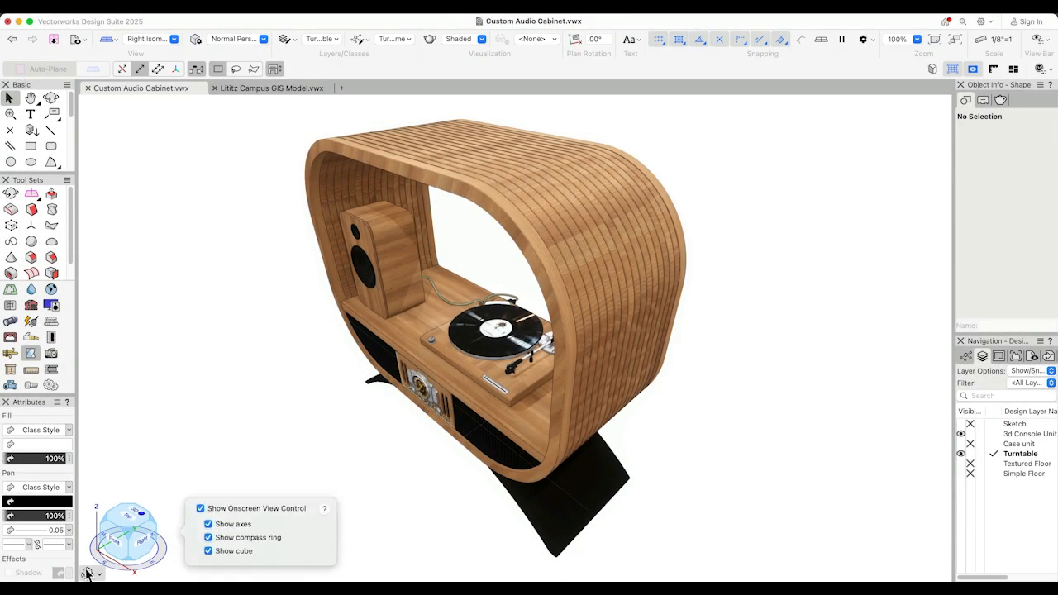
click(207, 524)
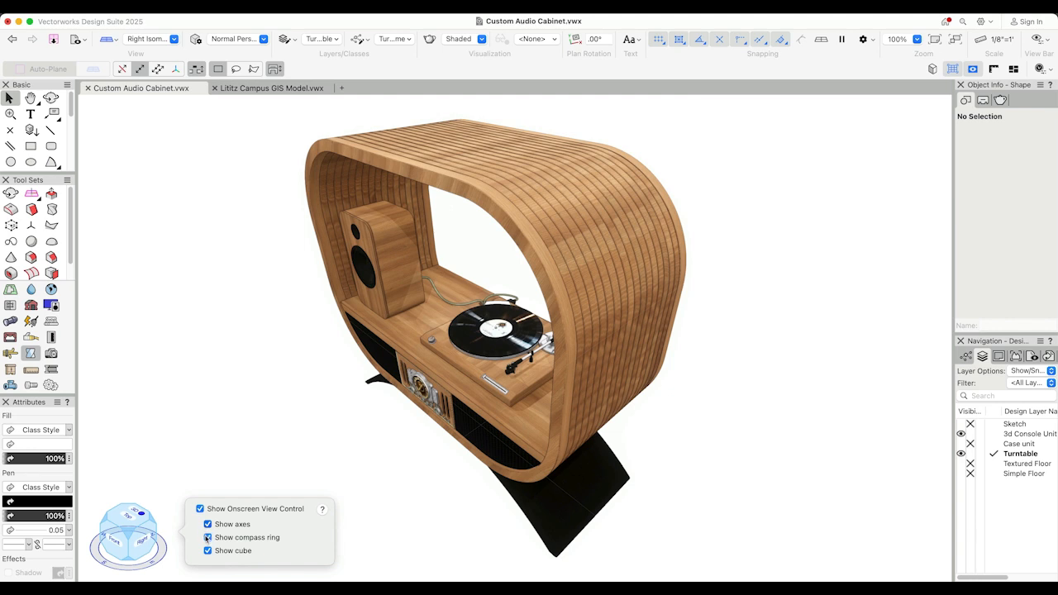
click(207, 552)
click(200, 509)
click(205, 487)
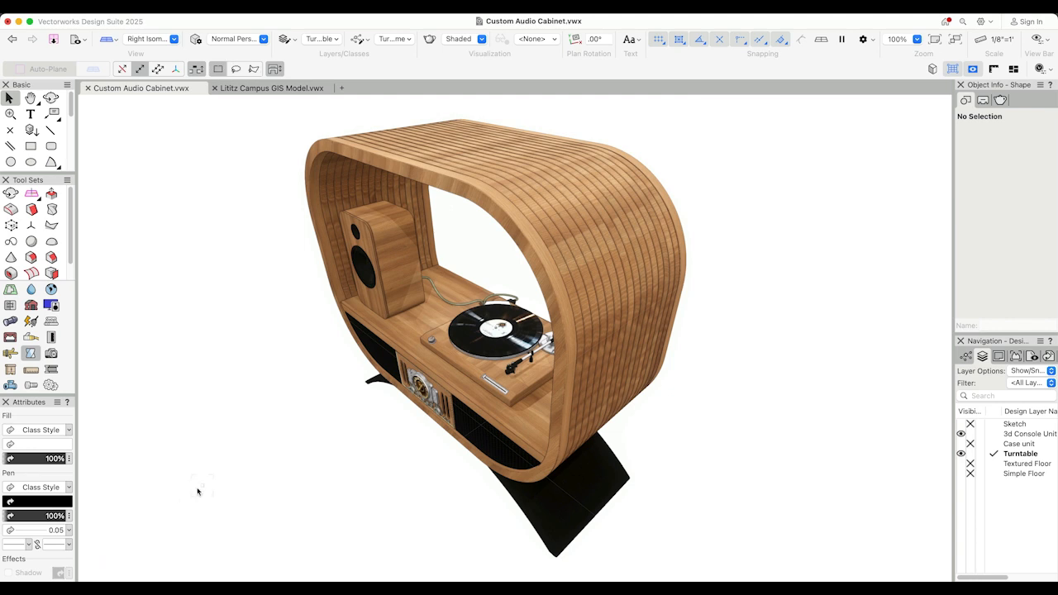
- Turn the Onscreen View Control back on and show its cube, axes and compass ring
click(95, 572)
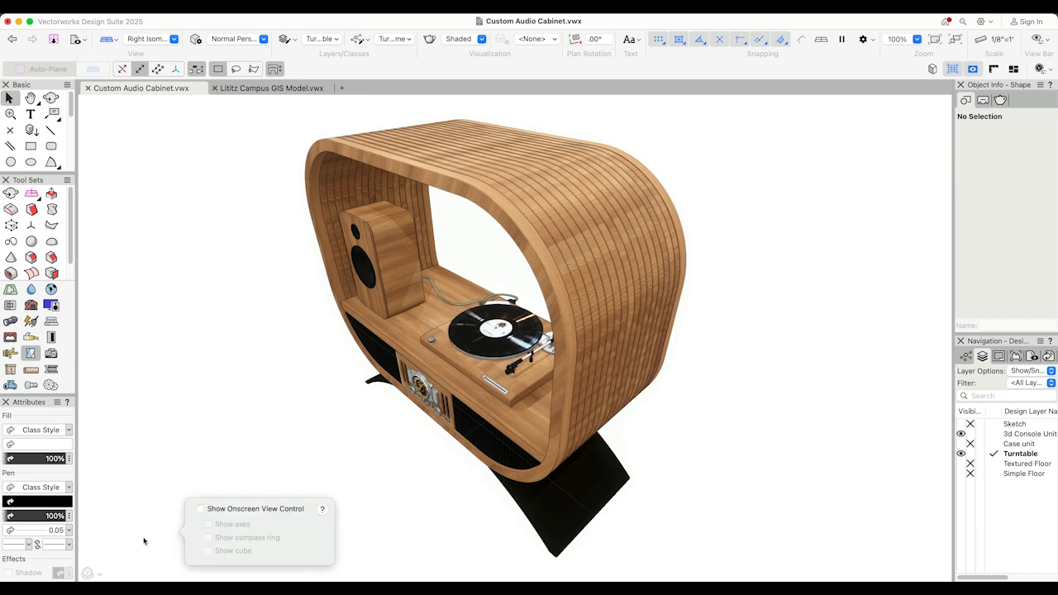
click(200, 509)
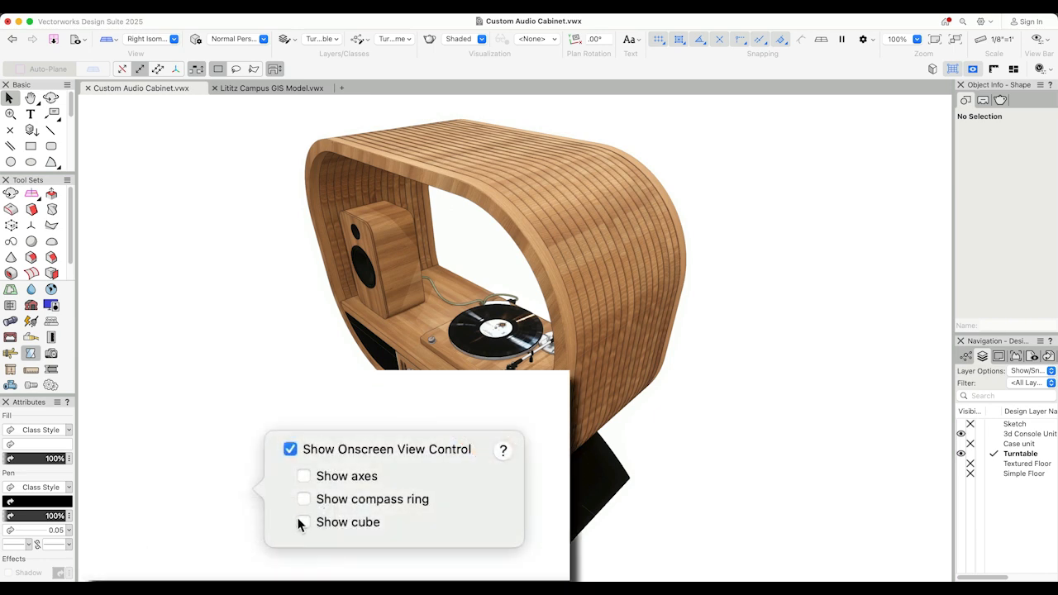
click(207, 550)
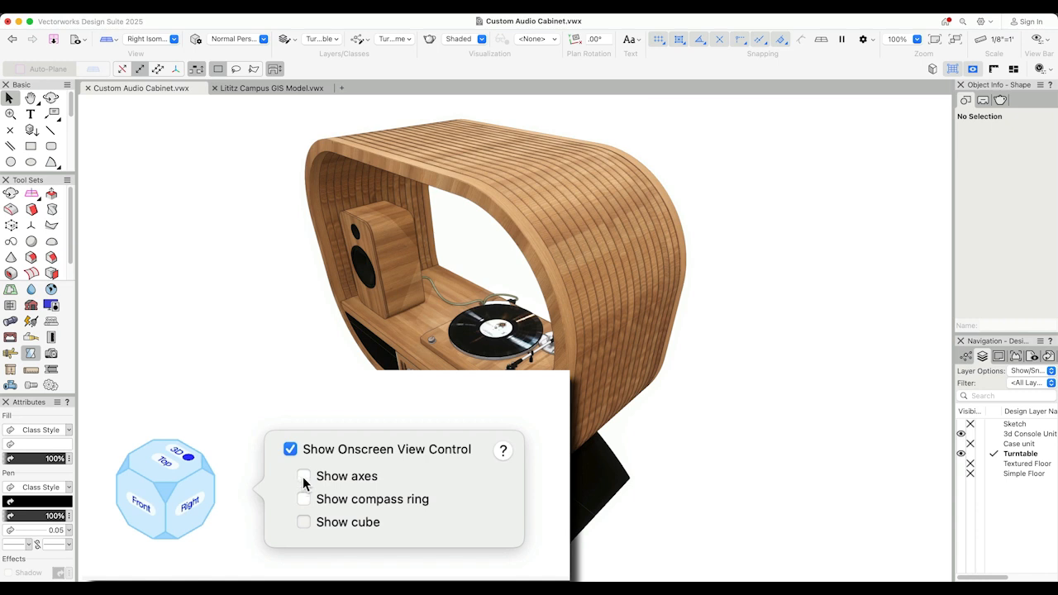
click(303, 477)
click(304, 500)
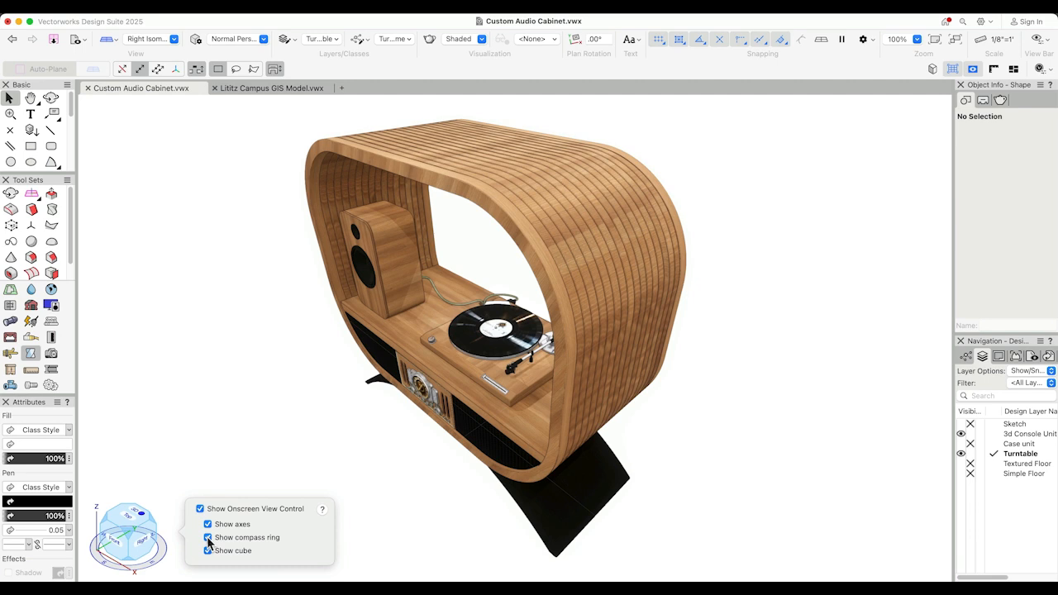
click(207, 484)
- In the Lititz Campus GIS Model file, show the compass ring and view the site from the Right Rear and Left Isometric cube corners
click(32, 193)
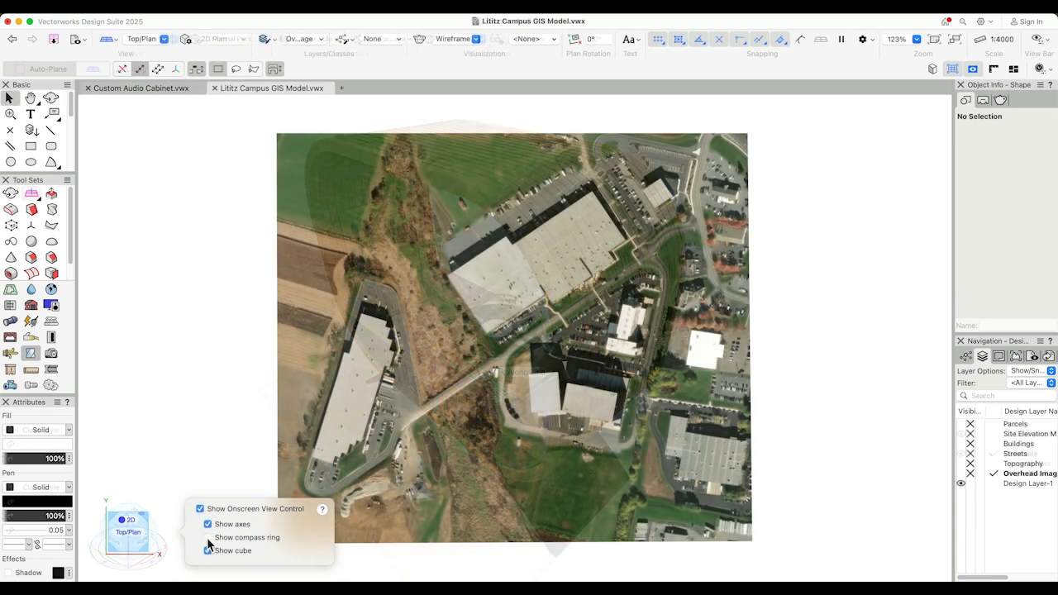
click(207, 537)
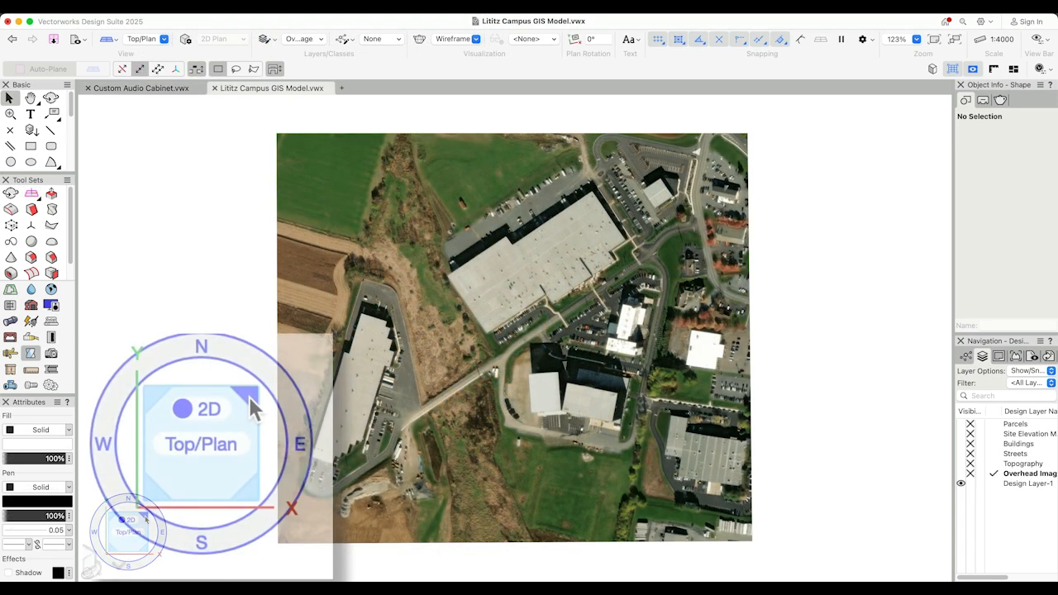
click(146, 518)
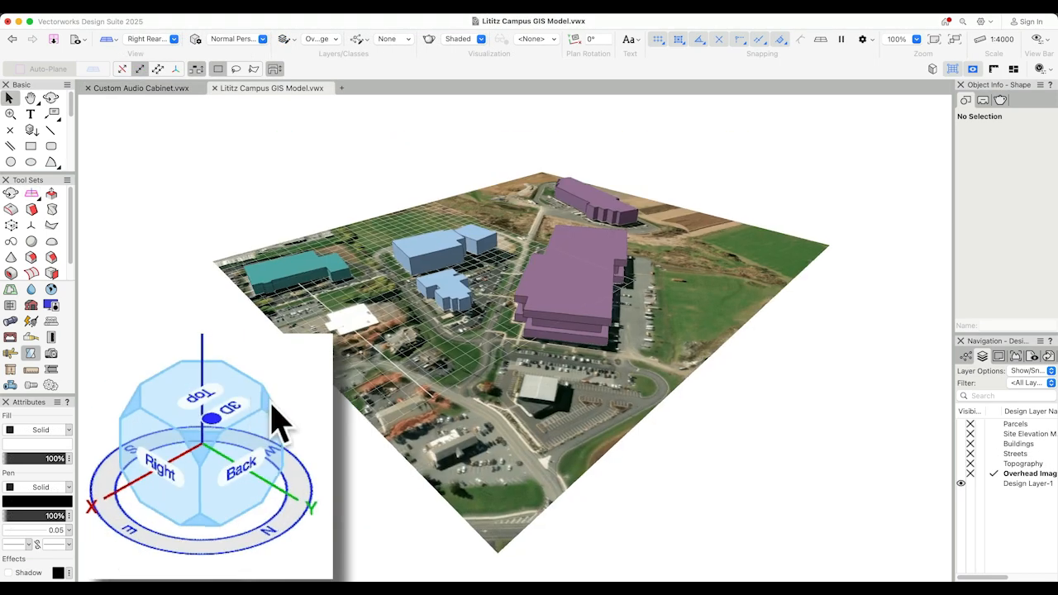
click(272, 404)
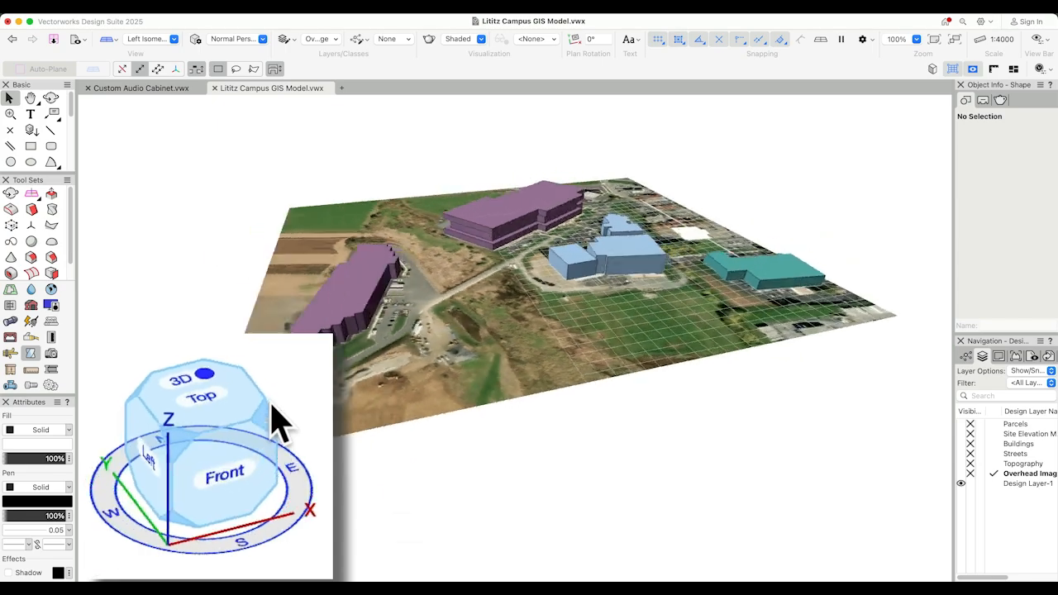
click(152, 519)
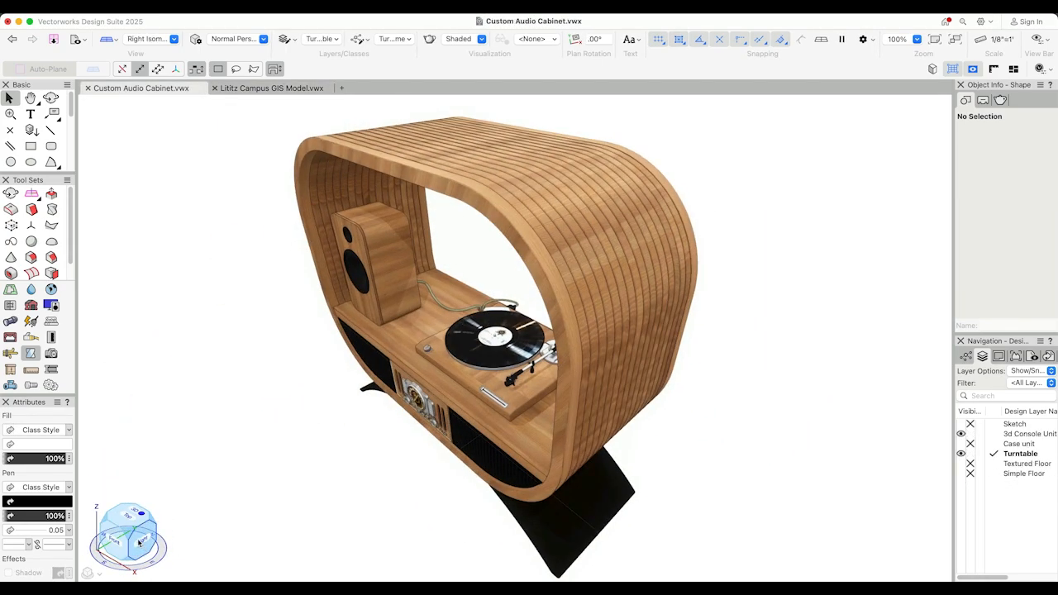
- In the Custom Audio Cabinet file, orbit the cabinet with the view cube through custom angles to a low front-right view
click(139, 542)
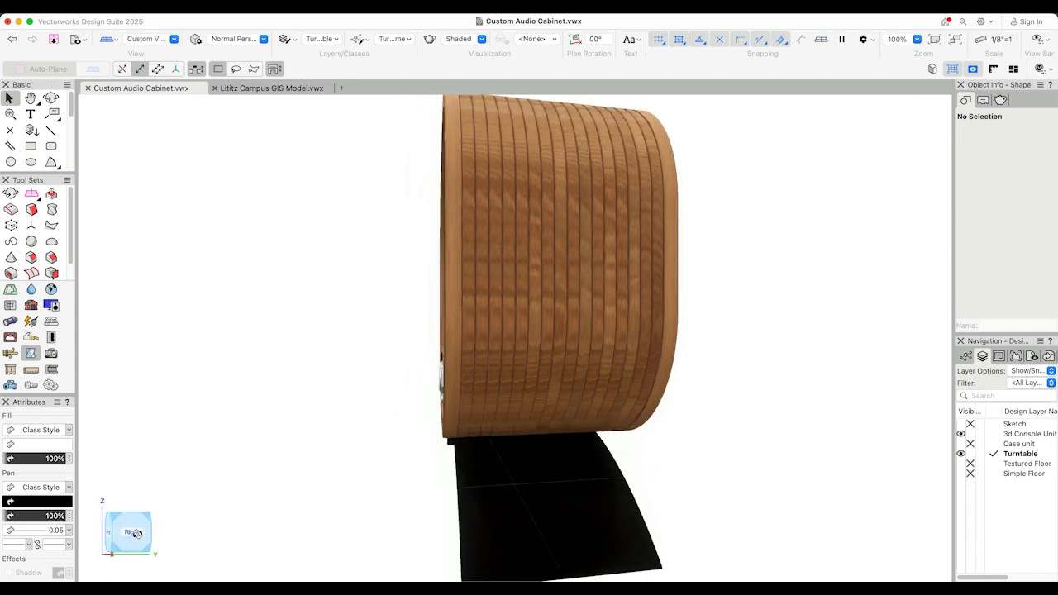
click(134, 533)
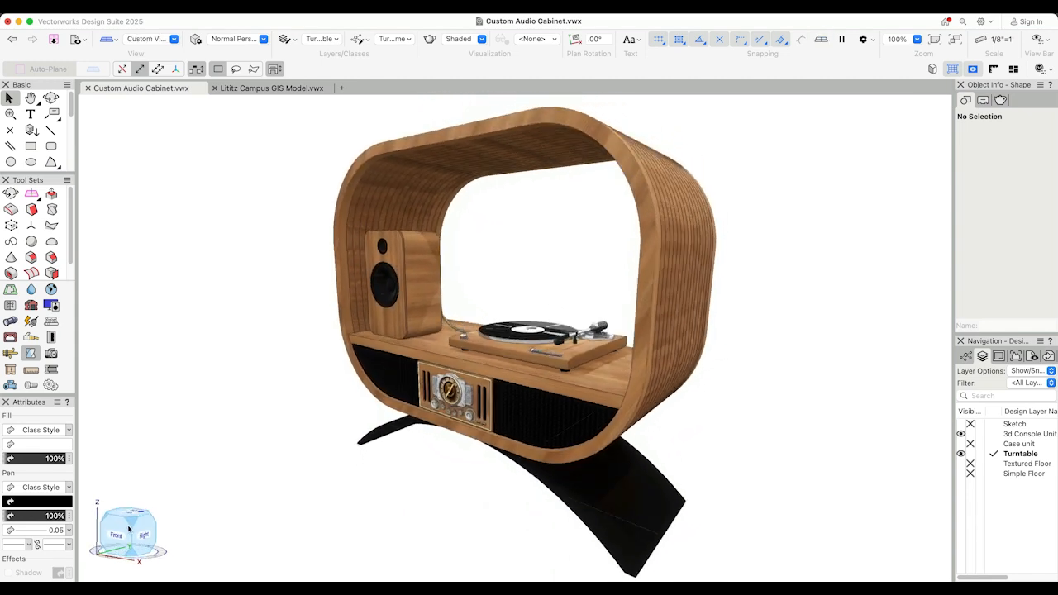
mouse_move(128, 529)
mouse_down()
mouse_move(143, 538)
mouse_move(124, 532)
mouse_up()
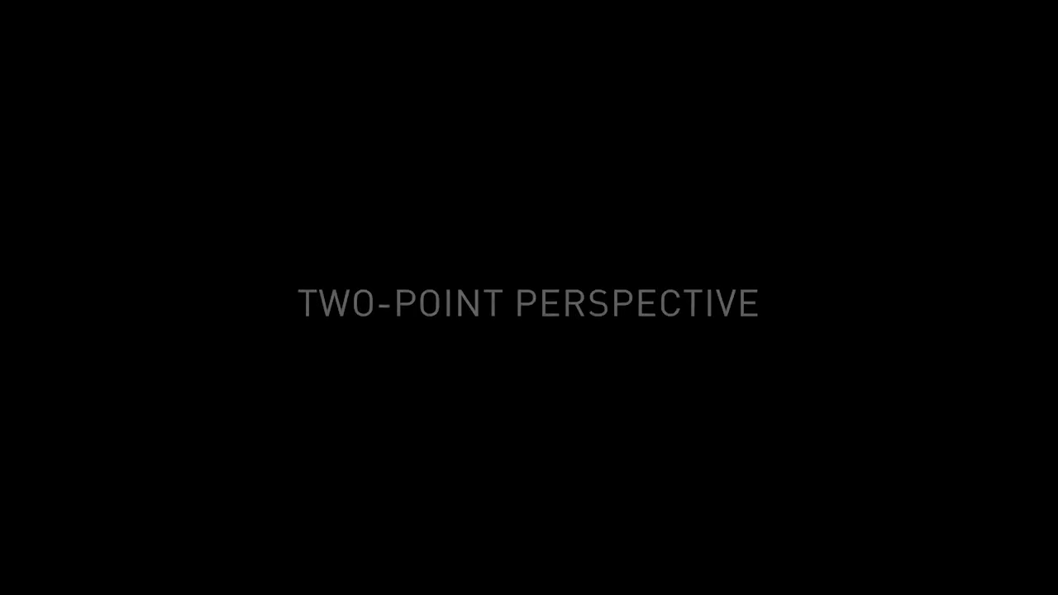
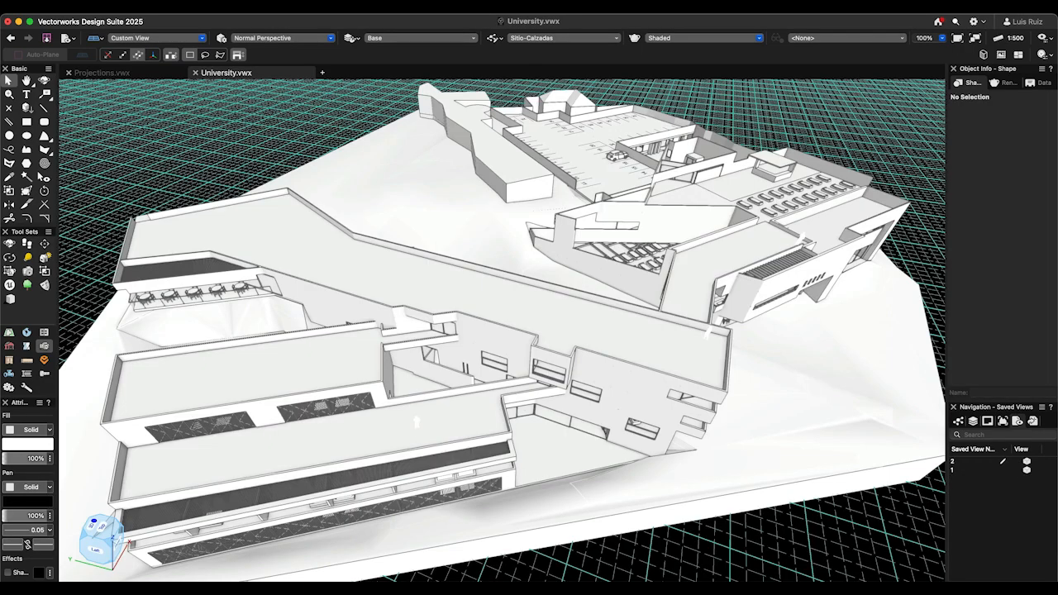
- Activate saved view 2 of the university model and set its projection to Two-Point Perspective
double_click(966, 461)
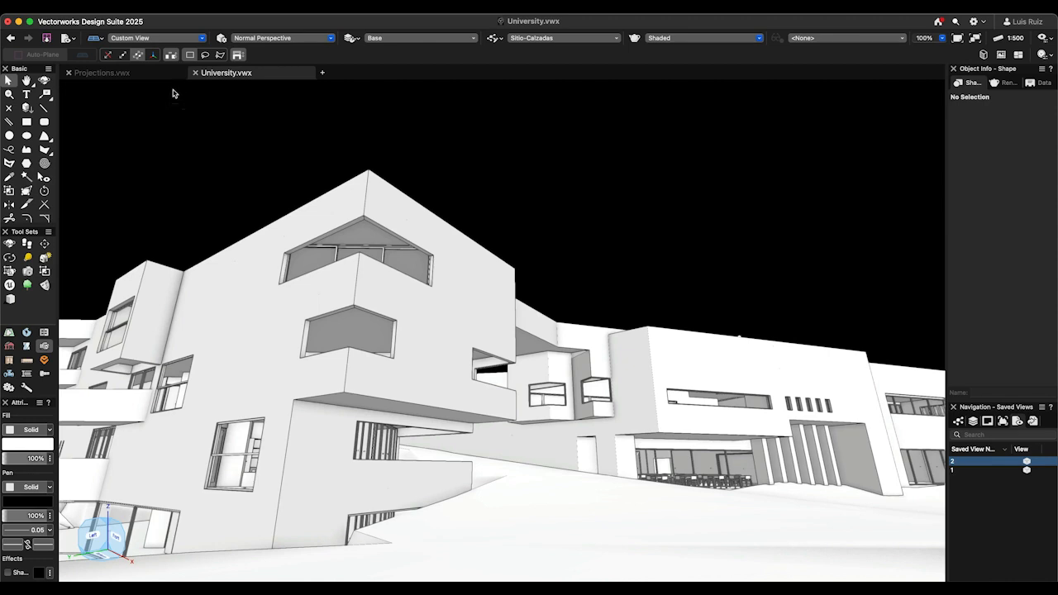
click(147, 12)
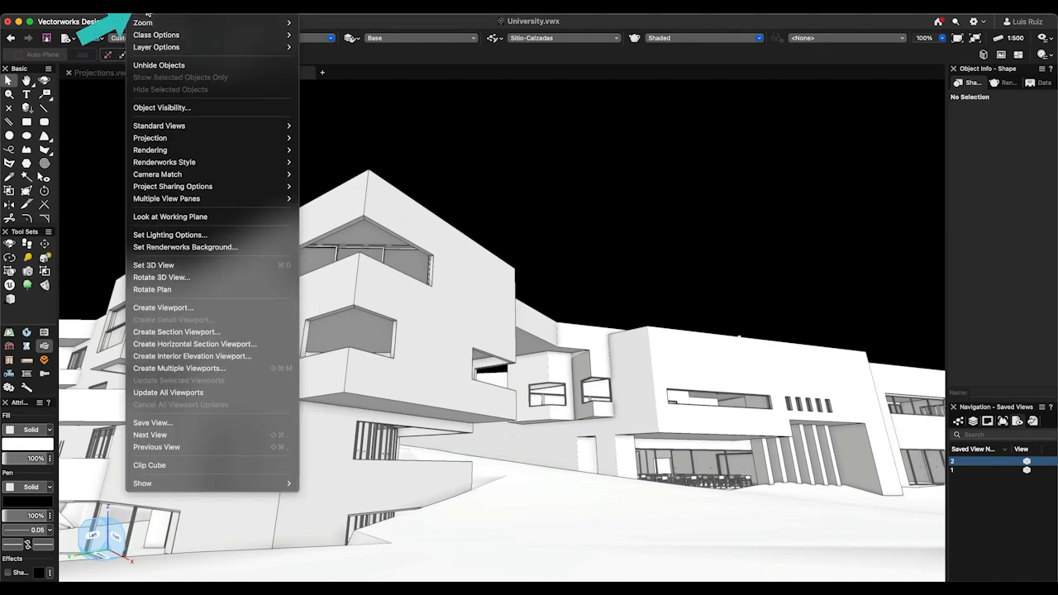
mouse_move(257, 141)
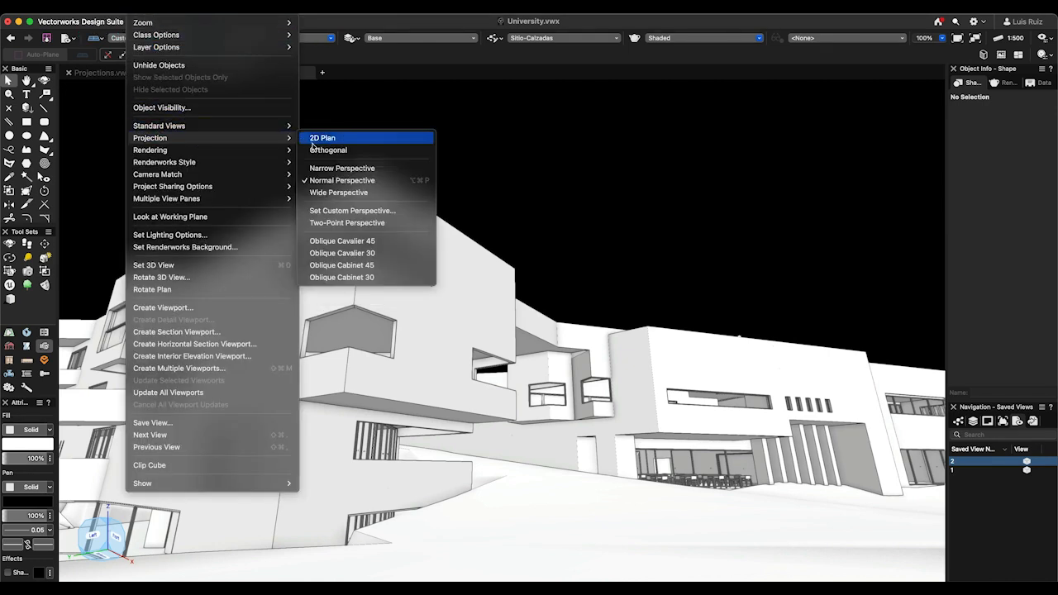
click(336, 223)
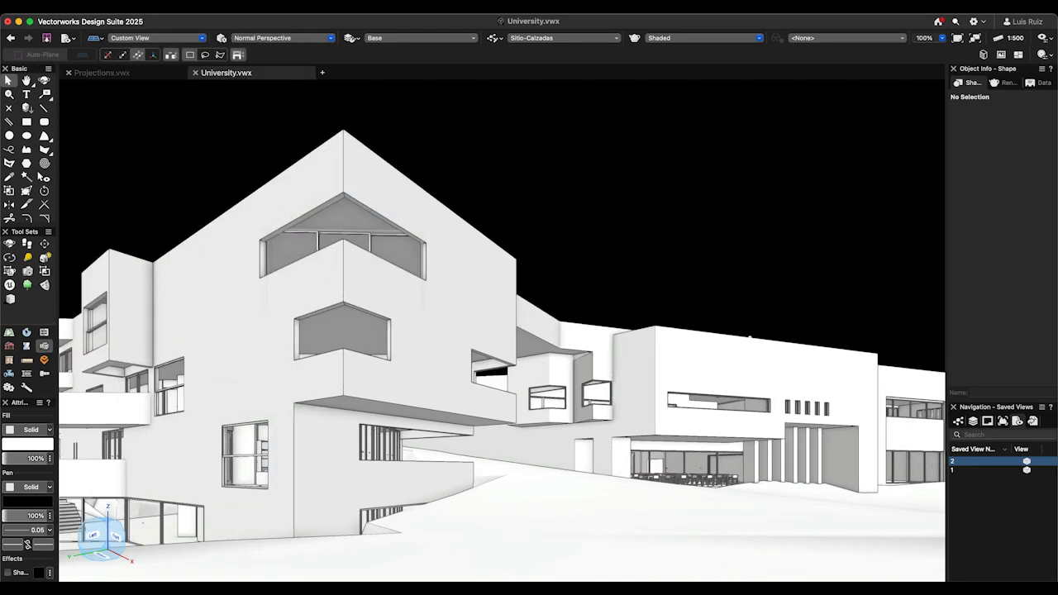
- Explore the university model in two-point perspective with the Flyover and Walkthrough tools
click(9, 244)
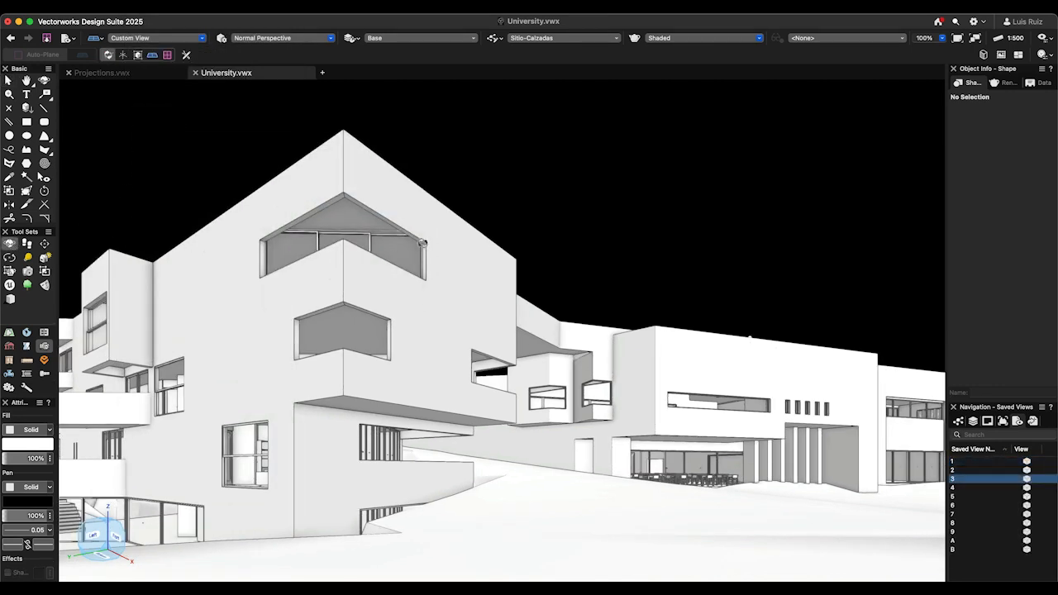
drag(529, 224, 525, 386)
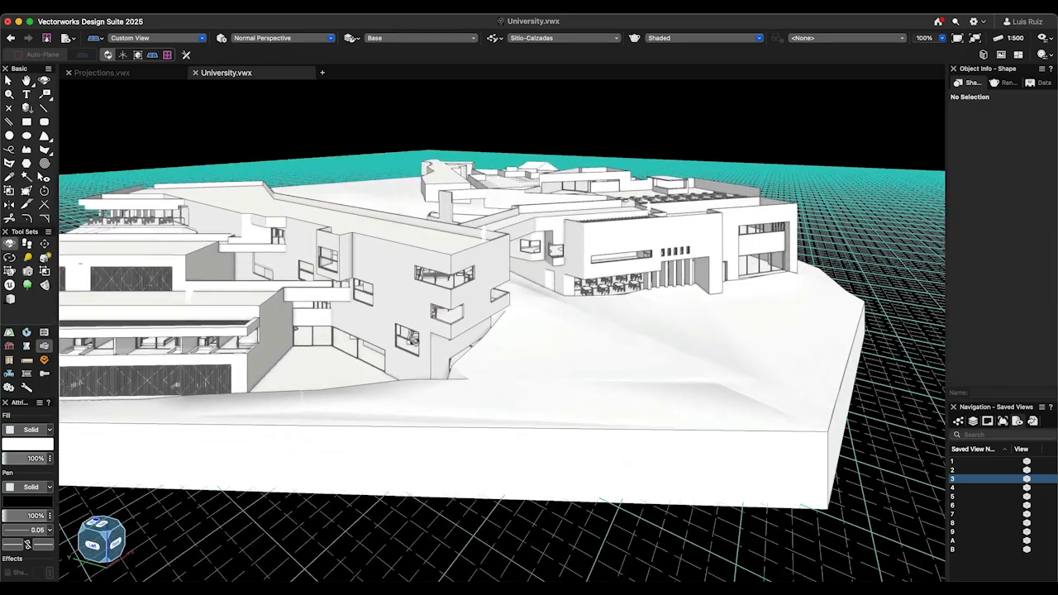
click(27, 244)
drag(475, 262, 472, 242)
- Step through saved views 4 to 8 to compare the university model's two-point perspective views
double_click(975, 488)
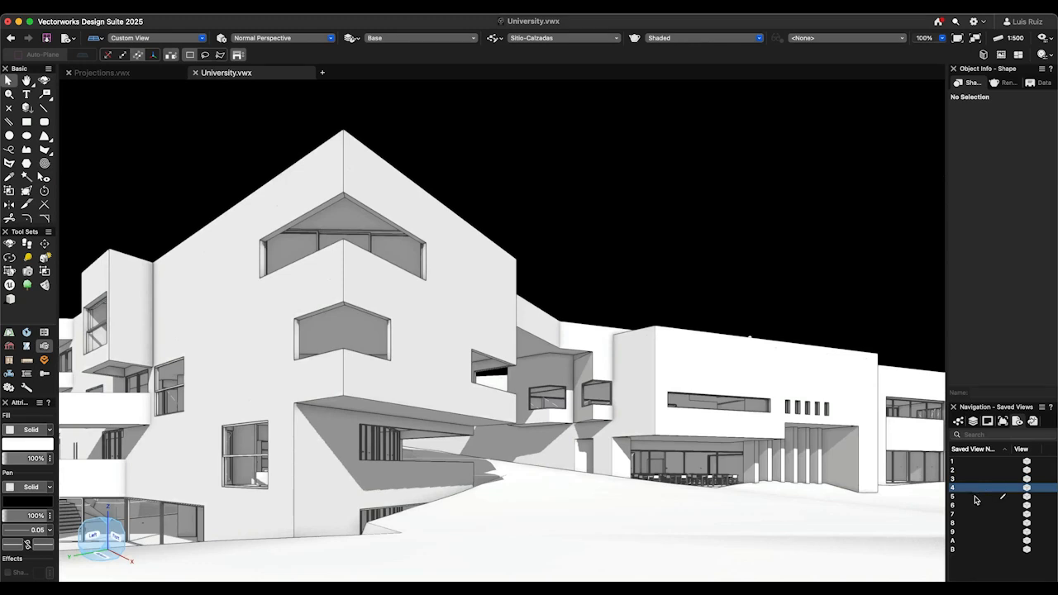
double_click(975, 496)
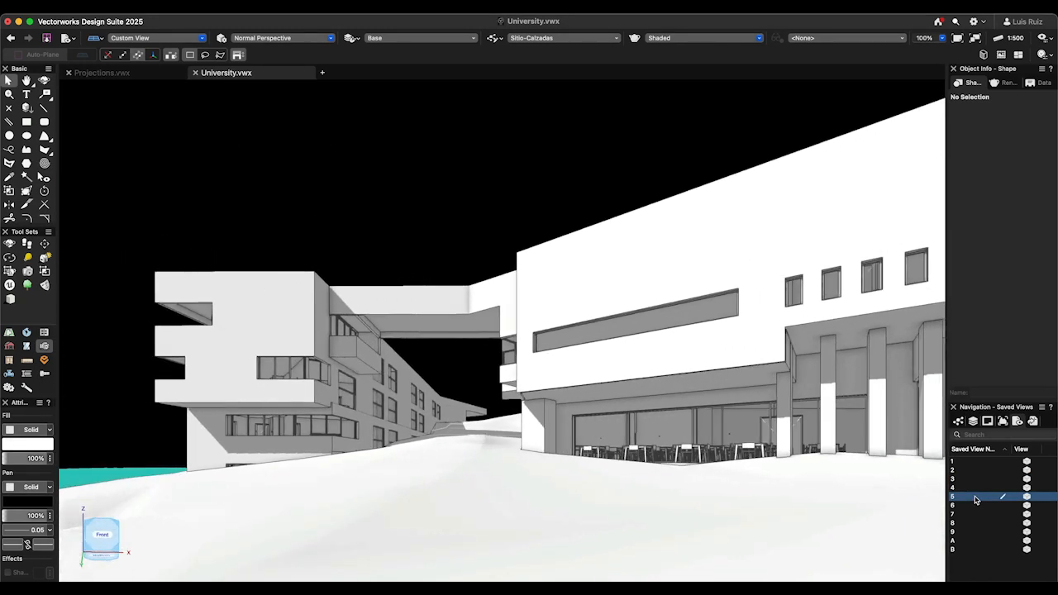
double_click(975, 506)
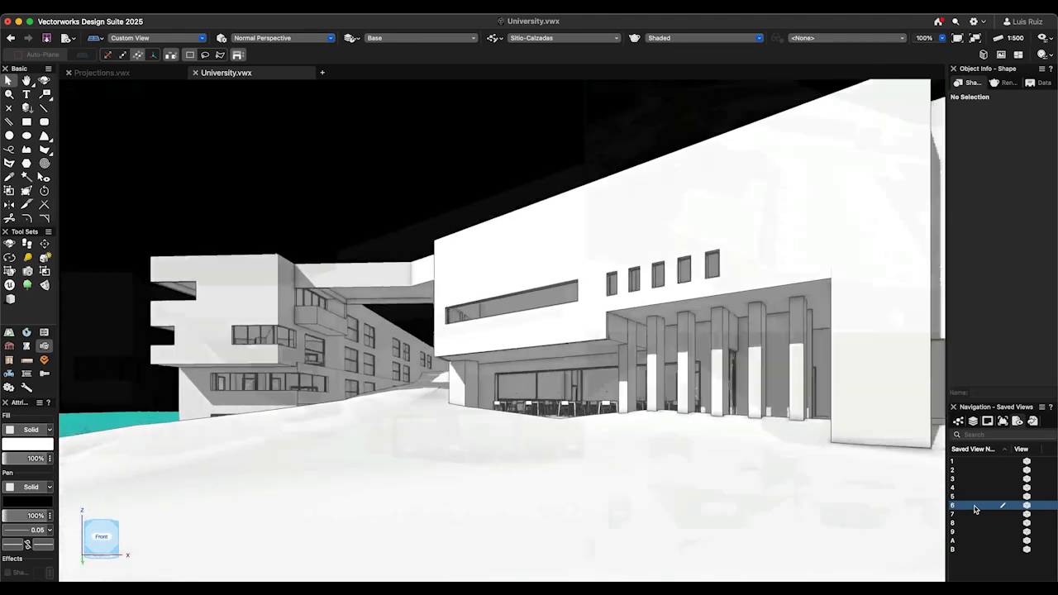
double_click(961, 515)
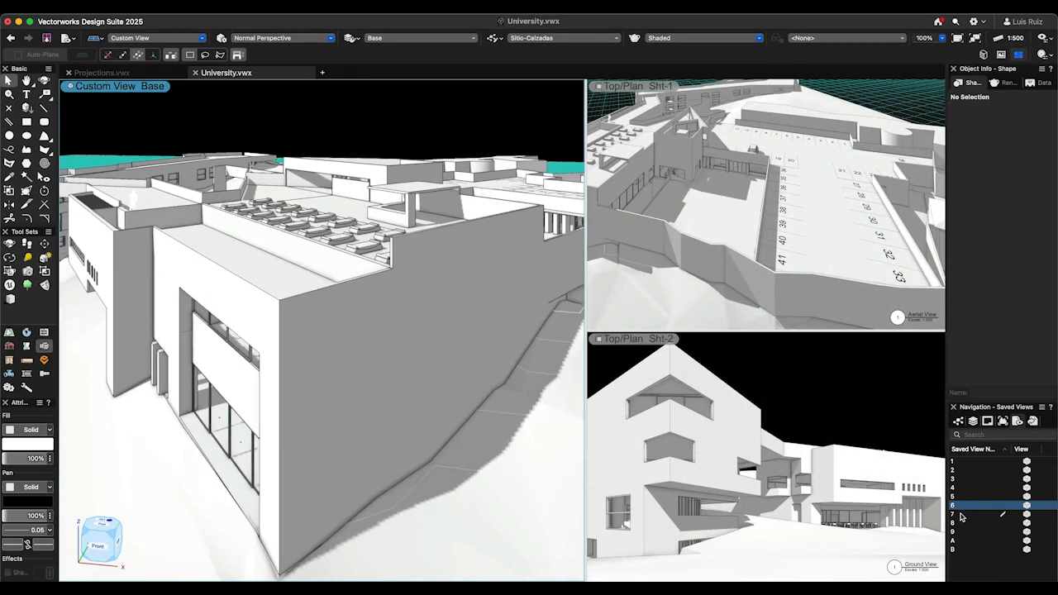
double_click(960, 515)
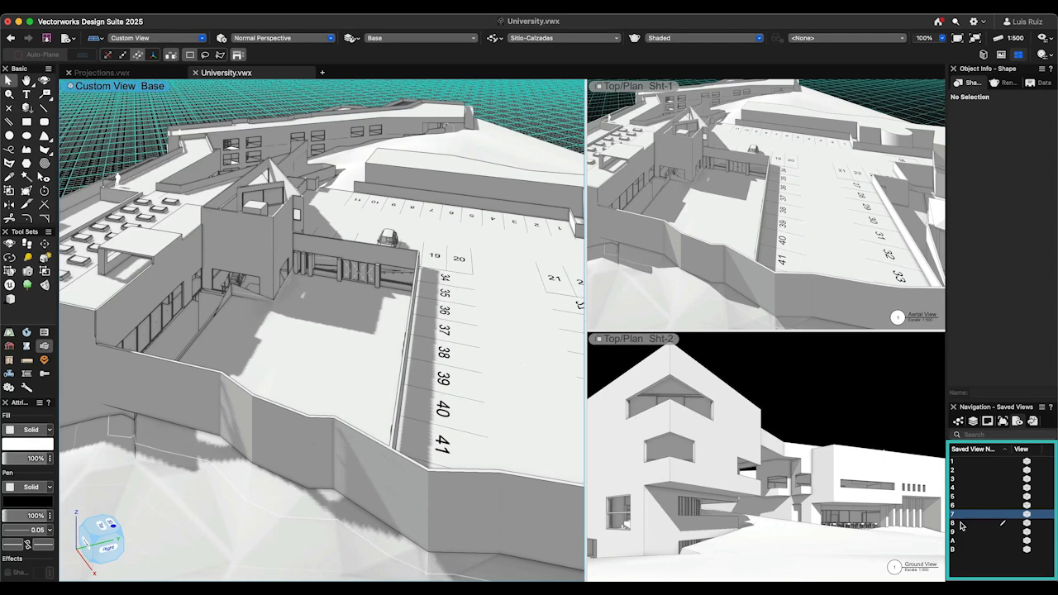
double_click(961, 524)
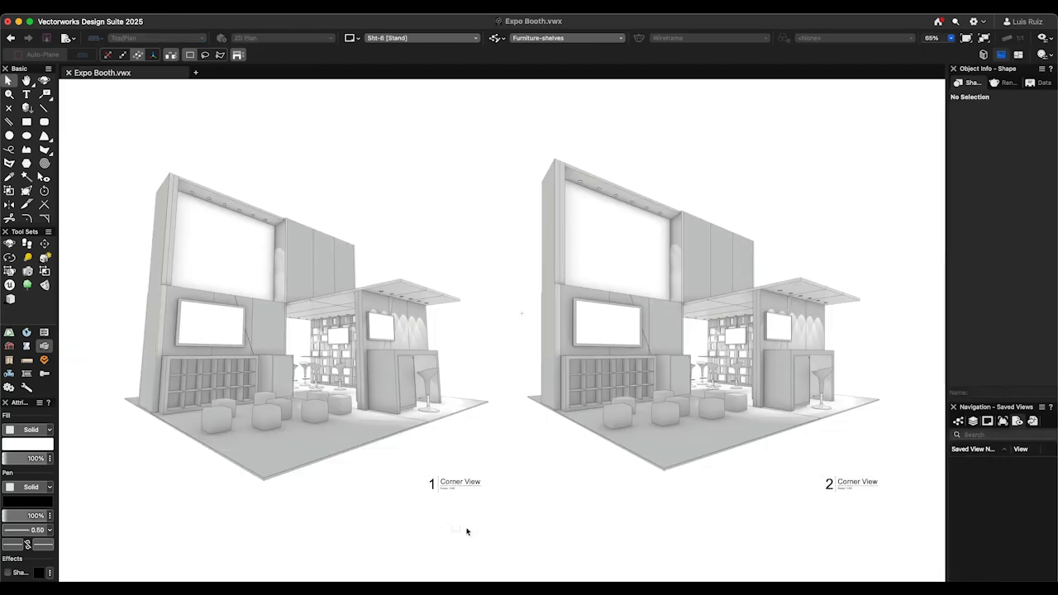
- In the Expo Booth file, set the projection of Corner View viewport 1 to Two-Point Perspective
click(467, 496)
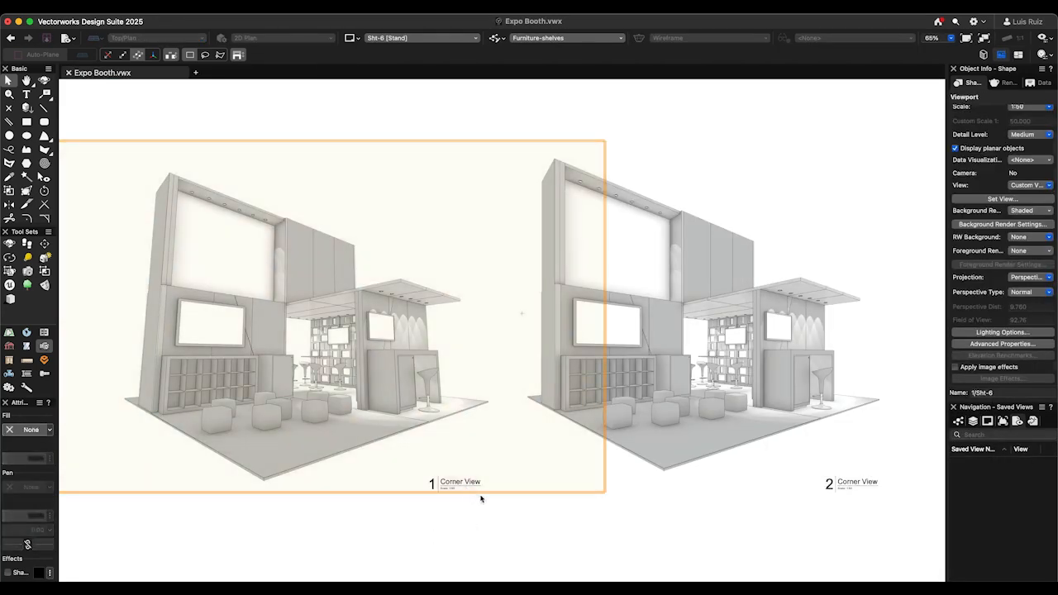
click(1017, 280)
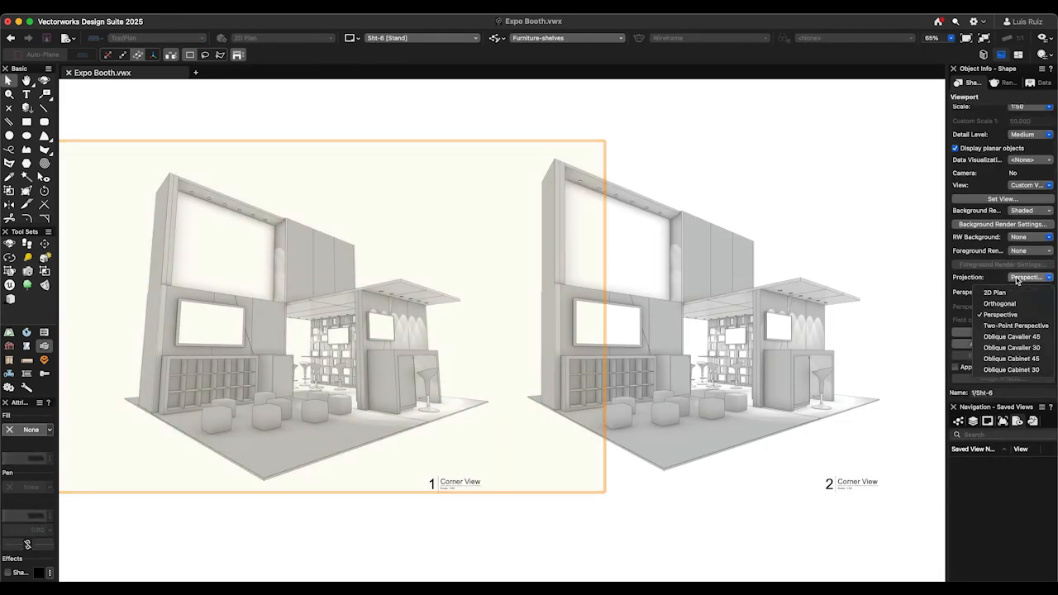
click(1009, 326)
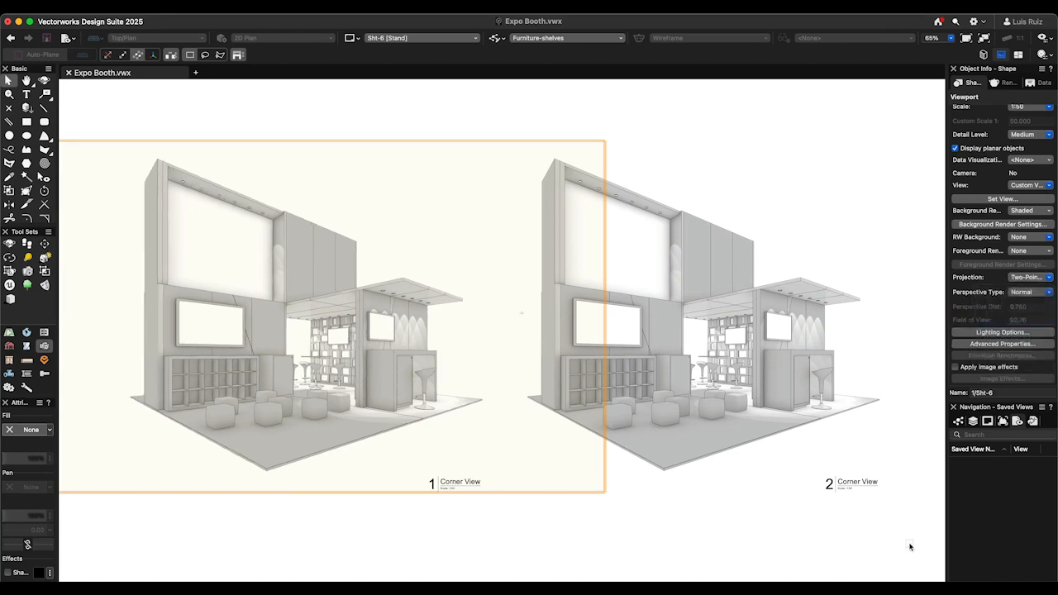
click(909, 544)
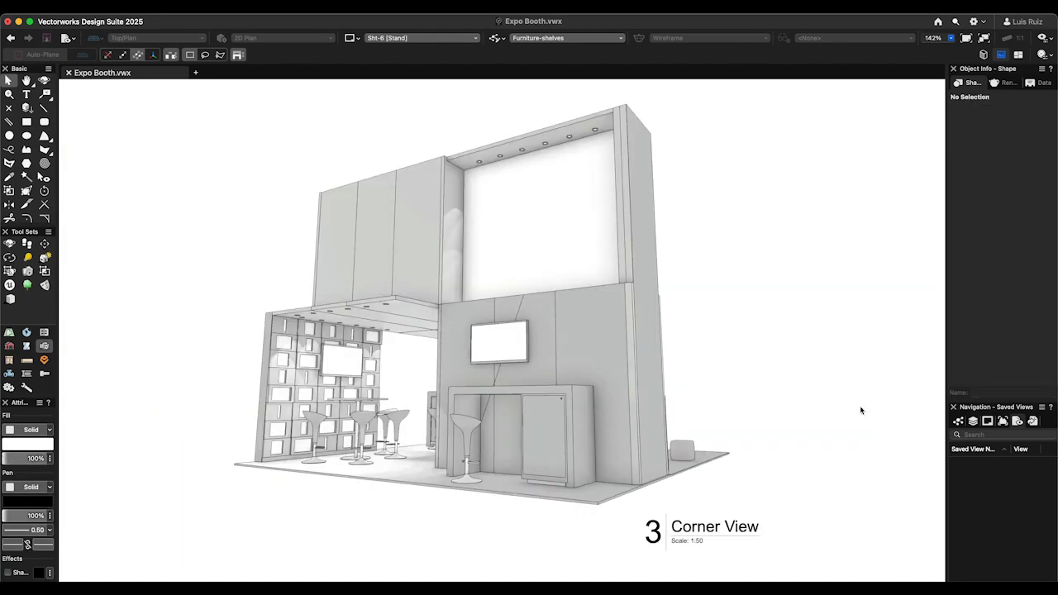
- Edit the camera of Corner View viewport 3, activate its view, set its projection to Two-Point Perspective and return to the sheet
double_click(860, 410)
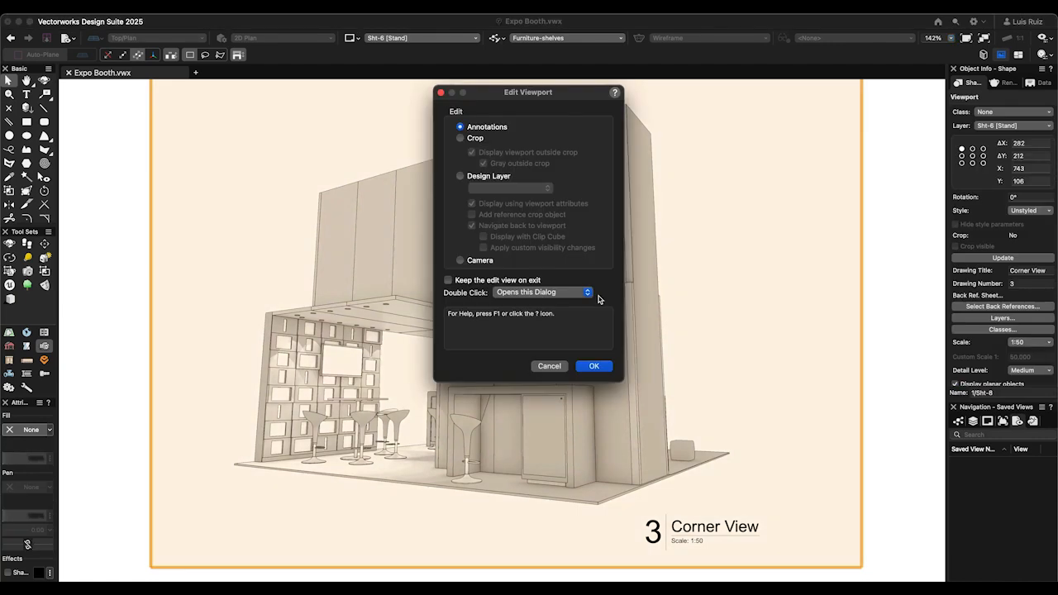
click(593, 365)
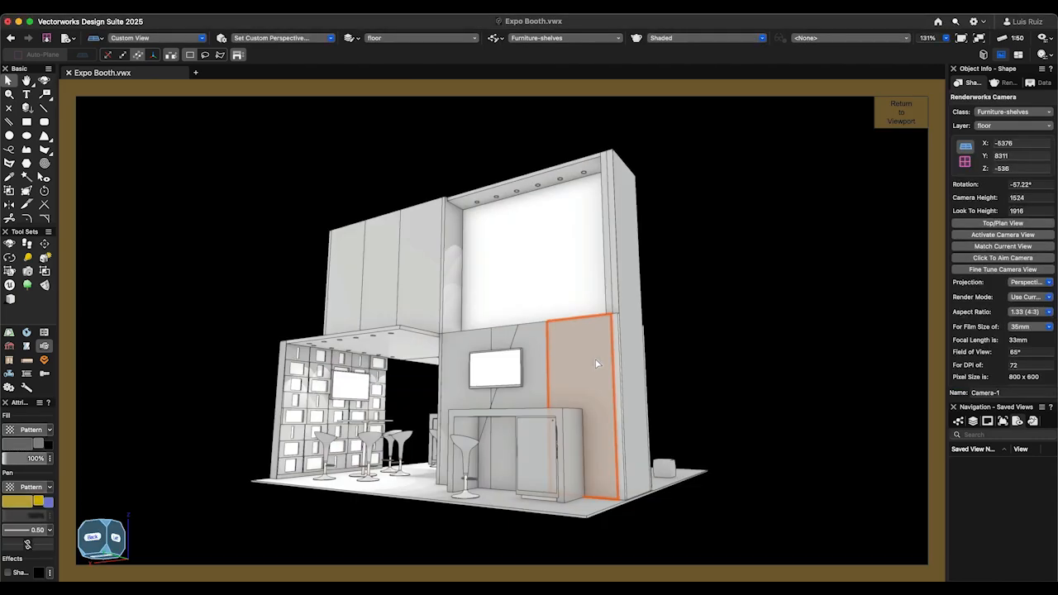
click(1002, 237)
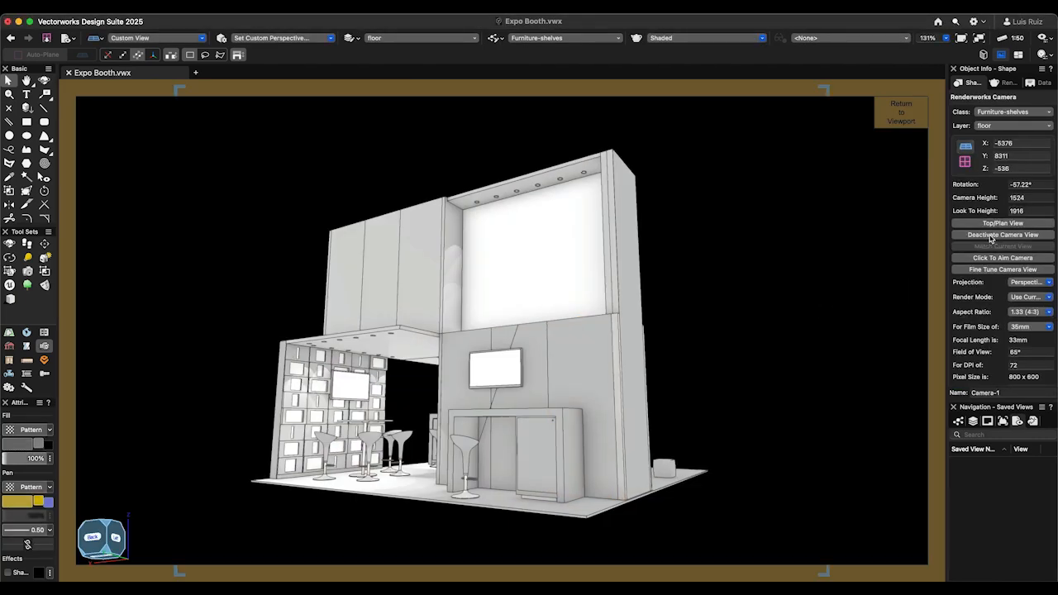
click(1021, 282)
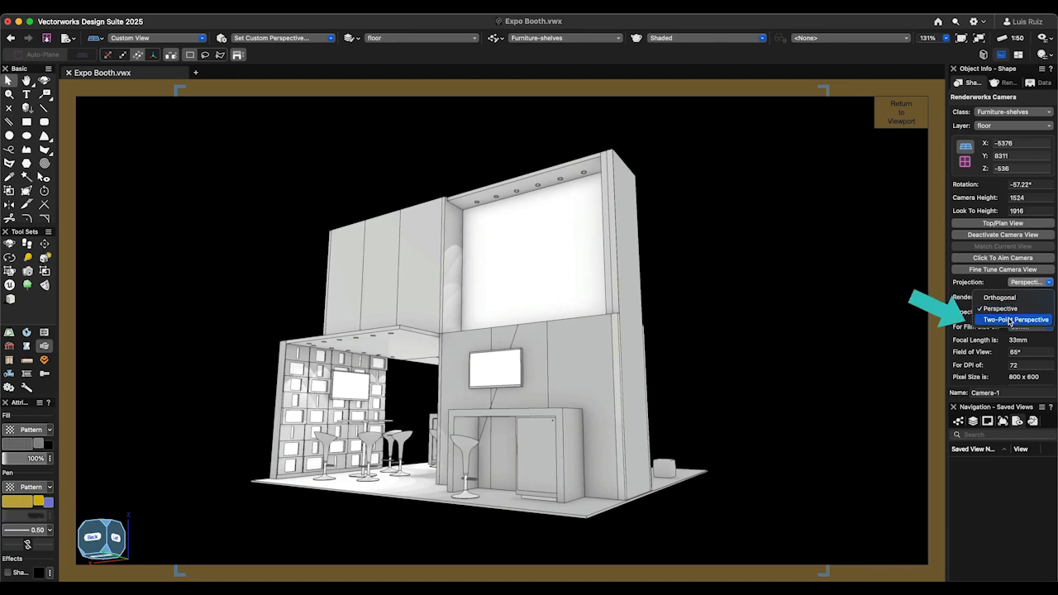
click(1009, 319)
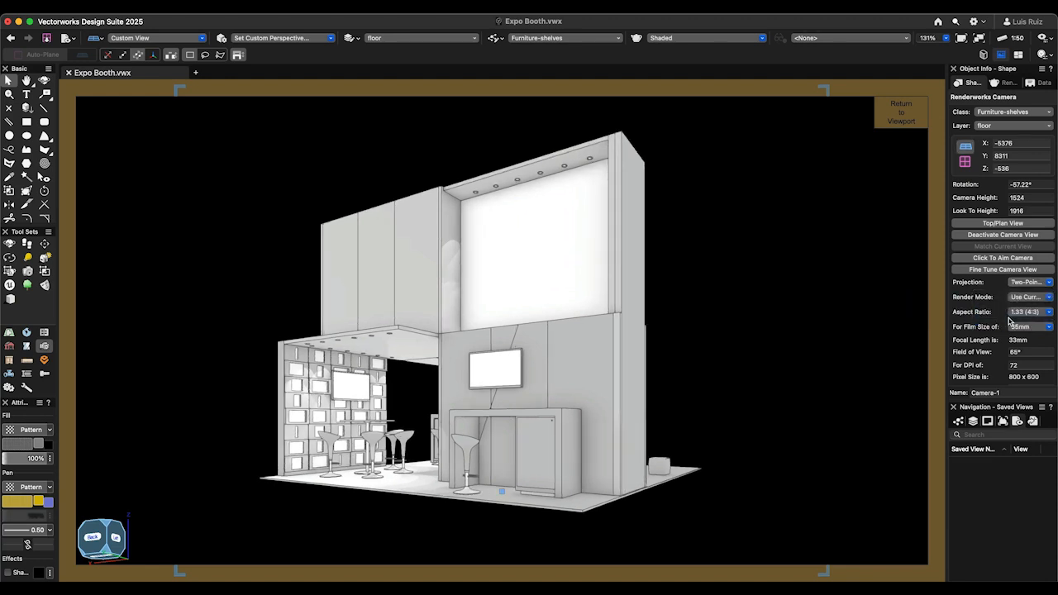
click(900, 114)
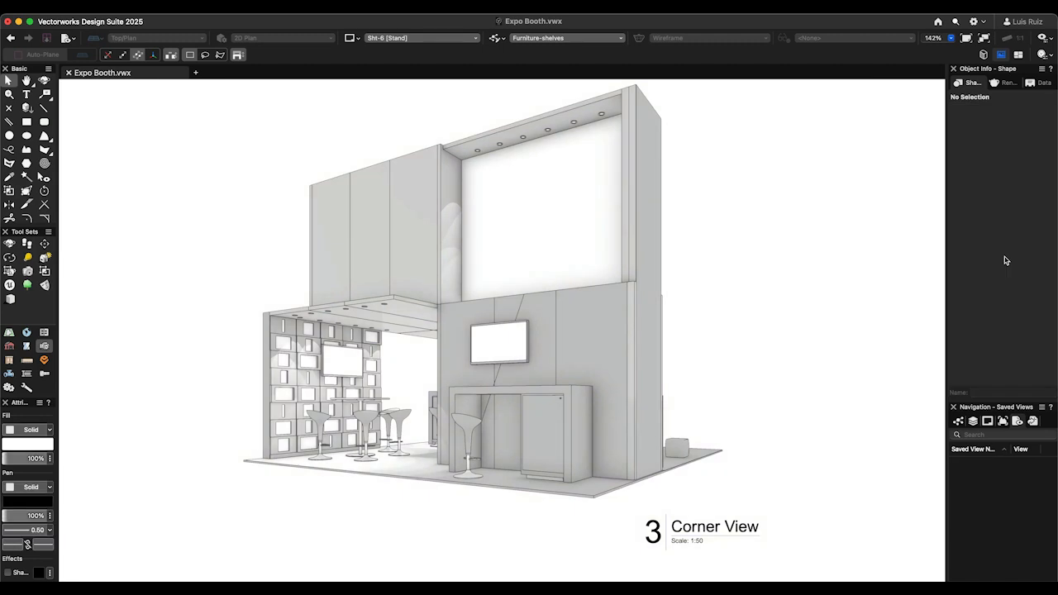
- Reopen viewport 3's camera for editing and fine-tune its focal length to 39 mm
key(super+6)
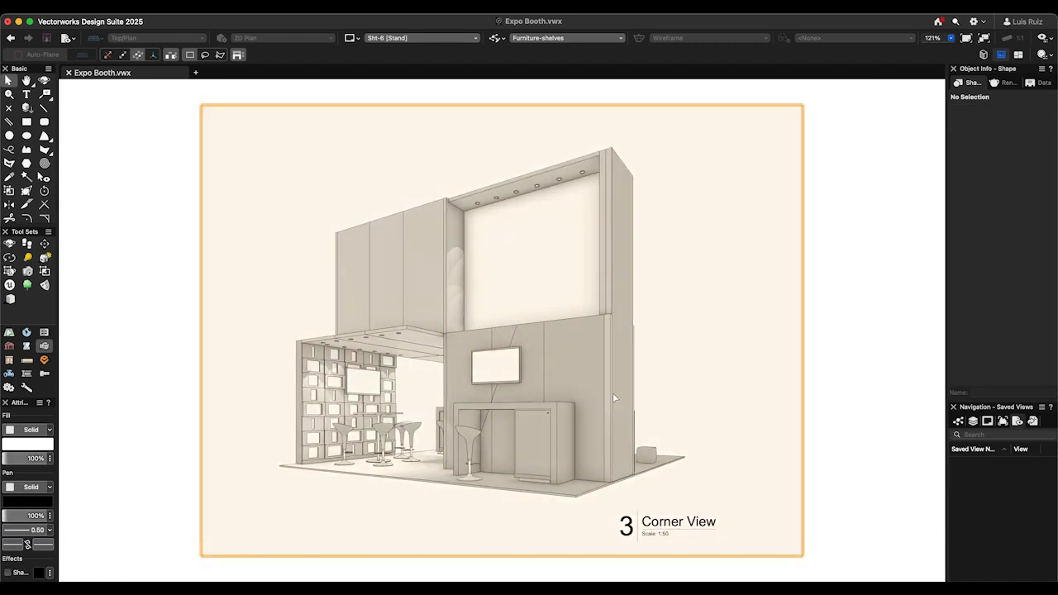
double_click(612, 392)
click(603, 377)
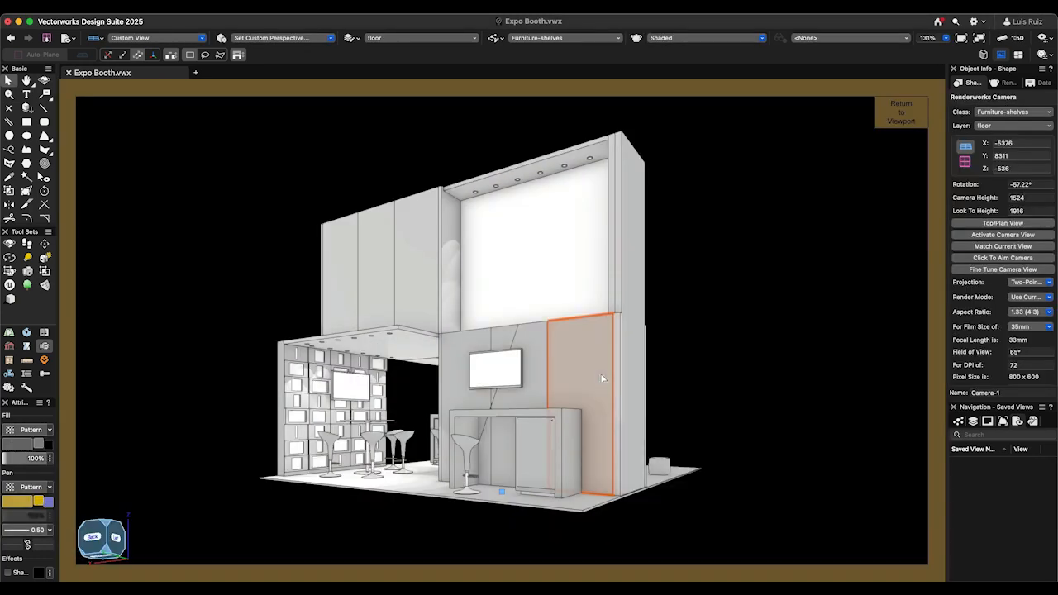
click(1001, 270)
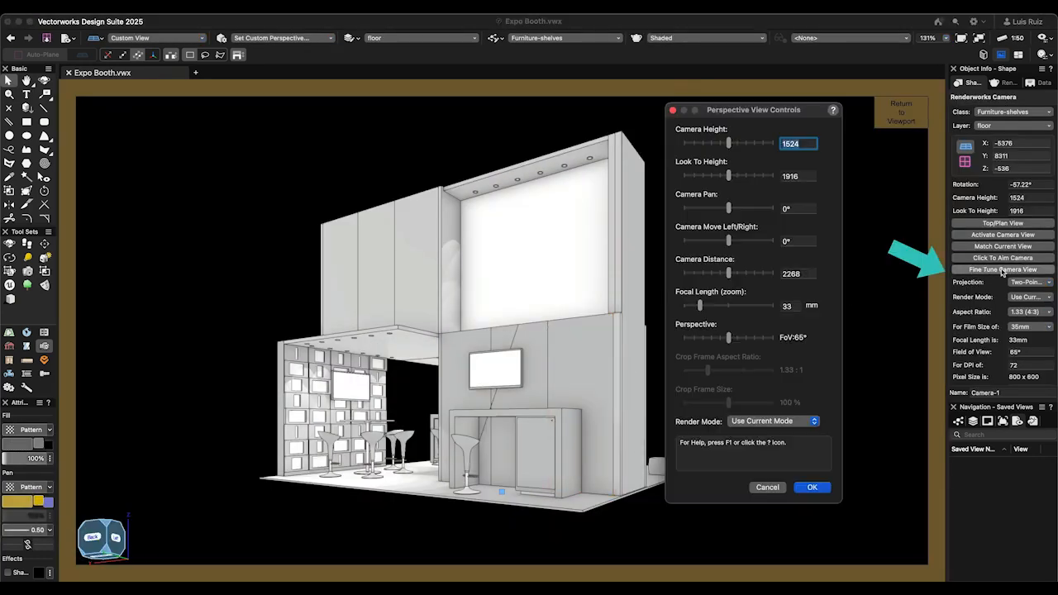
mouse_move(699, 305)
mouse_down()
mouse_move(719, 307)
mouse_move(704, 307)
mouse_up()
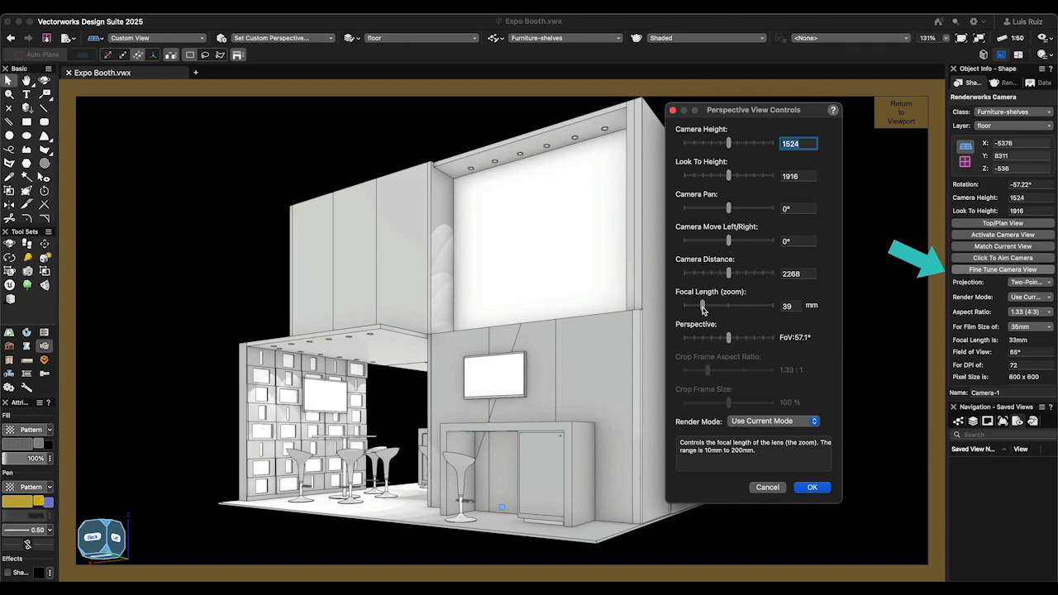
key(Return)
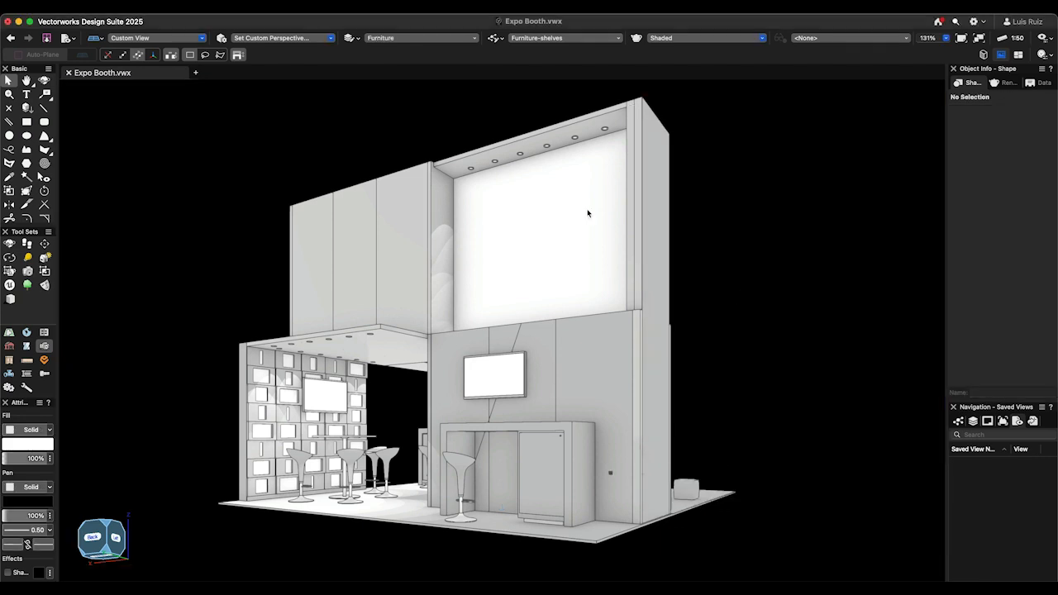
- Adjust the booth's two-point view with the Set Custom Perspective command
click(142, 7)
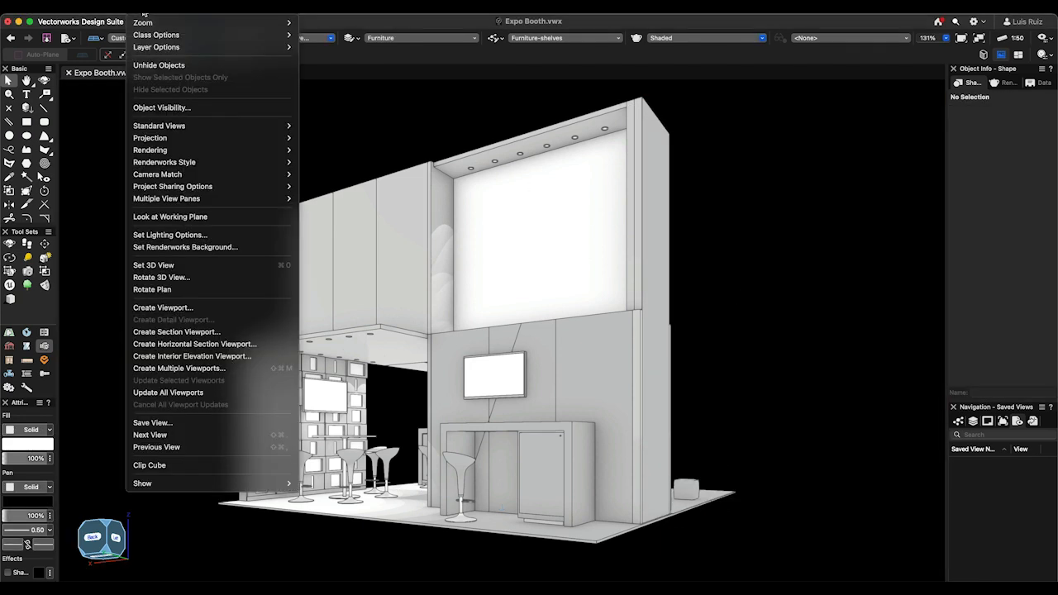
mouse_move(248, 138)
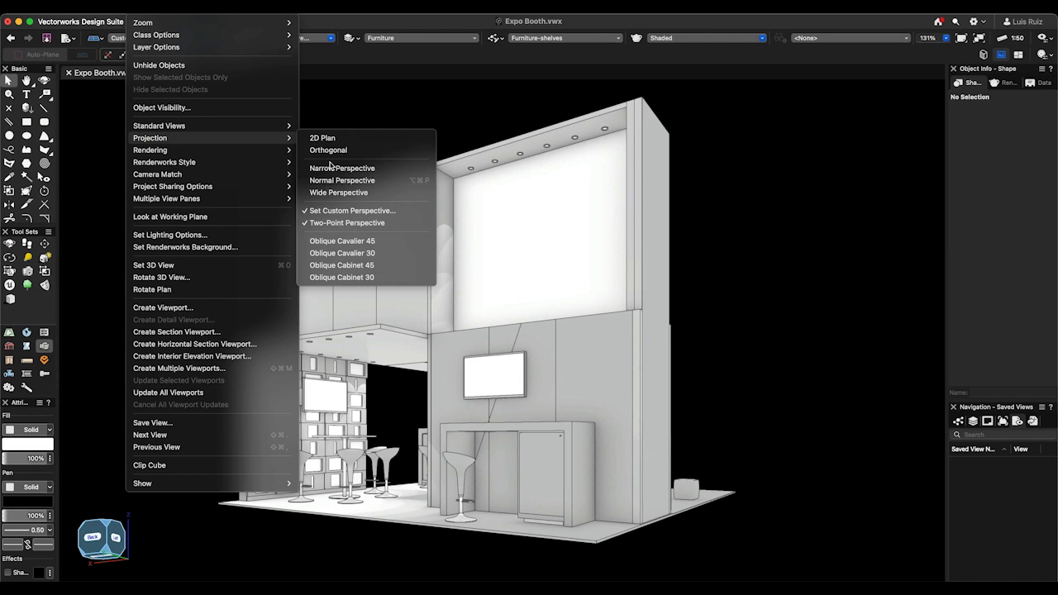
click(381, 213)
mouse_move(540, 188)
mouse_down()
mouse_move(518, 189)
mouse_move(544, 188)
mouse_up()
click(568, 247)
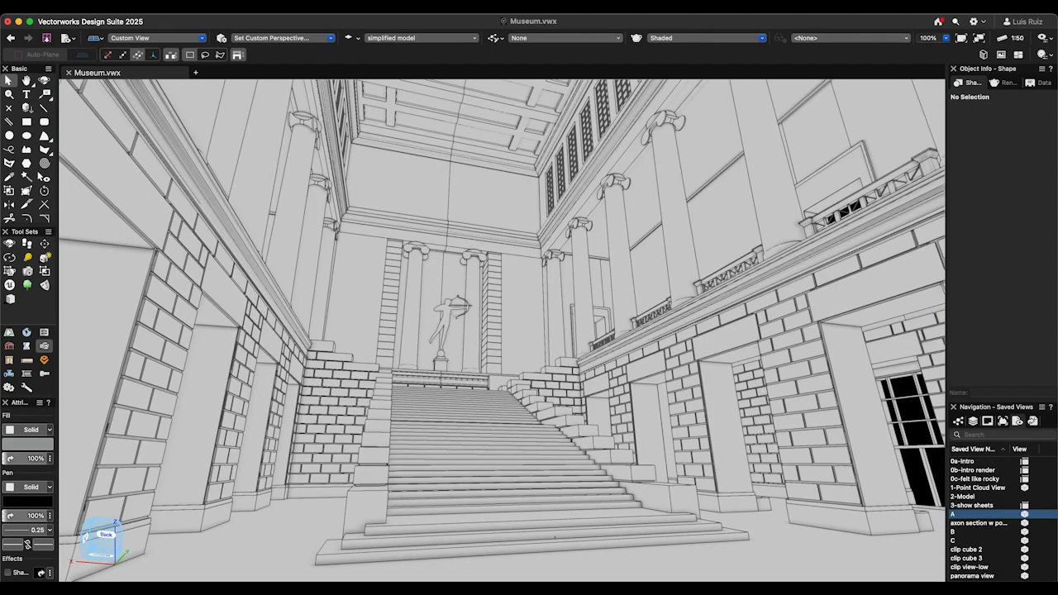
- In the Museum file, activate saved view C
double_click(984, 540)
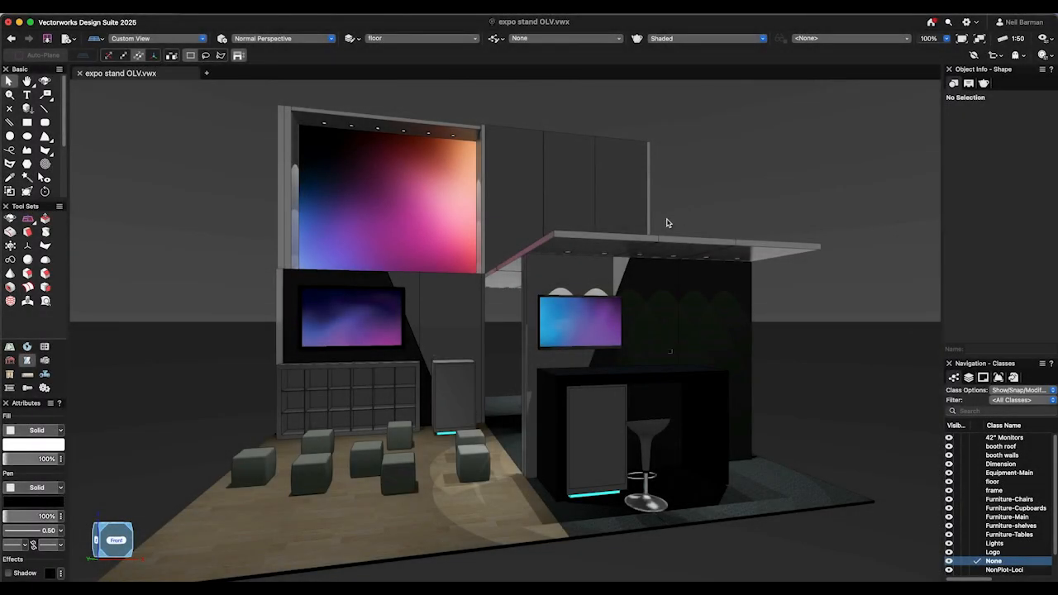
- In the expo stand OLV file, select the canopy roof, the wall below it and the bar counter, and hide them
click(632, 243)
shift+click(564, 378)
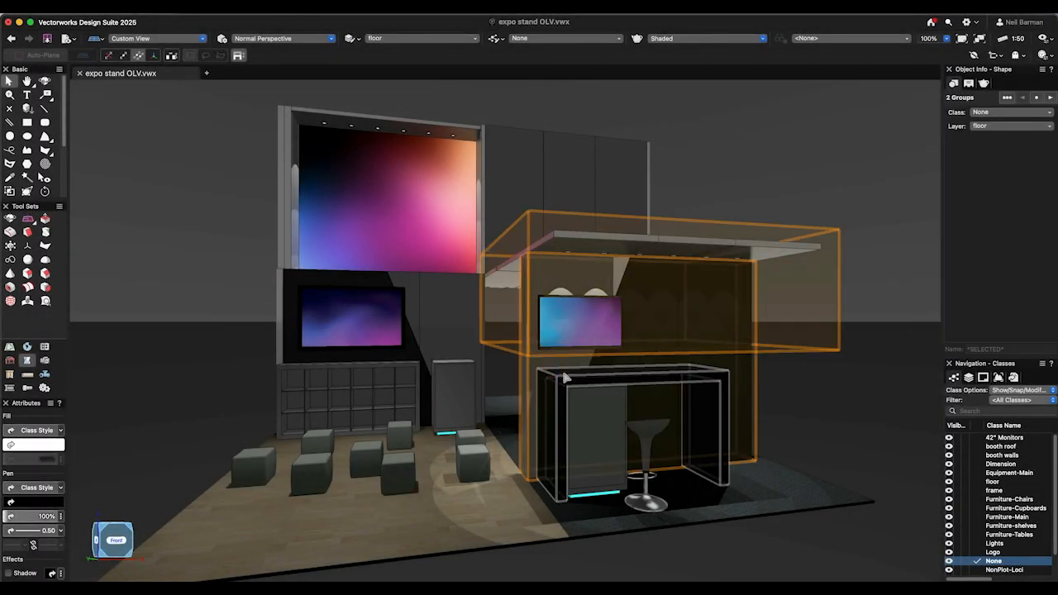
shift+click(565, 378)
click(151, 13)
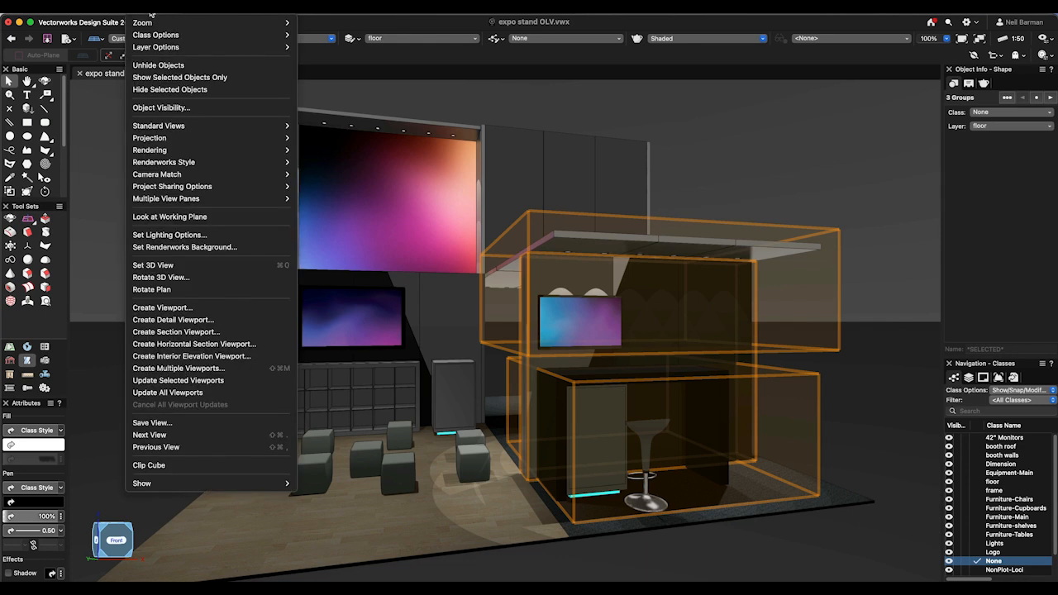
click(228, 89)
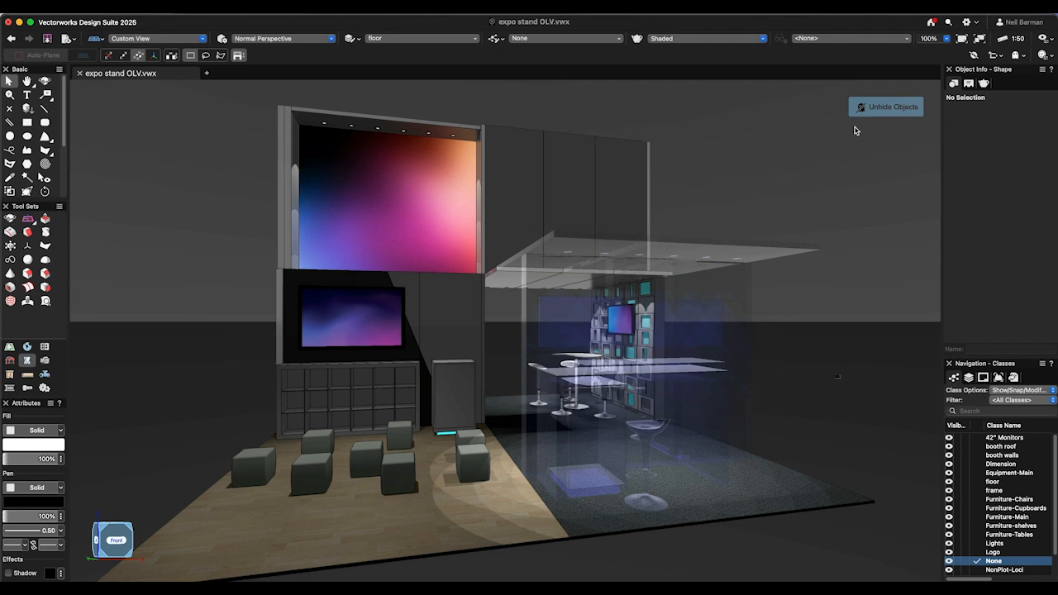
- Check the display options for hidden objects and unhide all hidden objects in the expo stand file
click(996, 92)
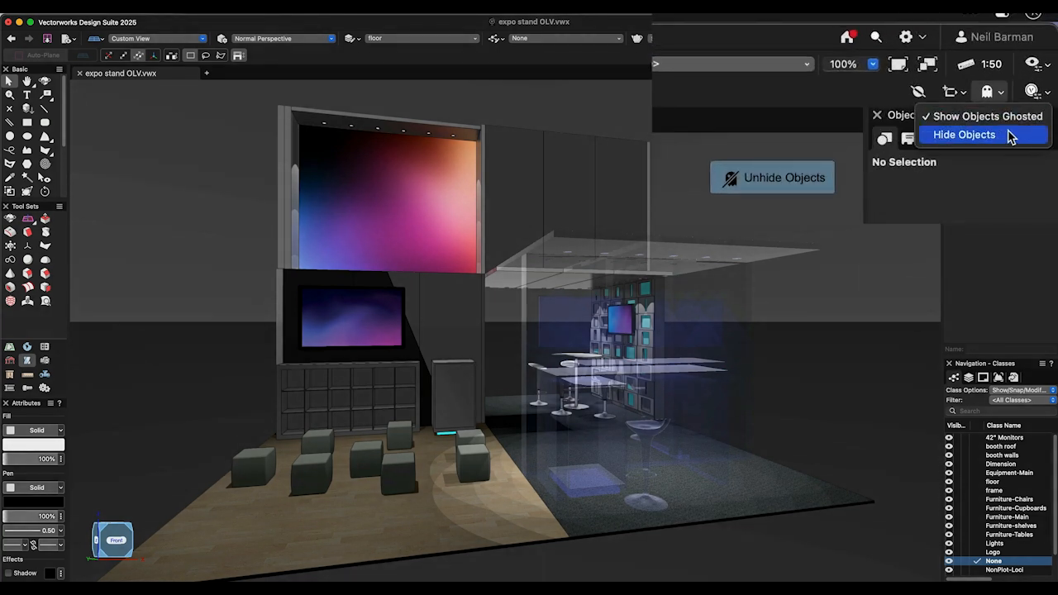
click(1028, 81)
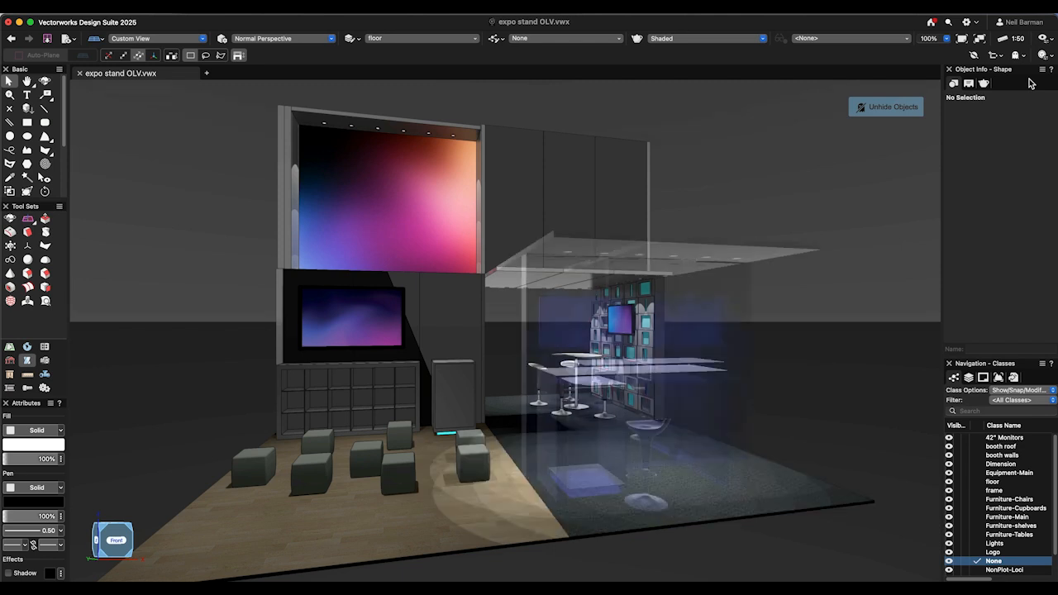
click(144, 12)
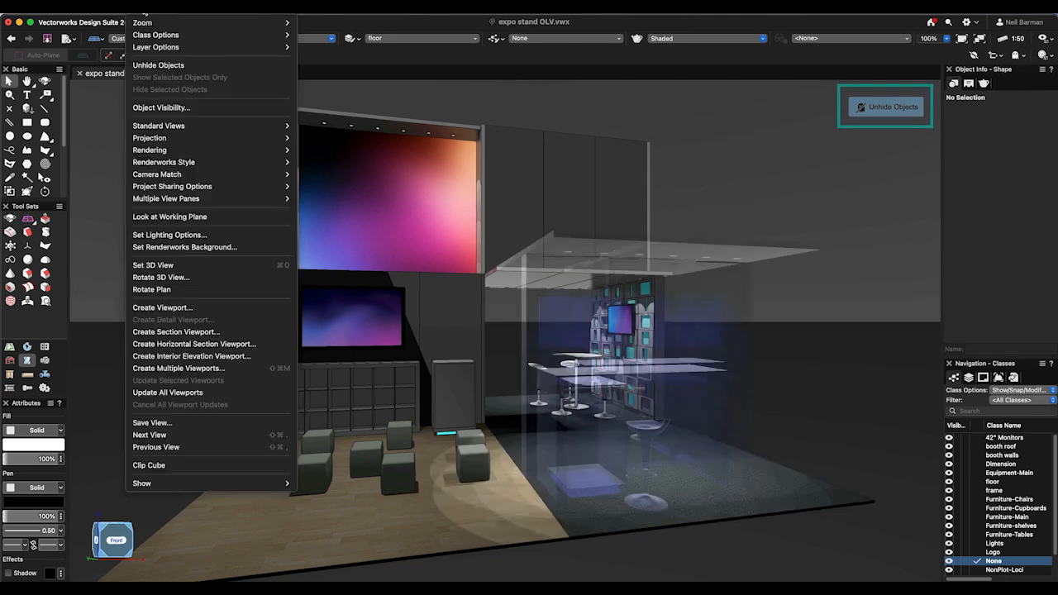
click(199, 66)
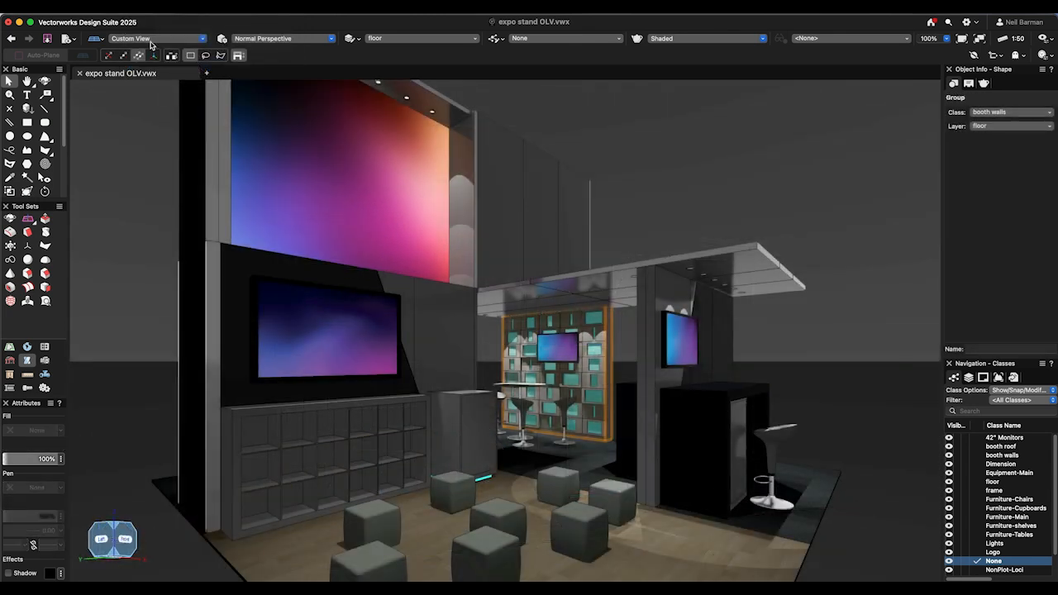
- Show only the selected shelving wall of the expo stand and fit the view to it
click(144, 11)
click(239, 78)
key(super+6)
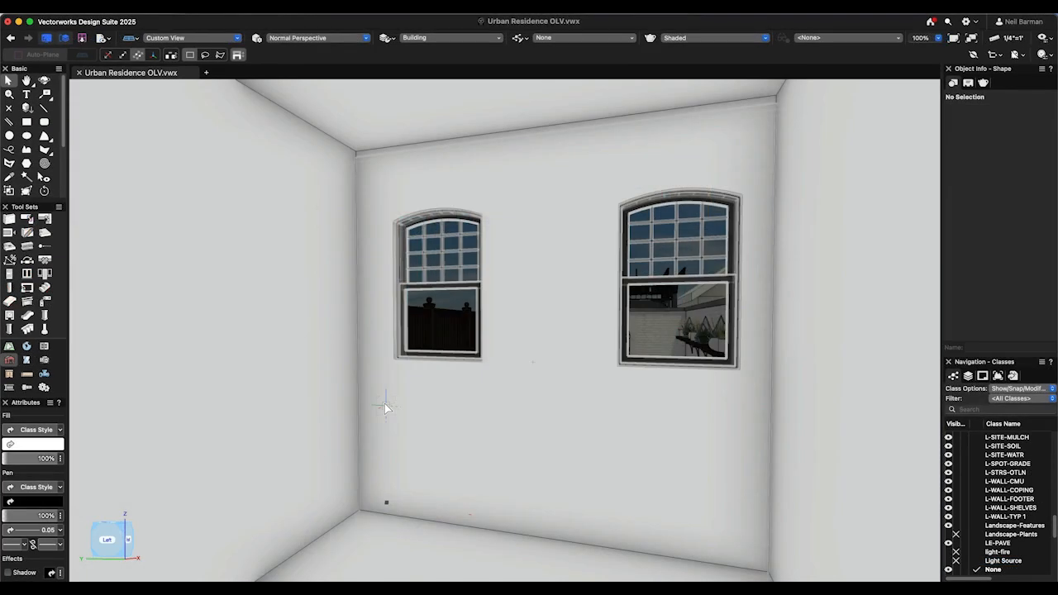
- In the Urban Residence file, use the Visibility tool to hide the two-window wall, the adjoining wall and the wall with the door
key(space)
mouse_move(378, 398)
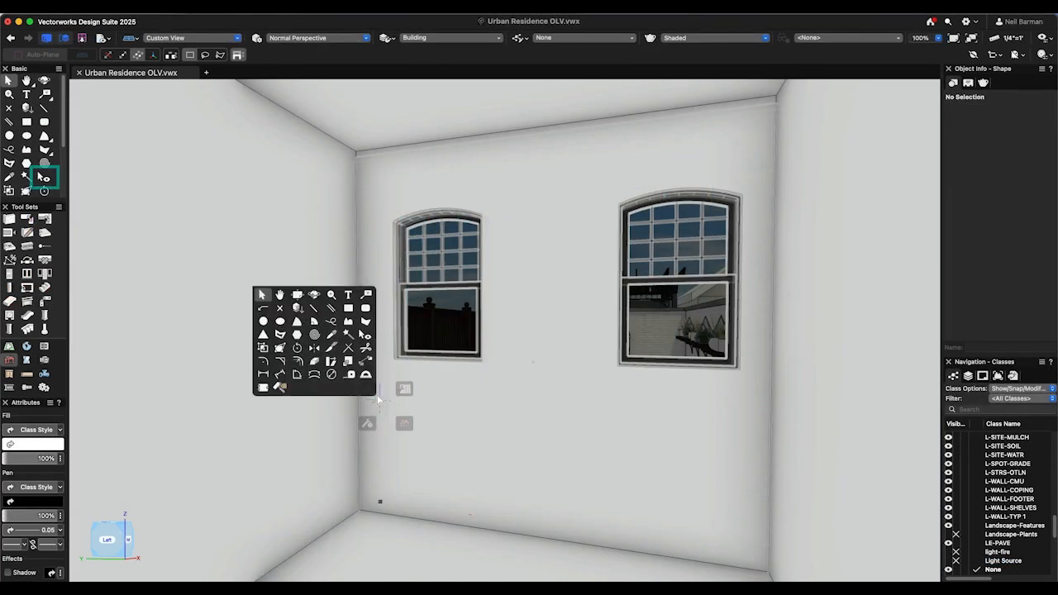
click(365, 334)
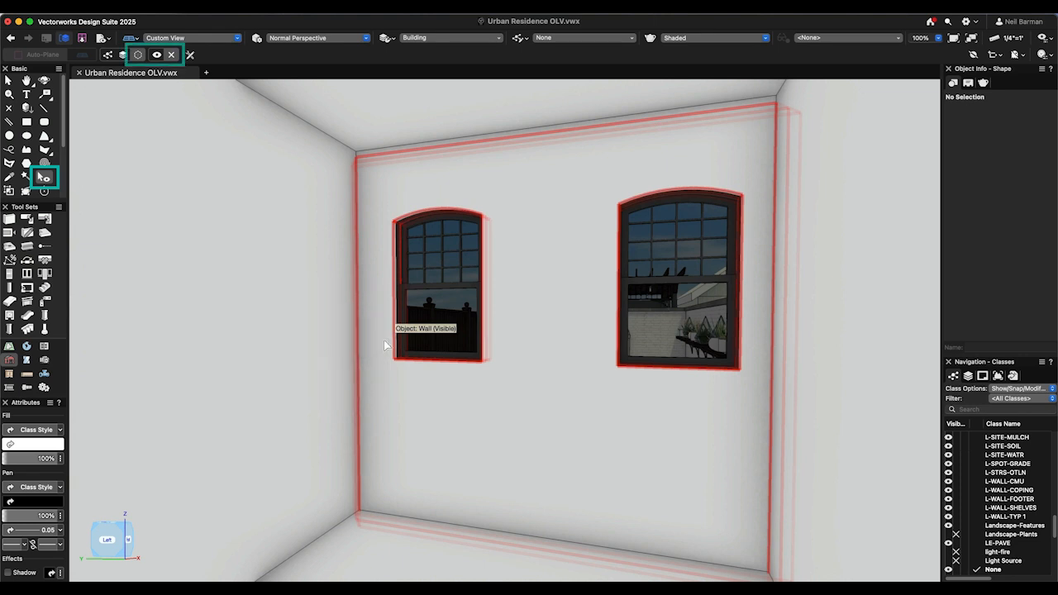
click(384, 341)
click(322, 291)
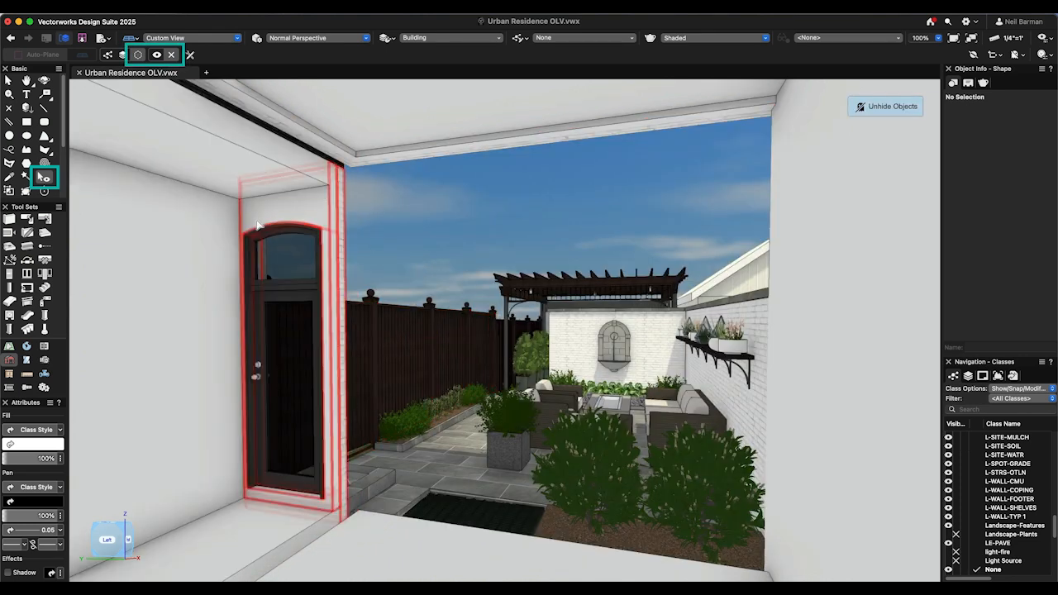
click(255, 222)
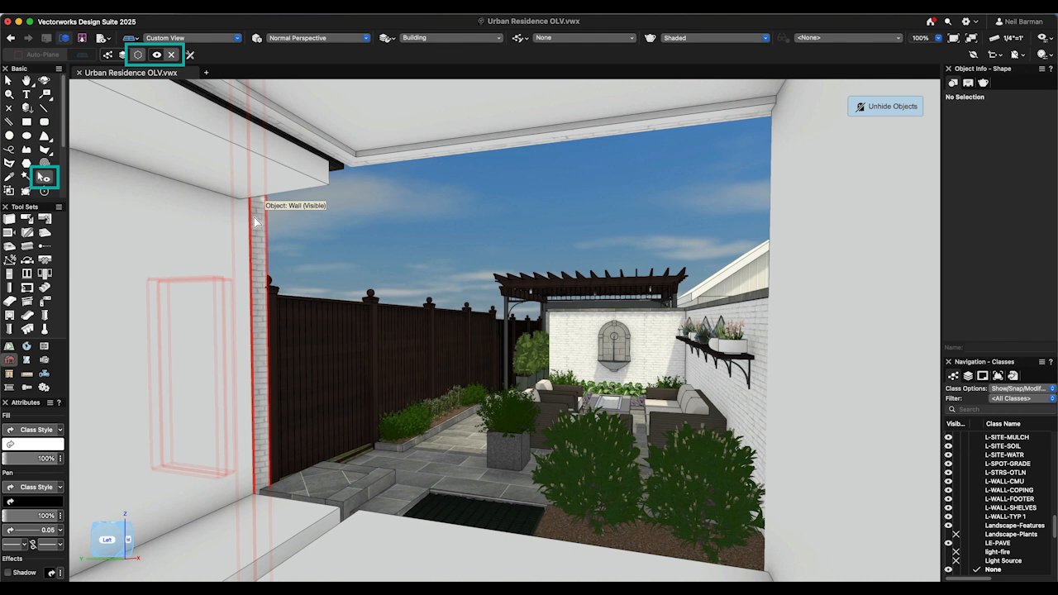
- Set the Visibility tool's double-click action to Makes all hidden objects visible, and run it to restore the hidden walls
key(space)
click(325, 202)
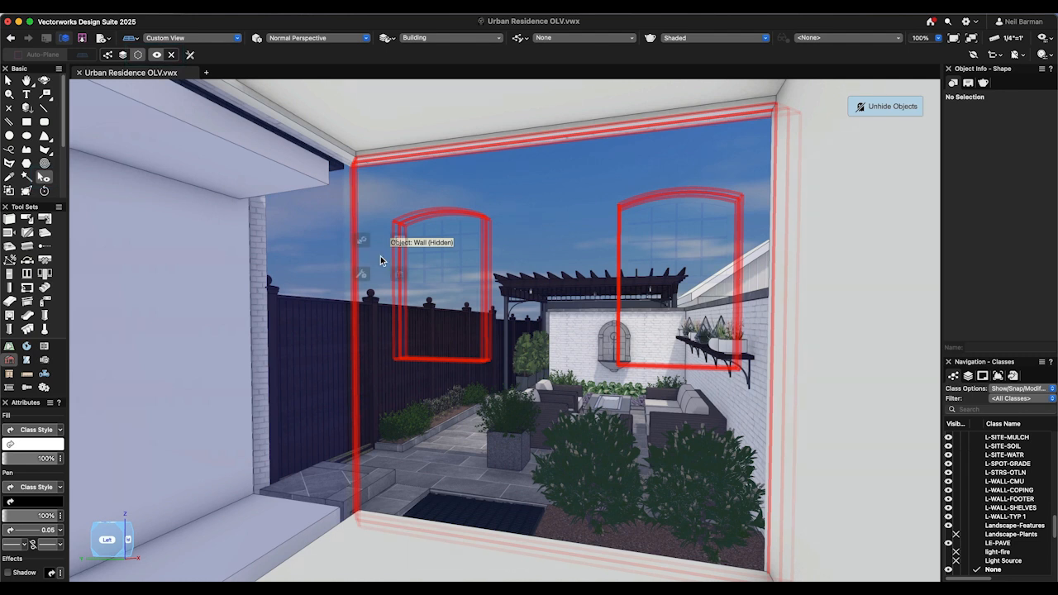
key(e)
double_click(481, 238)
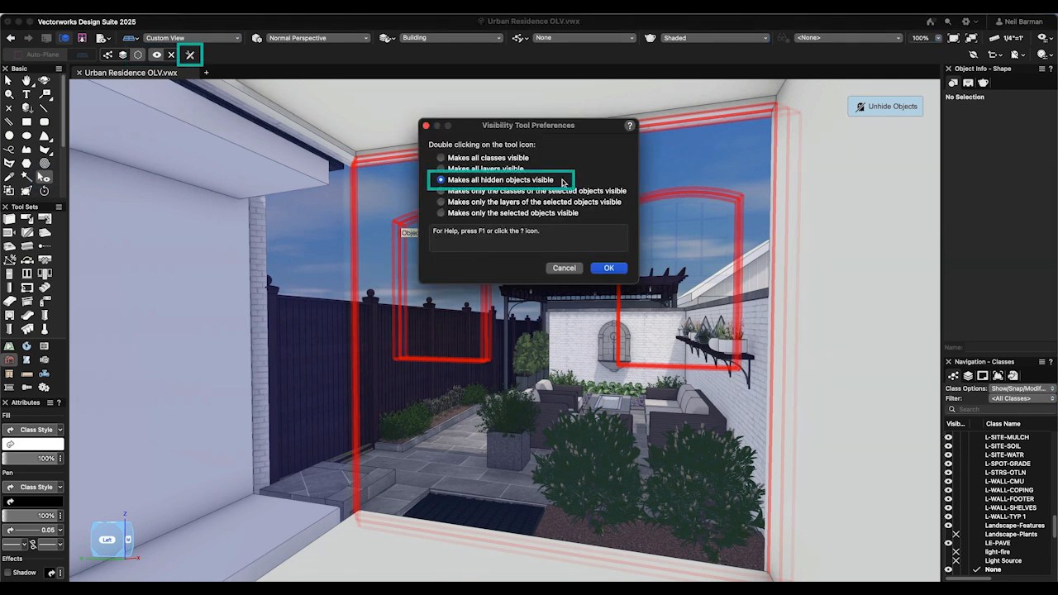
click(608, 268)
key(e)
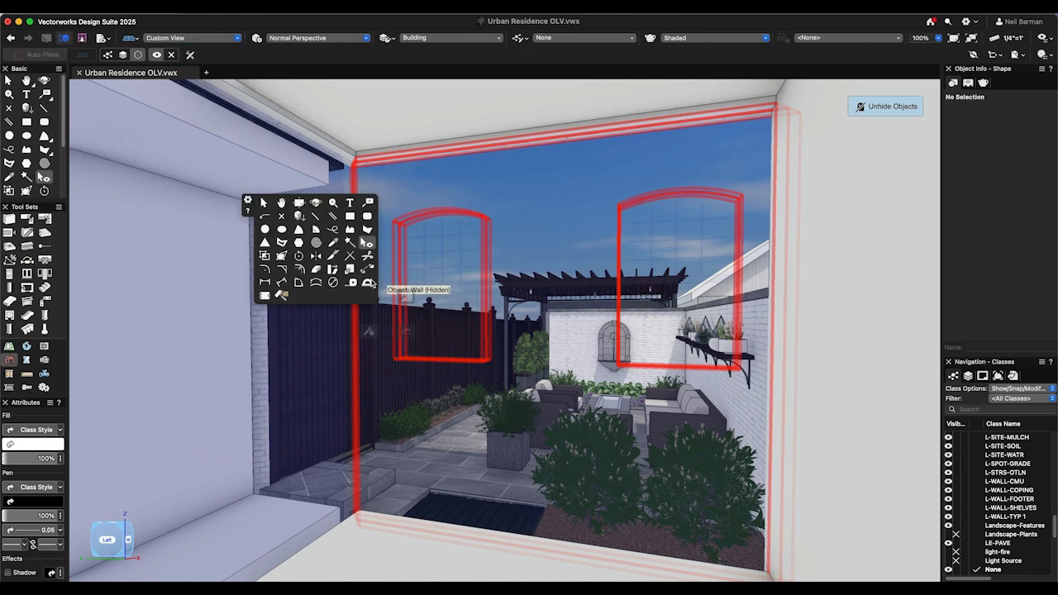
click(367, 243)
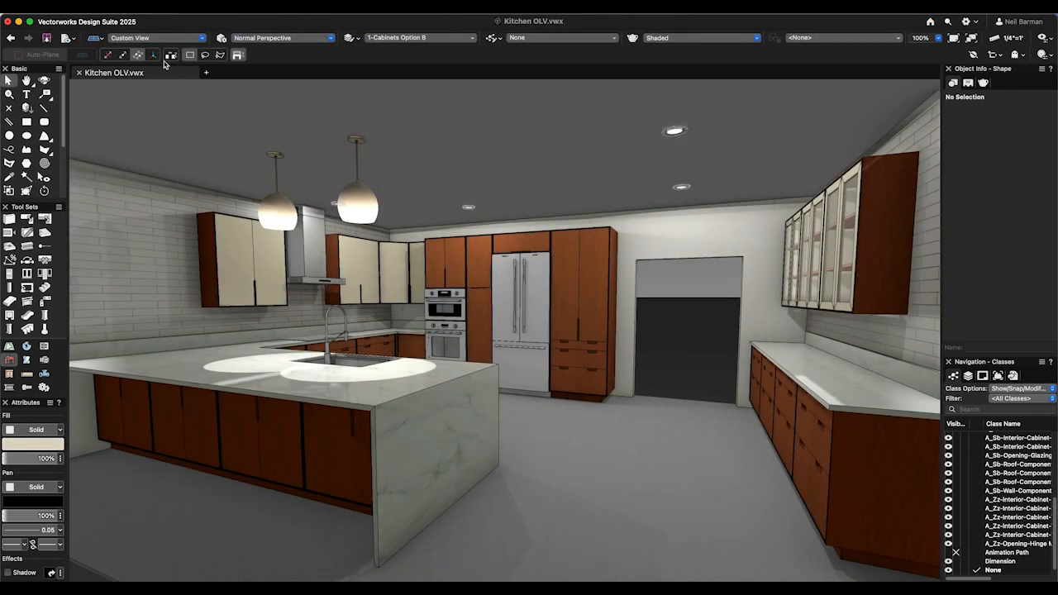
- In the Kitchen file, use Object Visibility to immediately show only objects of type Cabinet on layer 1-Cabinets Option B
click(150, 2)
click(232, 107)
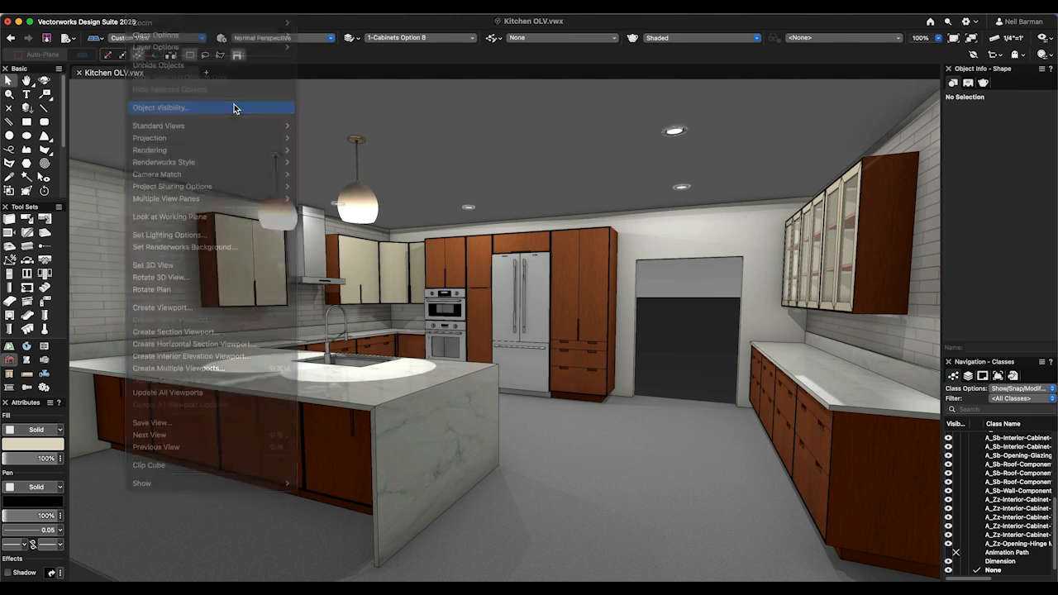
click(738, 260)
click(739, 327)
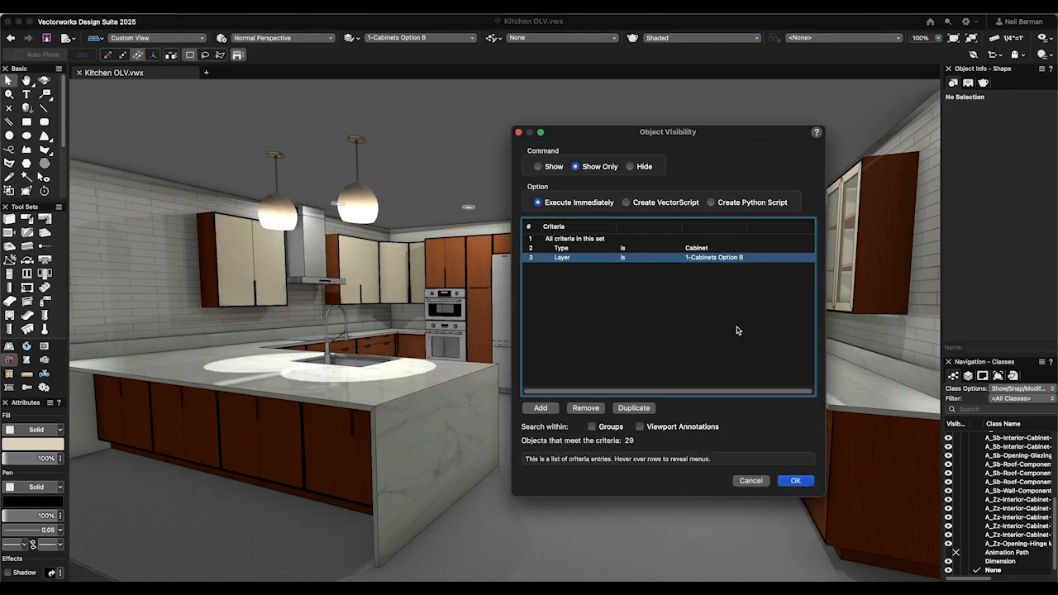
click(792, 481)
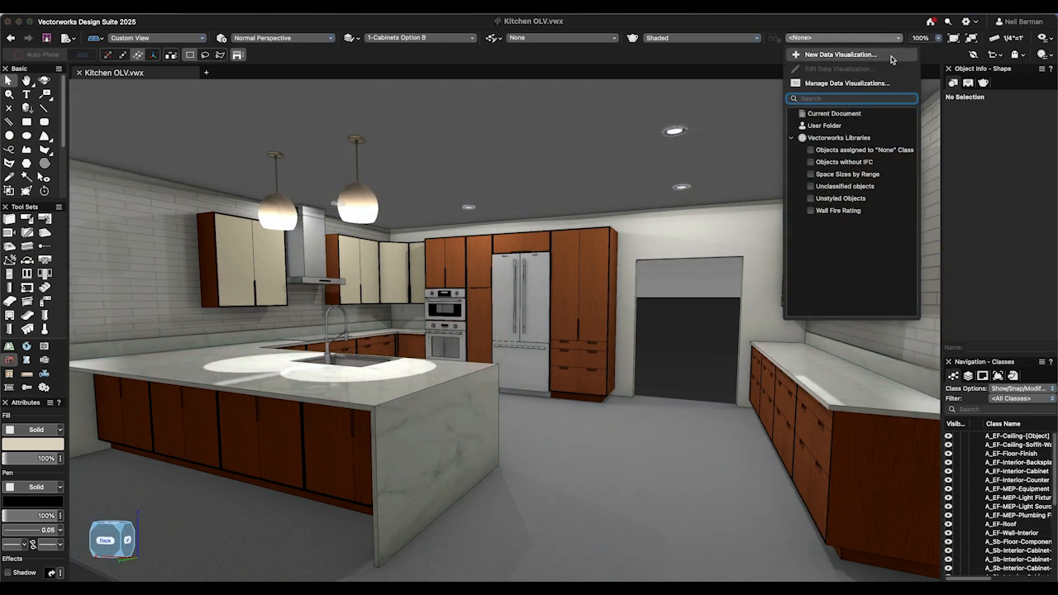
- Create a data visualization named "Hide cabinets" in Hide mode, with display criteria using an object parameter for type
click(859, 58)
text(Hide ca)
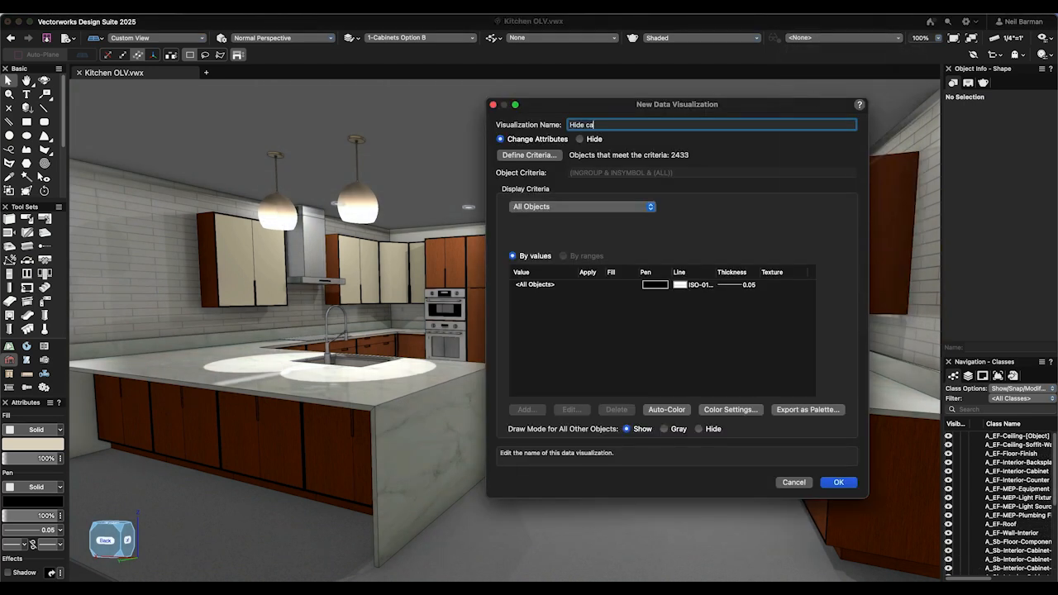
click(580, 139)
click(581, 206)
click(555, 245)
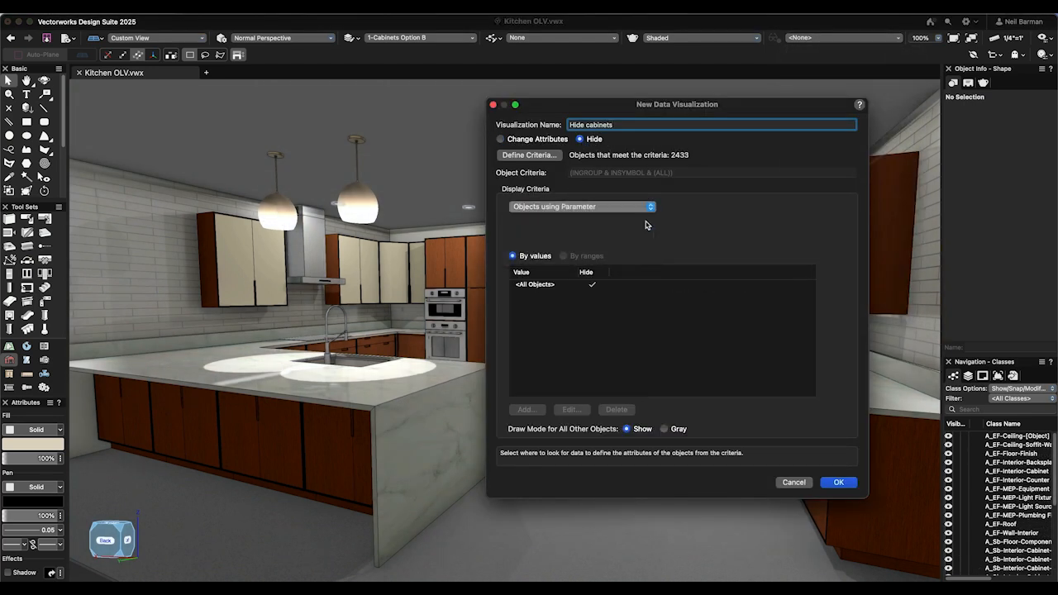
click(701, 222)
text(typ)
click(703, 283)
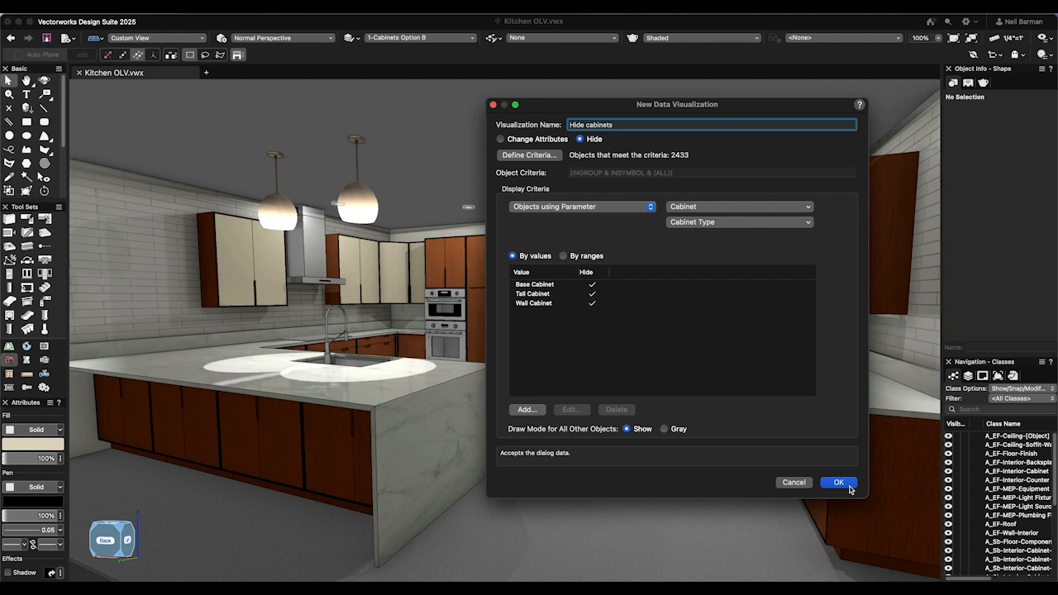
click(850, 488)
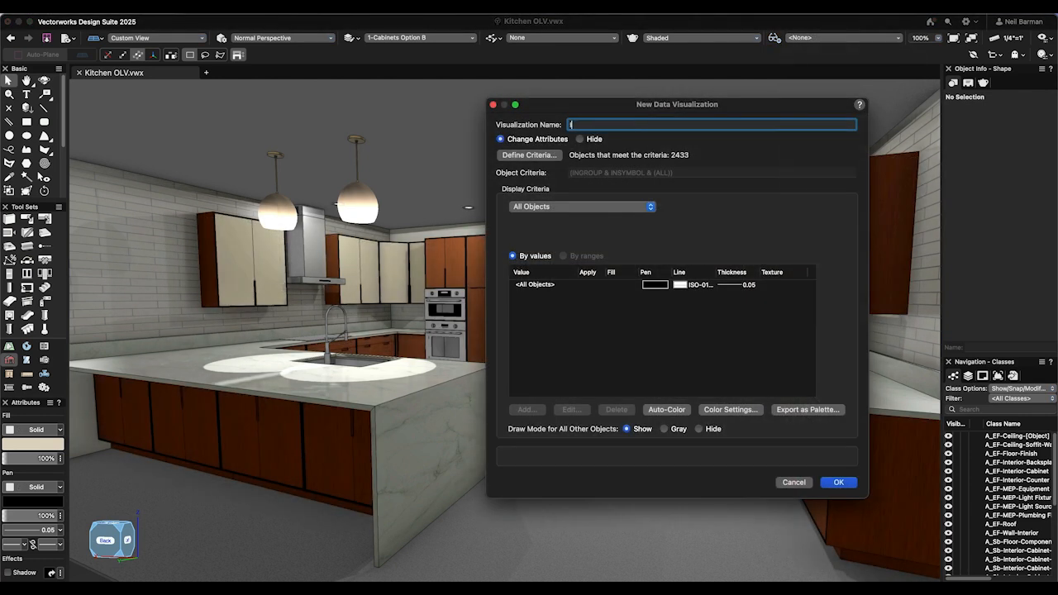
- Name another new data visualization "cabinet types" and set the draw mode for all other objects to Hide
text(cabinet types)
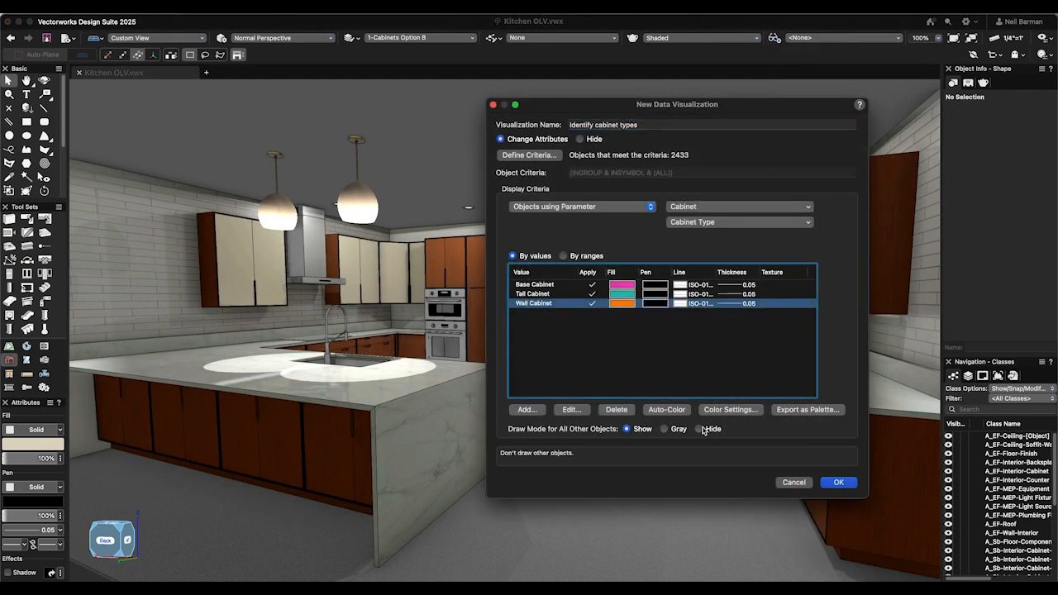
click(710, 430)
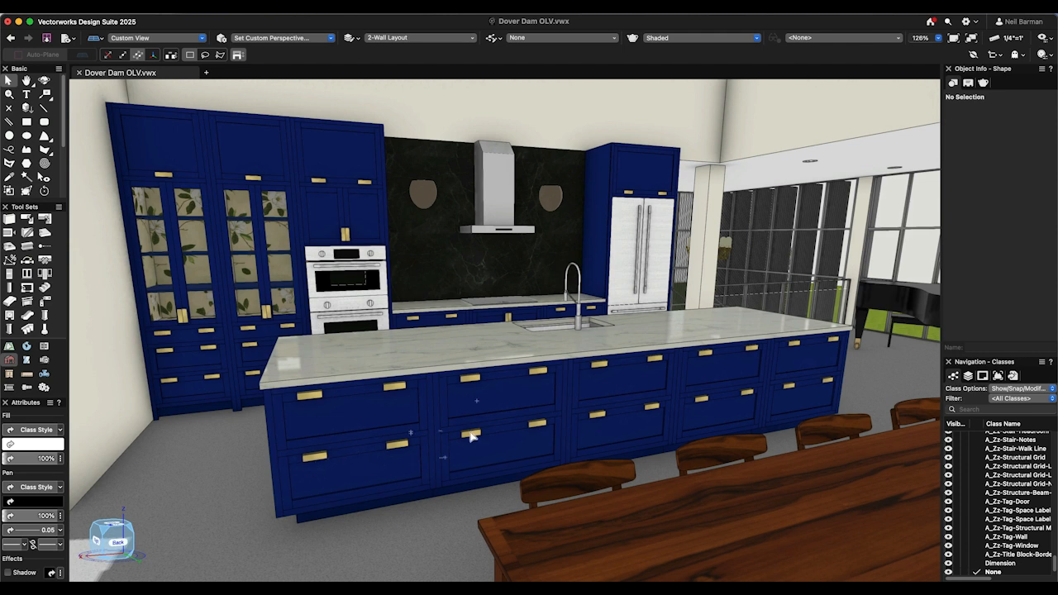
- In the Dover Dam file, select the second two-drawer base cabinet of the island and show only that object
click(501, 401)
key(super+grave)
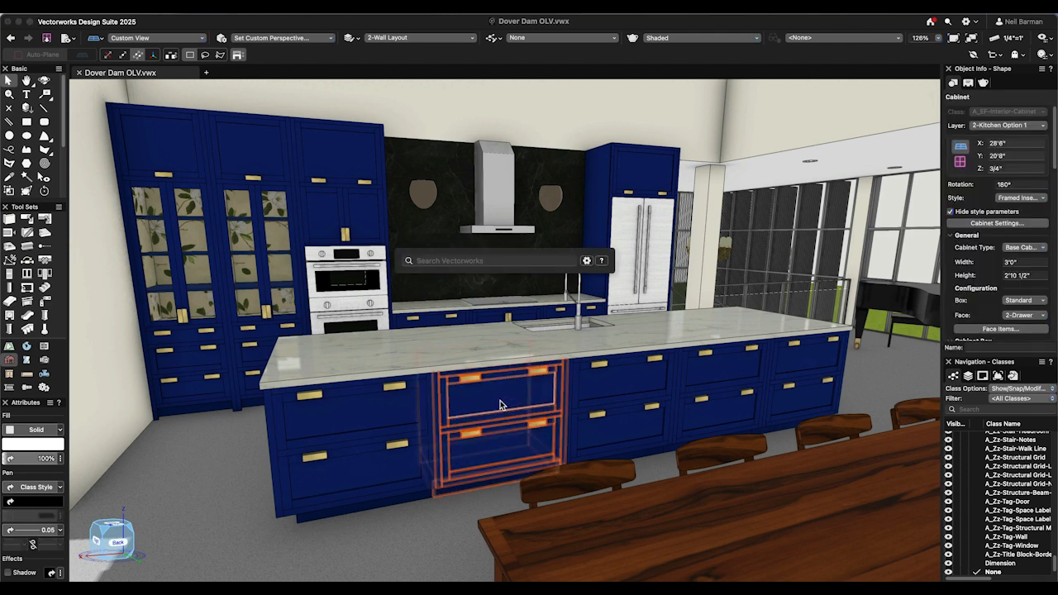
text(show)
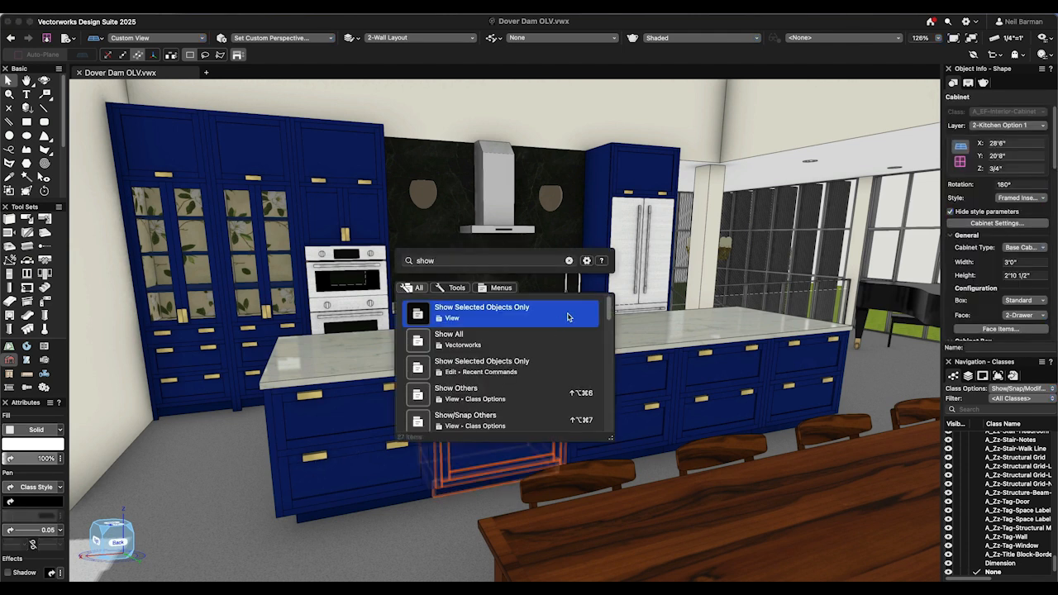
click(568, 317)
- Create viewports of the isolated base cabinet and open the side viewport's Heliodon design layer for editing with custom visibility changes applied
key(super+grave)
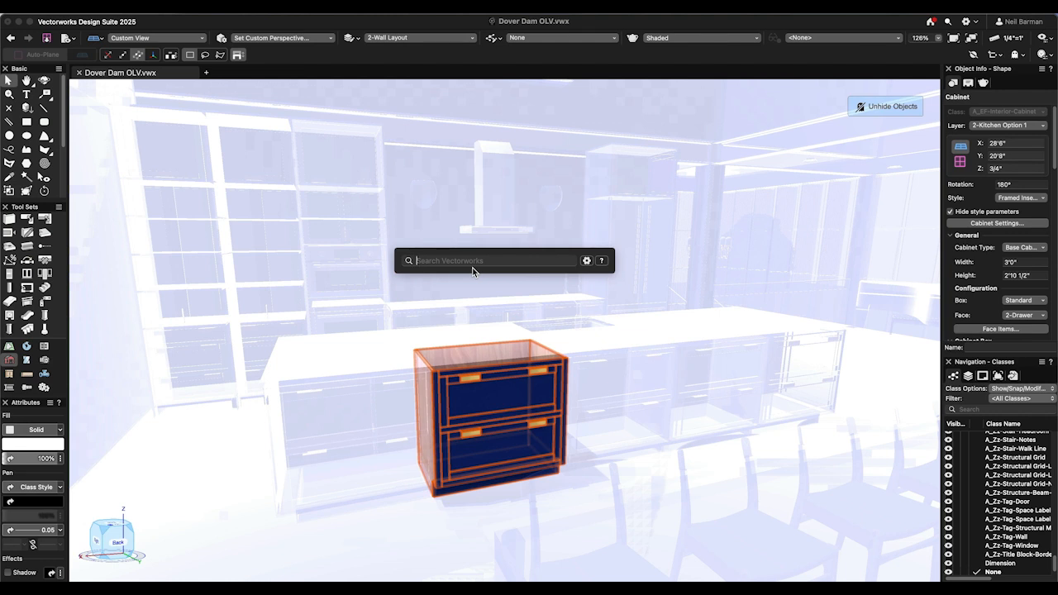
text(cre)
key(Return)
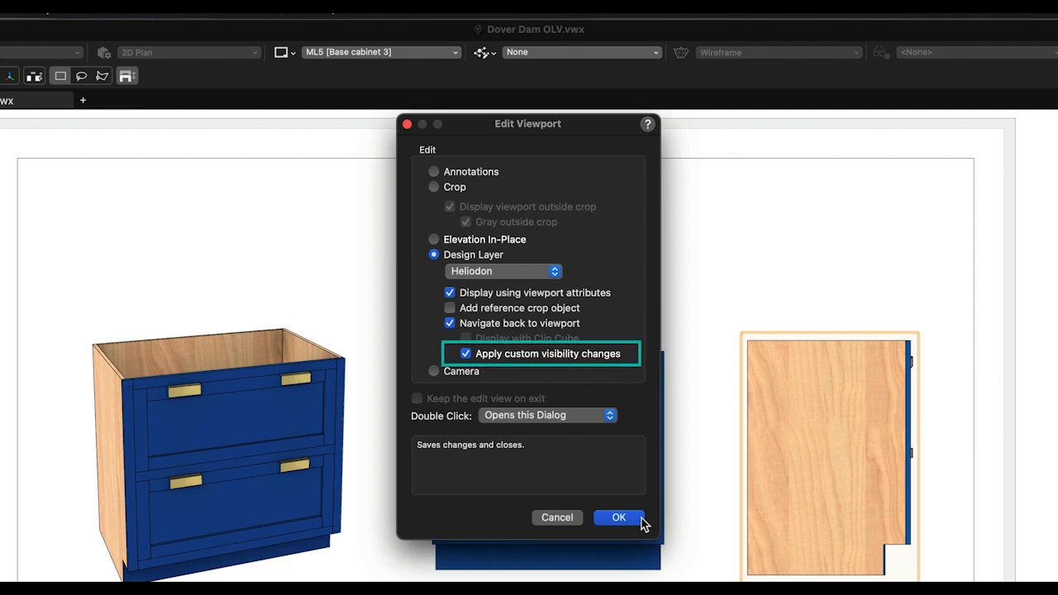
click(618, 517)
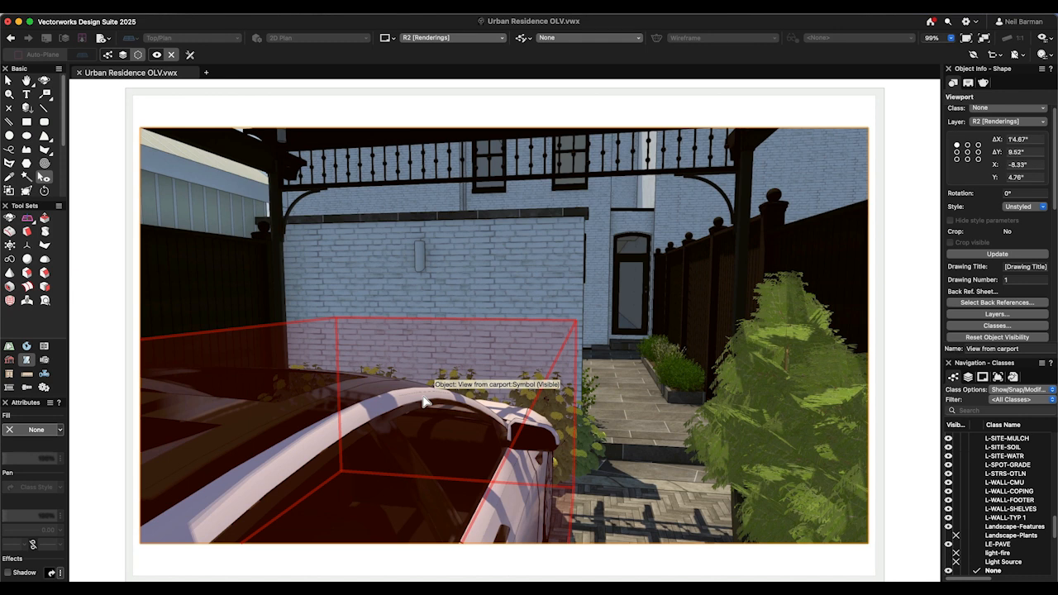
- In the Urban Residence carport viewport, hide the car and the brick wall behind the flowering shrubs, and show the hidden side-wall lights
click(423, 403)
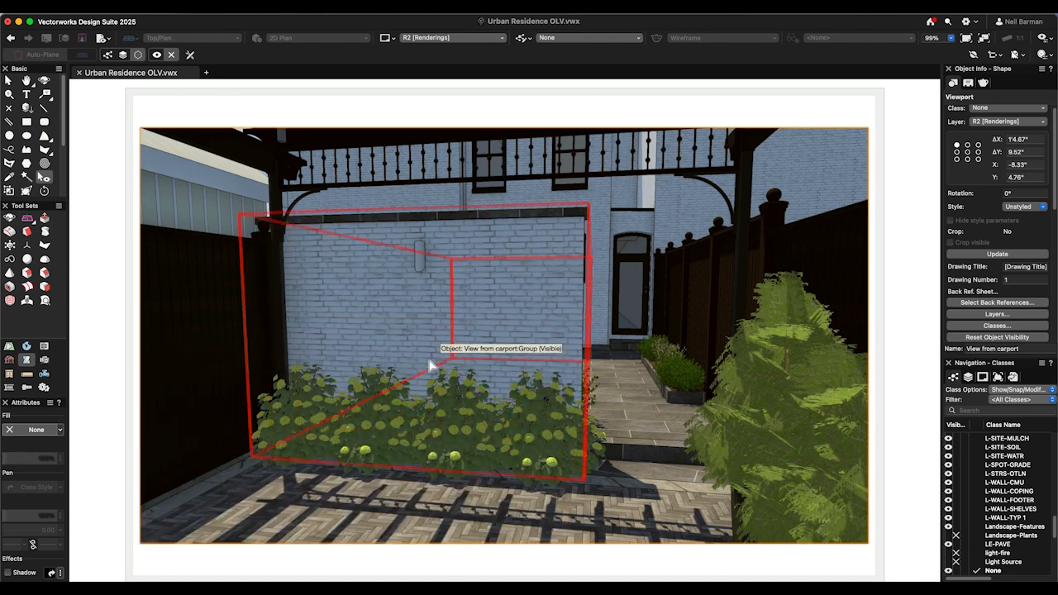
click(429, 364)
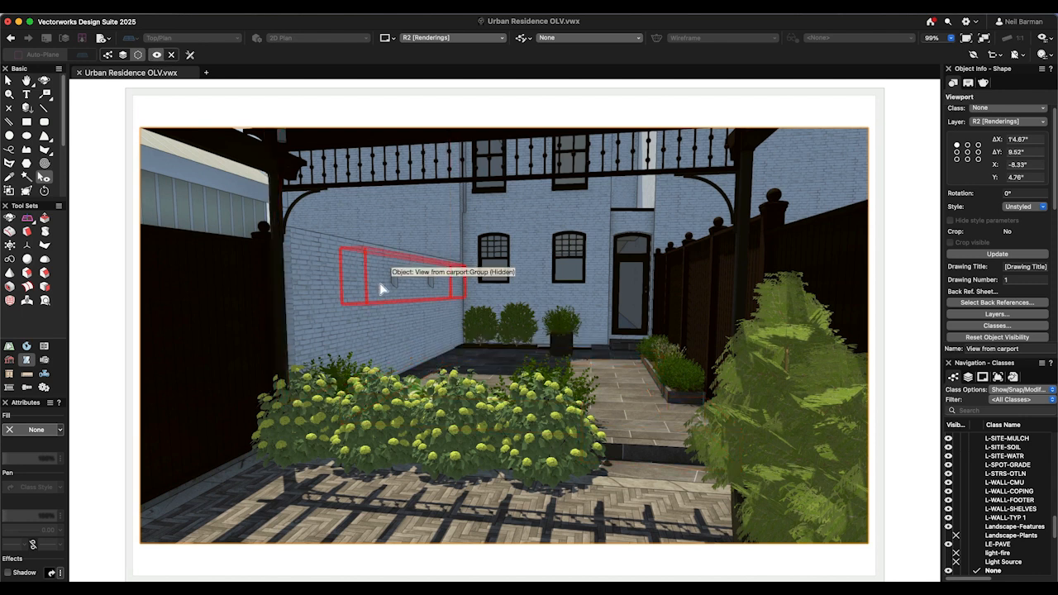
click(382, 288)
click(429, 322)
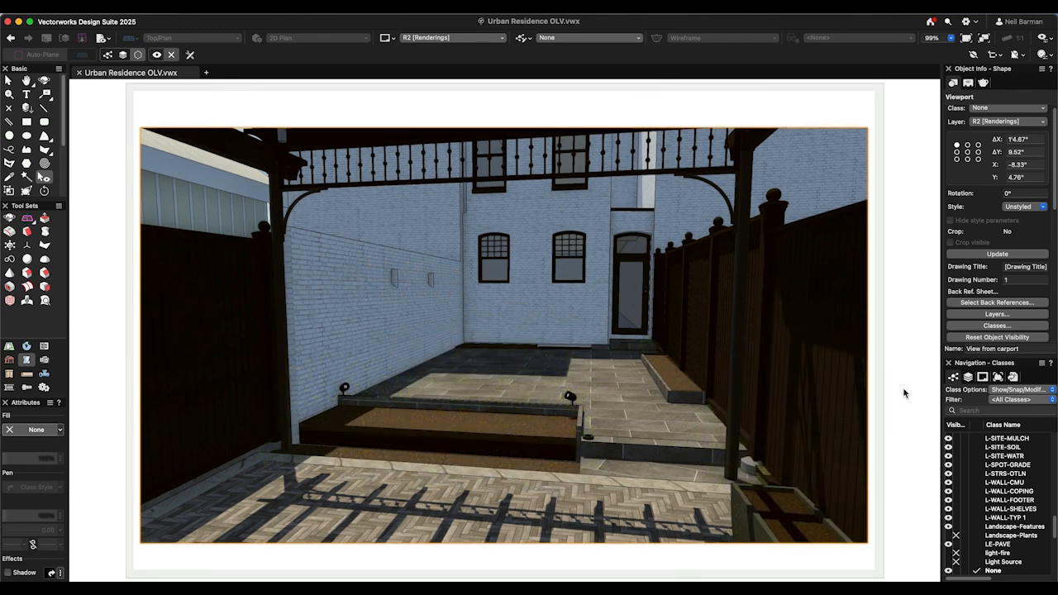
- Reset the object visibility overrides of the carport viewport
click(960, 338)
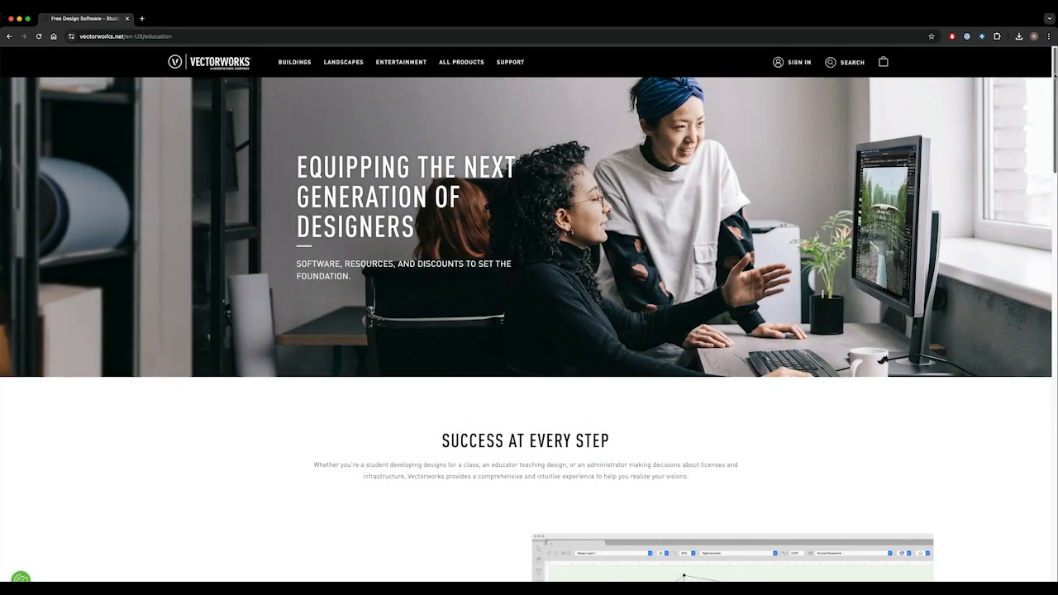
scroll(1053, 83, down, 2)
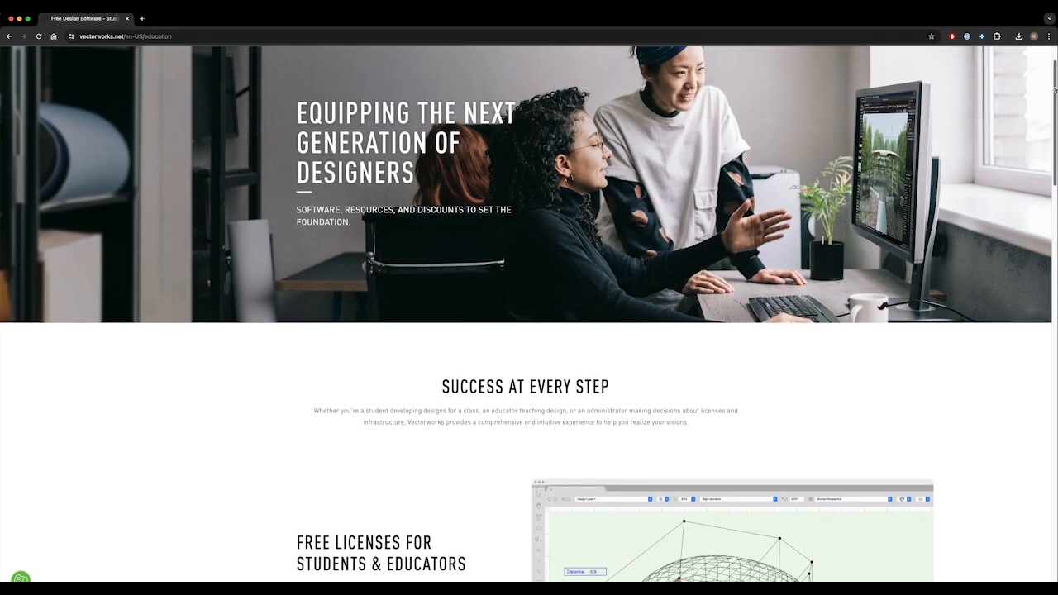